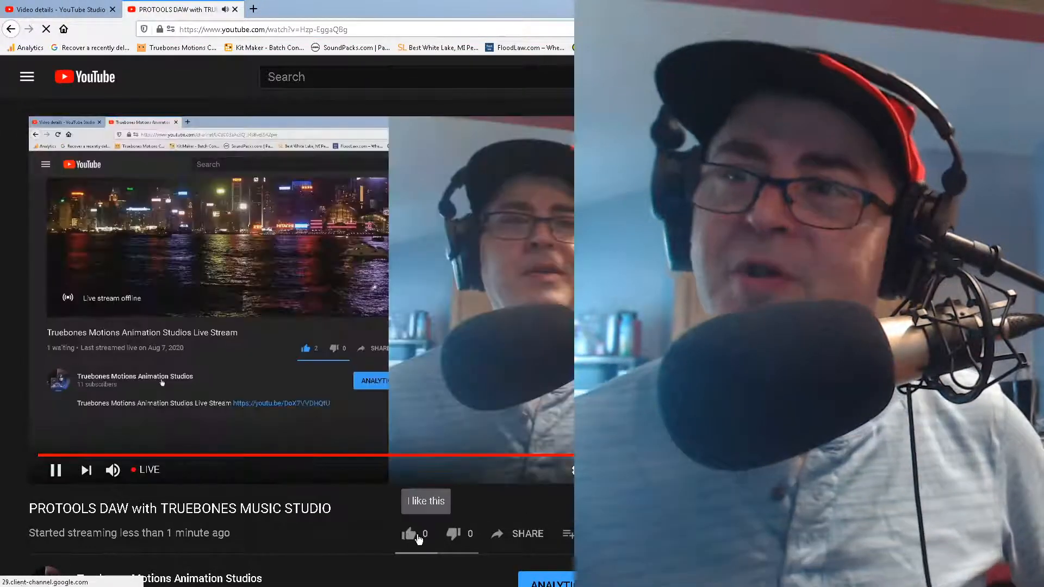
Step: Like the PROTOOLS DAW with TRUEBONES MUSIC STUDIO live stream and turn its playback volume all the way down
left_click(409, 533)
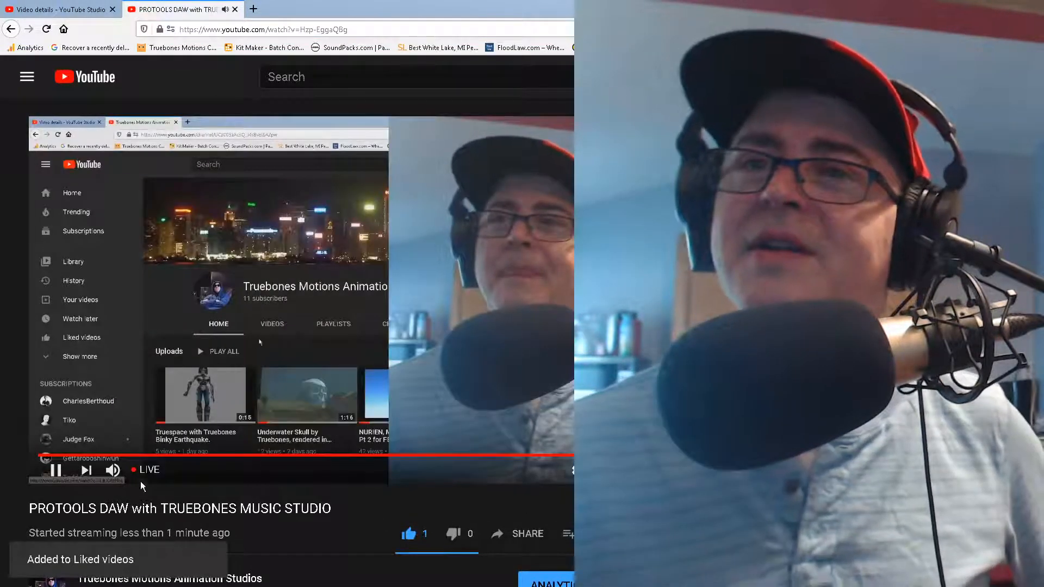
mouse_move(116, 473)
left_click_drag(157, 471, 131, 471)
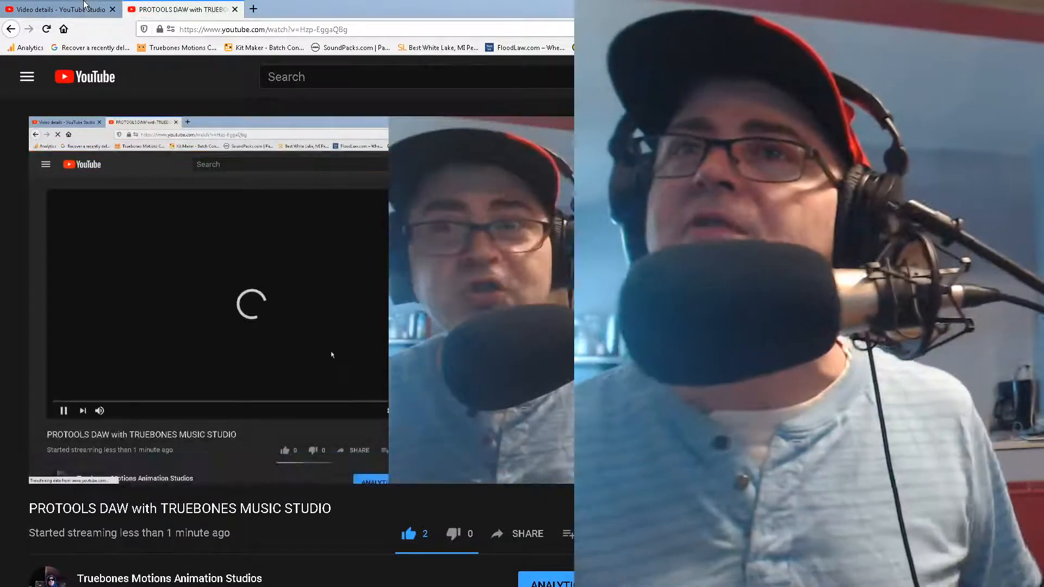
Step: Close the YouTube Studio video details page and clear the browser away to reveal the desktop
left_click(111, 4)
left_click(112, 9)
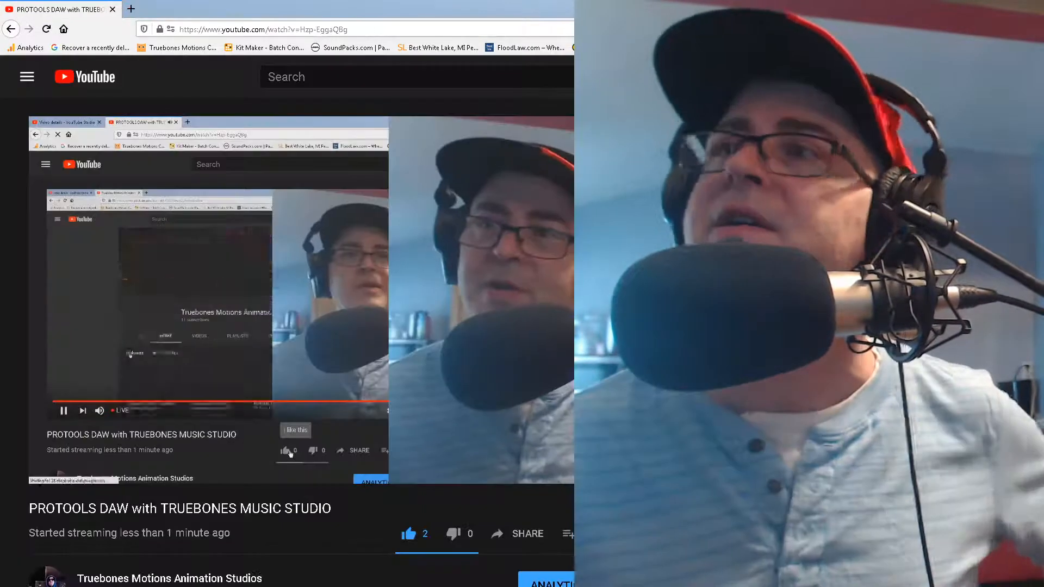
left_click(1031, 7)
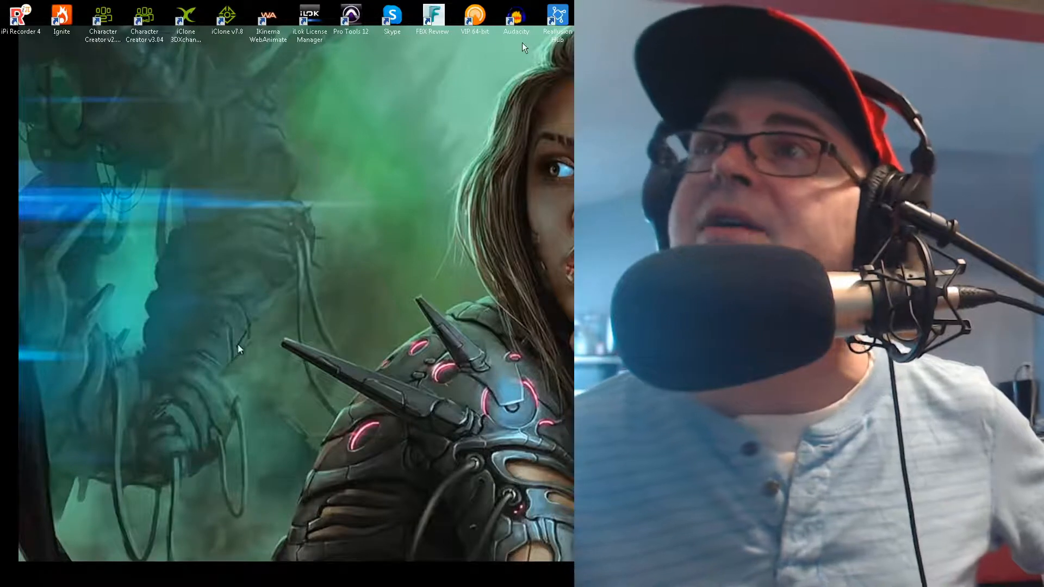
Step: Launch Pro Tools from the desktop and open the recent session Complicated-Arrangement-Music-4
left_click(370, 41)
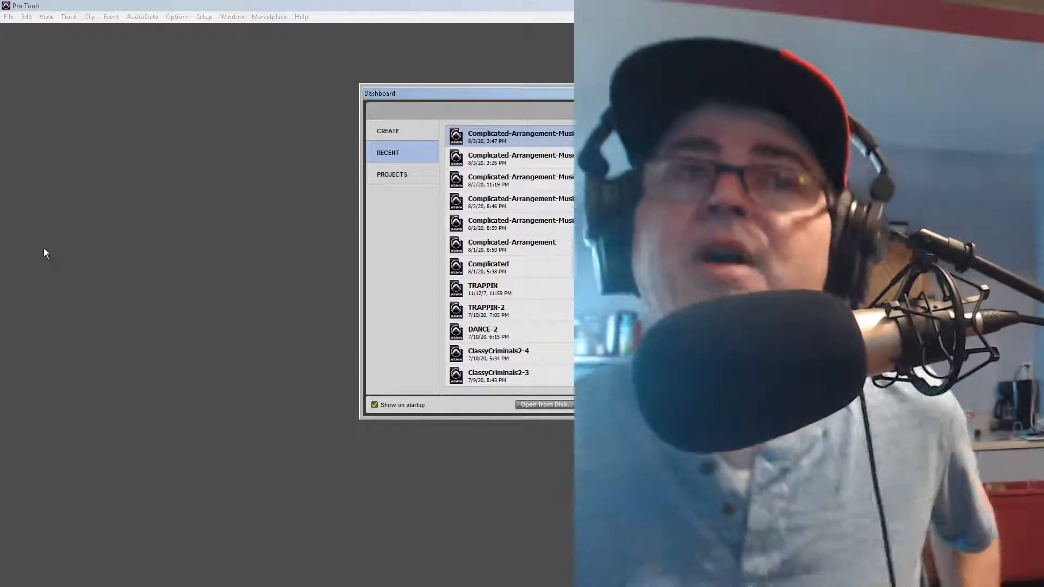
left_click(654, 405)
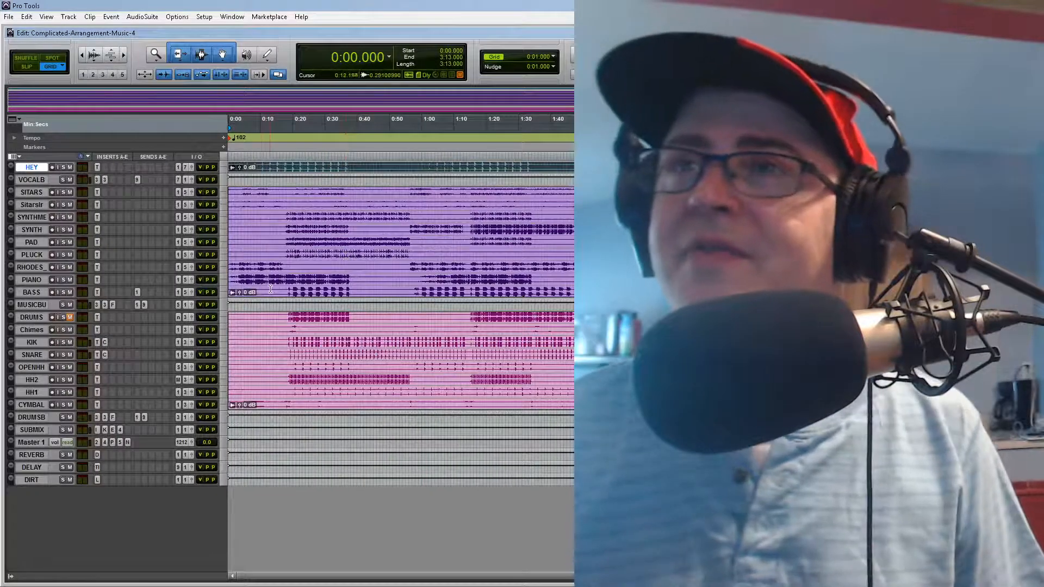
Step: Start playback of the session and switch to the Mix window, dismissing the CPU power error
key("space")
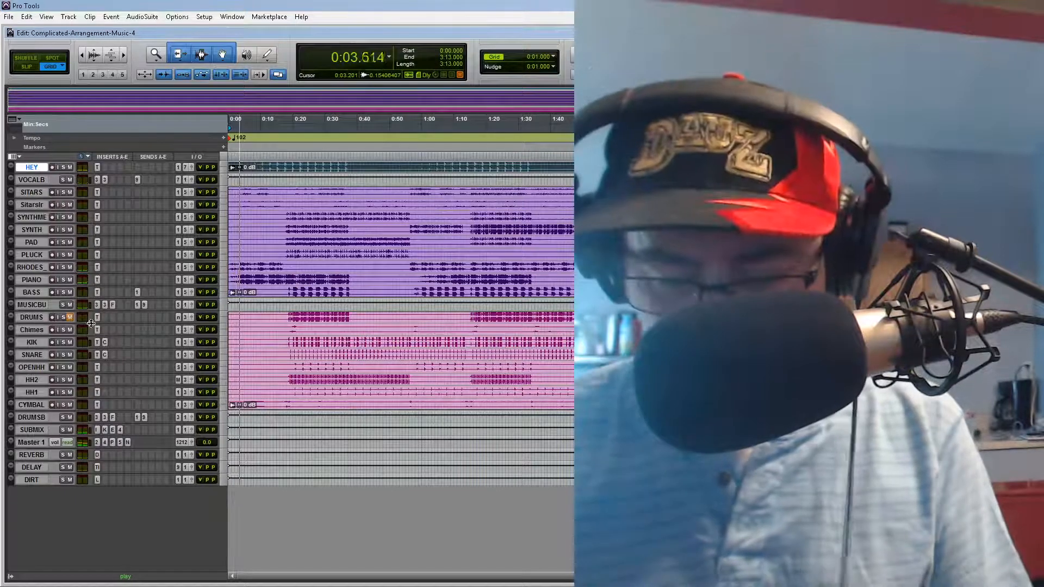
key("ctrl+equal")
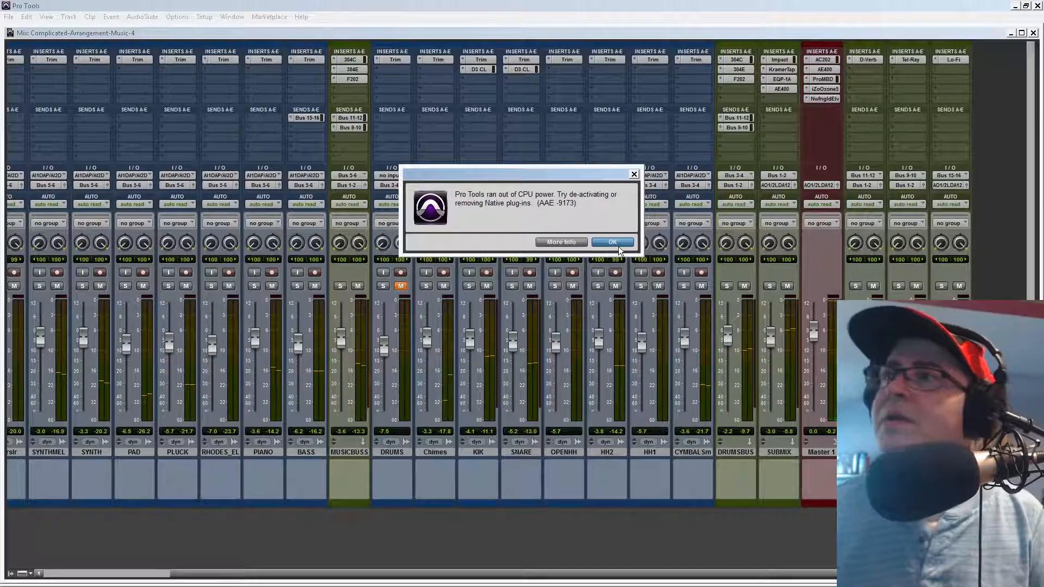
left_click(617, 245)
Step: Remove the iZoOzone5 plug-in from the Master 1 inserts and the AE400 plug-in from the SUBMIX inserts
left_click(808, 90)
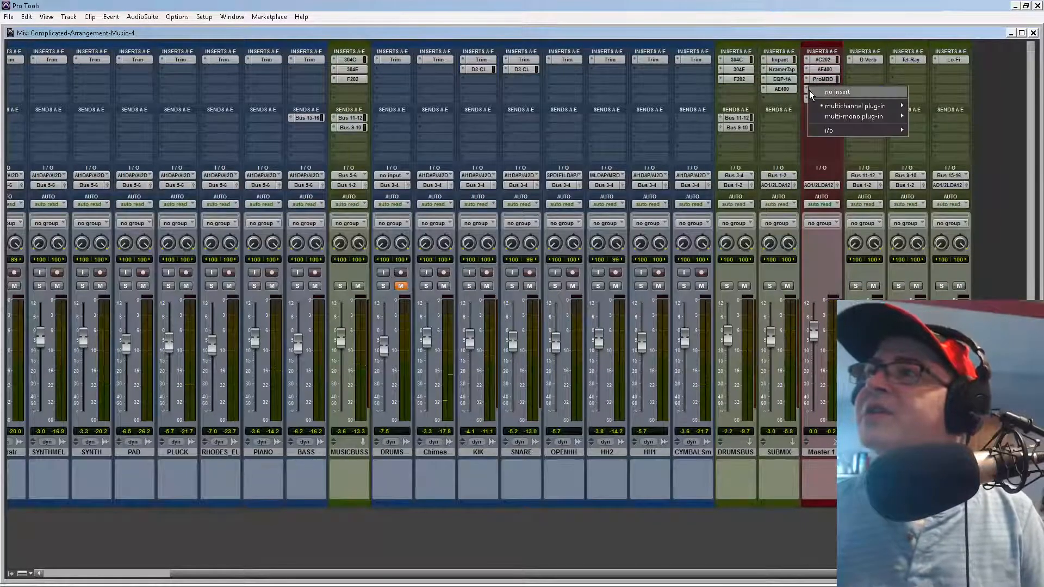
left_click(810, 91)
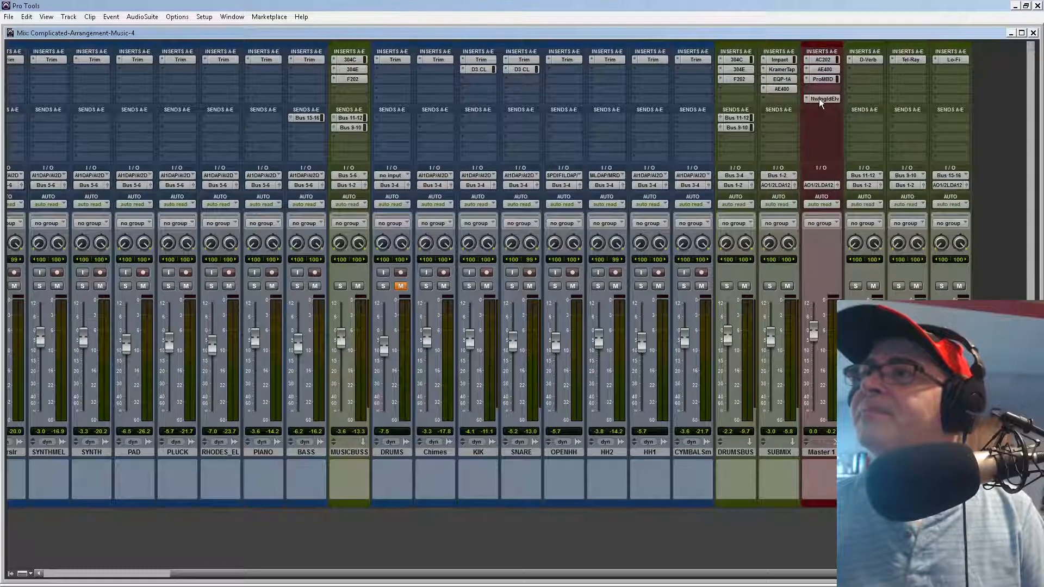
left_click(820, 99)
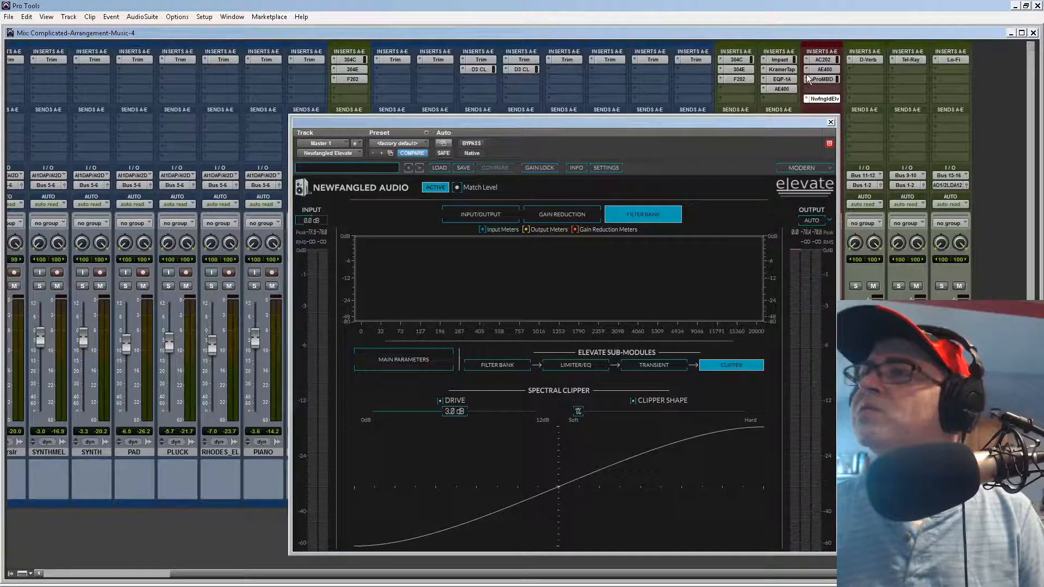
left_click(765, 87)
left_click(765, 88)
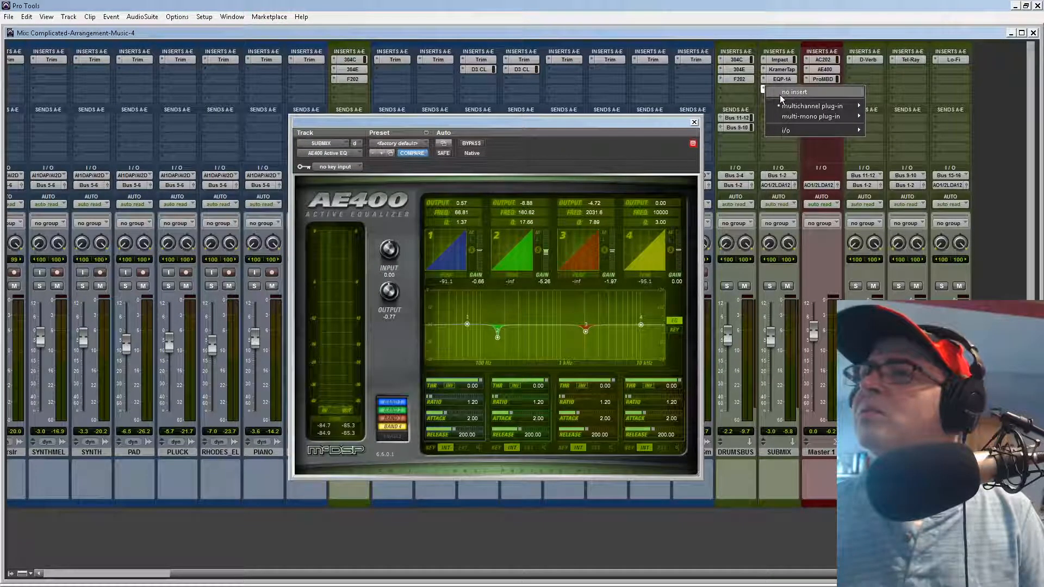
left_click(780, 95)
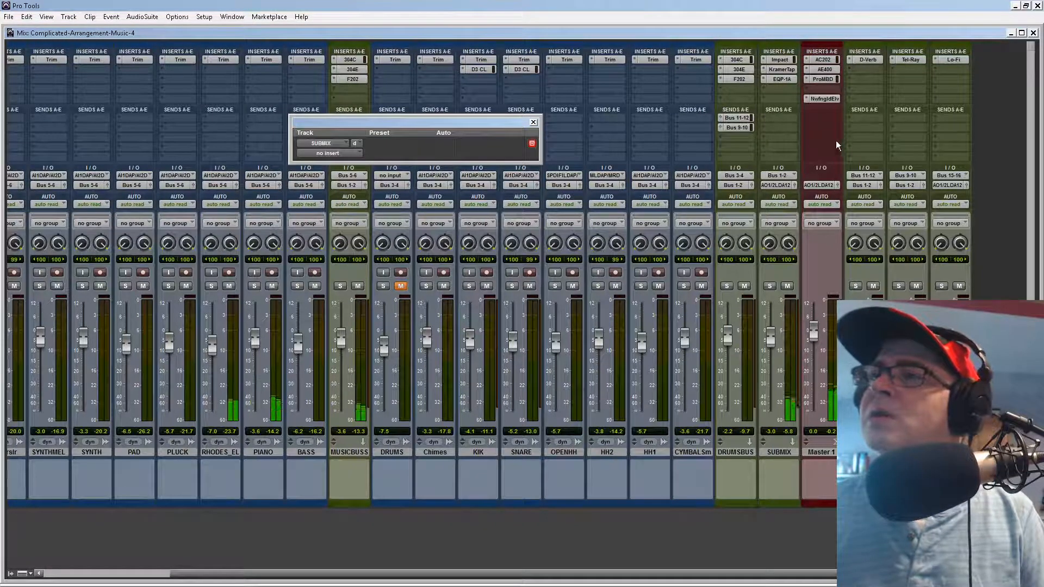
Step: Set the spectral clipper drive to 2.3 dB in the Newfangled Elevate plug-in on Master 1
left_click(817, 98)
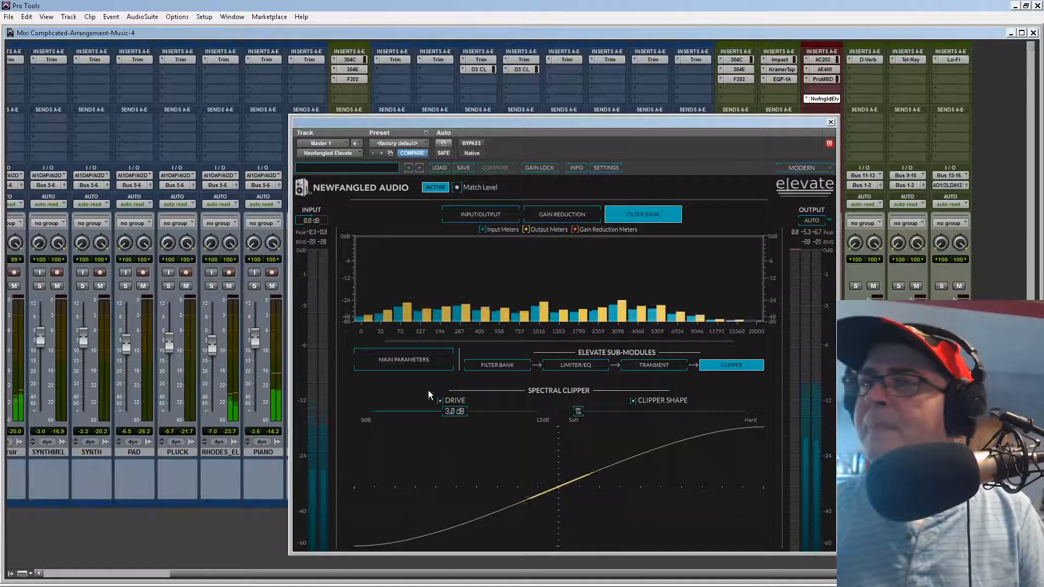
left_click(454, 411, "alt")
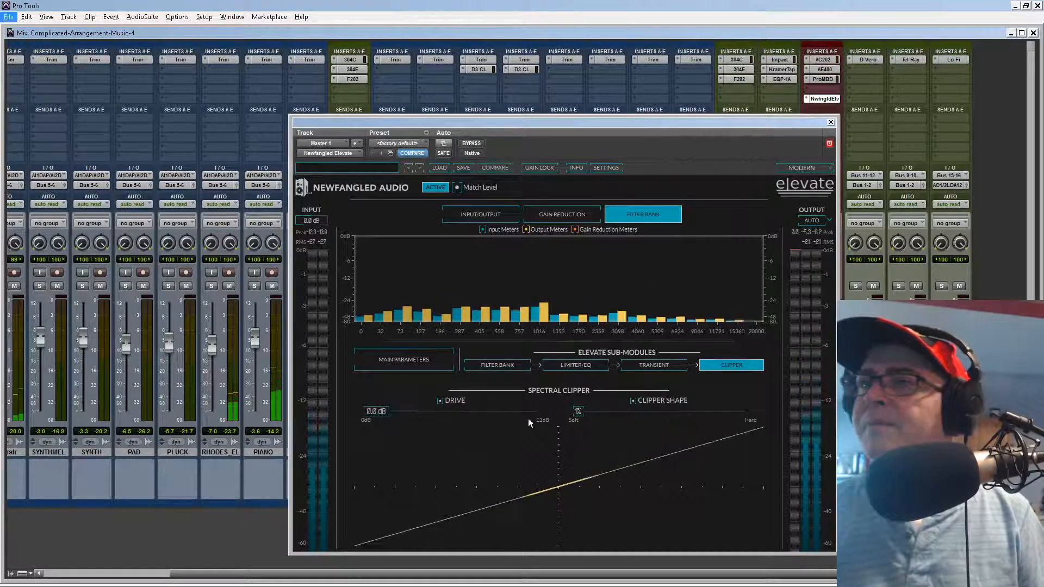
left_click_drag(380, 411, 443, 425)
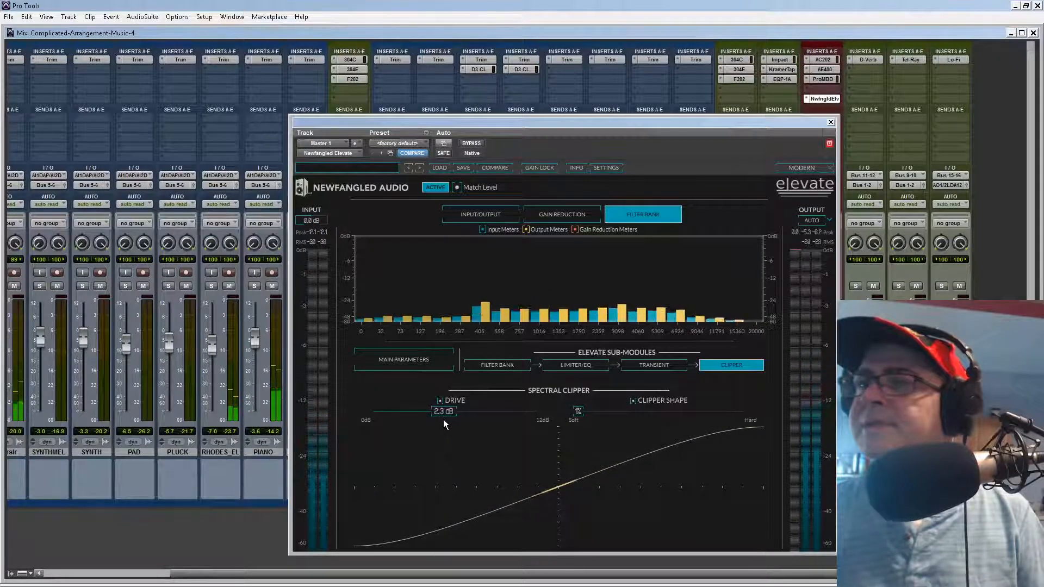
Step: Set Elevate's limiter to 10 Band in the main parameters and toggle True Peak off and back on
left_click(429, 365)
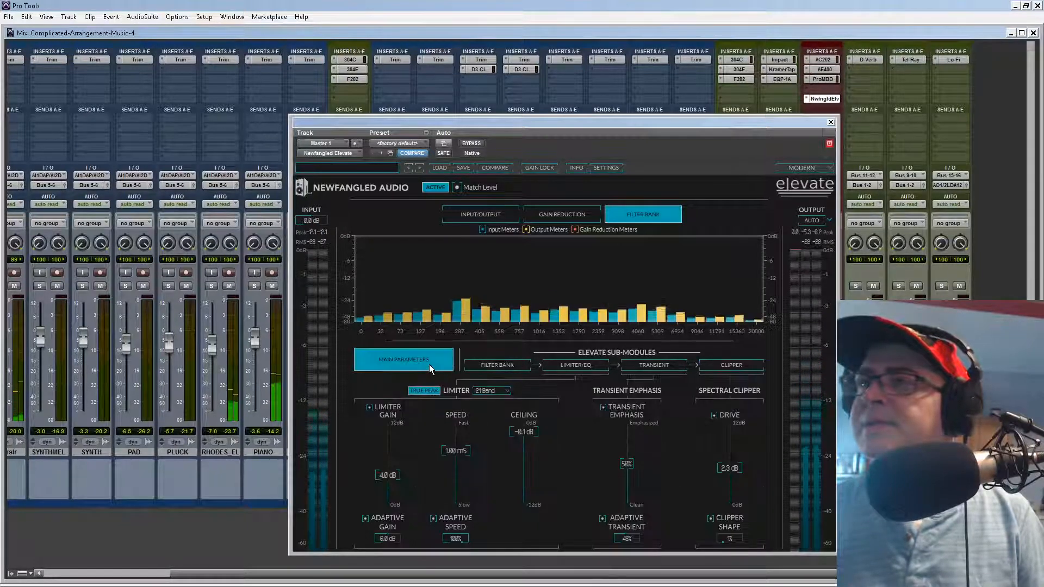
left_click(483, 392)
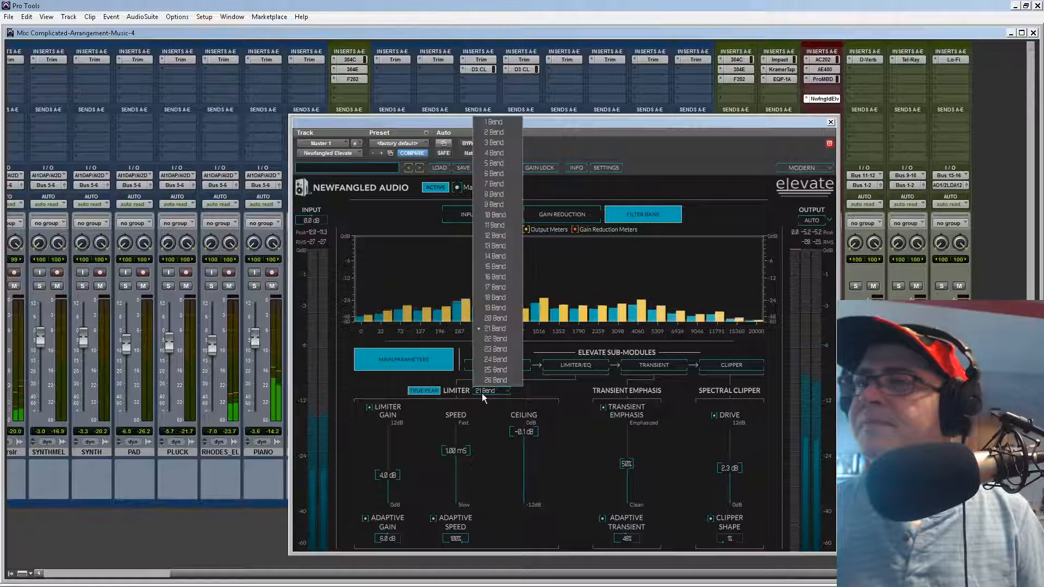
left_click(498, 216)
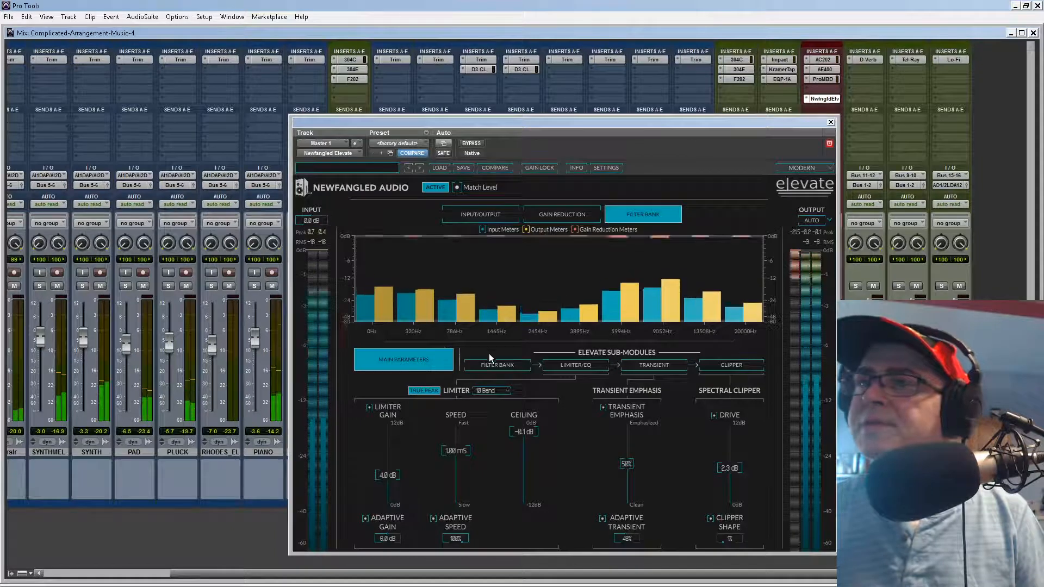
left_click(431, 391)
left_click(431, 390)
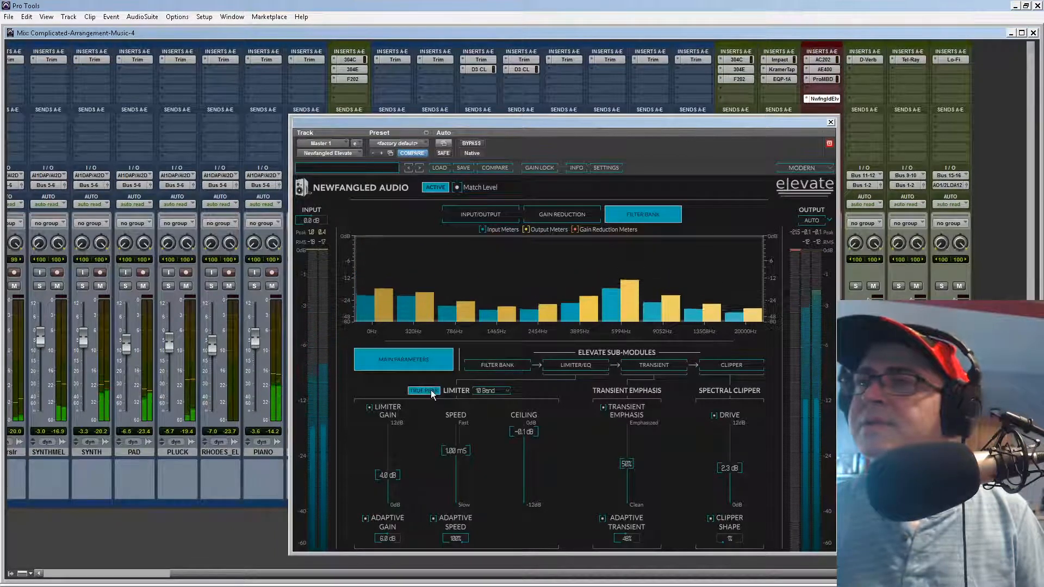
Step: Compare the mix with the AE400 equalizer on Master 1 bypassed and active
left_click(825, 70)
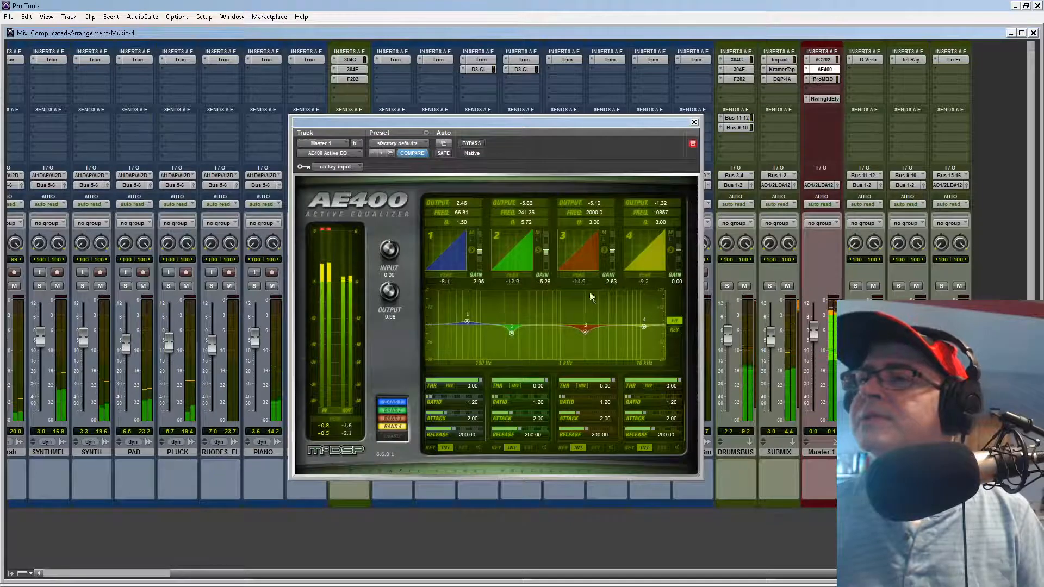
left_click(471, 145)
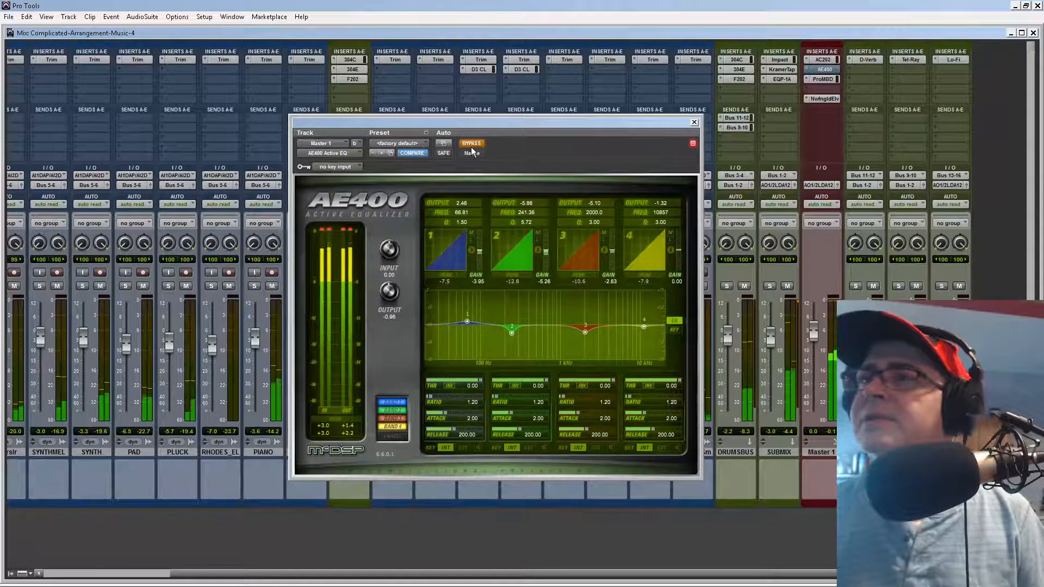
left_click(471, 145)
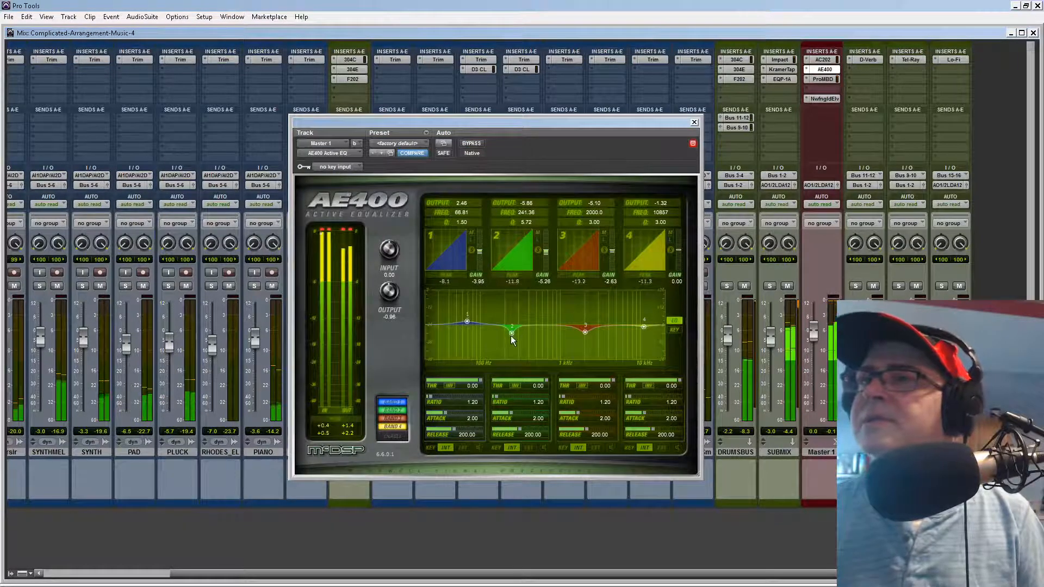
Step: In Master 1's AE400, set the band 2 frequency to 237.61, the input to -1.54 and the output to -1.73
left_click_drag(513, 334, 511, 333)
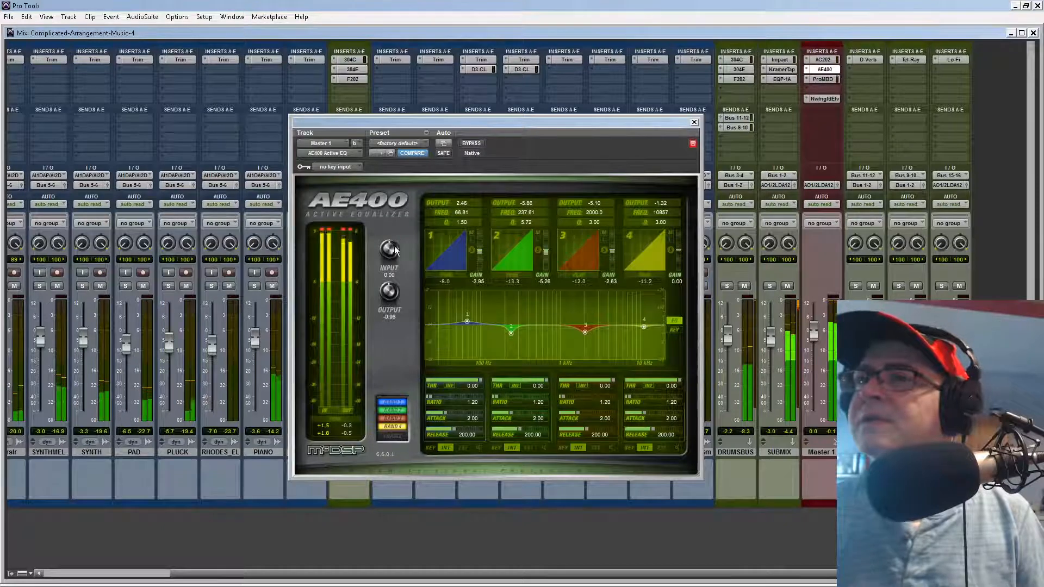
left_click_drag(394, 249, 388, 302)
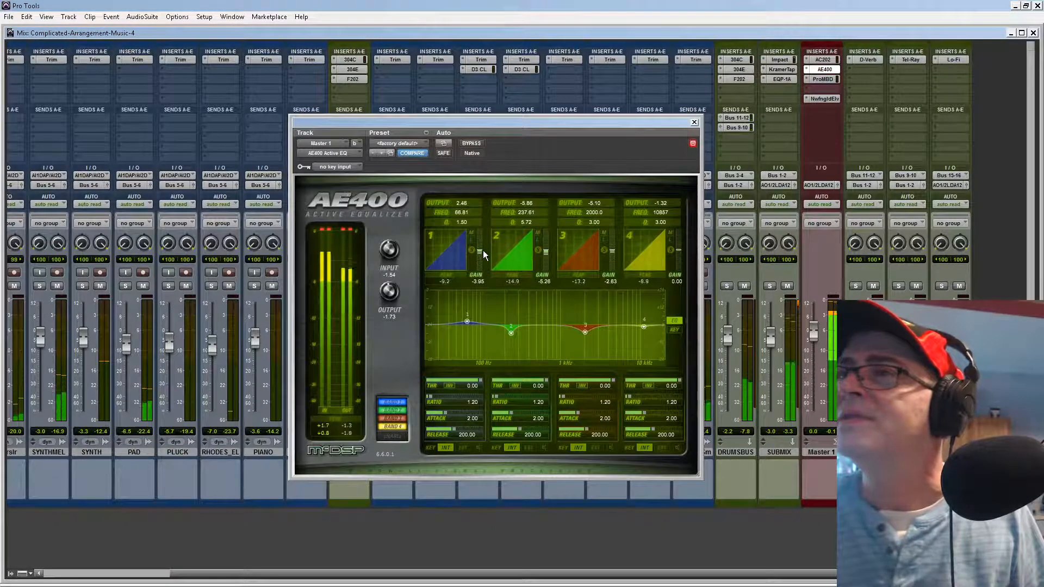
Step: Reset band 1's gain and the output level to 0.00 in Master 1's AE400, and close the plug-in
left_click(482, 250, "alt")
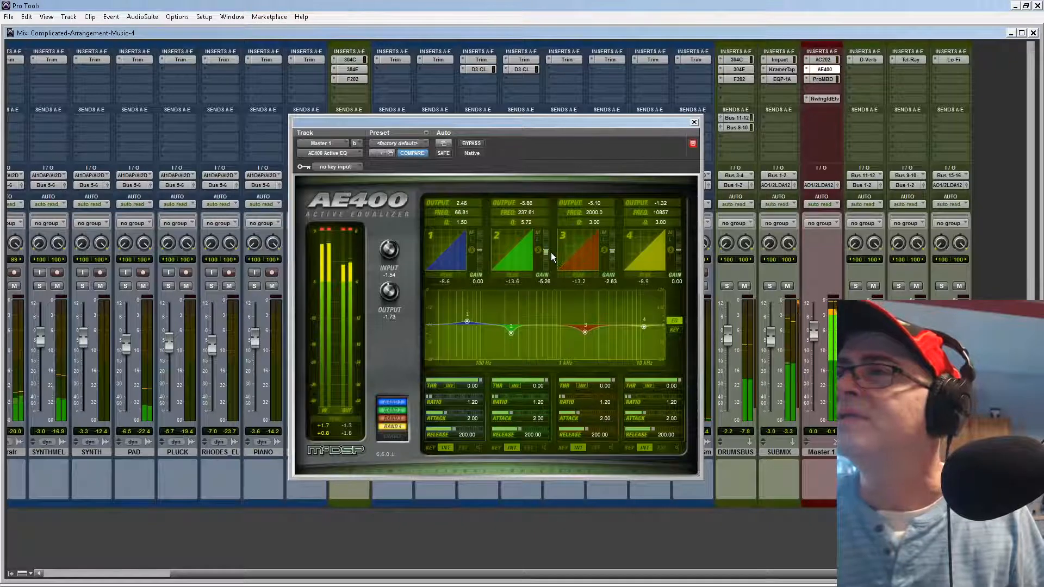
left_click(389, 292, "alt")
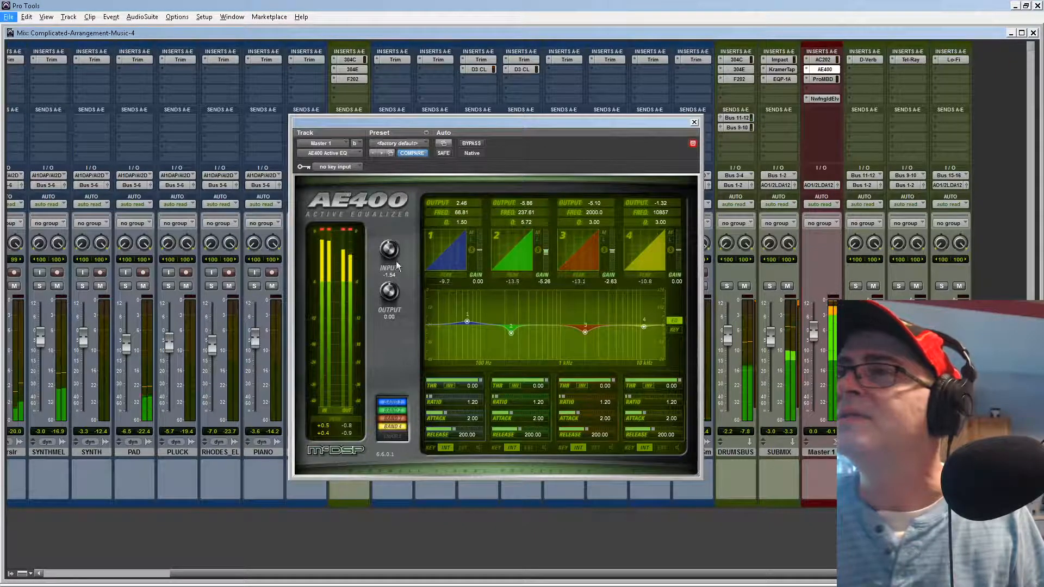
left_click(390, 297)
left_click_drag(390, 298, 390, 302)
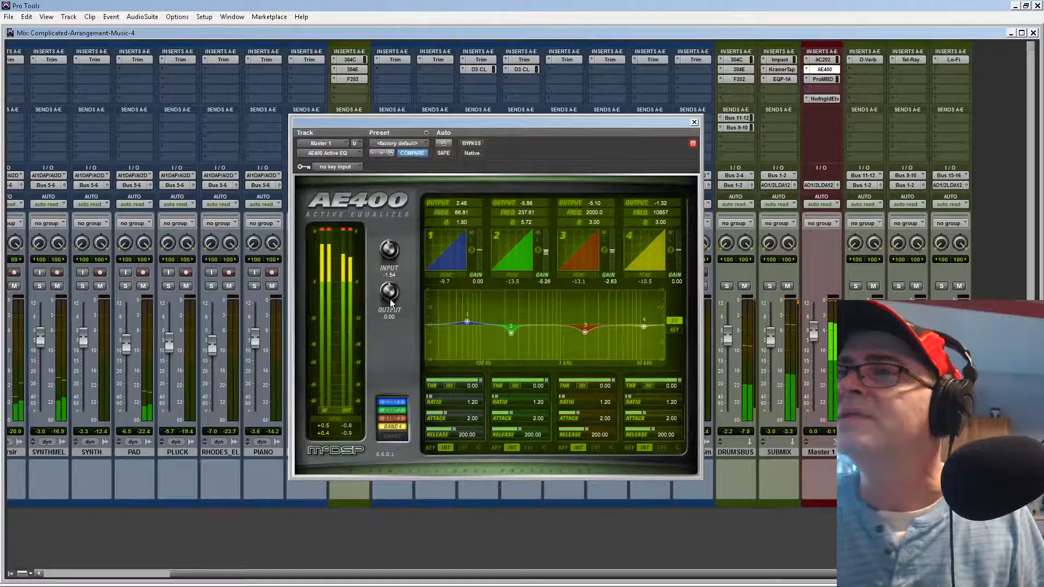
left_click(694, 122)
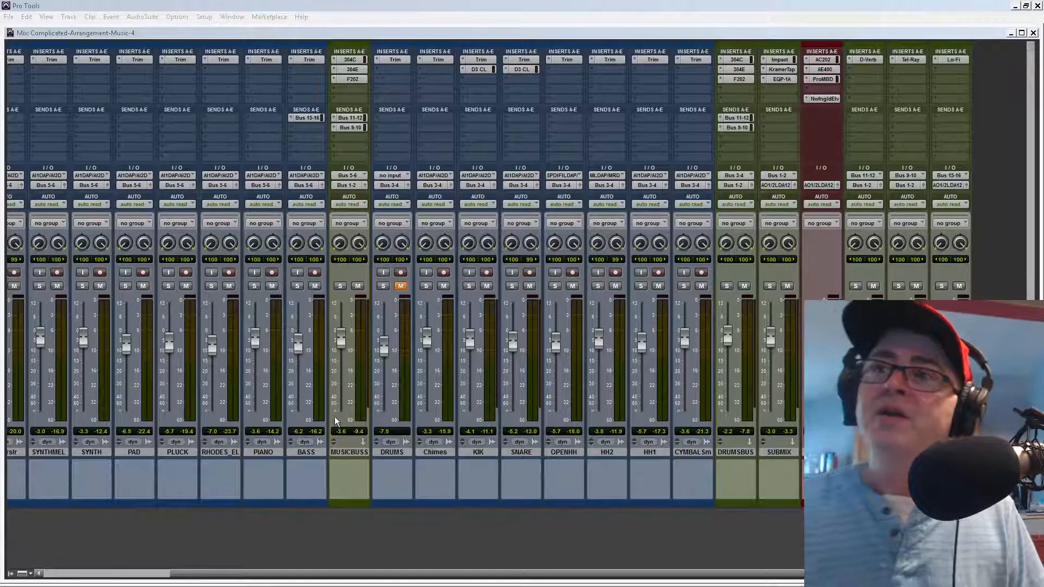
Step: Play the session and select the MUSICBUSS, DRUMSBUS and SUBMIX tracks in turn to point out the buses
left_click(354, 452)
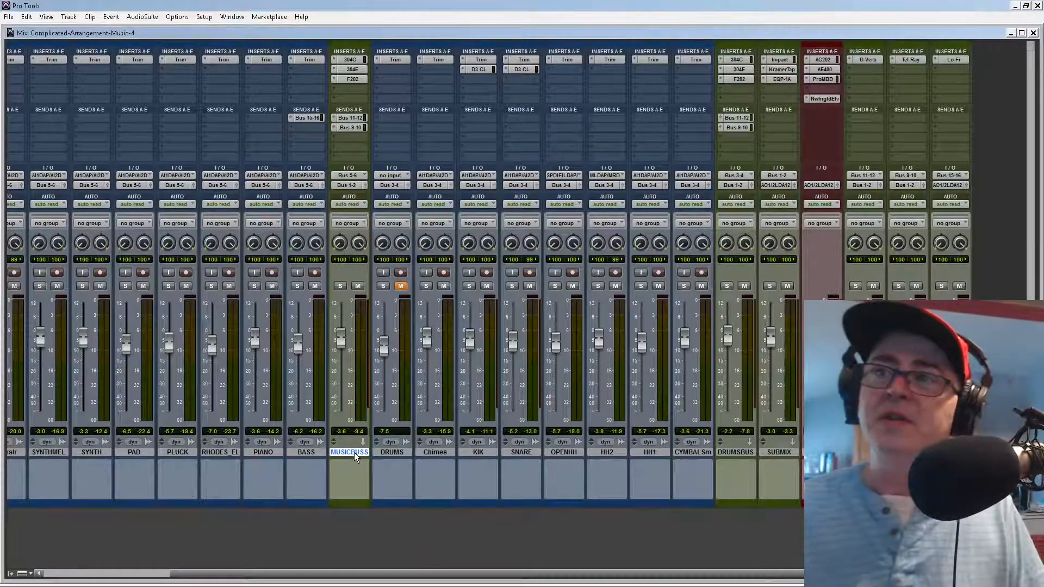
key("space")
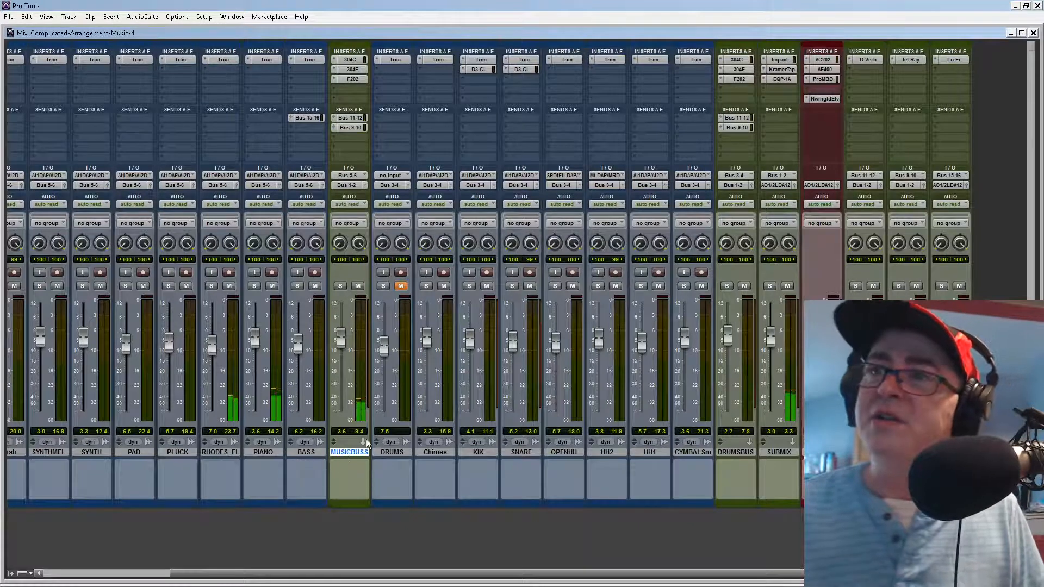
left_click(739, 452)
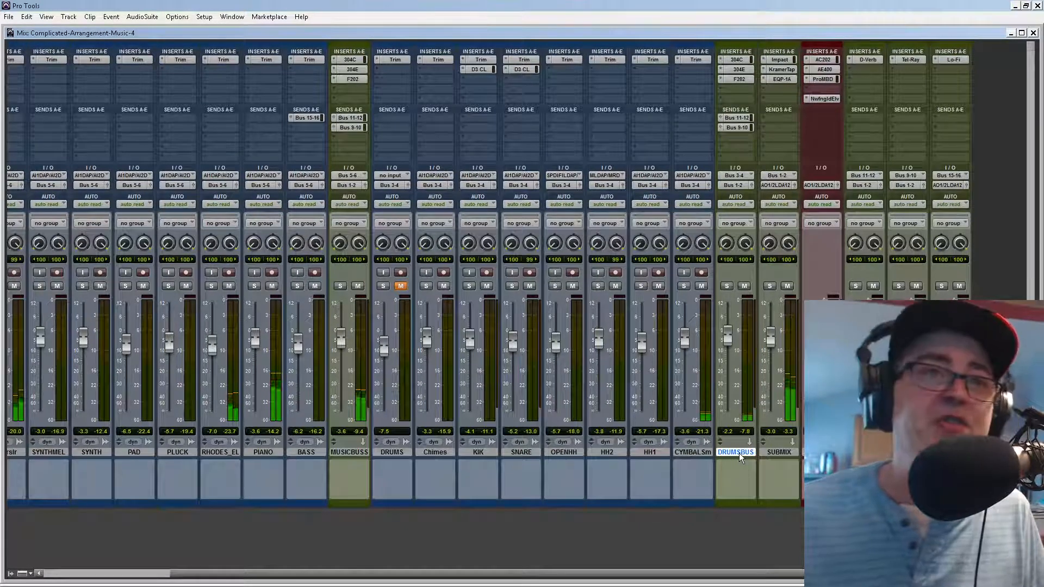
left_click(778, 453)
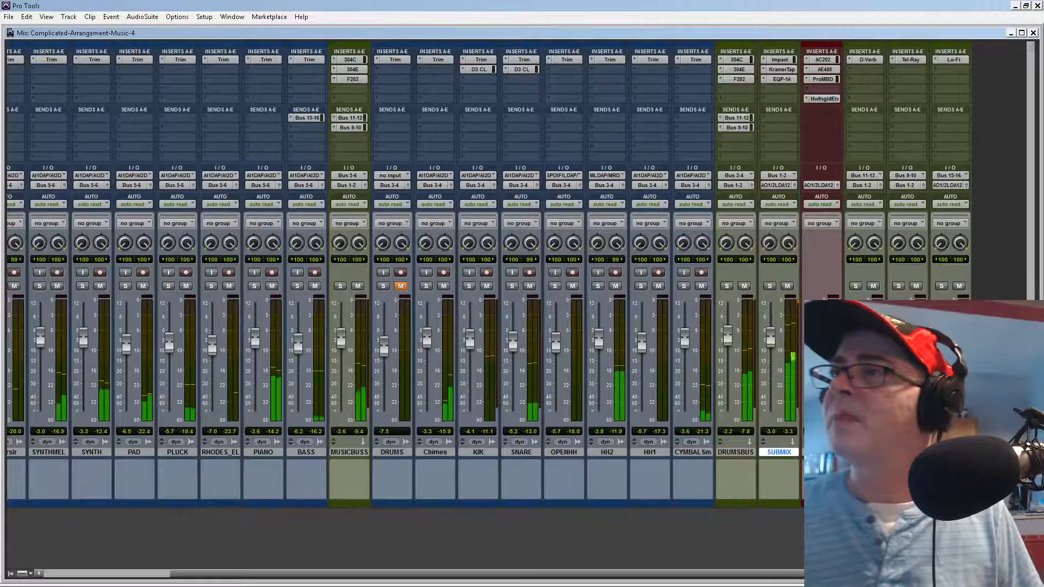
Step: Try a lower level on the DRUMSBUS fader and reset it to 0.0 dB
left_click_drag(772, 344, 730, 344)
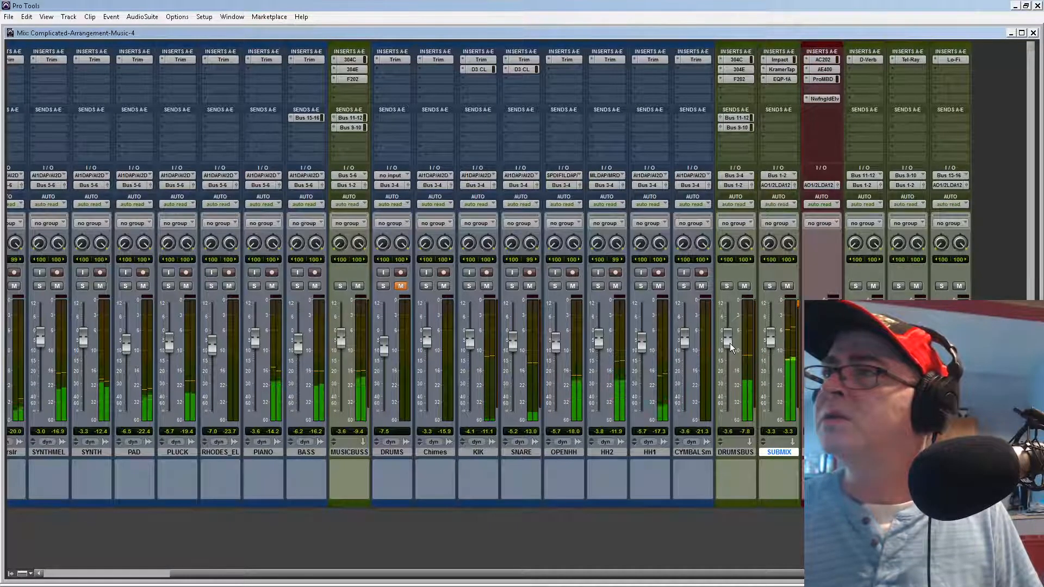
left_click(730, 345, "alt")
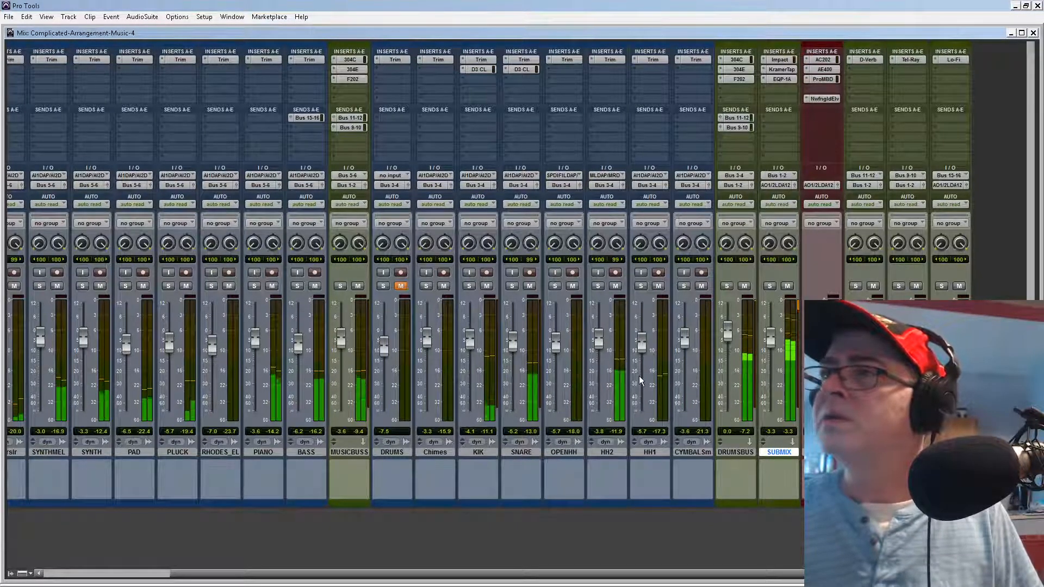
Step: Lower the SNARE fader to -6.2 dB and set the KIK fader to -1.1 dB
left_click_drag(513, 346, 515, 350)
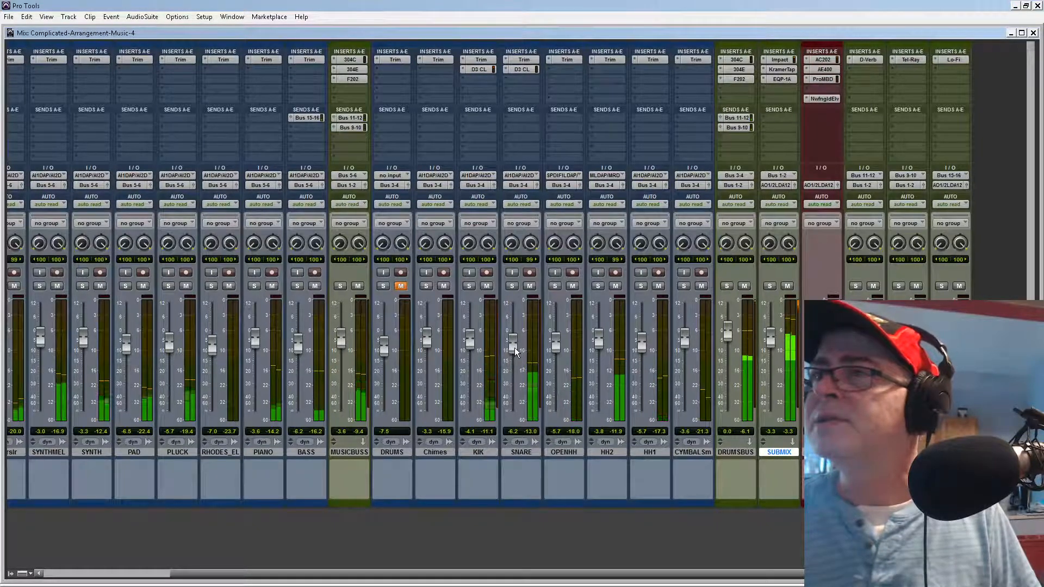
left_click(470, 341, "alt")
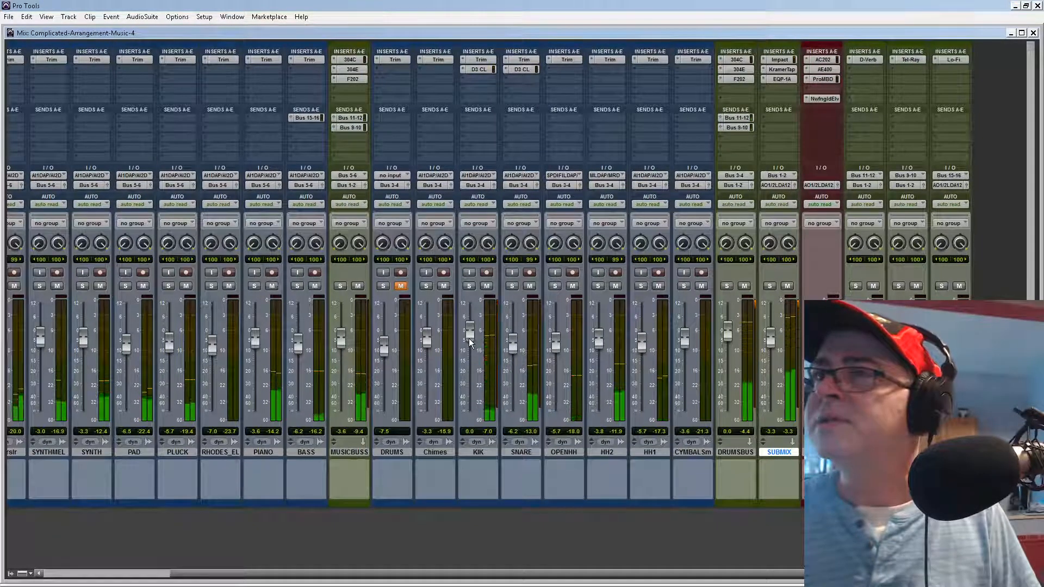
left_click_drag(470, 341, 471, 344)
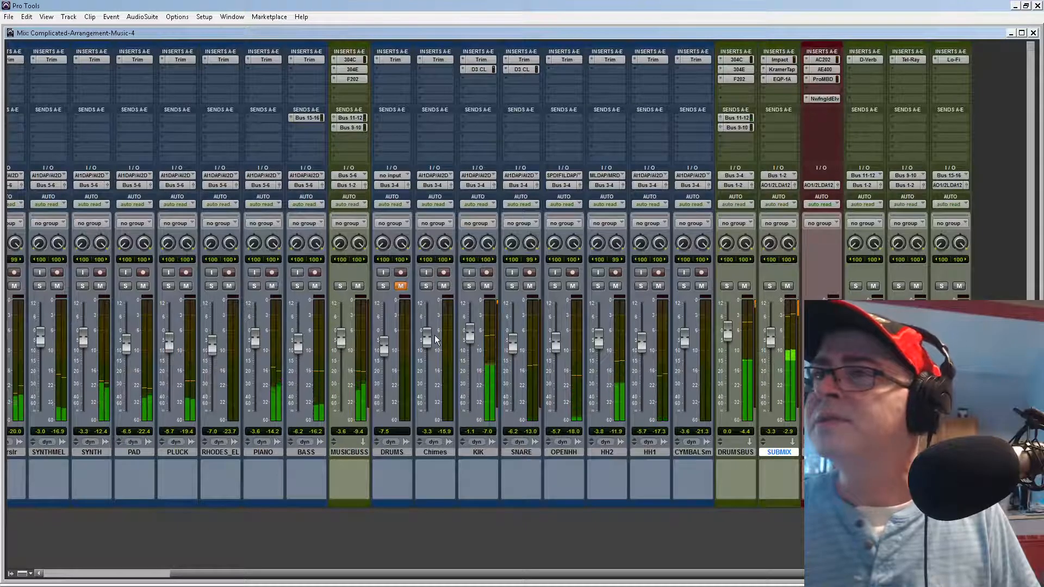
key("alt")
Step: Lower the HH2 fader to -11.8 dB and the HH1 fader to -9.4 dB, and centre both of HH1's pans at 0
left_click_drag(599, 341, 603, 361)
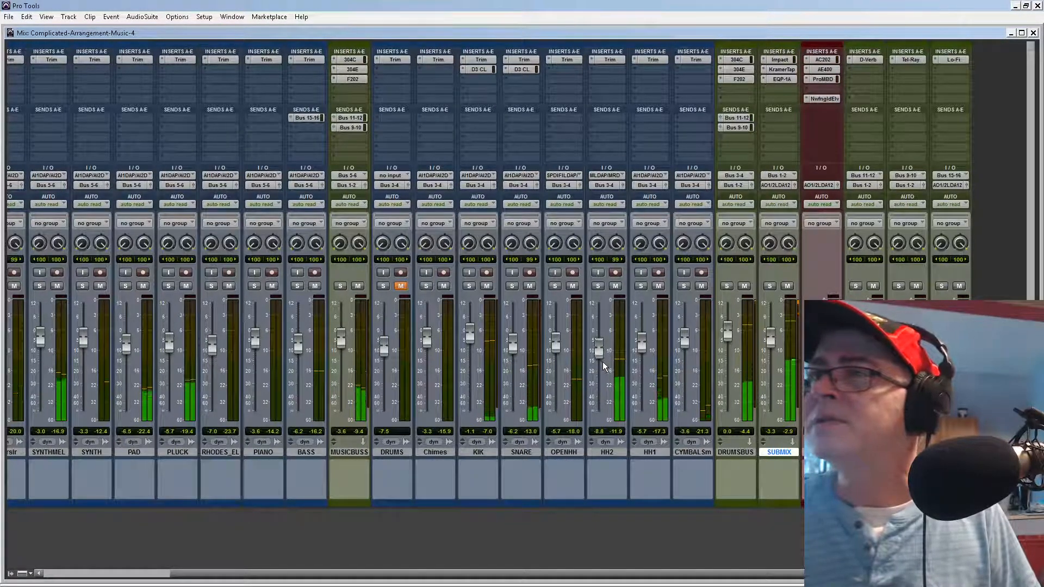
left_click_drag(596, 356, 642, 359)
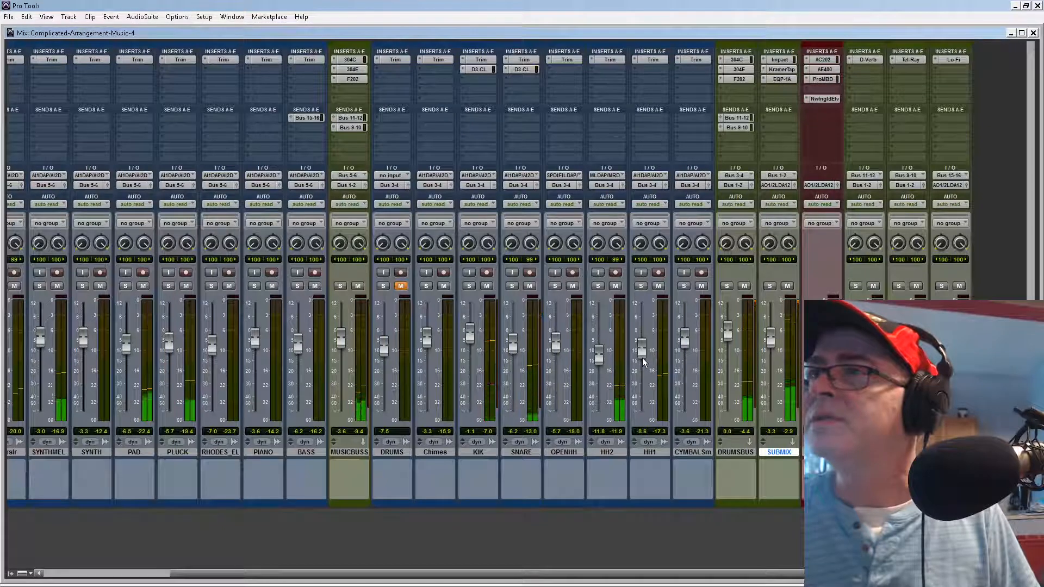
left_click(660, 246, "alt")
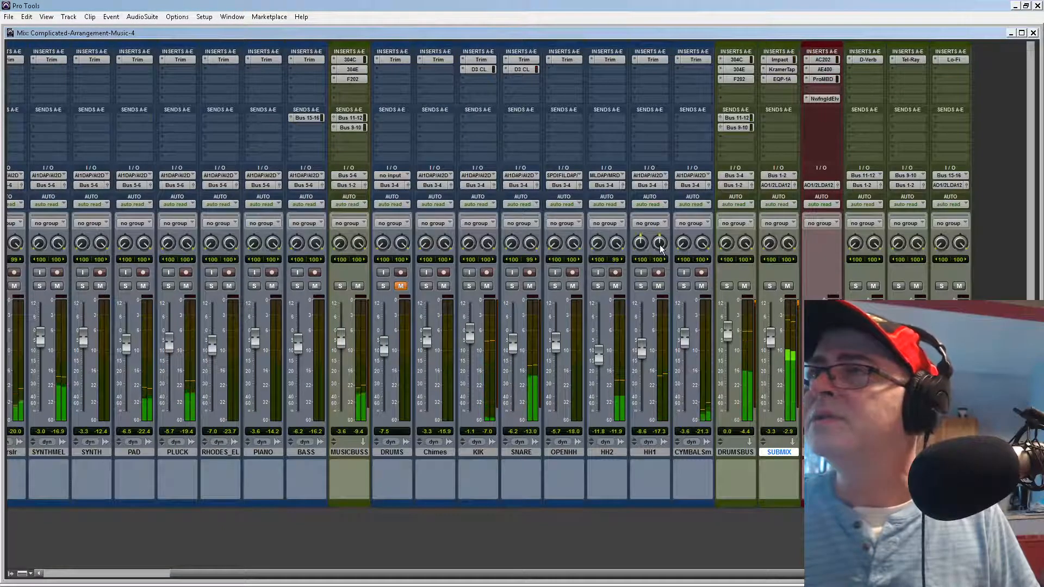
left_click_drag(645, 359, 645, 360)
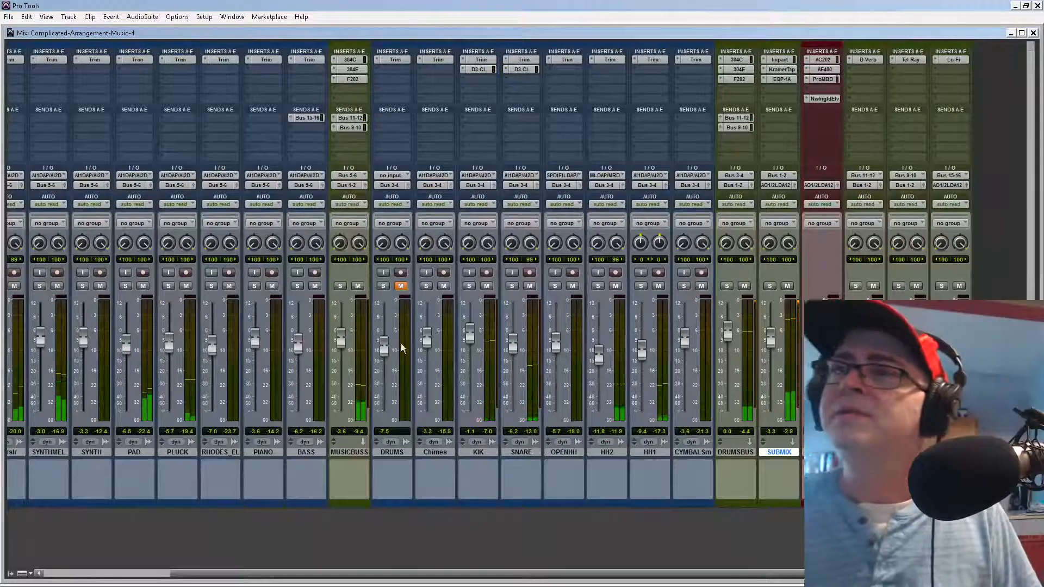
Step: Unmute the DRUMS track briefly during playback and mute it again
left_click(401, 286)
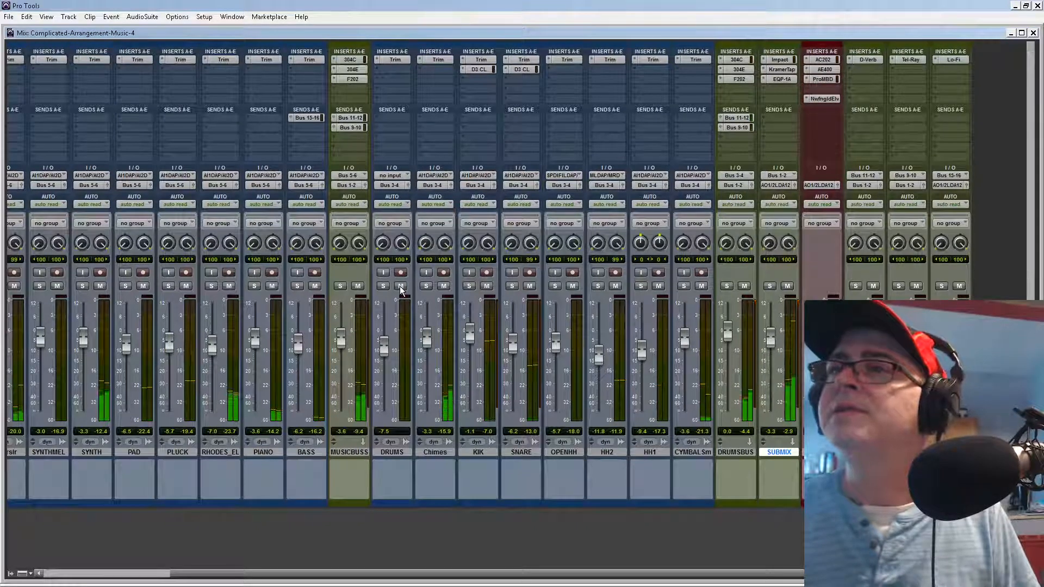
left_click(400, 286)
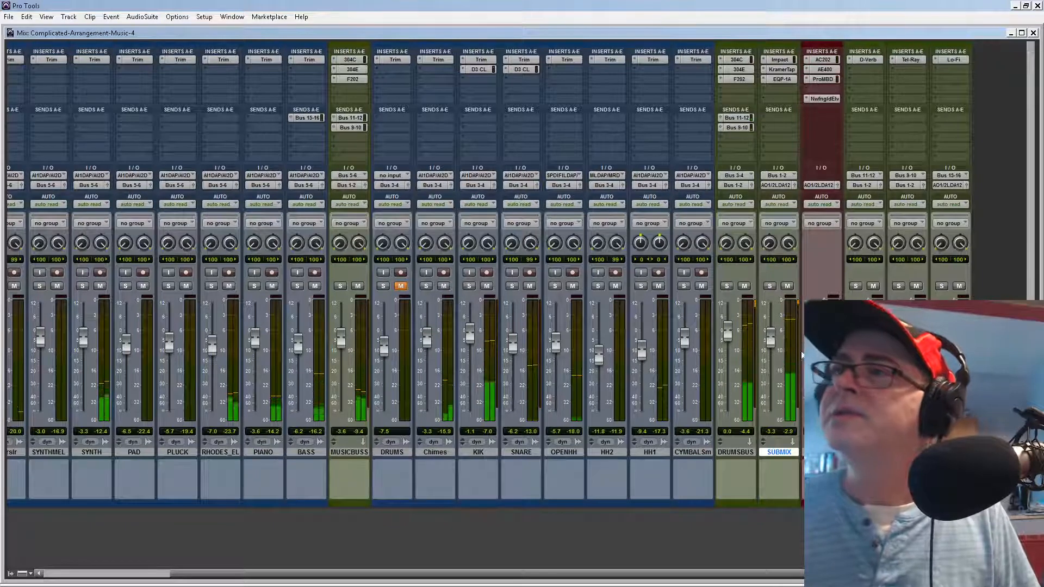
Step: Lower the DRUMSBUS fader to -2.0 dB and the SUBMIX fader to -3.6 dB
left_click_drag(728, 335, 729, 338)
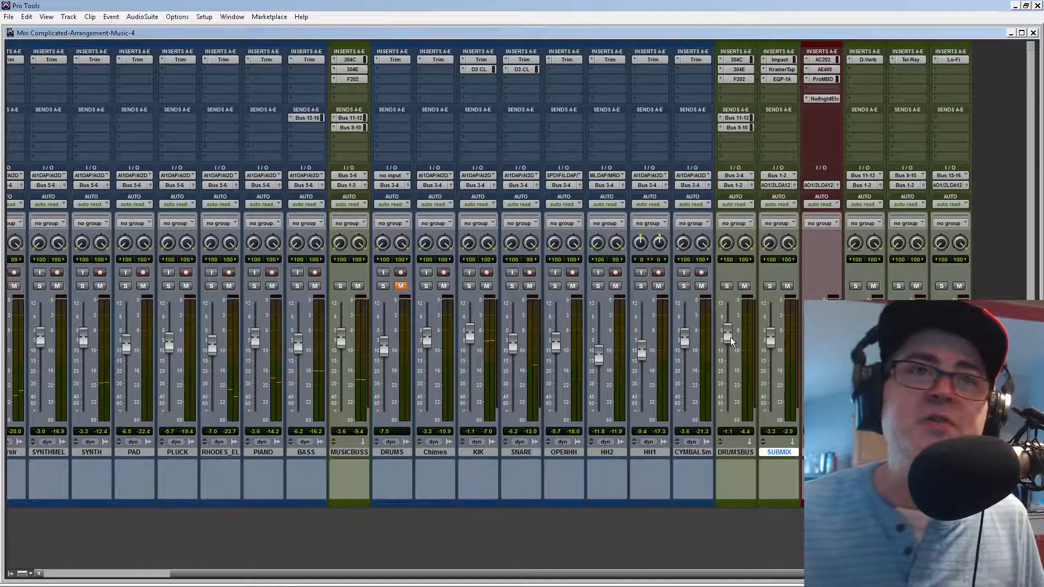
left_click_drag(732, 341, 770, 341)
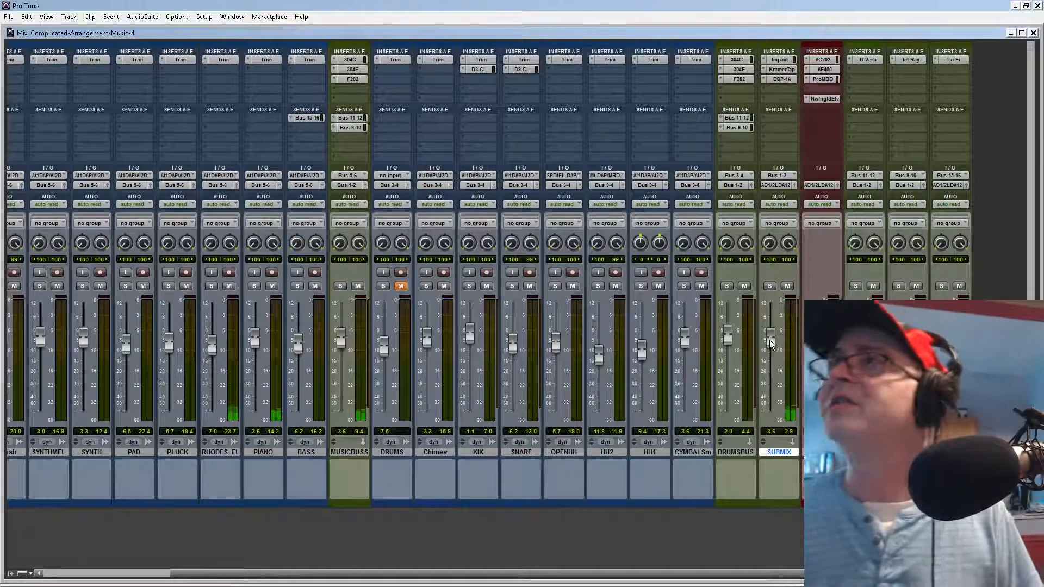
Step: Set the threshold of SUBMIX's Impact compressor to -31.2 dB and close the plug-in
left_click(781, 61)
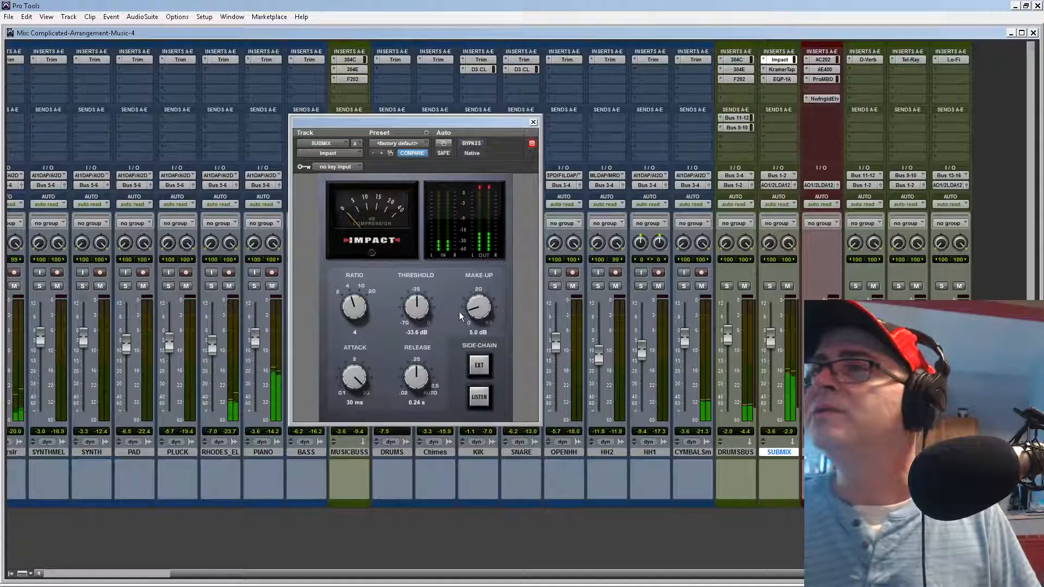
left_click_drag(427, 308, 428, 301)
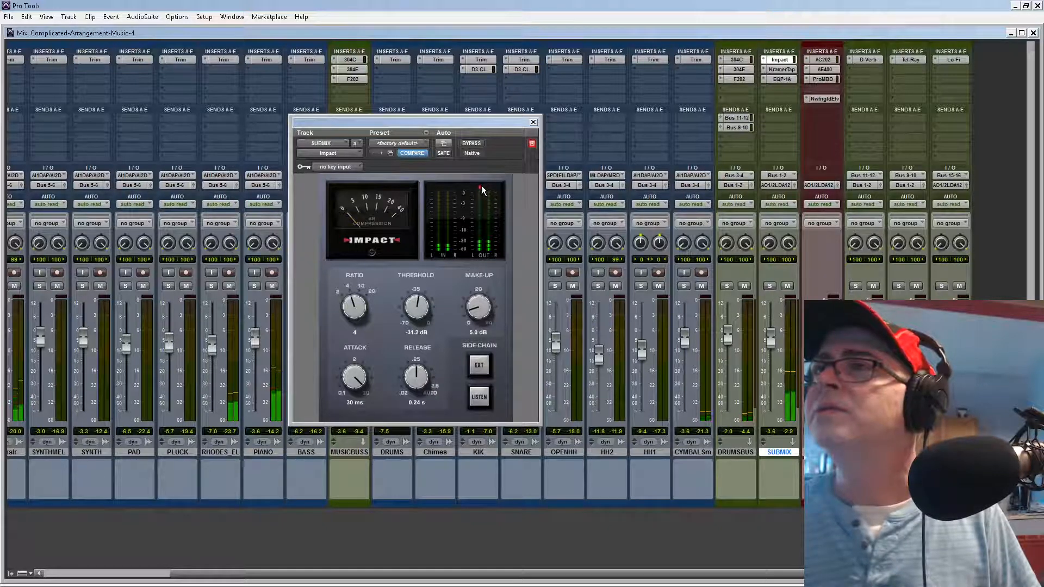
left_click(534, 123)
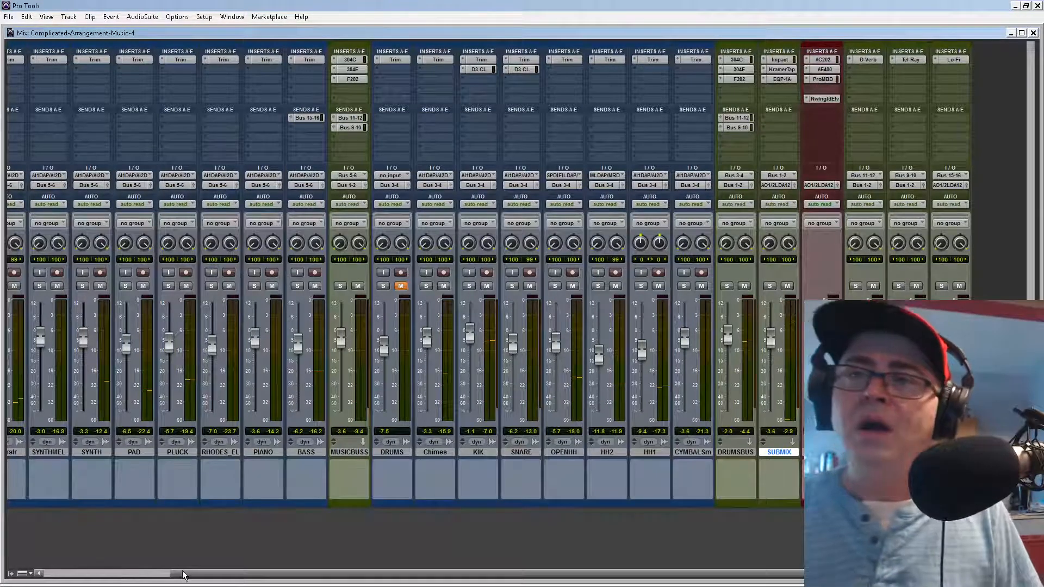
Step: Start an audio import and browse to the session's Audio Files folder
left_click_drag(183, 575, 55, 574)
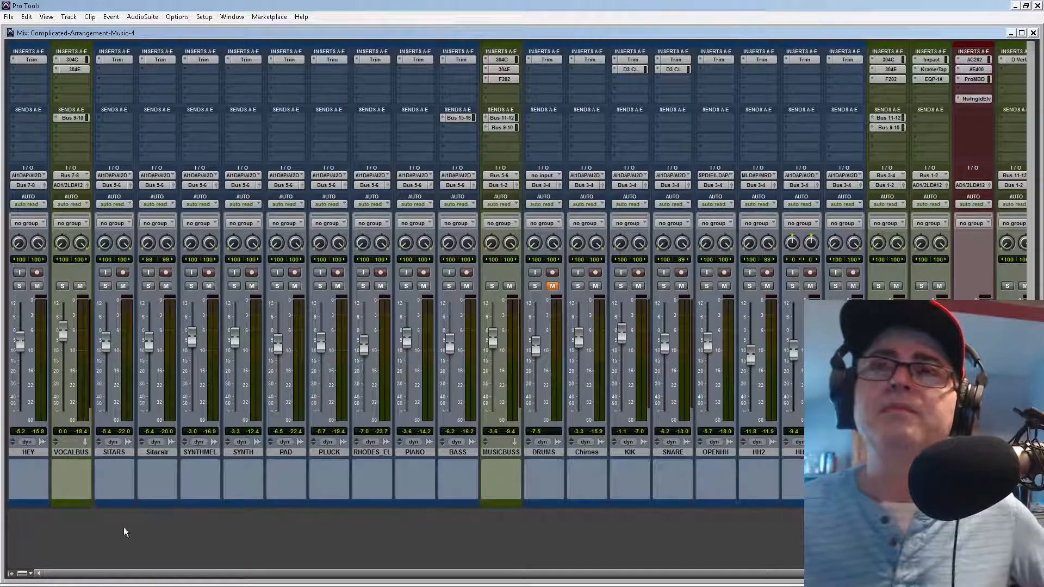
left_click(24, 17)
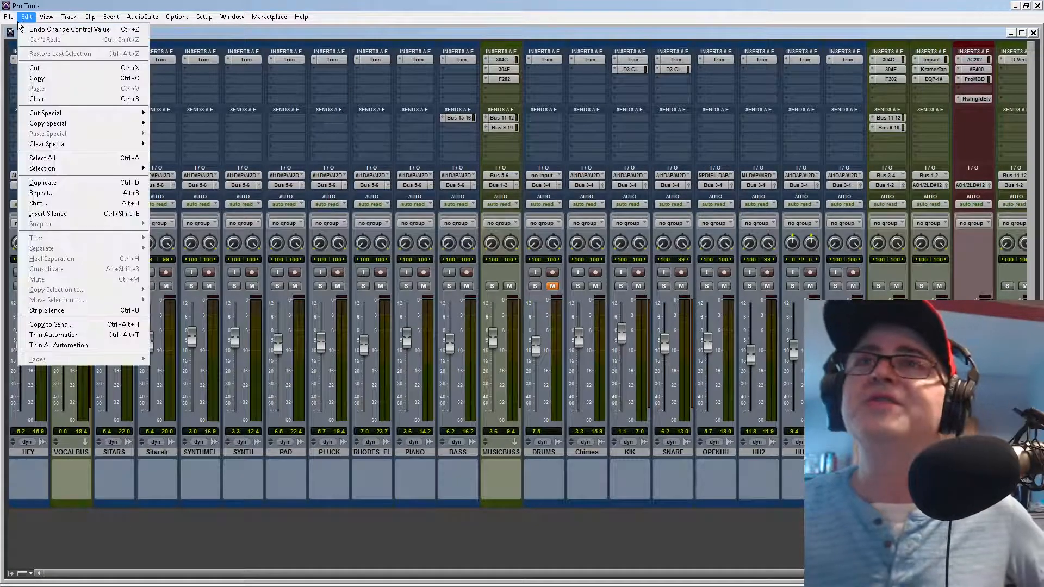
mouse_move(8, 17)
mouse_move(66, 165)
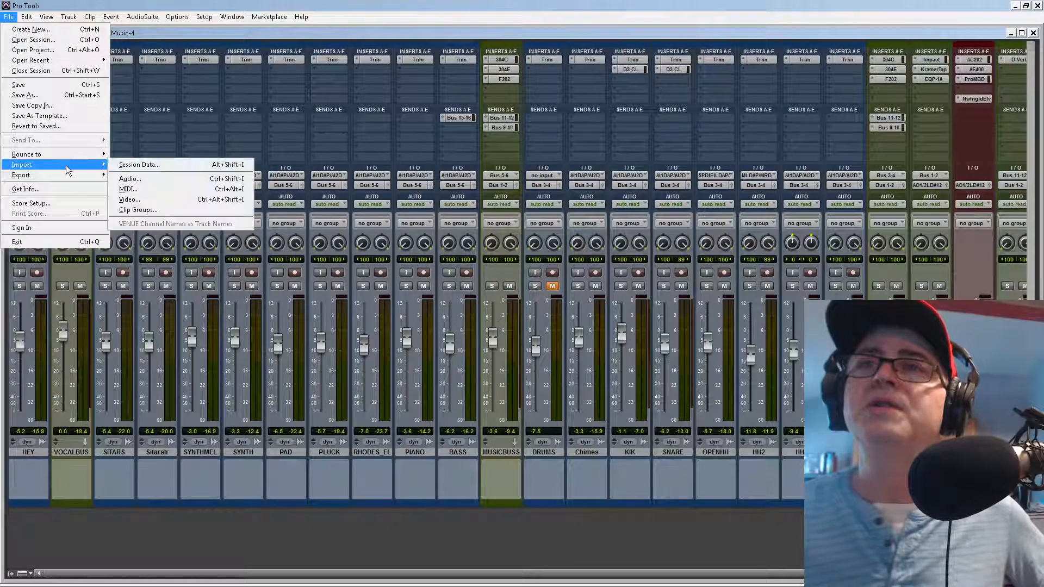
left_click(130, 179)
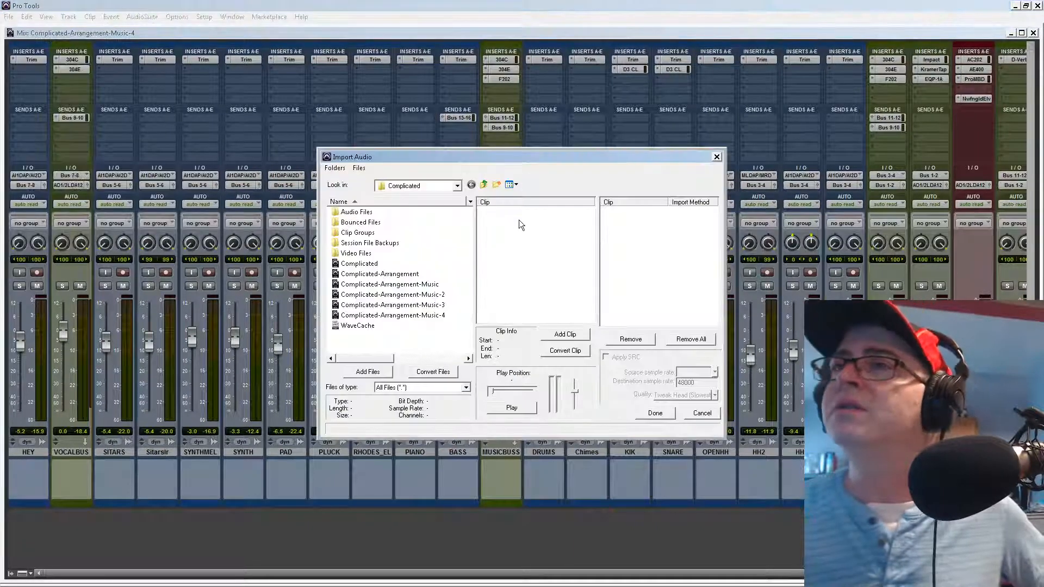
double_click(359, 212)
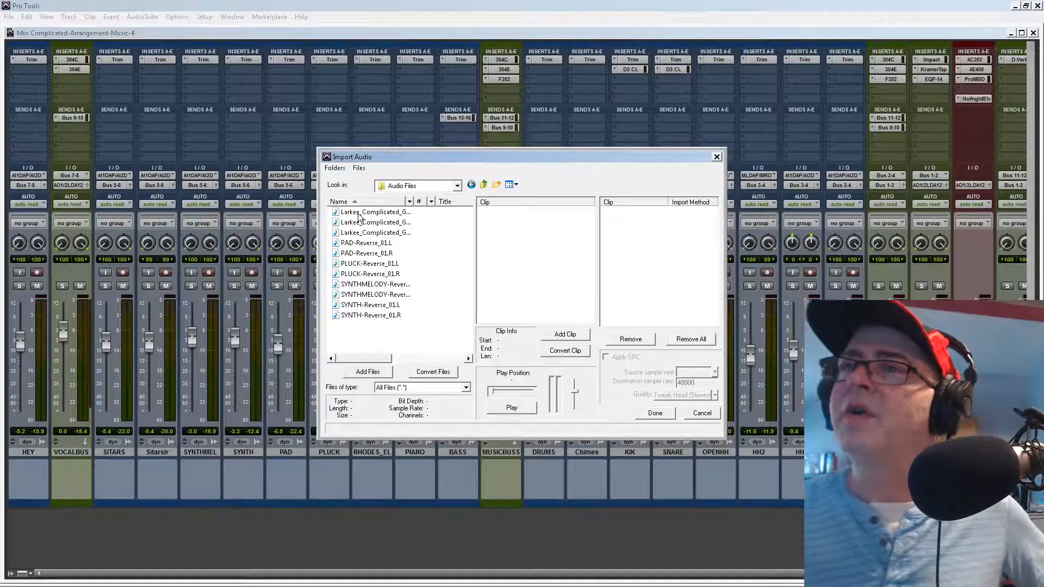
Step: Add the three Larkee_Complicated guitar files to the import and bring them in as new tracks
left_click(412, 219)
left_click(410, 214)
left_click(407, 222, "shift")
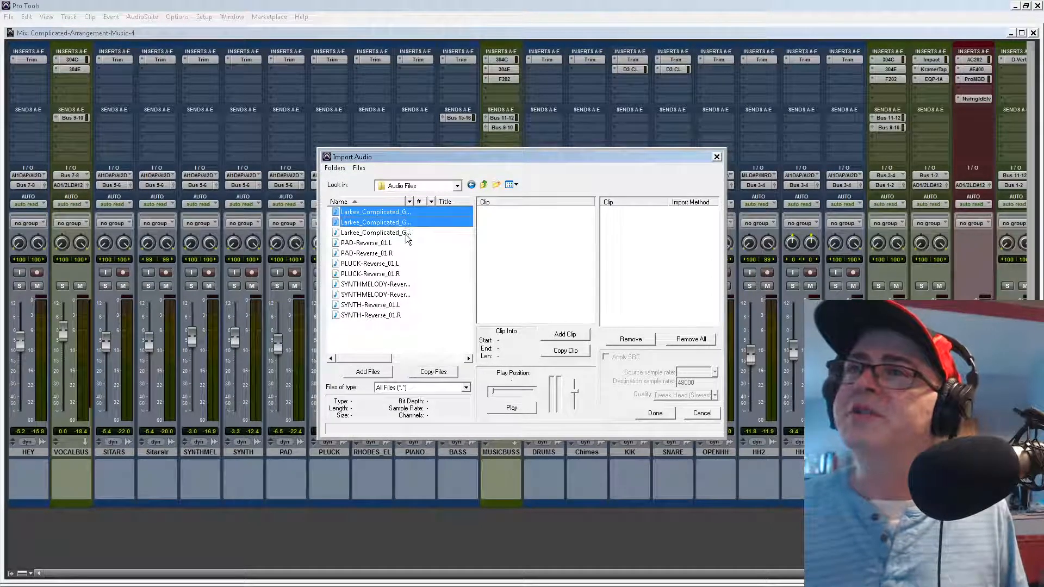
left_click(408, 233, "shift")
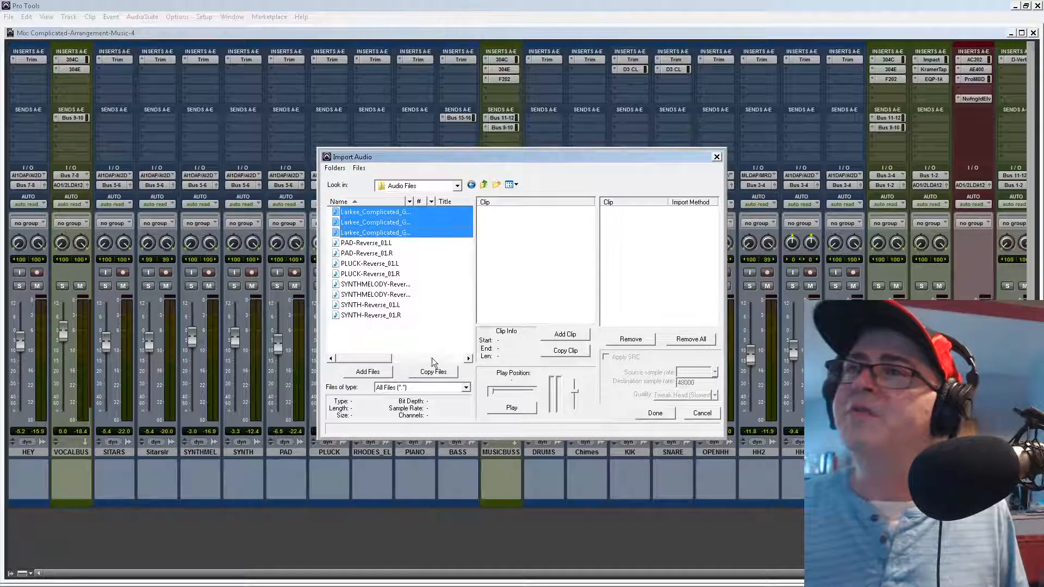
left_click(367, 372)
left_click(651, 416)
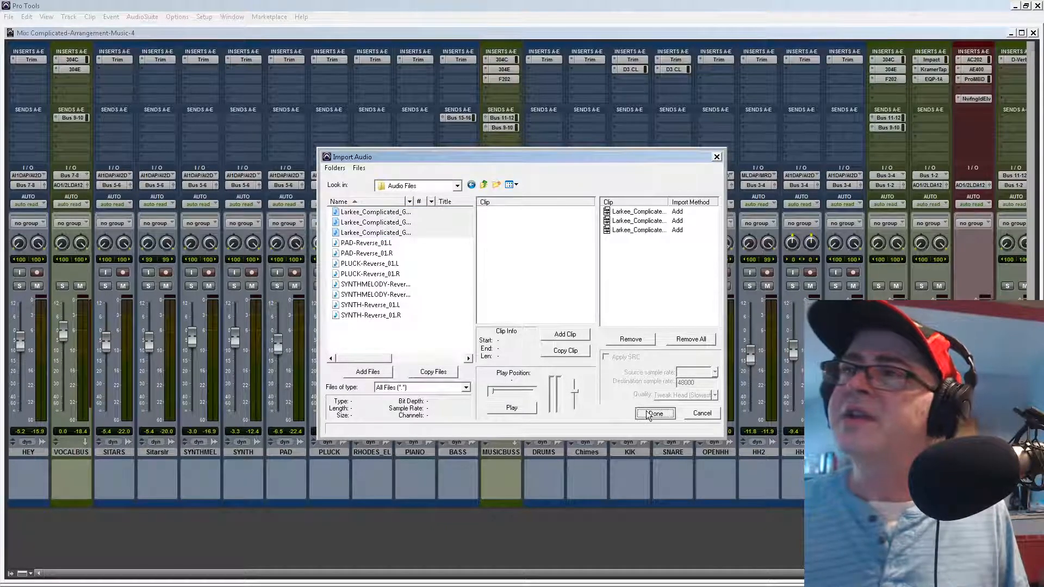
left_click(559, 251)
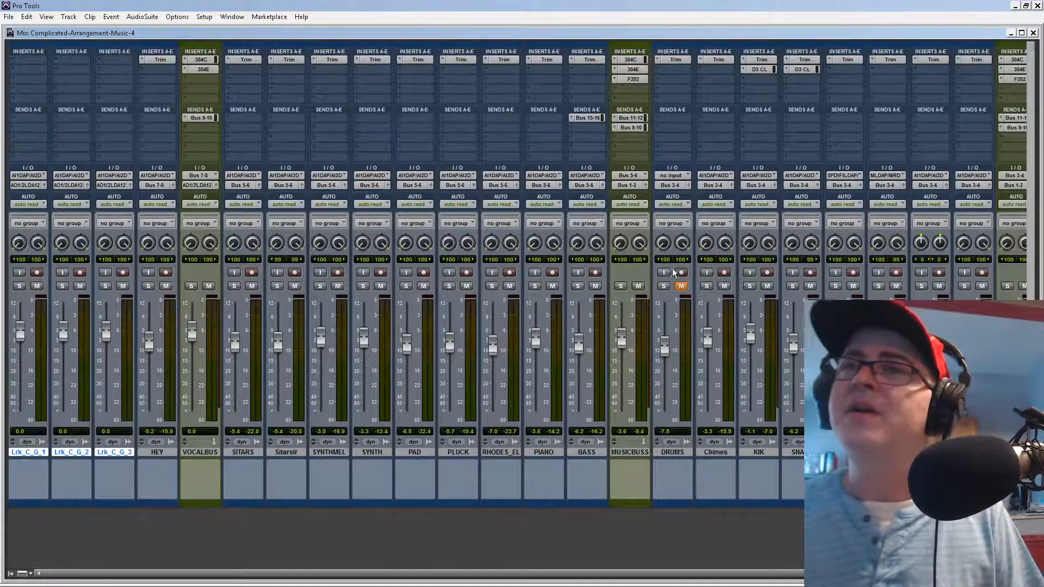
Step: Close the Mix window and set the height of all tracks in the Edit window to medium
left_click(1034, 33)
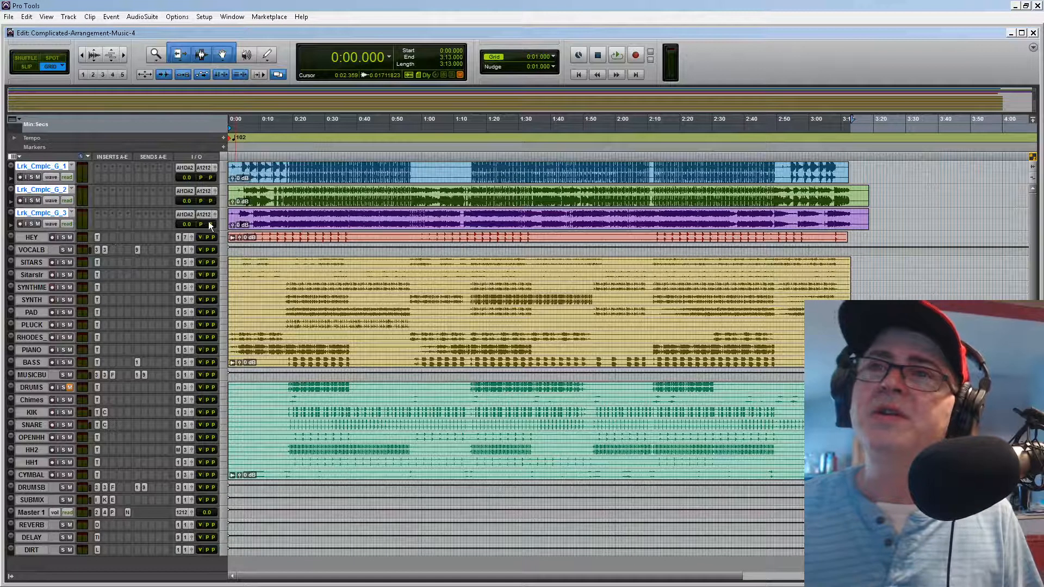
left_click(223, 224)
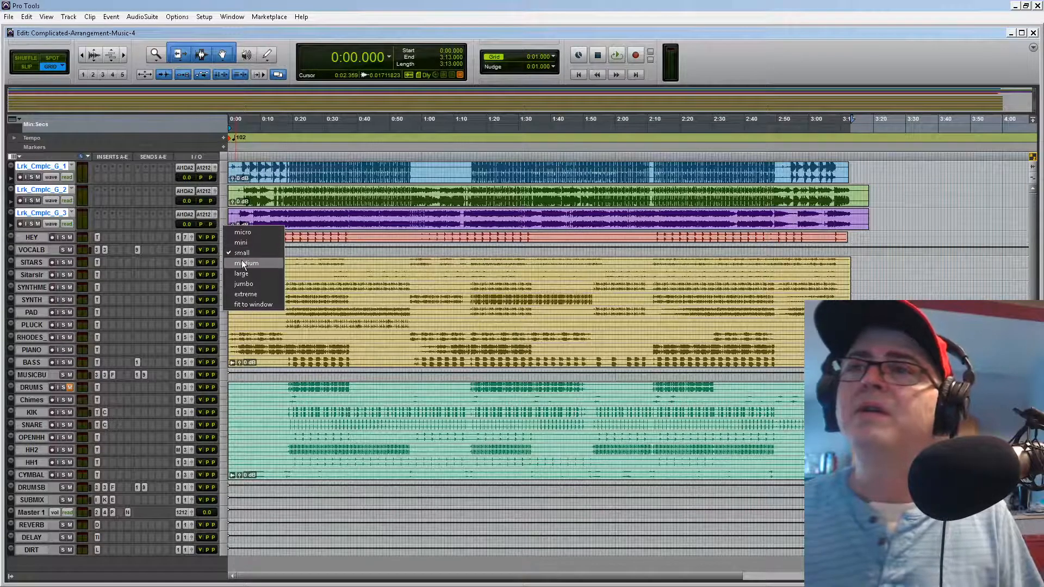
left_click(246, 263)
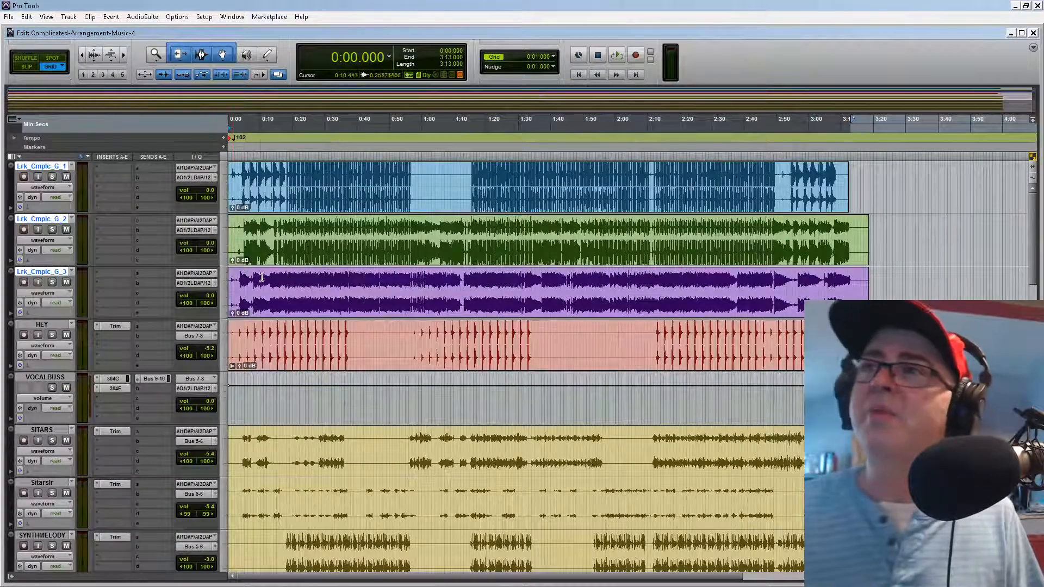
Step: Select only the Lrk_Cmplc_G_1 guitar track and split it into mono tracks
right_click(58, 169)
left_click(50, 169, "ctrl")
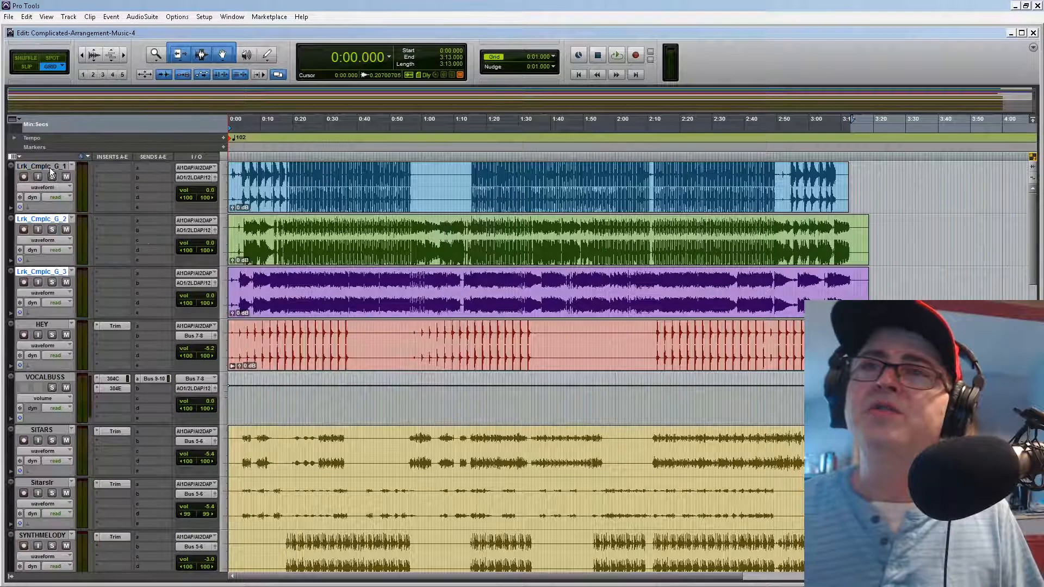
left_click(50, 168, "alt")
left_click(50, 168)
left_click(50, 168)
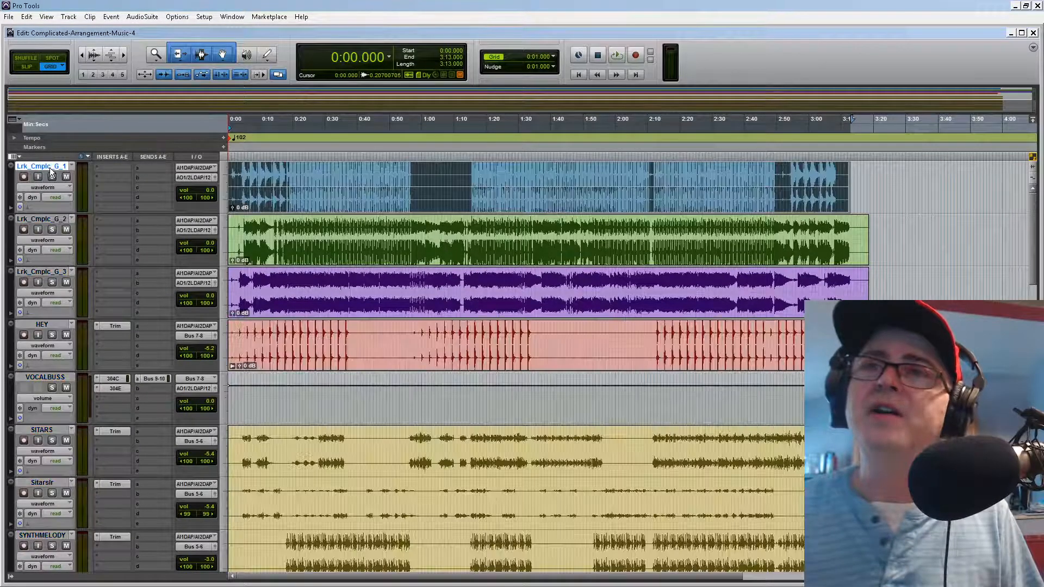
right_click(51, 166)
left_click(83, 281)
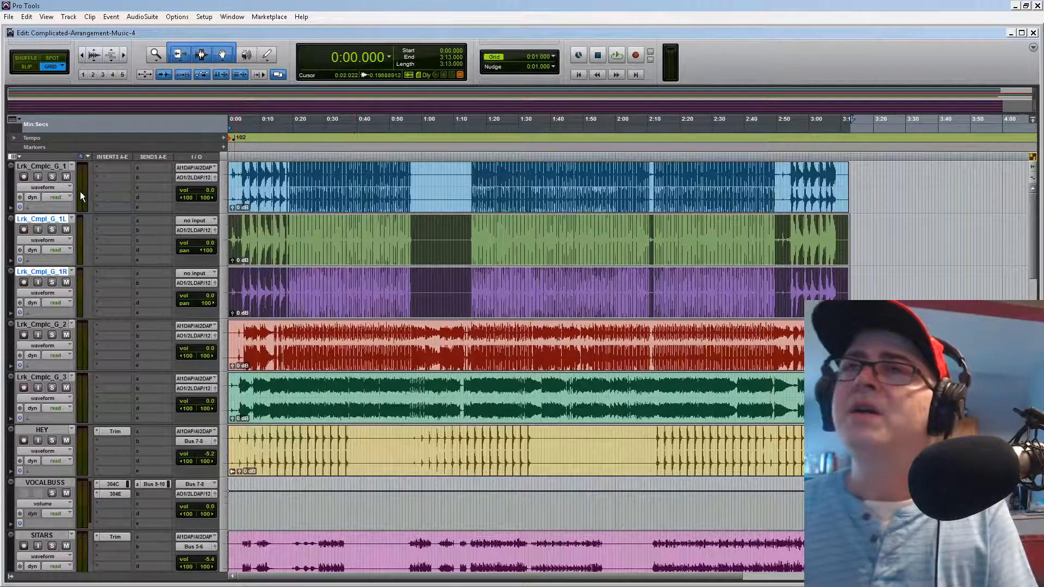
Step: Delete the original stereo Lrk_Cmplc_G_1 track, including its active clips
left_click(51, 166)
right_click(52, 166)
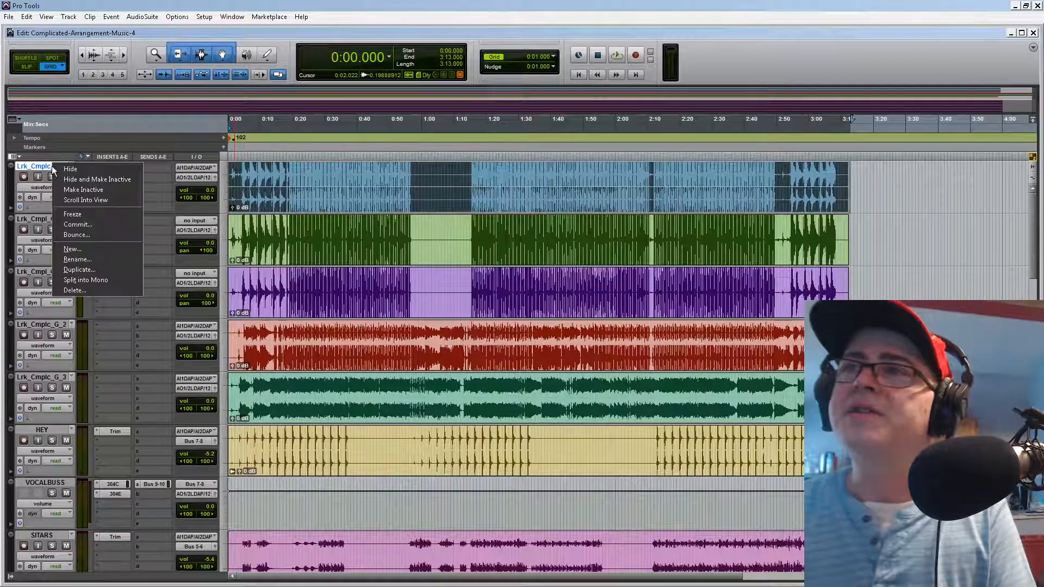
left_click(101, 289)
left_click(625, 243)
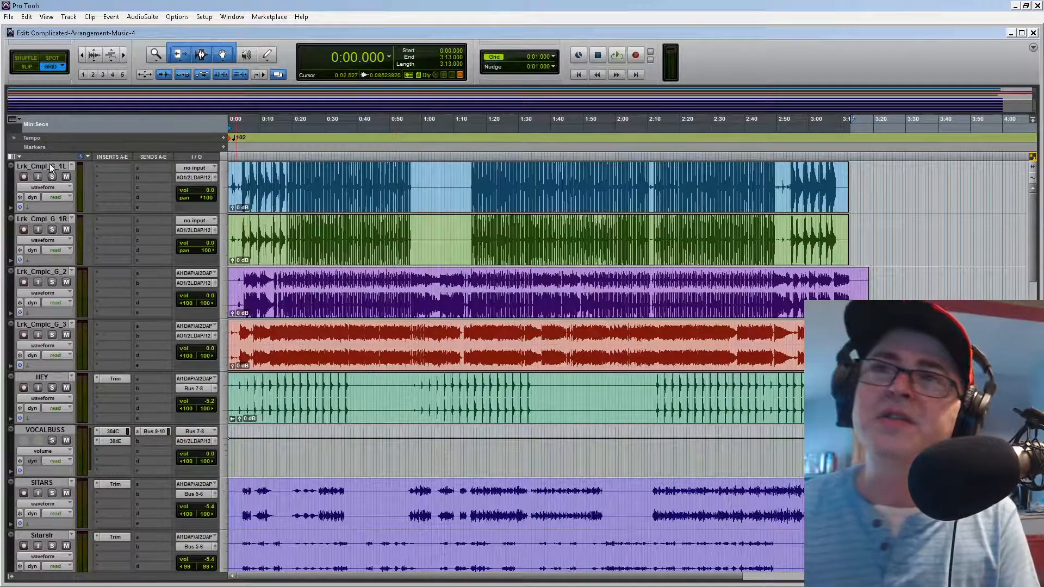
Step: Delete the left mono guitar track Lrk_Cmpl_G_1L, including its active clips
left_click(51, 168)
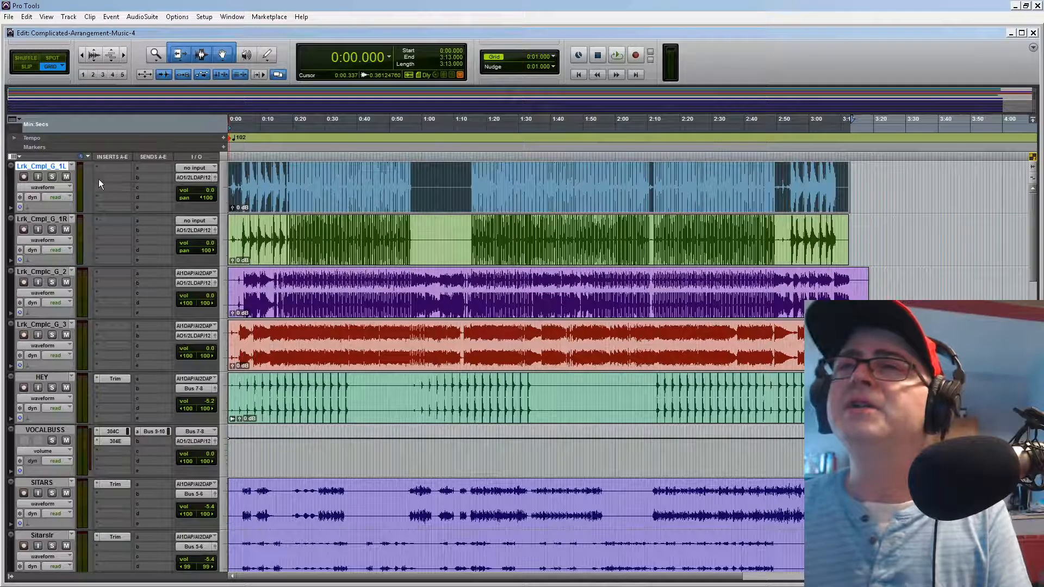
right_click(55, 166)
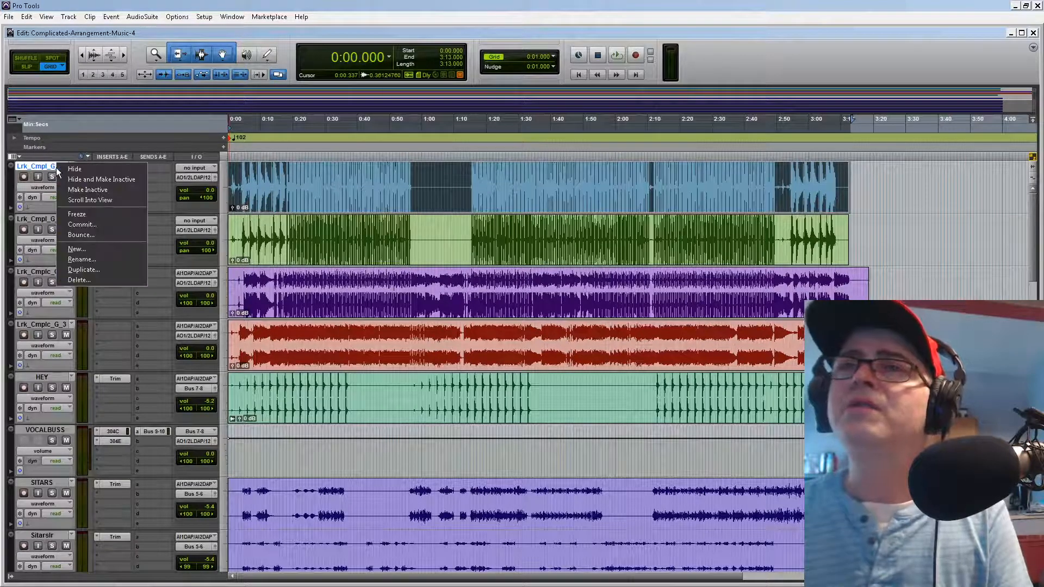
left_click(107, 279)
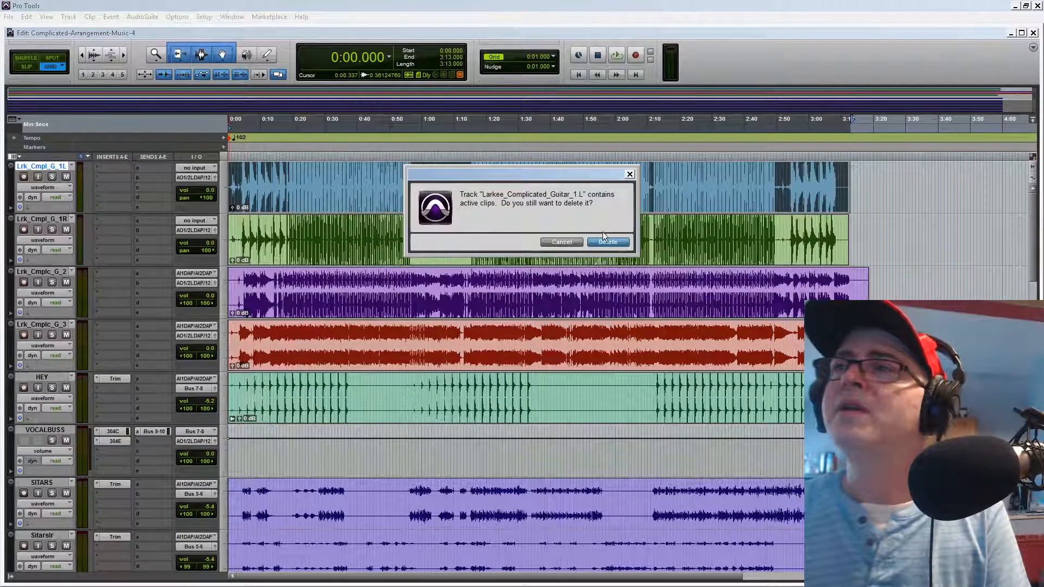
left_click(603, 242)
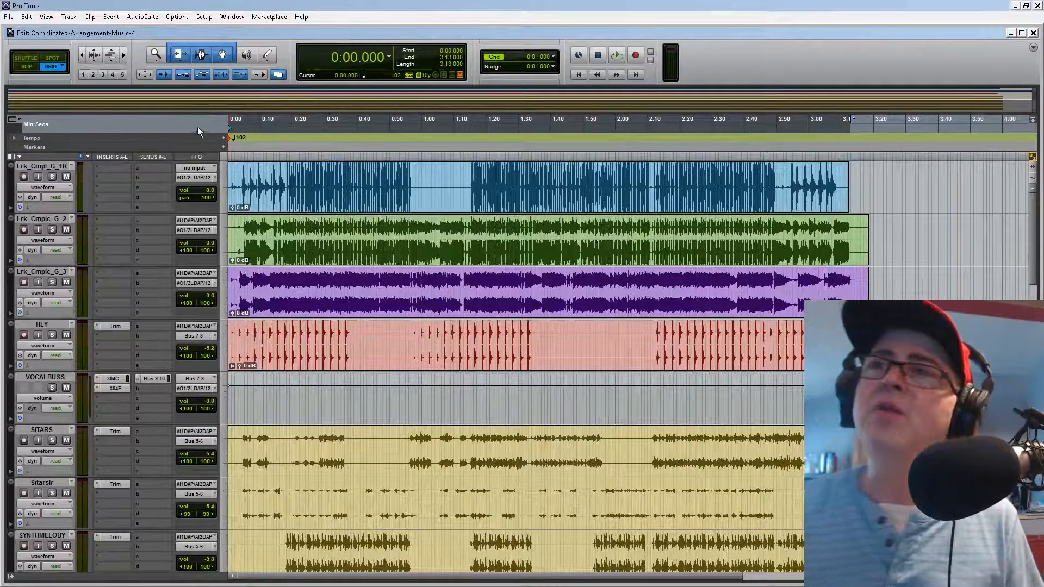
Step: Audition the Lrk_Cmpl_G_1R guitar clip around 0:20 with the Scrubber tool and return to the session start
left_click(246, 56)
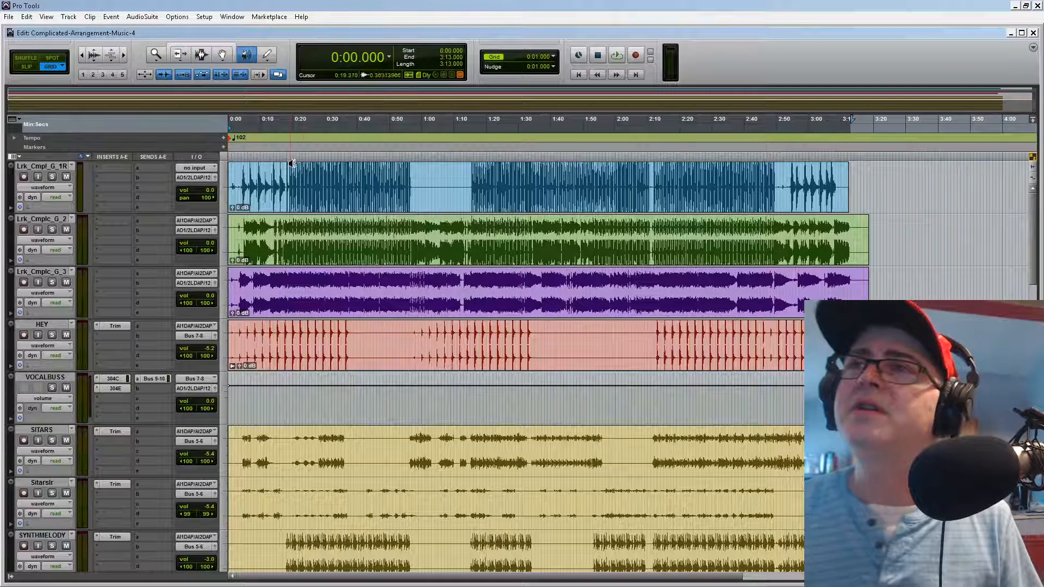
left_click_drag(298, 174, 307, 180)
key("Return")
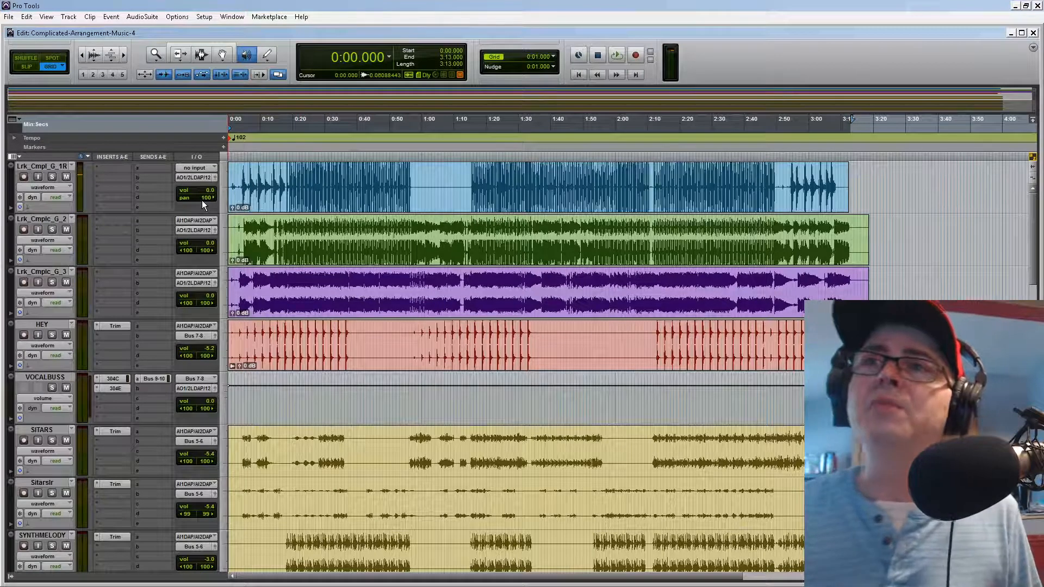
Step: Insert the mono Trim plug-in on the Lrk_Cmpl_G_1R track and centre the track's pan
left_click(100, 169)
mouse_move(131, 185)
mouse_move(223, 220)
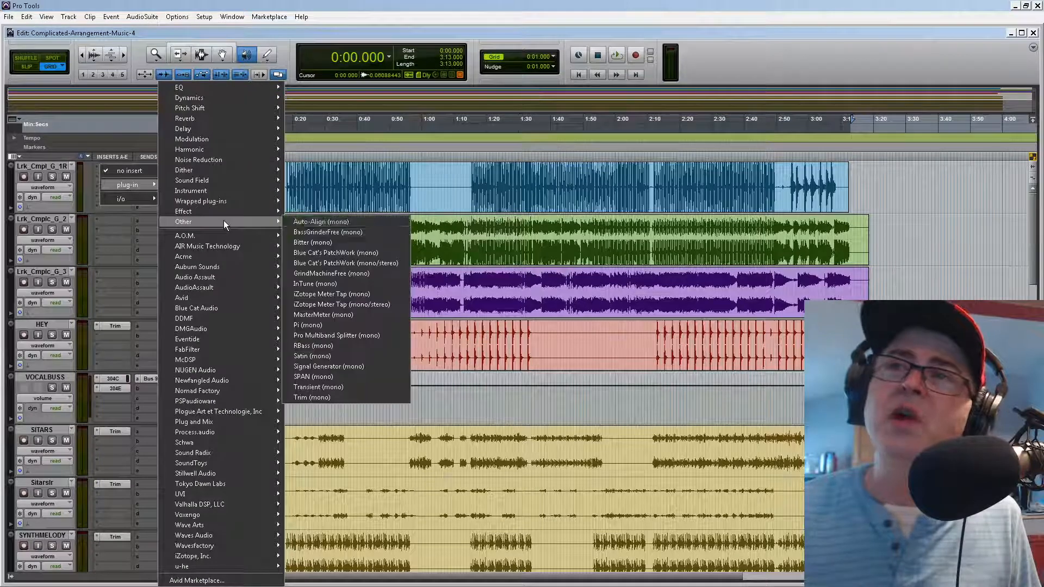
left_click(371, 398)
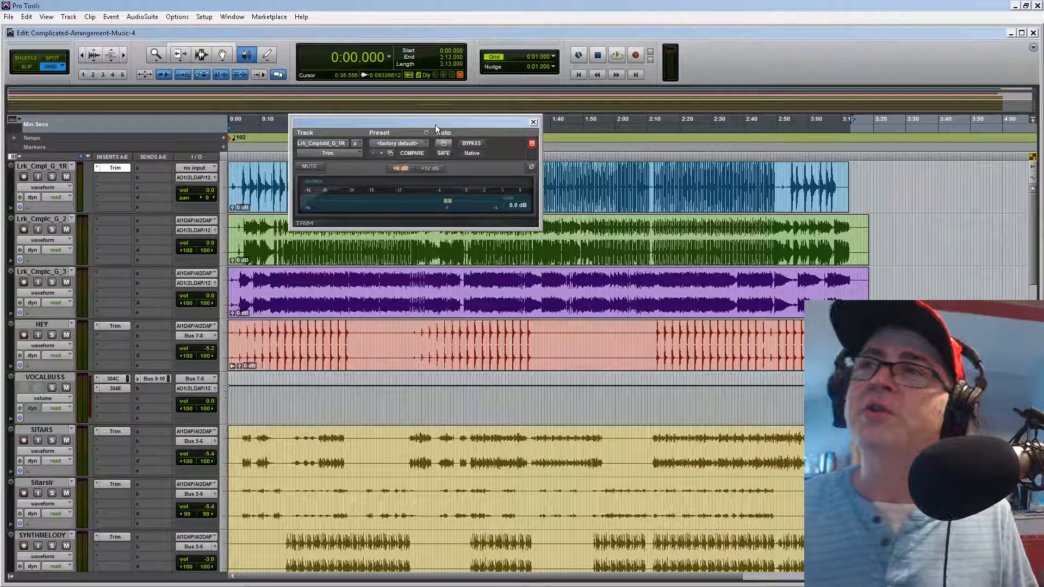
left_click_drag(493, 129, 548, 129)
Step: Solo the Lrk_Cmpl_G_1R track and play its dense section from about 0:29 with the Mix window open
key("space")
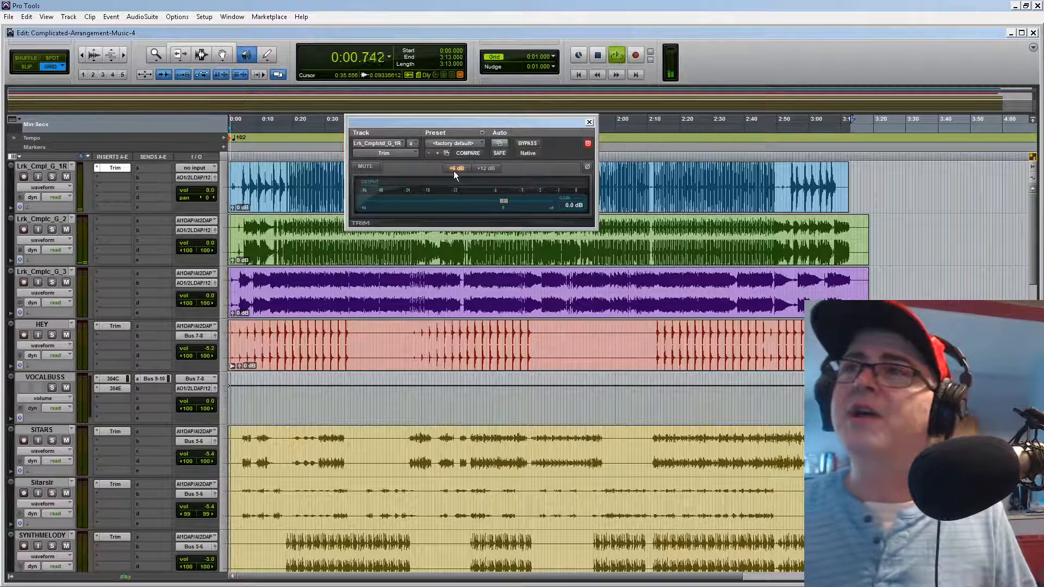
key("space")
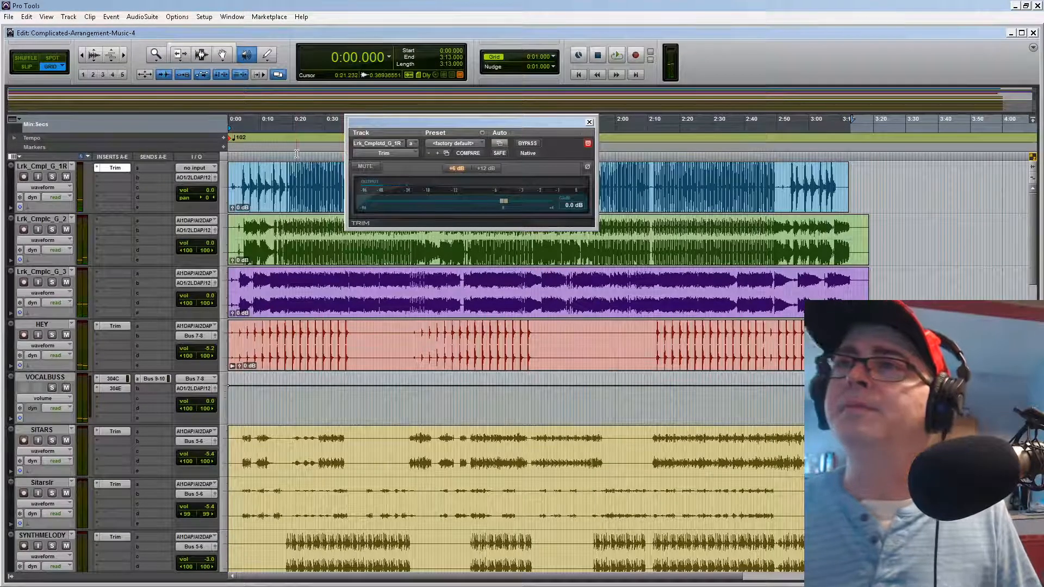
key("shift+s")
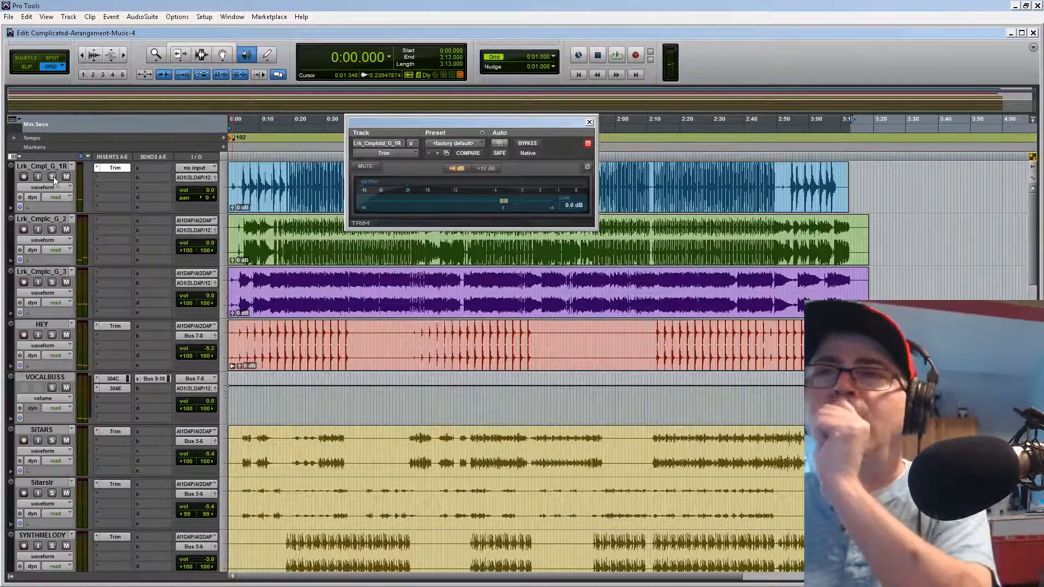
left_click_drag(292, 125, 320, 149)
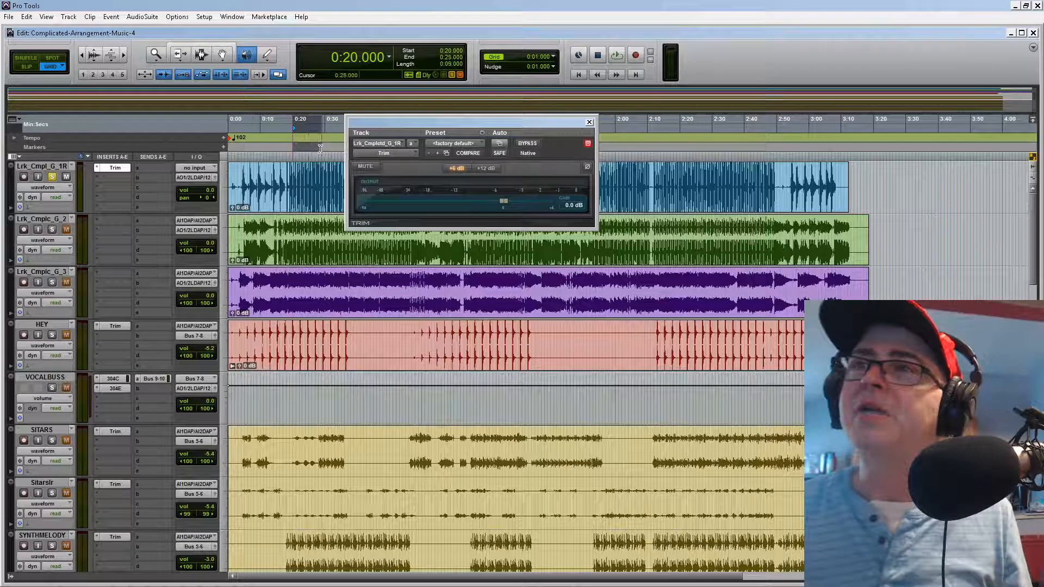
key("space")
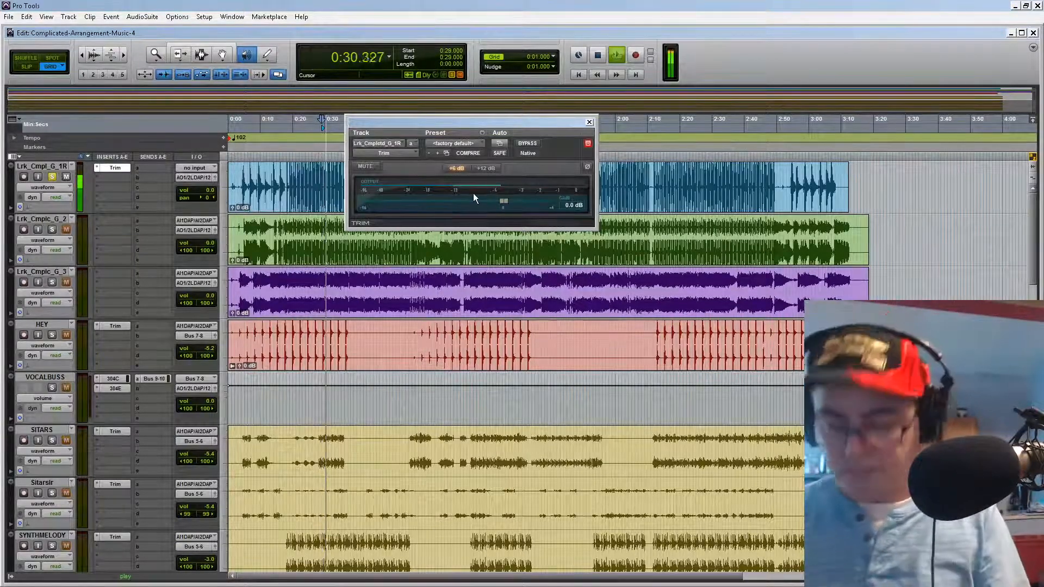
key("ctrl+=")
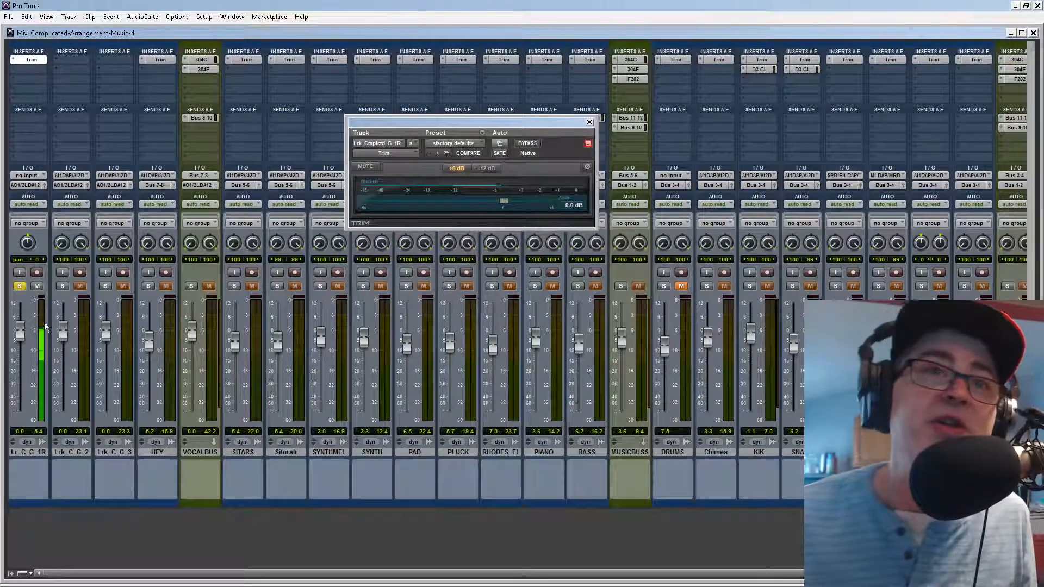
Step: Clear the Lrk_Cmpl_G_1R track's peak reading and adjust its Trim gain to -4.5 dB during playback
left_click_drag(501, 201, 445, 205)
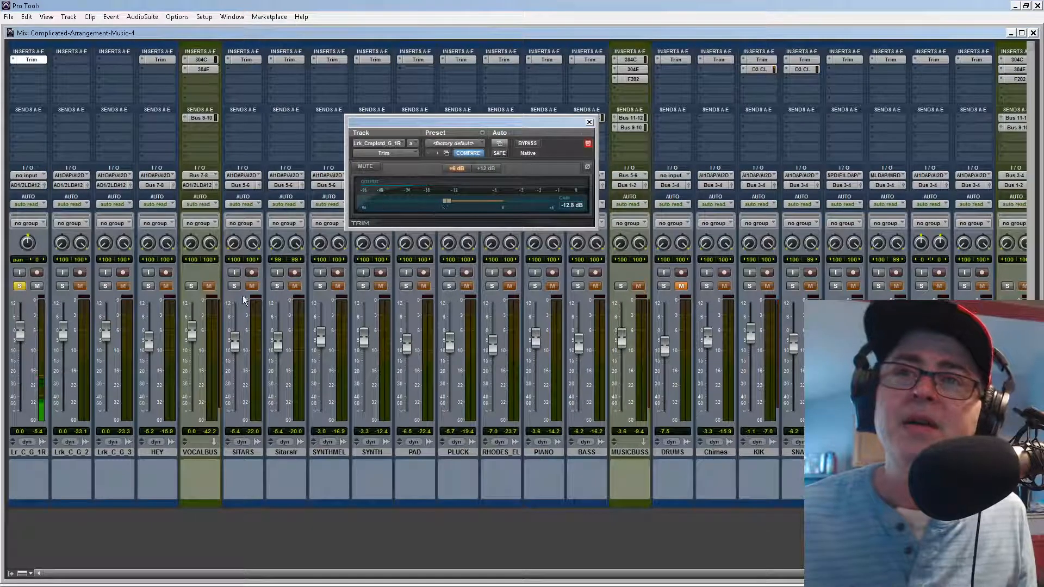
left_click(42, 433)
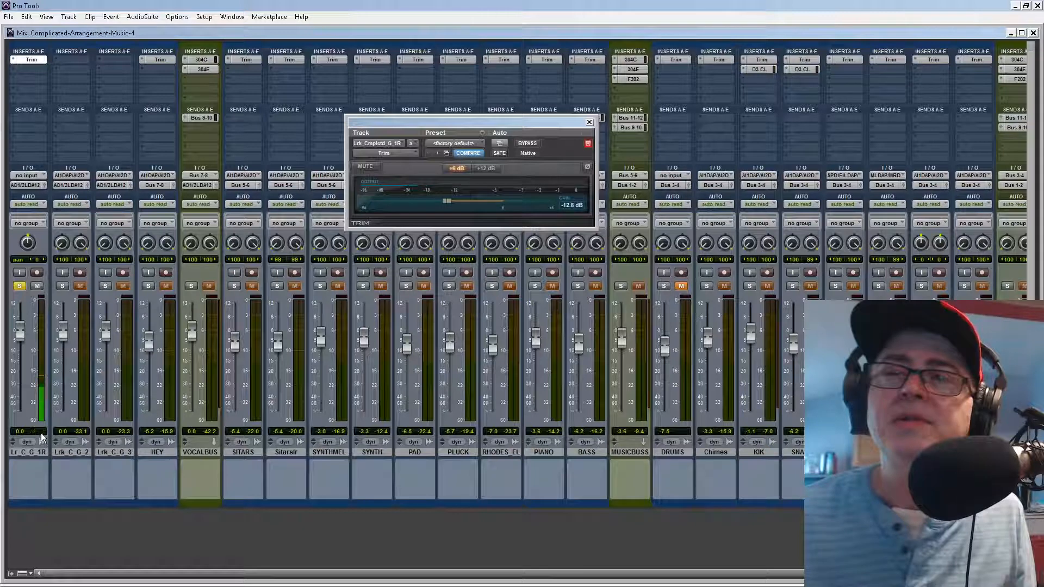
left_click(41, 434)
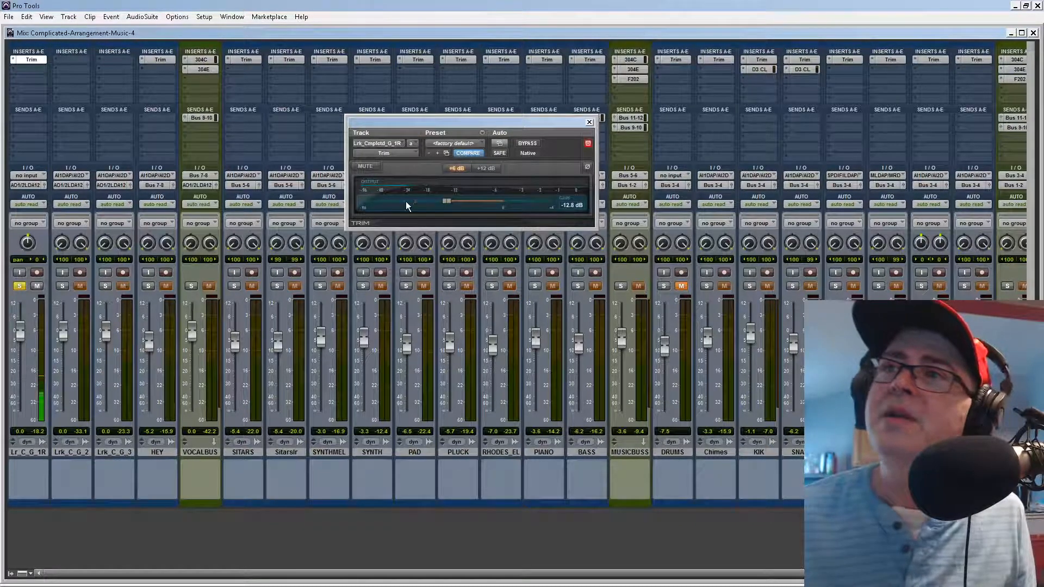
left_click_drag(450, 202, 481, 202)
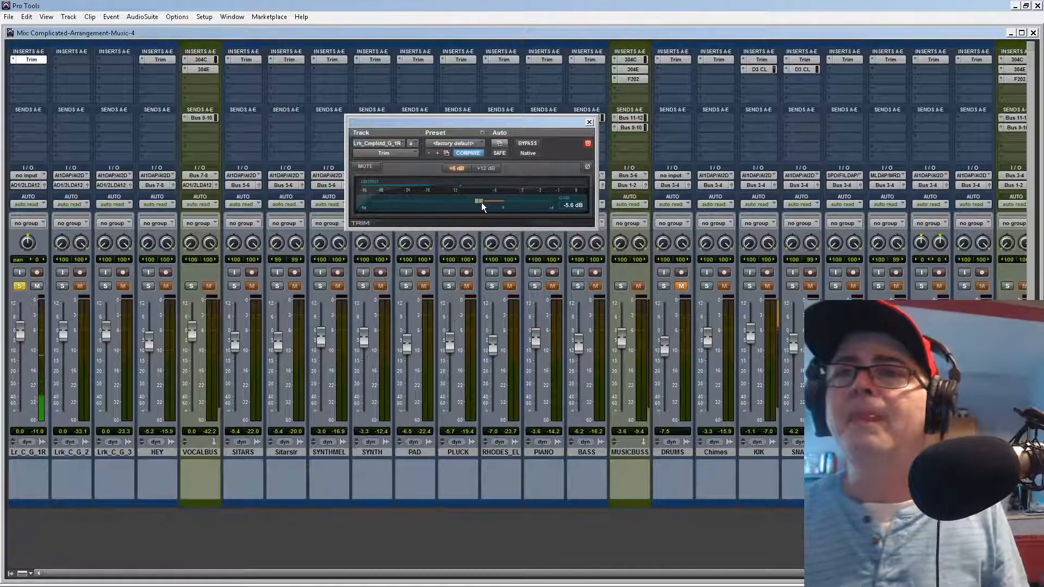
left_click_drag(481, 203, 485, 202)
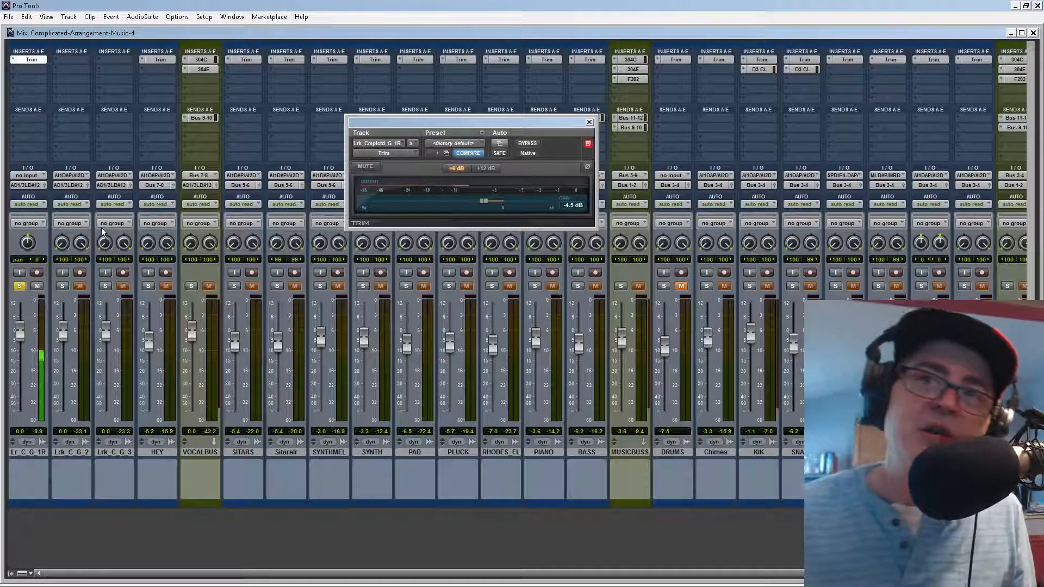
Step: Unsolo the Lrk_Cmpl_G_1R track and close the Trim and Mix windows
left_click(592, 122)
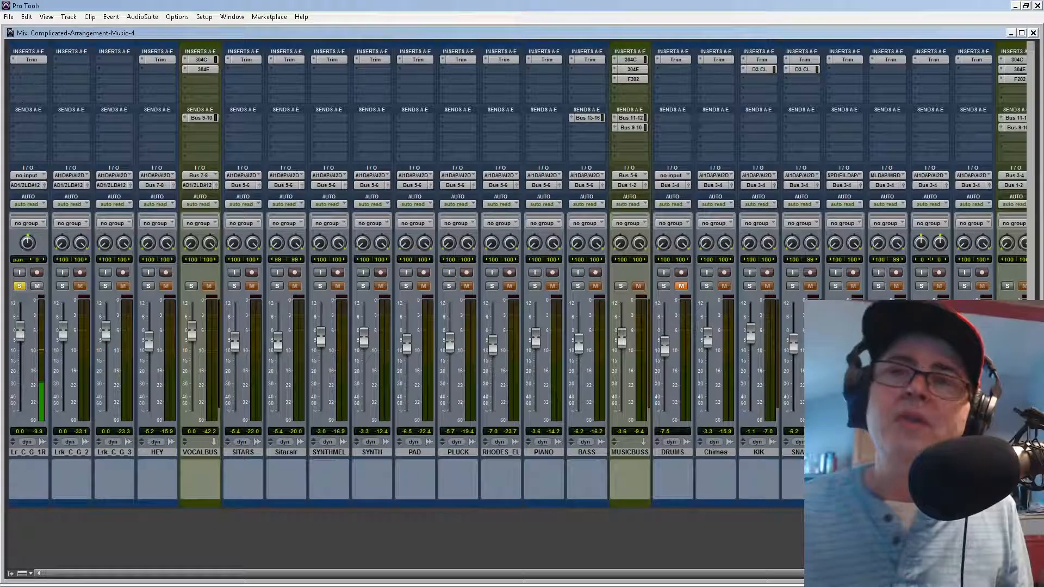
left_click(19, 286)
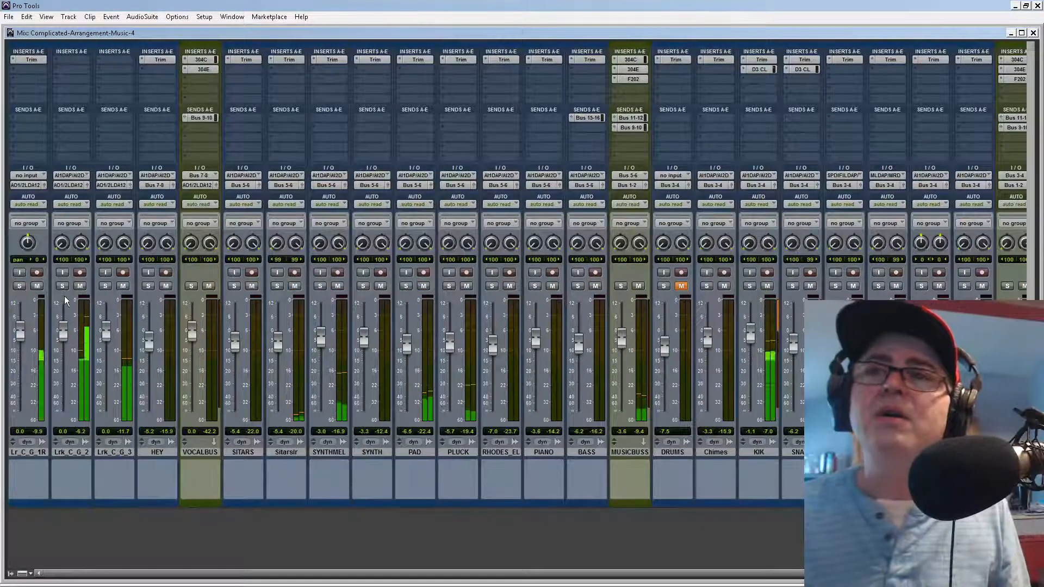
left_click(1033, 33)
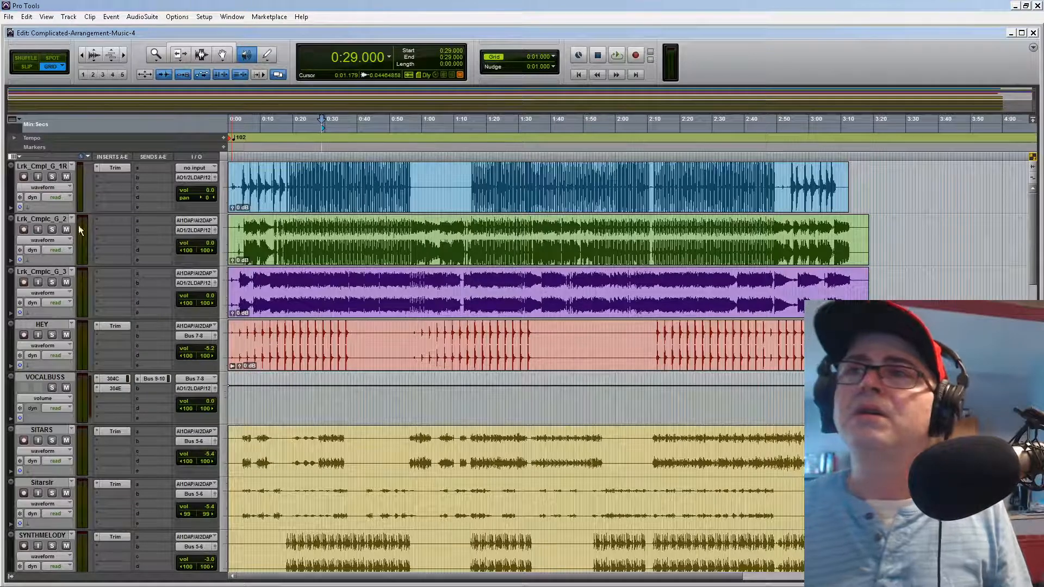
Step: Split the Lrk_Cmplc_G_2 guitar track into mono tracks and delete the stereo original, including its active clips
right_click(53, 221)
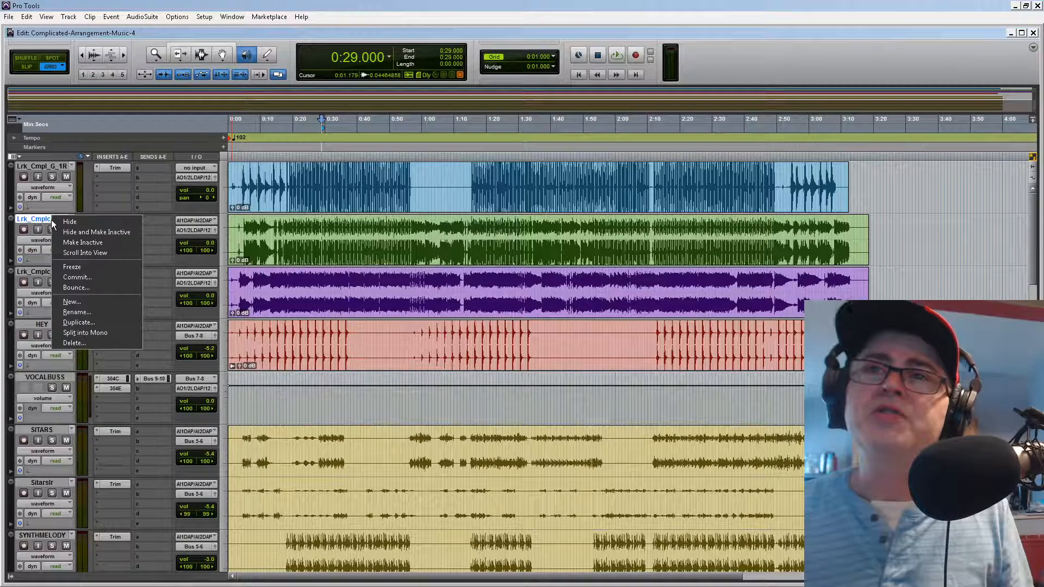
left_click(90, 334)
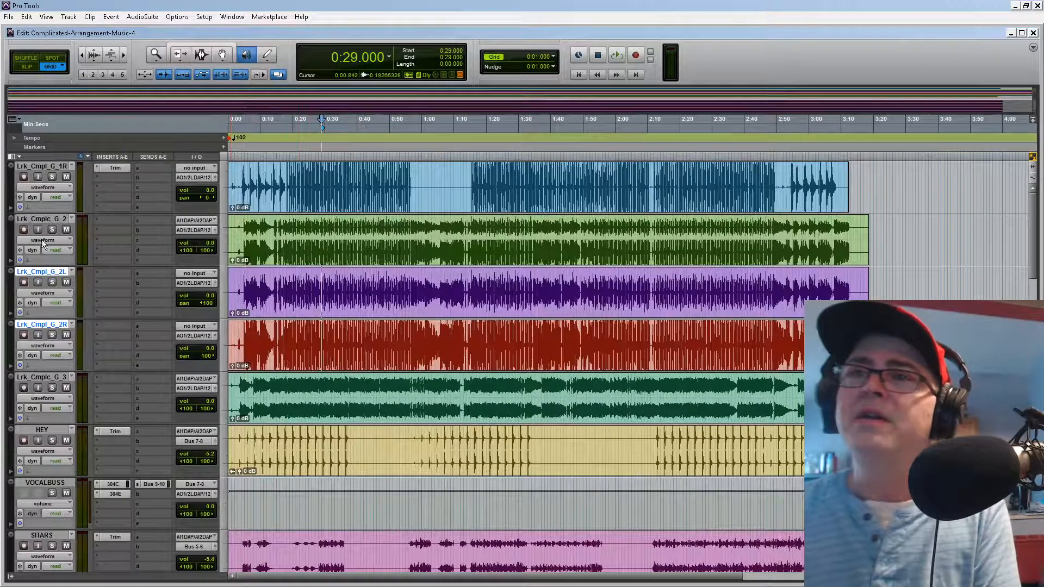
right_click(39, 221)
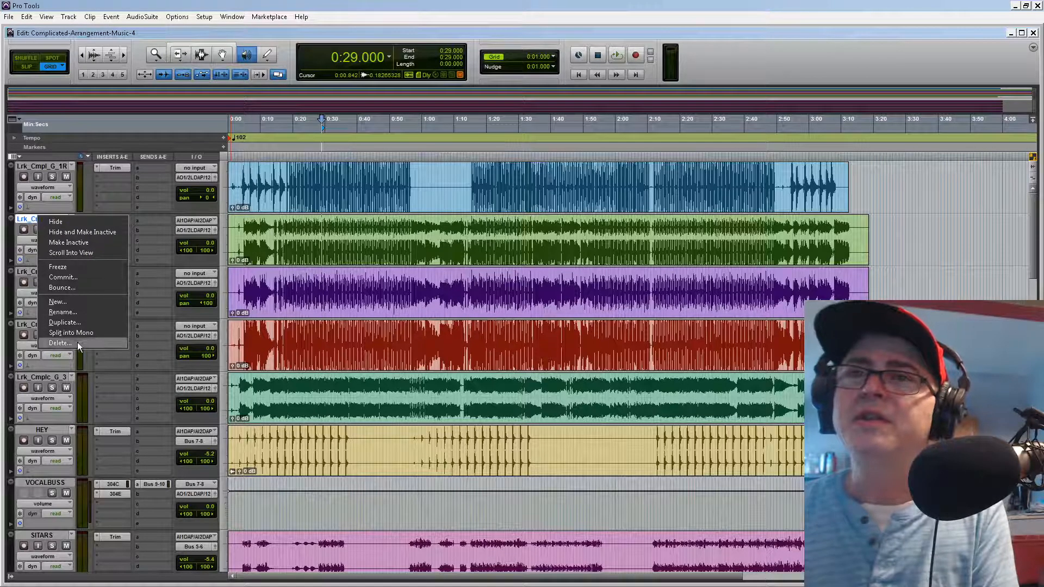
left_click(60, 344)
left_click(608, 243)
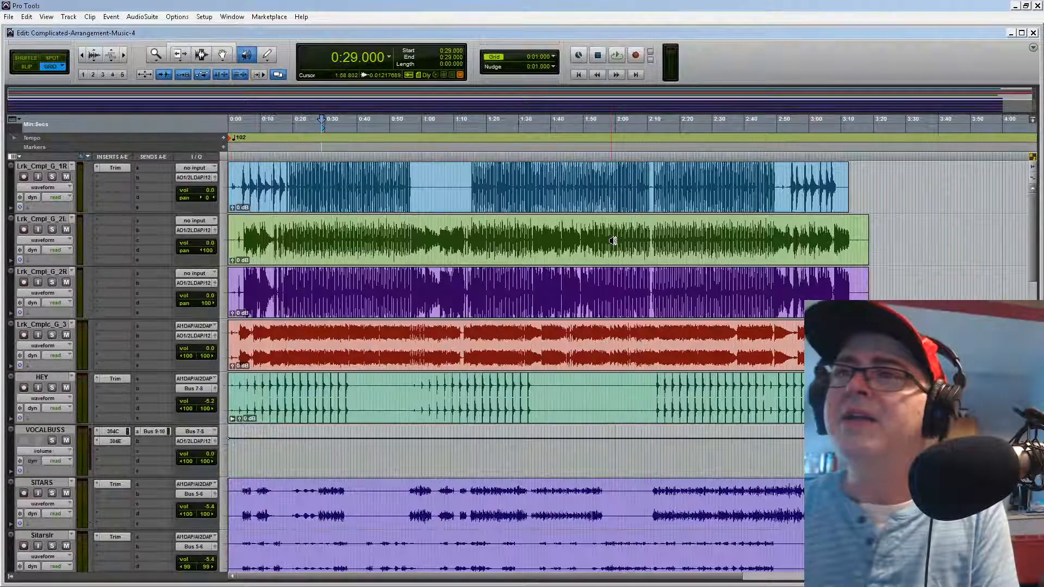
Step: Delete the right mono guitar track Lrk_Cmpl_G_2R, including its active clips
right_click(54, 274)
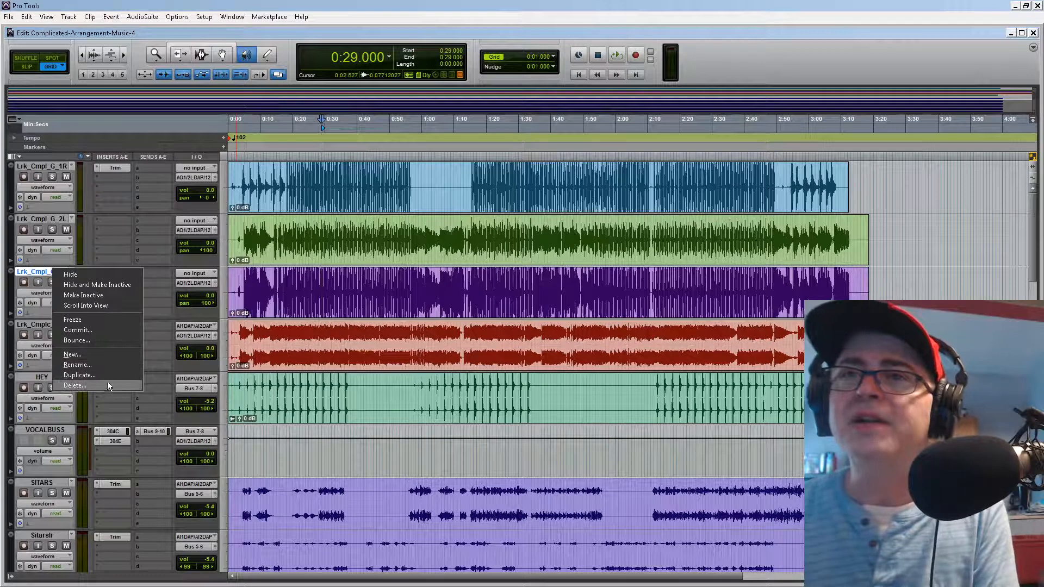
left_click(109, 385)
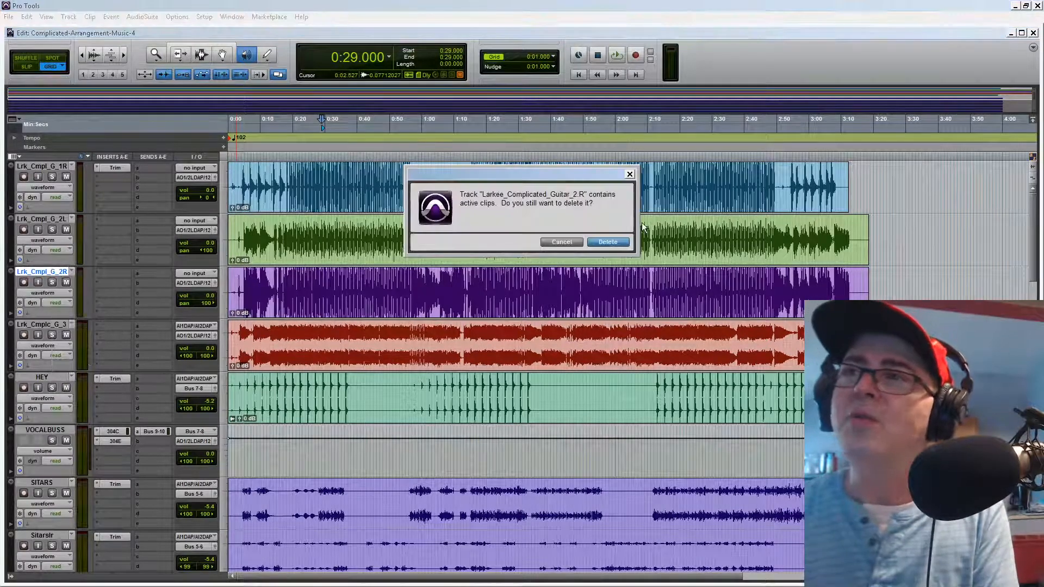
left_click(622, 245)
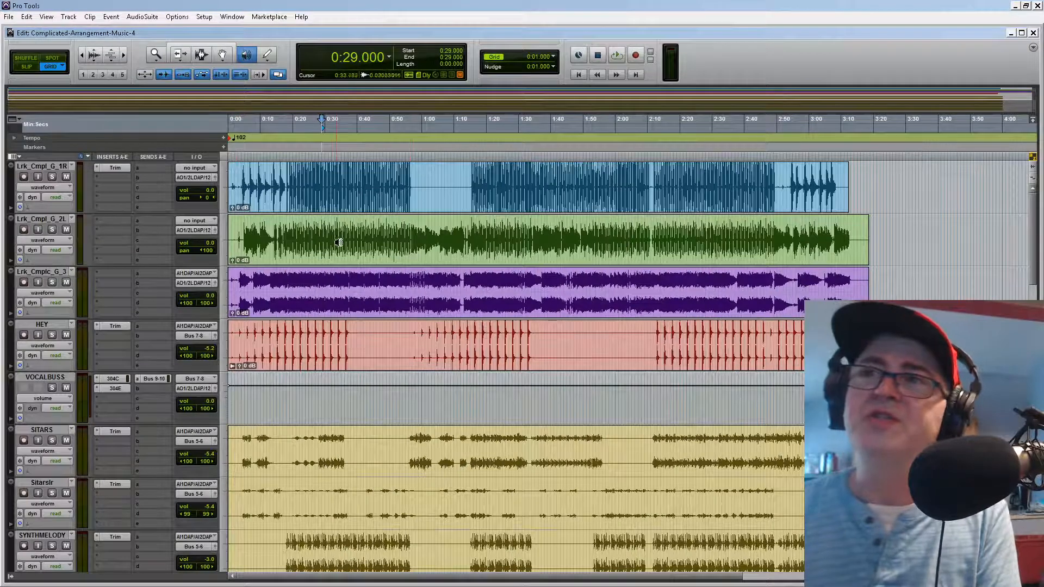
Step: Pan the Lrk_Cmpl_G_1R track fully right to 100, and play 0:24 to 0:34 with Lrk_Cmpl_G_2L soloed
left_click_drag(332, 242, 336, 243)
left_click_drag(208, 198, 260, 198)
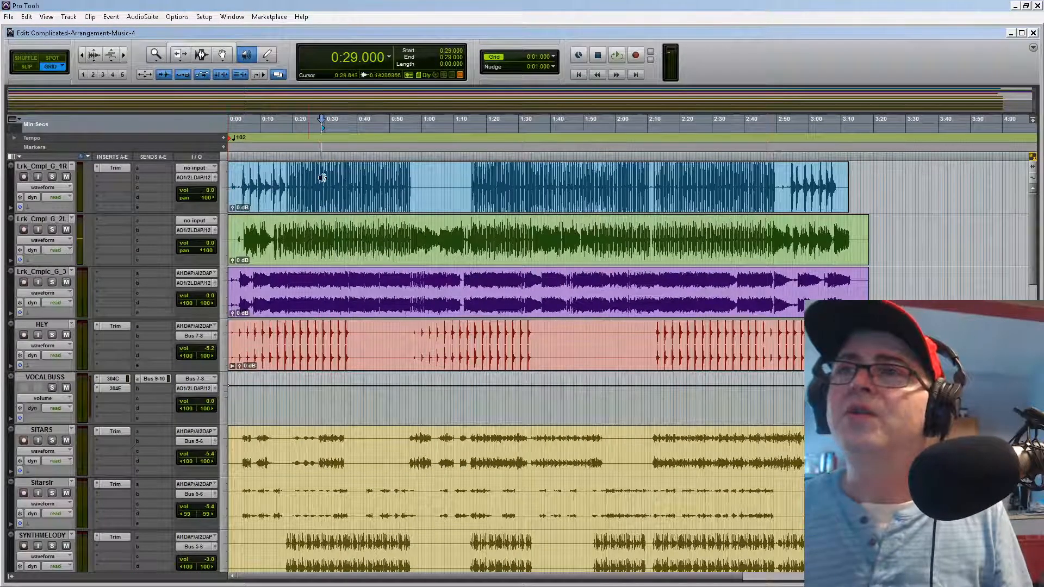
left_click_drag(306, 157, 339, 157)
key("space")
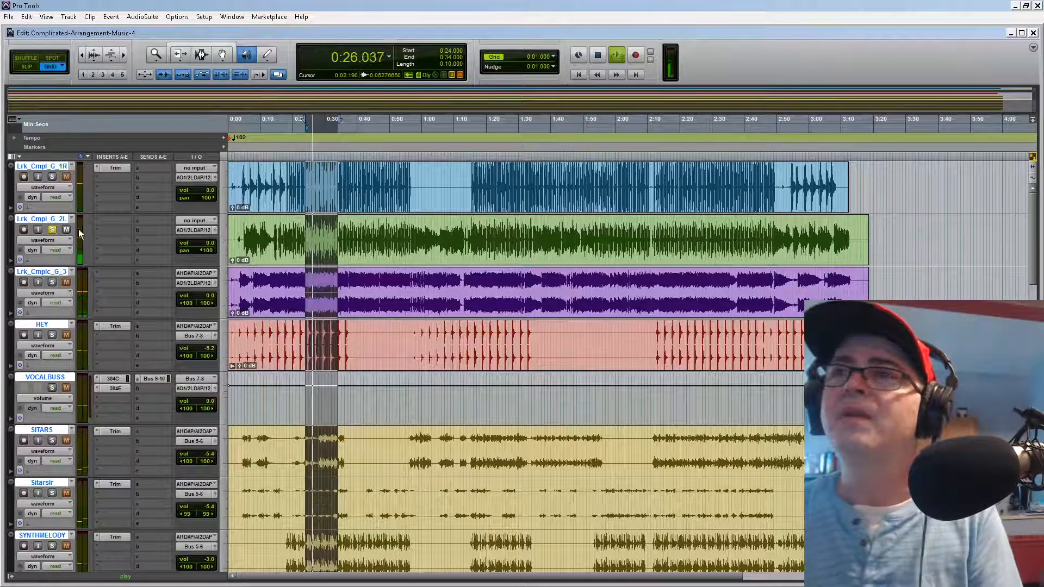
Step: In the Mix window, copy the Trim insert from Lrk_Cmpl_G_1R to Lrk_Cmpl_G_2L and set the copy's gain to -2.0 dB
key("ctrl+equal")
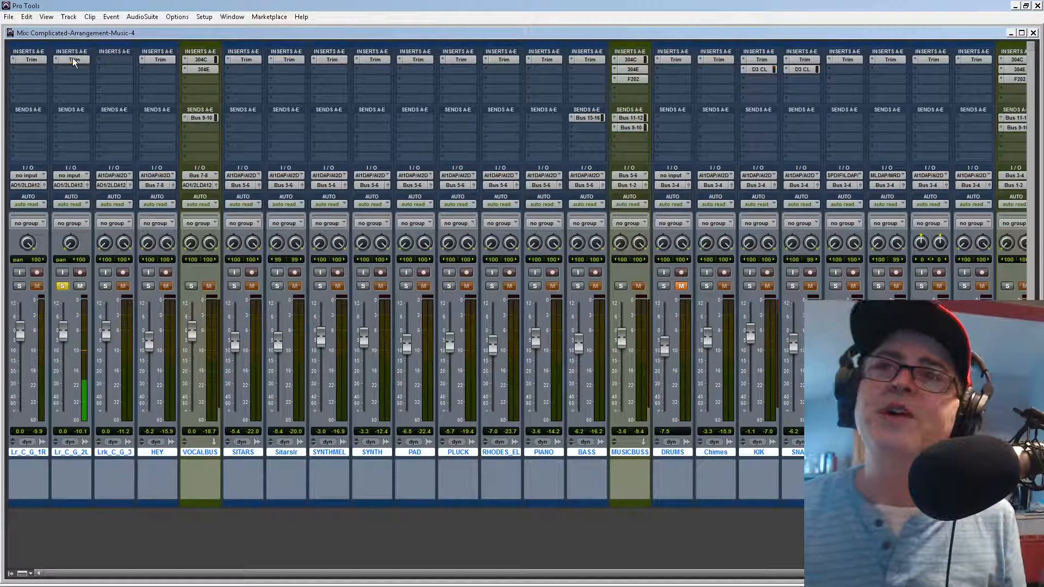
left_click(73, 58)
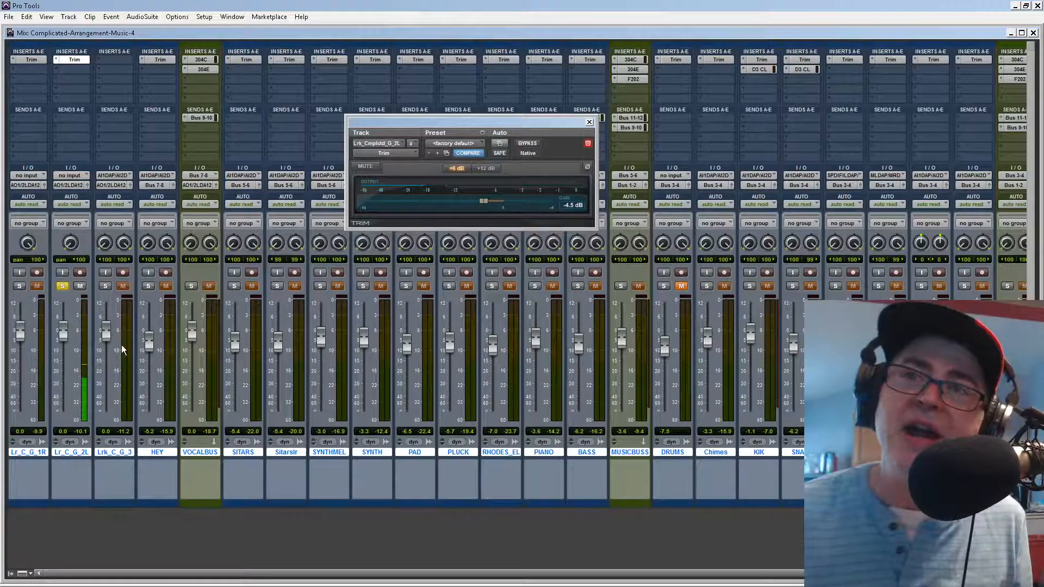
left_click_drag(484, 201, 494, 202)
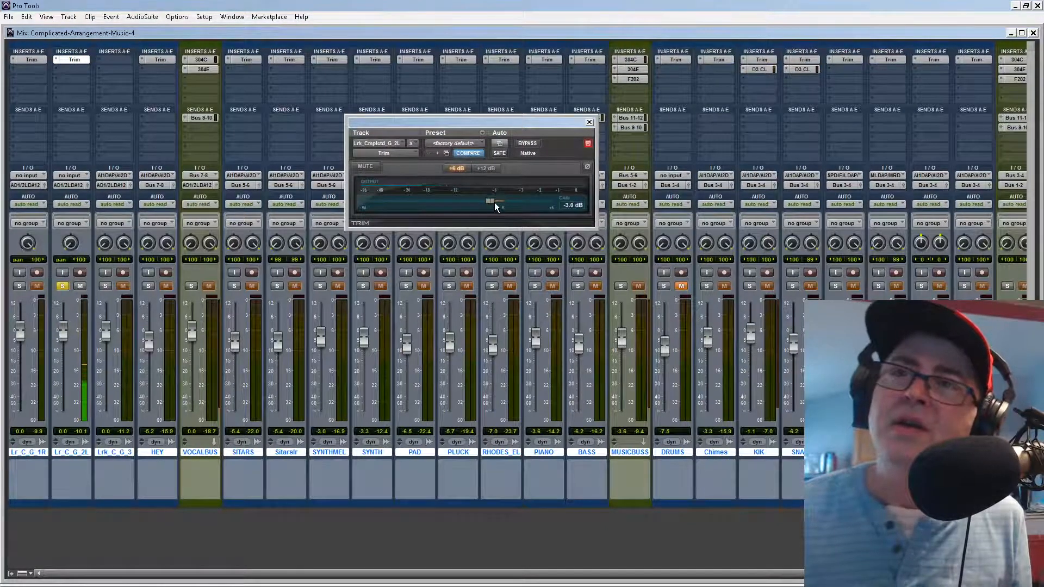
left_click(504, 202, "alt")
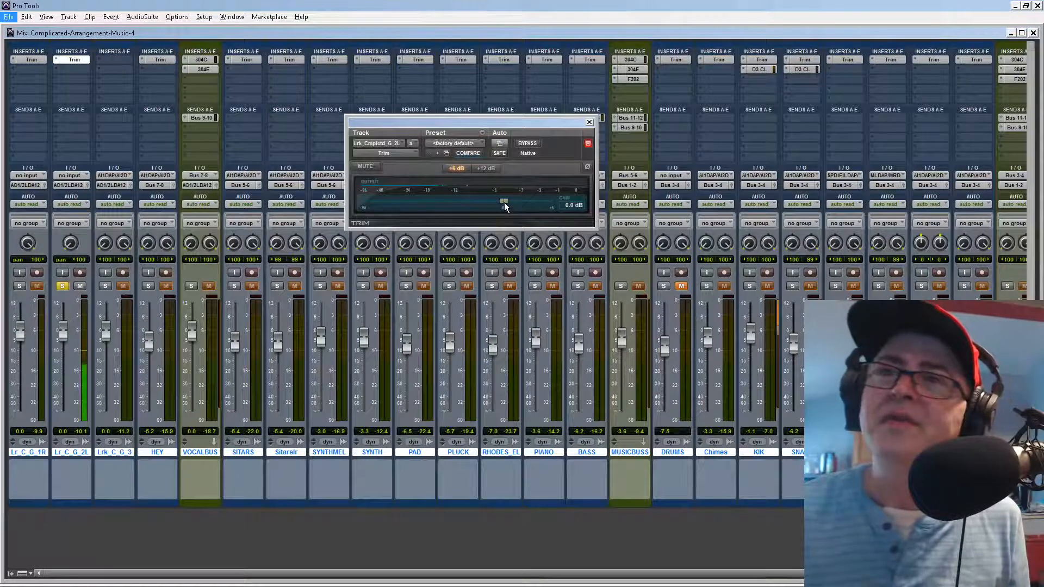
left_click_drag(504, 202, 501, 202)
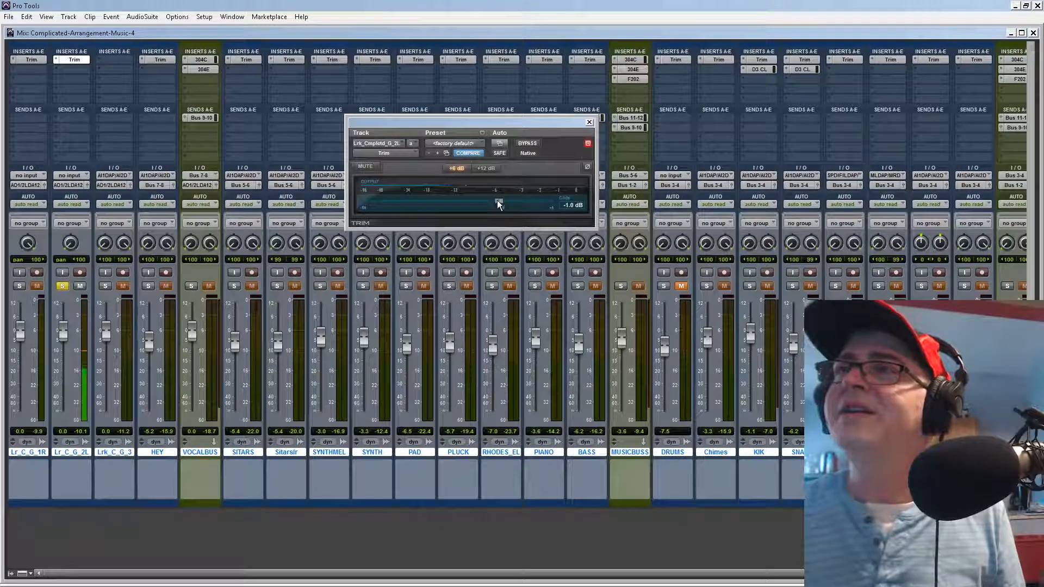
left_click_drag(497, 200, 490, 198)
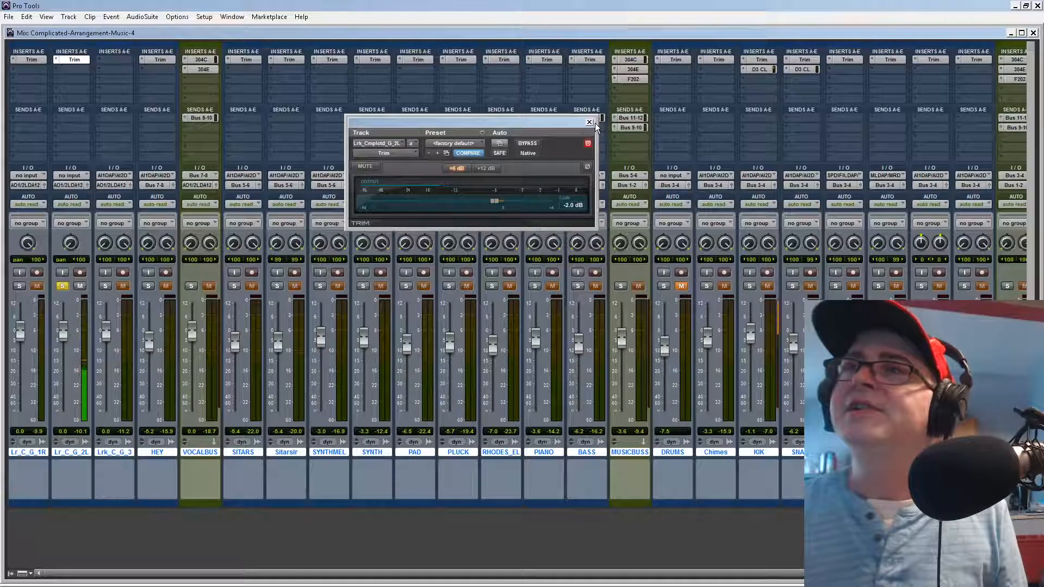
Step: Solo Lrk_Cmpl_G_1R together with Lrk_Cmpl_G_2L and lower the Trim gain on Lrk_Cmpl_G_1R to -6.7 dB
left_click(20, 286)
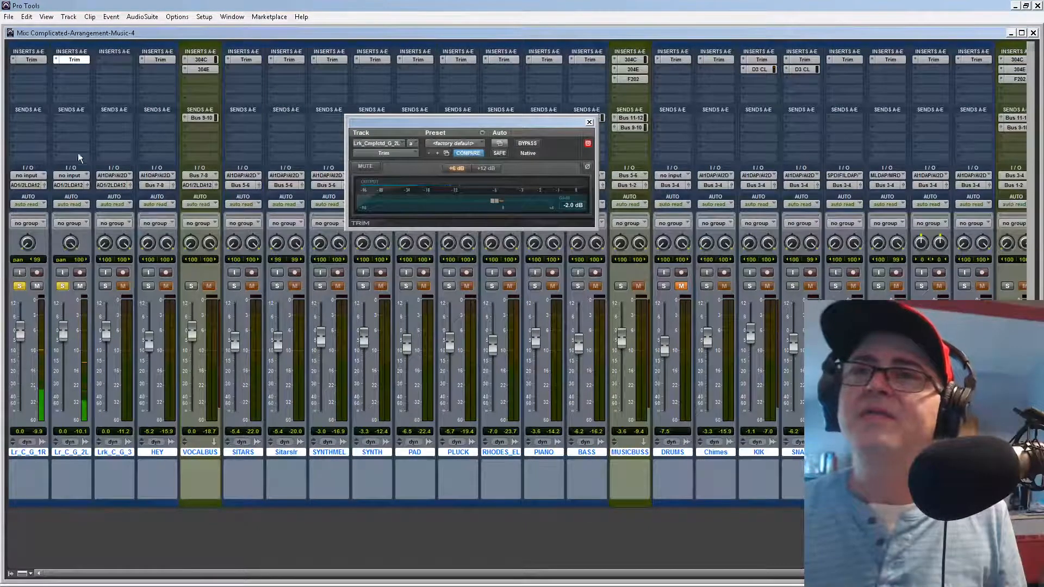
left_click(31, 60)
left_click_drag(484, 199, 474, 198)
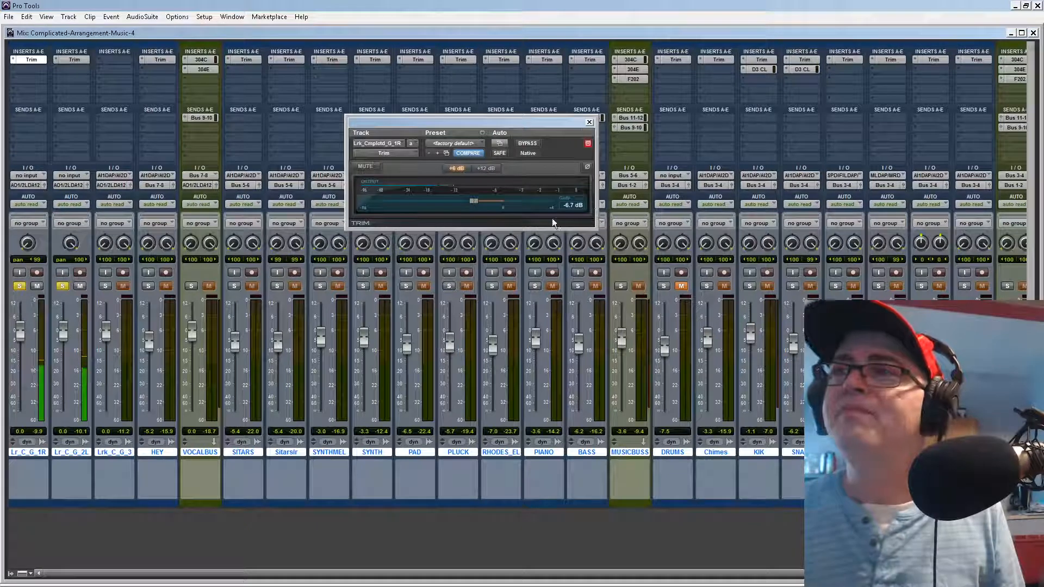
Step: Close the Trim plug-in, return to the Edit window and clear the solos on the guitar tracks
left_click(590, 124)
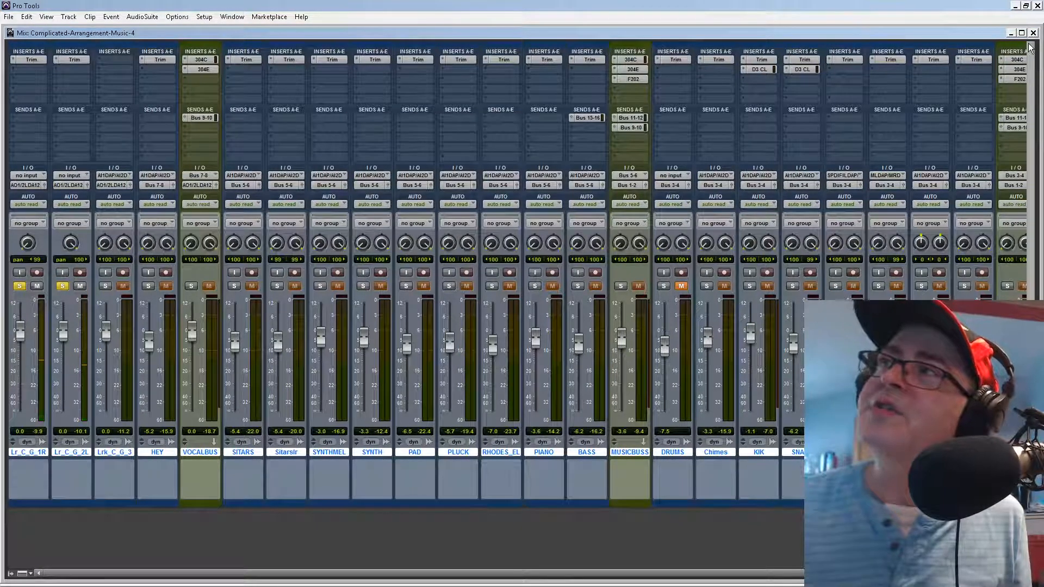
key("ctrl+equal")
scroll(425, 312, "down", 3)
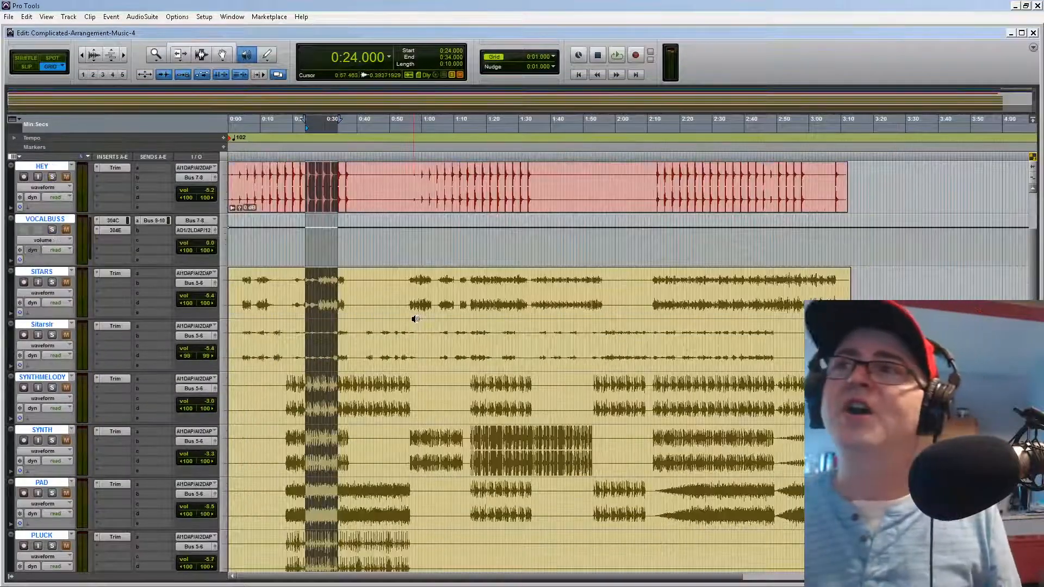
scroll(425, 313, "up", 3)
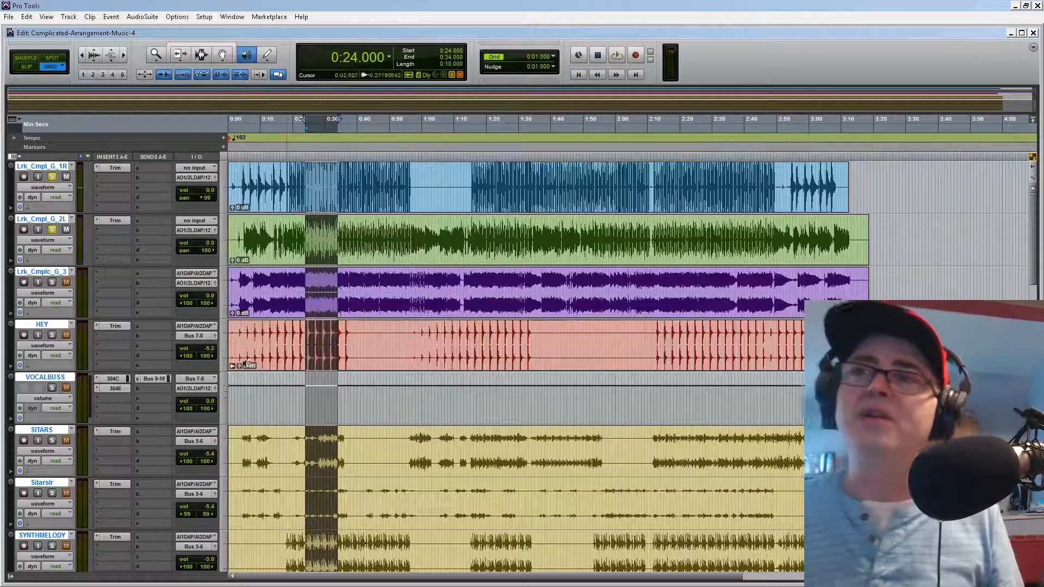
left_click(51, 283)
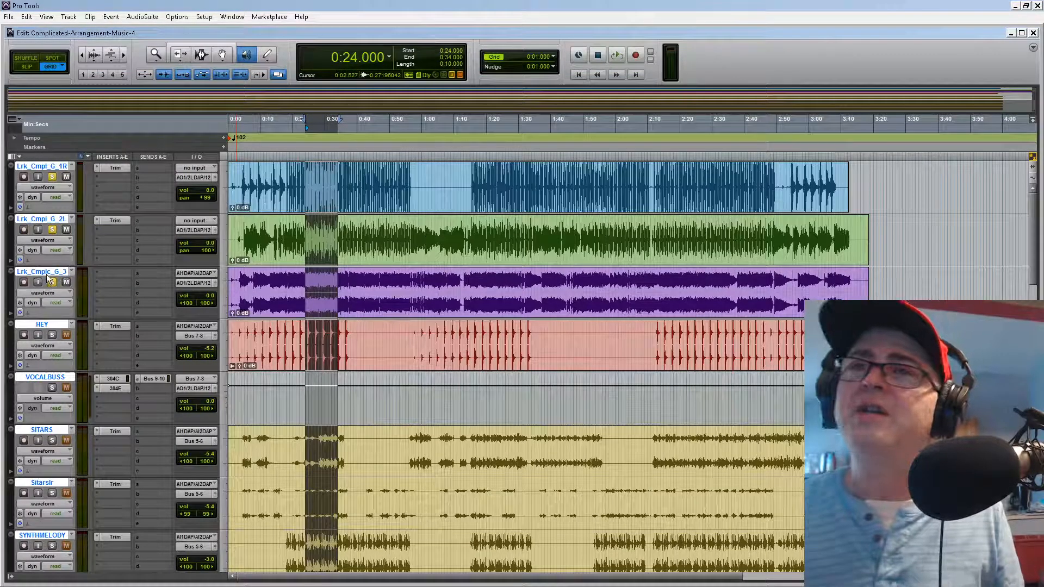
left_click(52, 283)
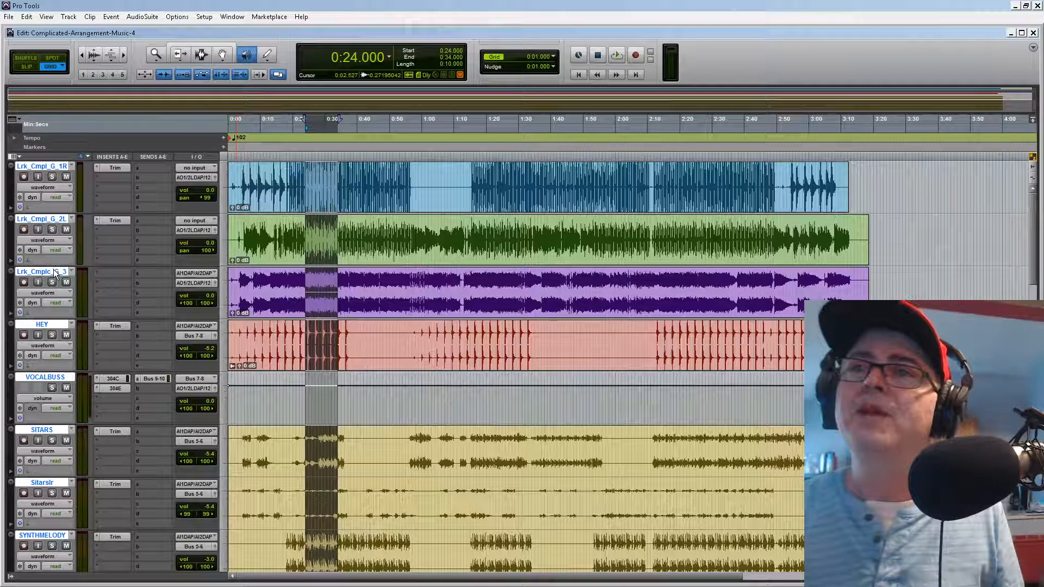
Step: Split the selected tracks into mono, then delete the original stereo Lrk_Cmplc_G_3 track, including its active clips
right_click(54, 272)
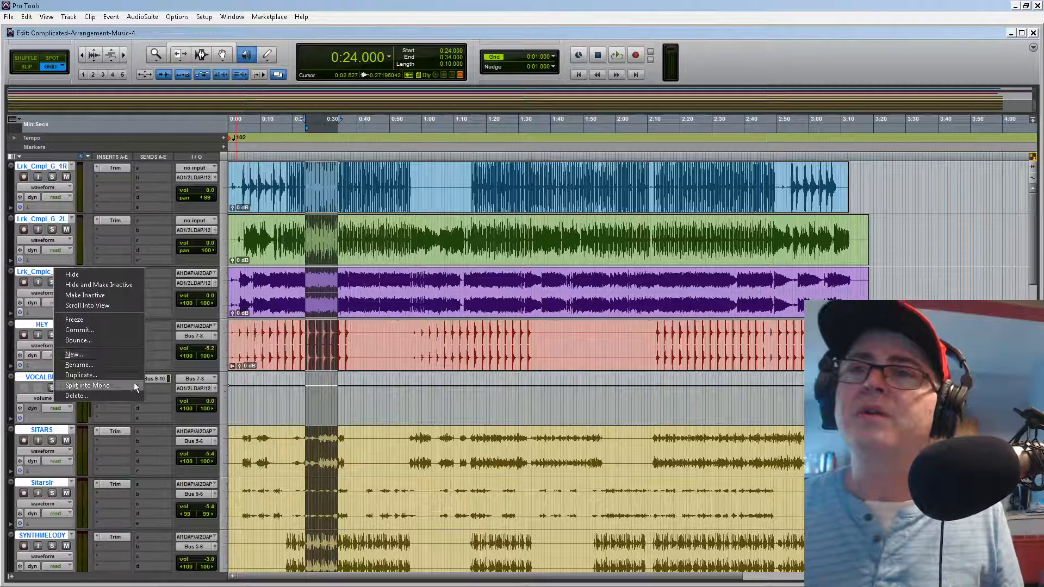
left_click(152, 362)
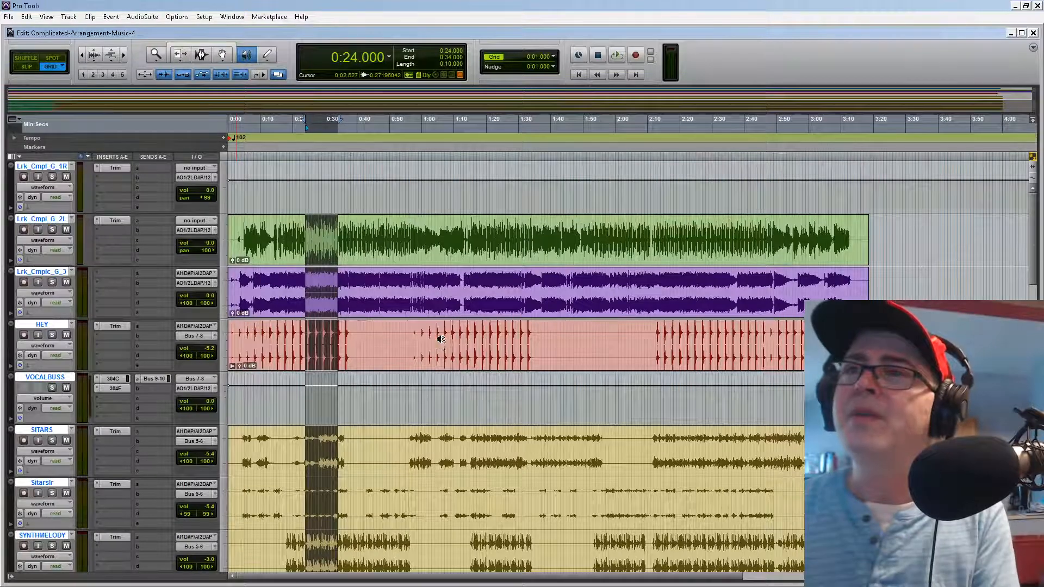
right_click(51, 271)
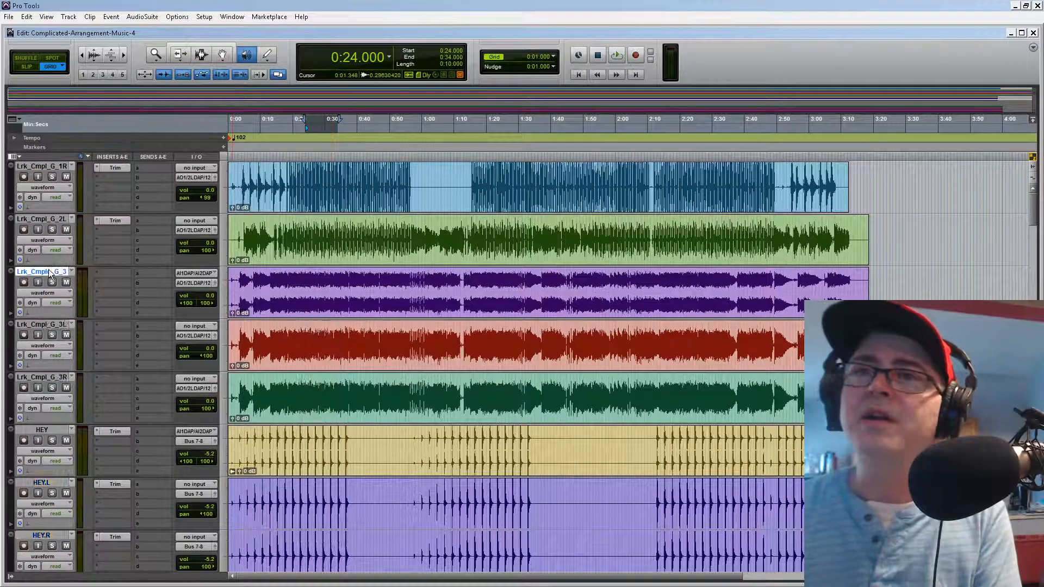
left_click(104, 395)
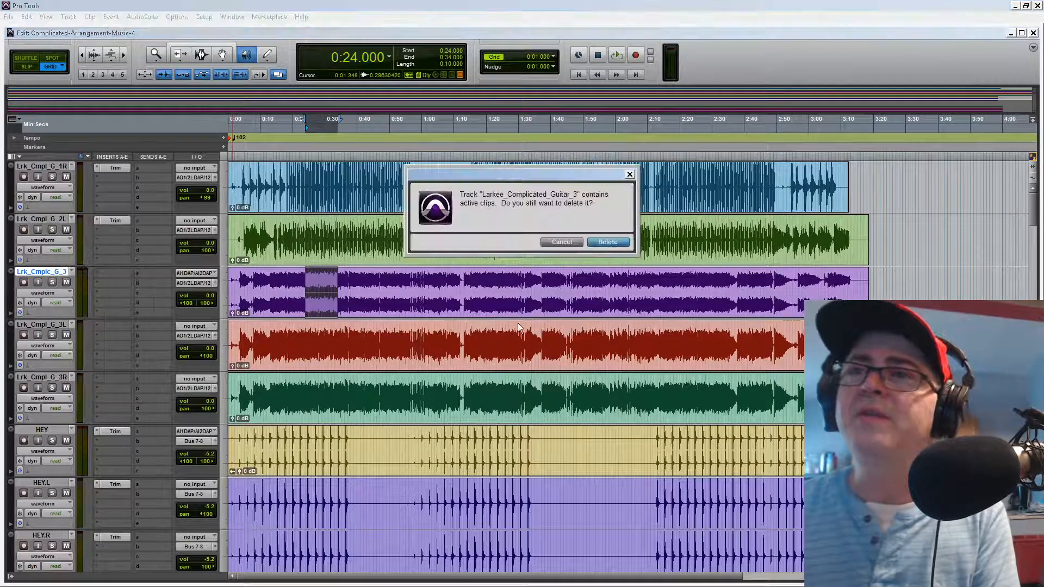
left_click(606, 242)
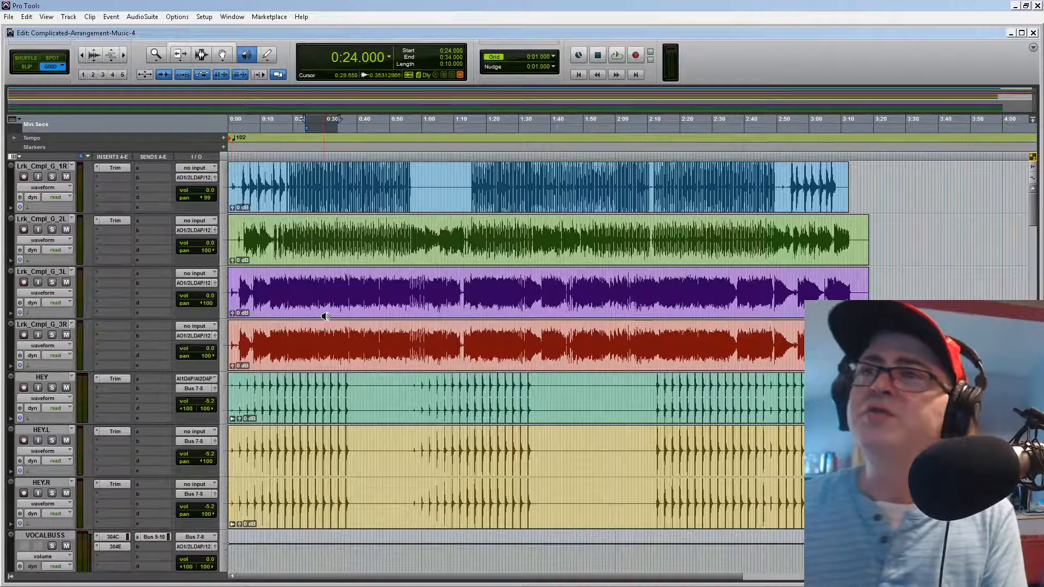
Step: Delete the right mono guitar track Lrk_Cmpl_G_3R, including its active clips
right_click(62, 325)
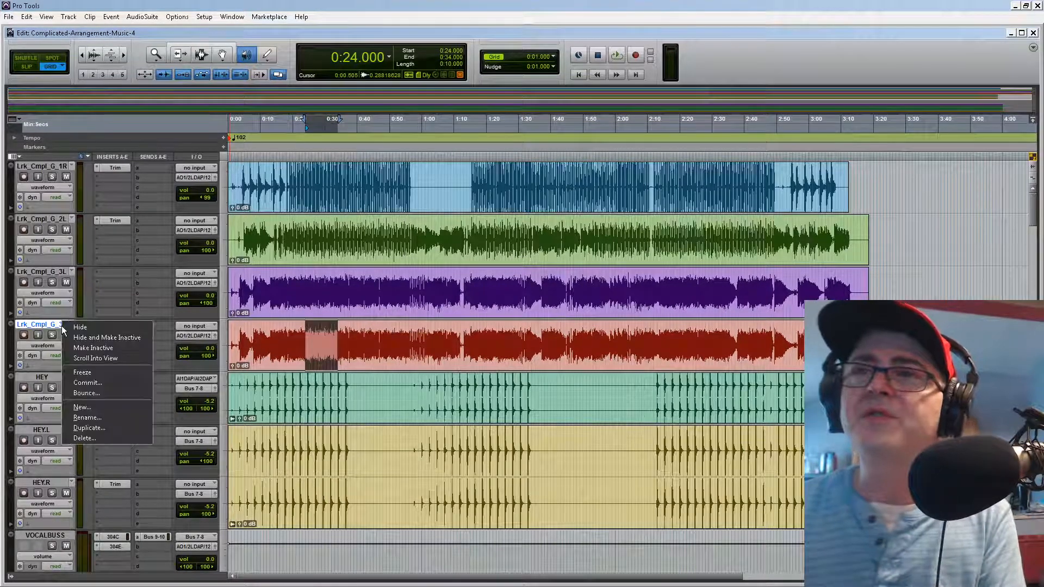
left_click(129, 436)
left_click(602, 245)
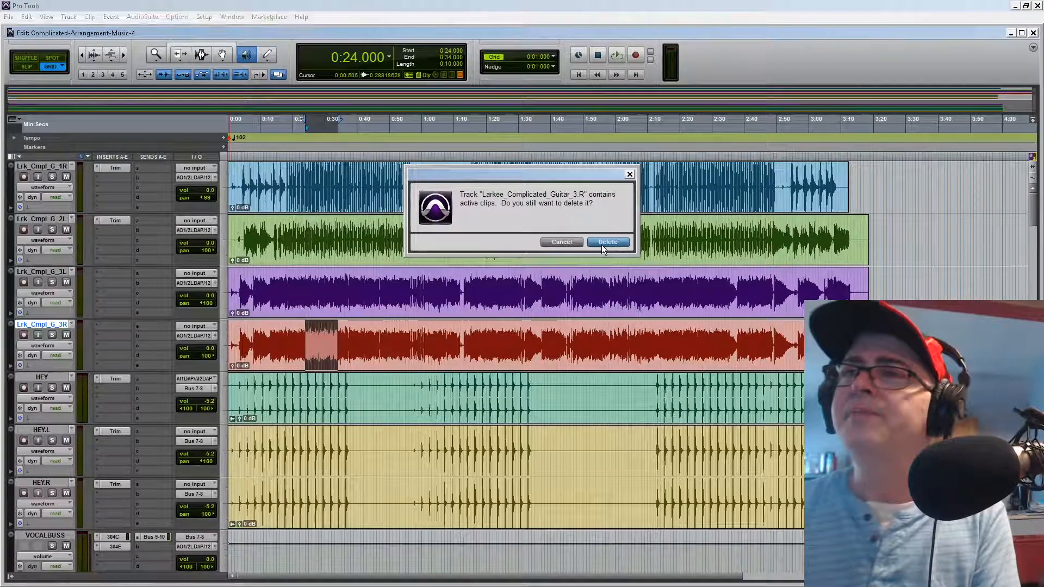
Step: Play from 0:24, center the pan of Lrk_Cmpl_G_3L at 0 and solo it together with Lrk_Cmpl_G_2L and Lrk_Cmpl_G_1R
key("space")
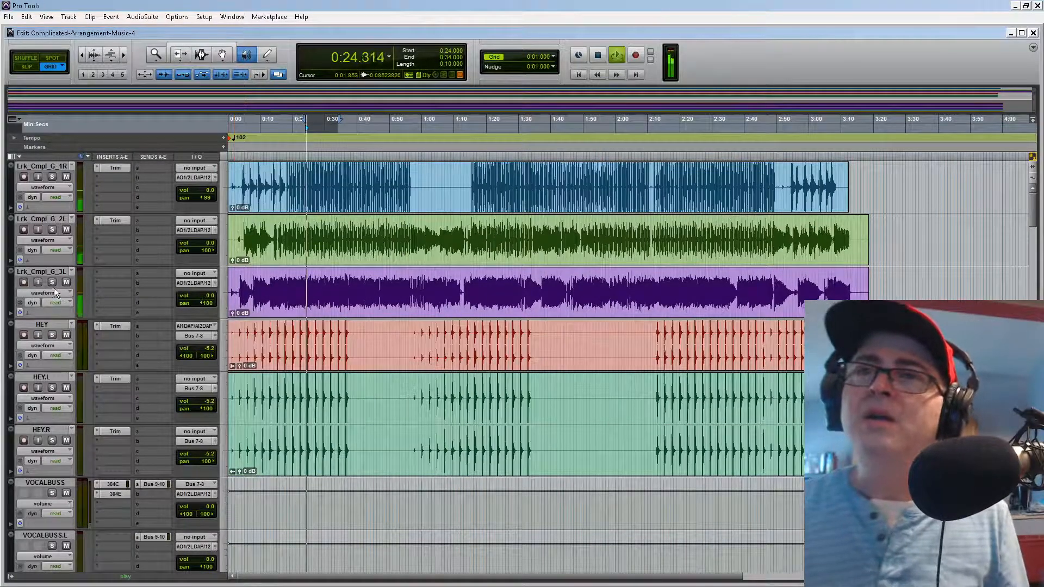
left_click(52, 282)
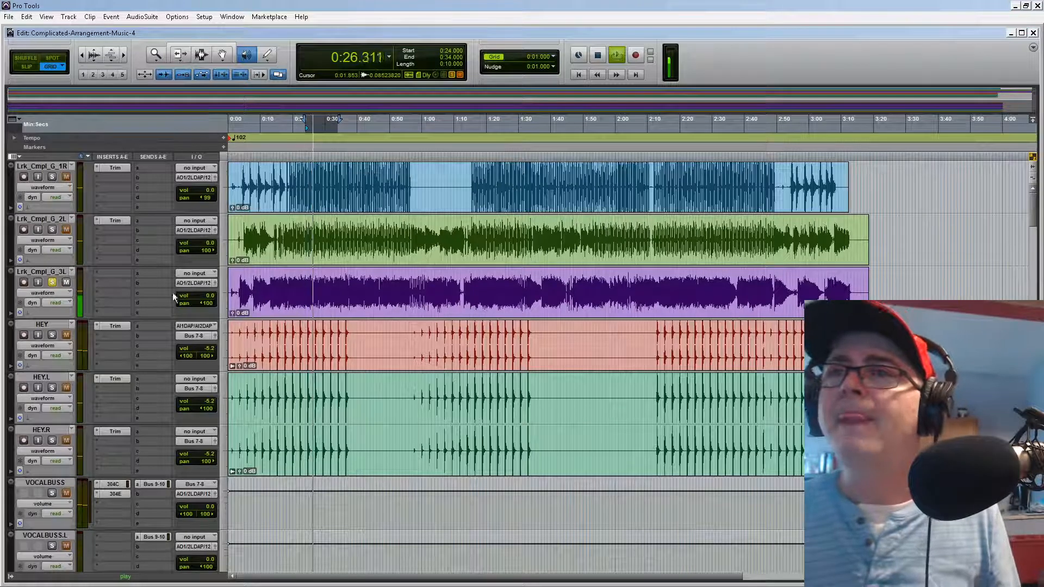
left_click(197, 304, "alt")
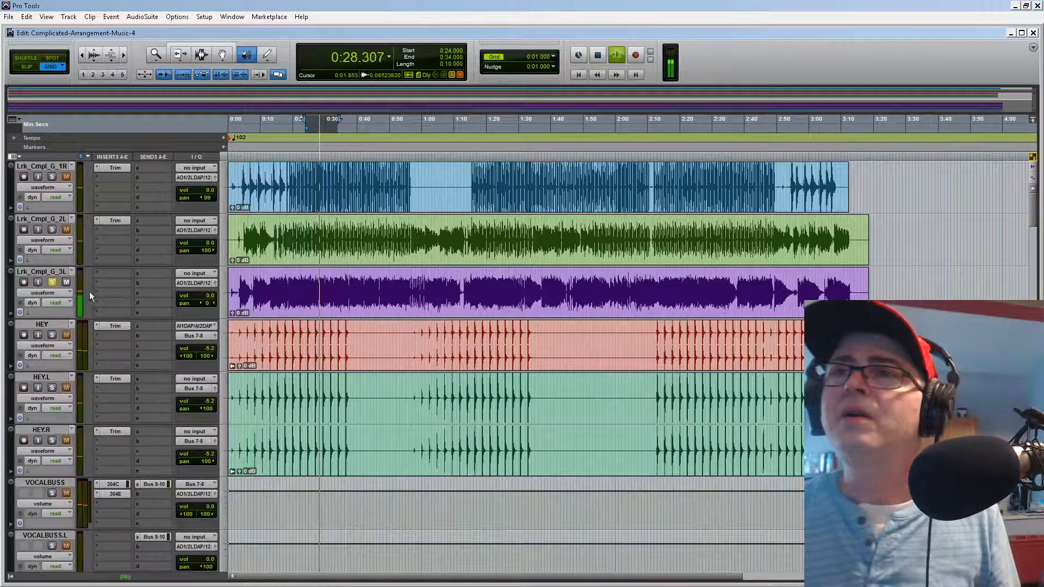
left_click(51, 230)
left_click(52, 176)
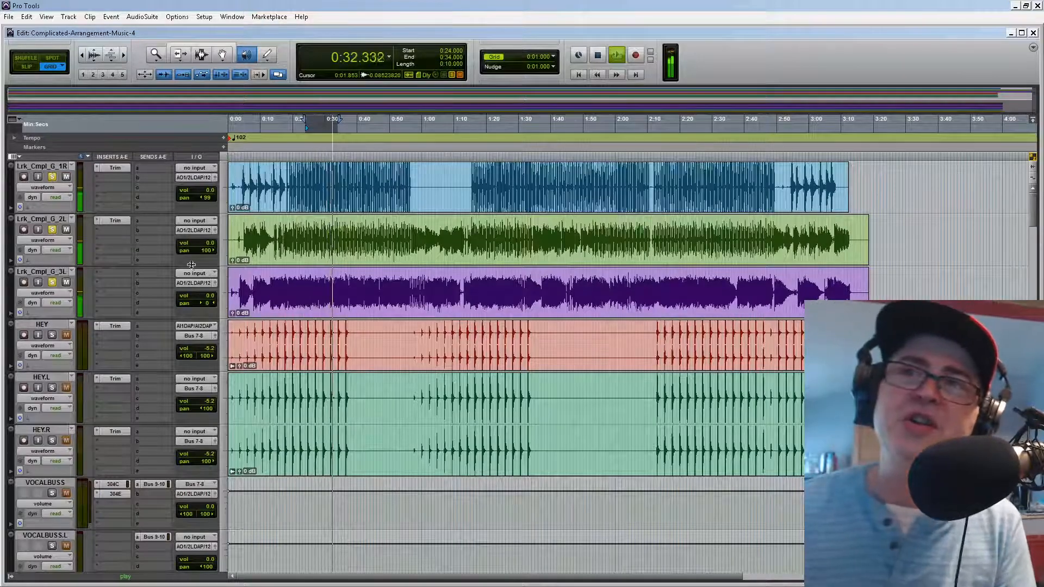
Step: In the Mix window, copy the Trim insert from Lrk_Cmpl_G_2L to Lrk_Cmpl_G_3L and lower the Trim gain on Lrk_Cmpl_G_1R to -7.6 dB
key("ctrl+equal")
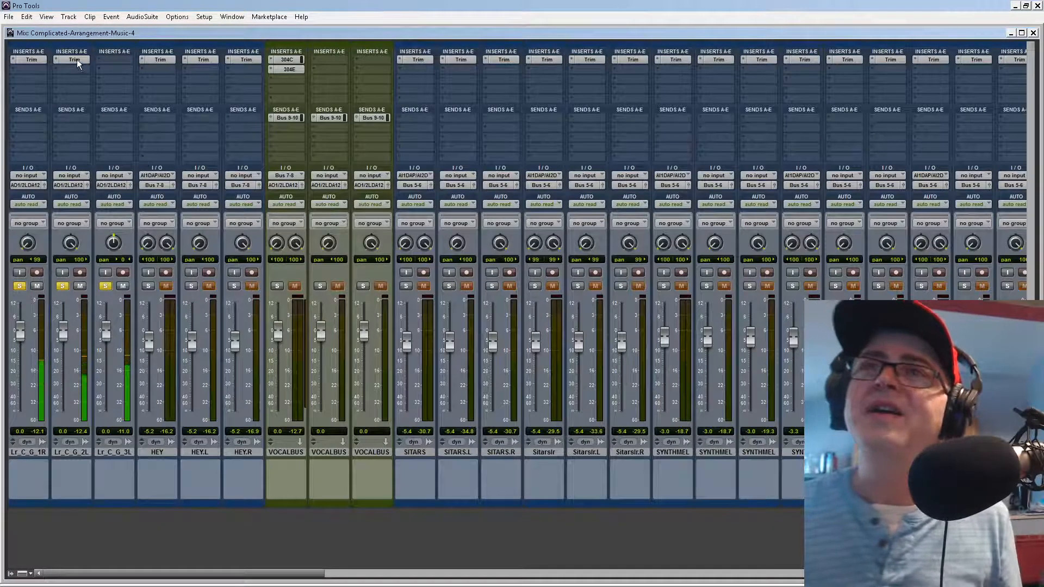
left_click(121, 60)
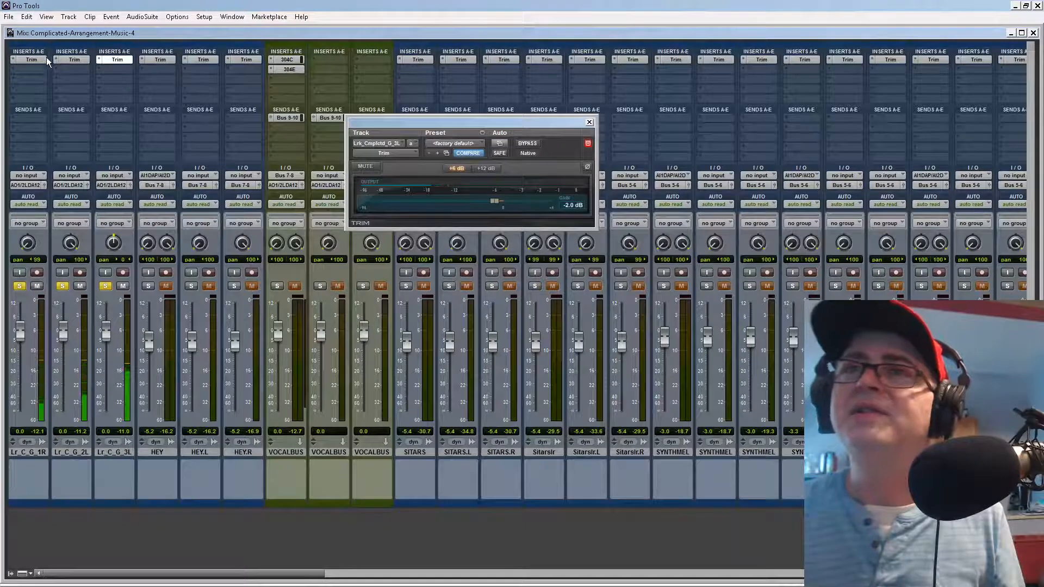
left_click(32, 60)
left_click_drag(474, 204, 471, 204)
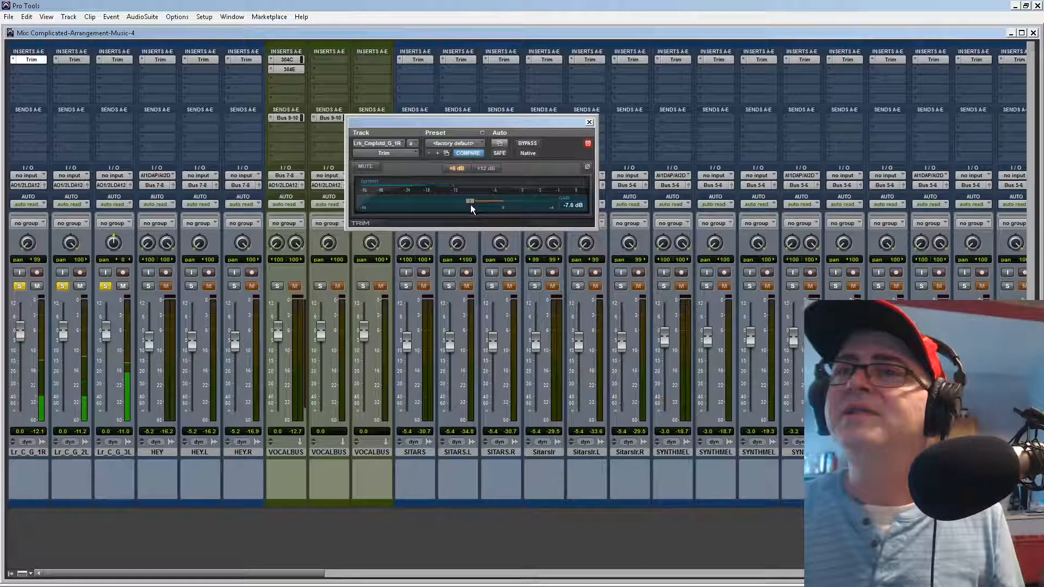
Step: Close the Trim plug-in, return to the Edit window, stop playback and clear the solos on the three guitar tracks
left_click(590, 122)
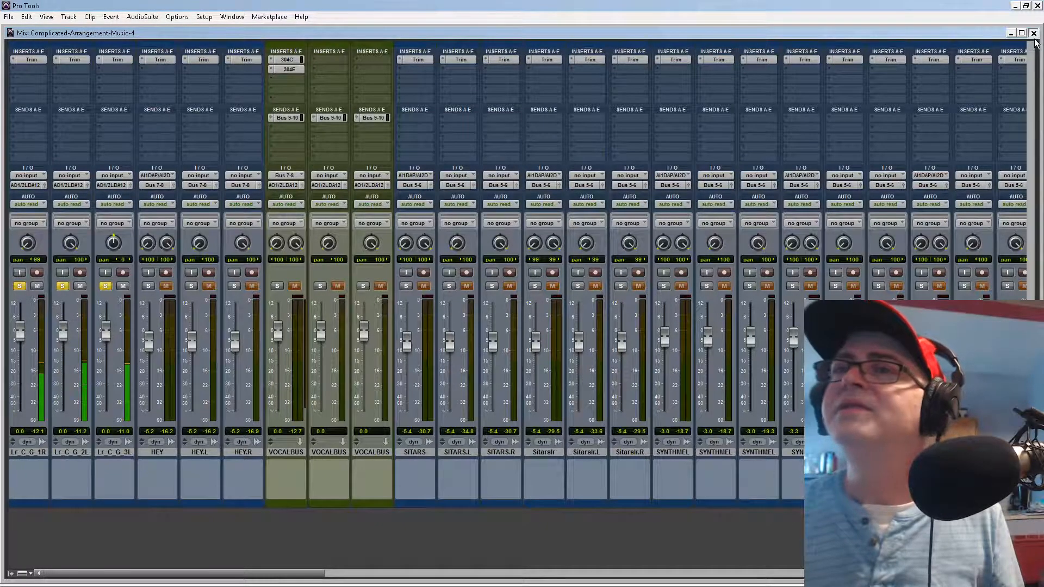
key("ctrl+equal")
key("space")
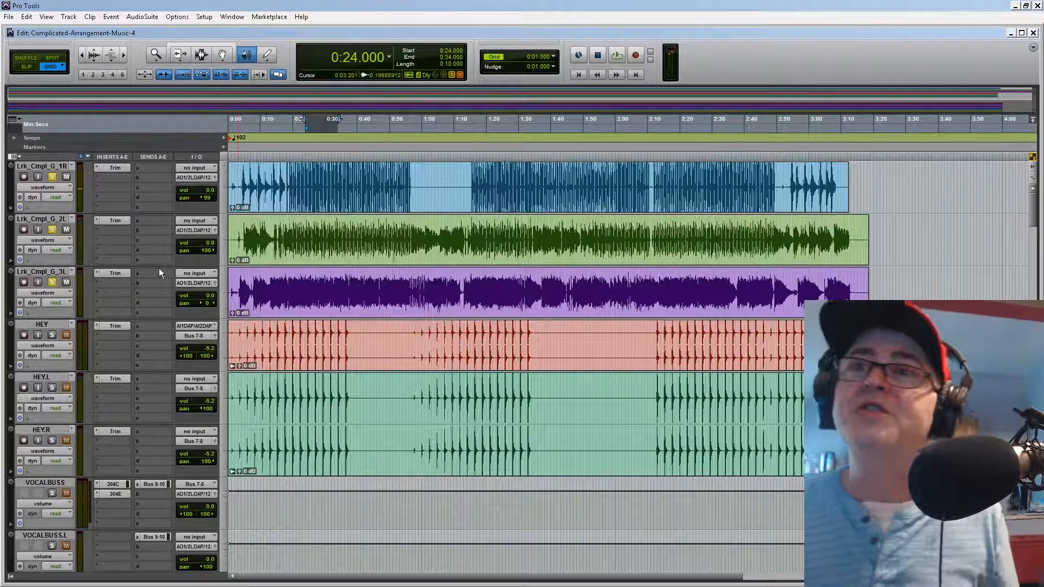
left_click(52, 230)
left_click(52, 178)
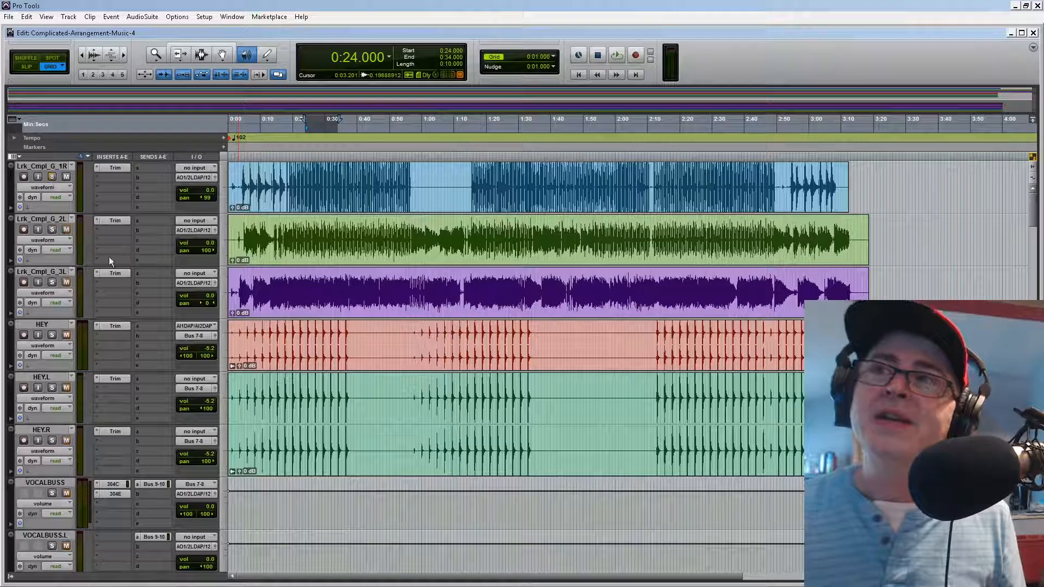
Step: Create one new stereo Aux Input track directly below Lrk_Cmpl_G_3L
left_click(38, 273)
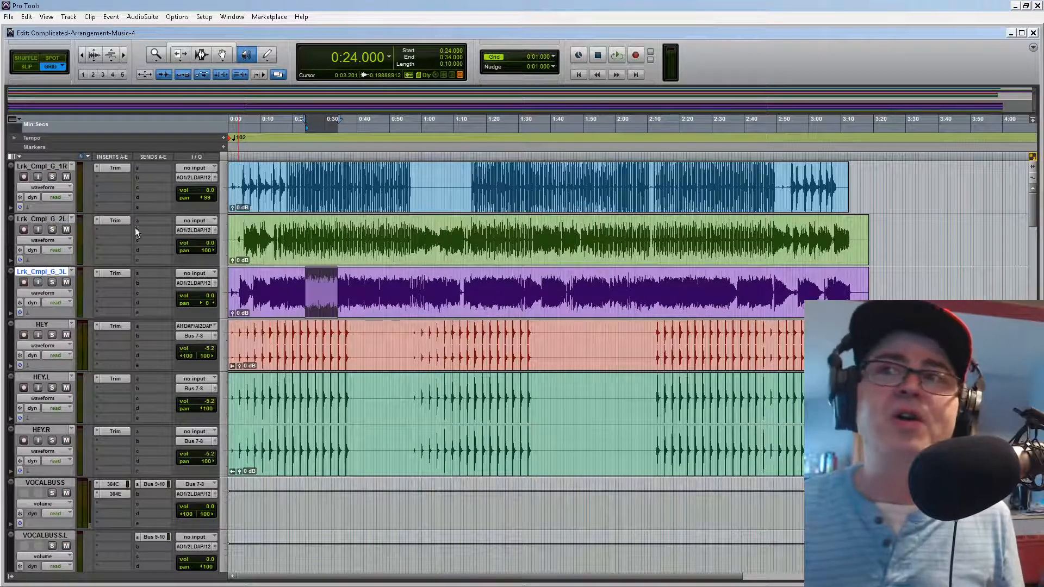
left_click(68, 16)
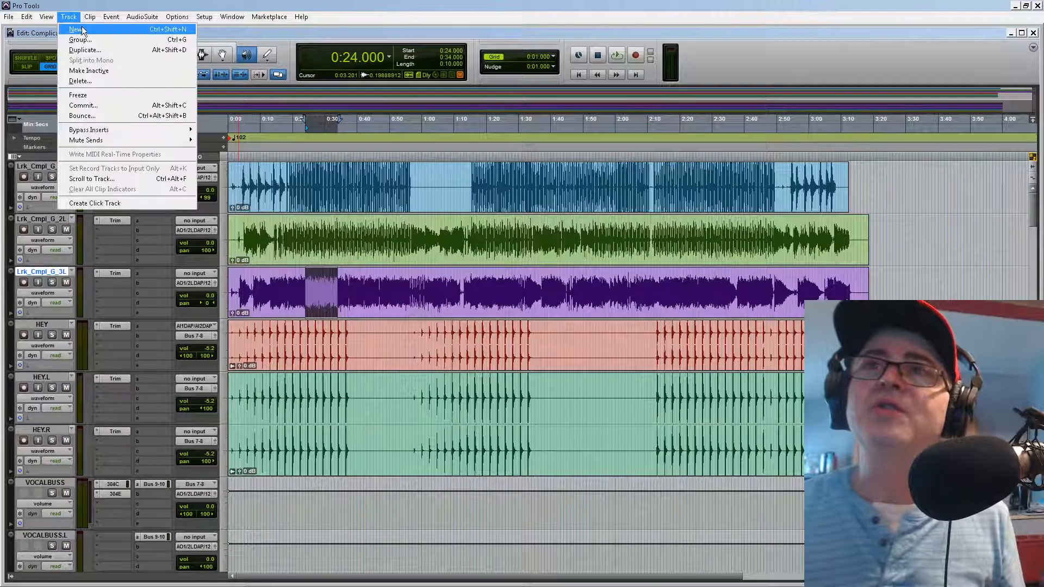
left_click(87, 36)
left_click(465, 205)
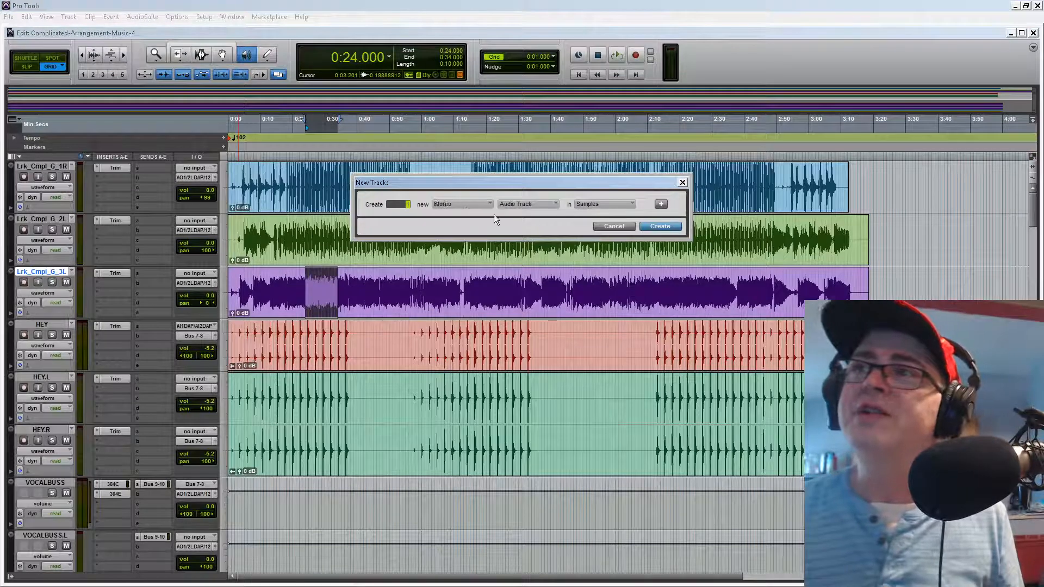
left_click(530, 205)
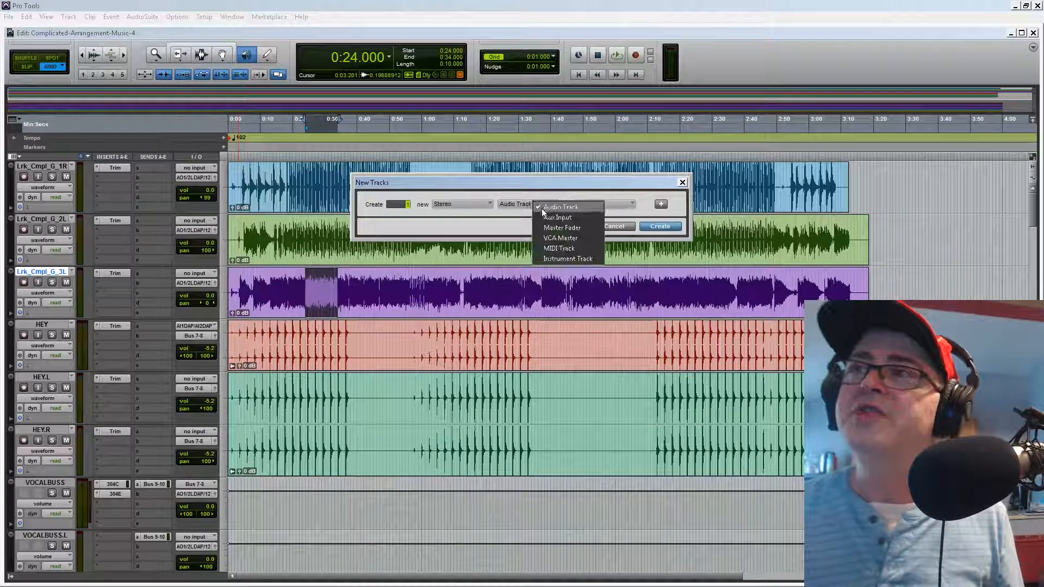
left_click(569, 220)
left_click(663, 225)
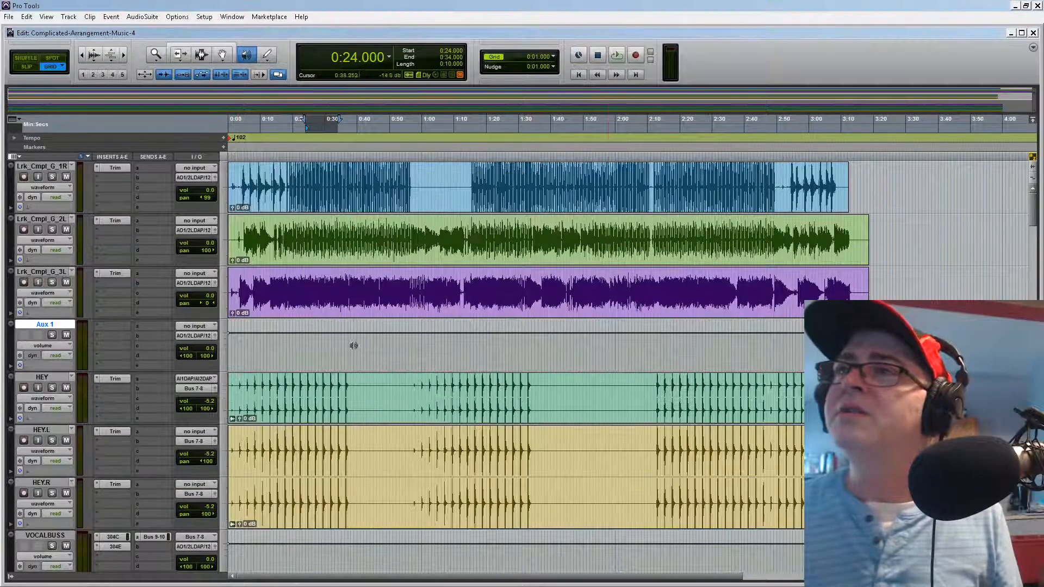
Step: Rename the new Aux Input track as GUITARBUSS
double_click(60, 324)
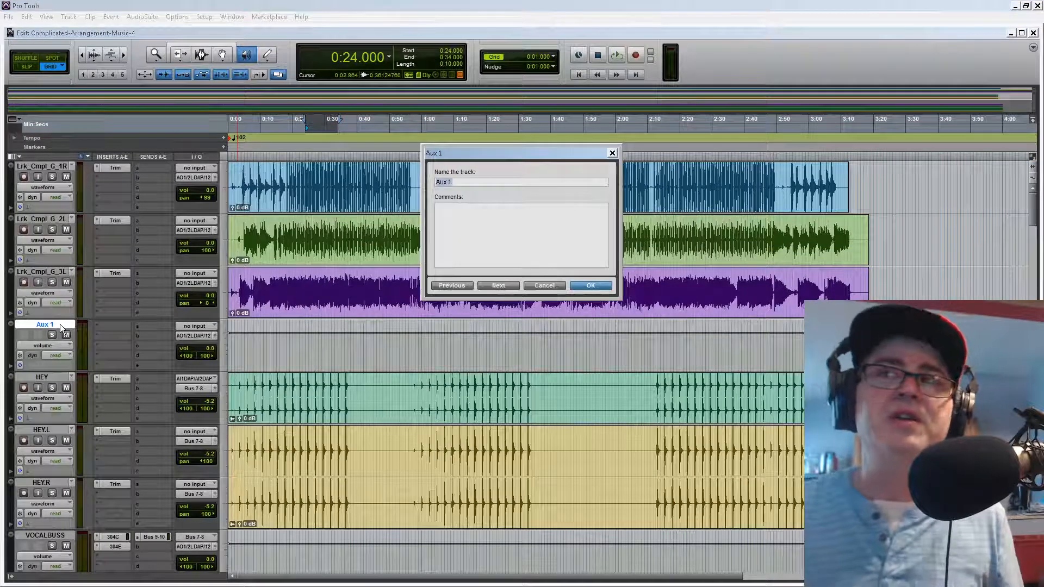
type("GUITA")
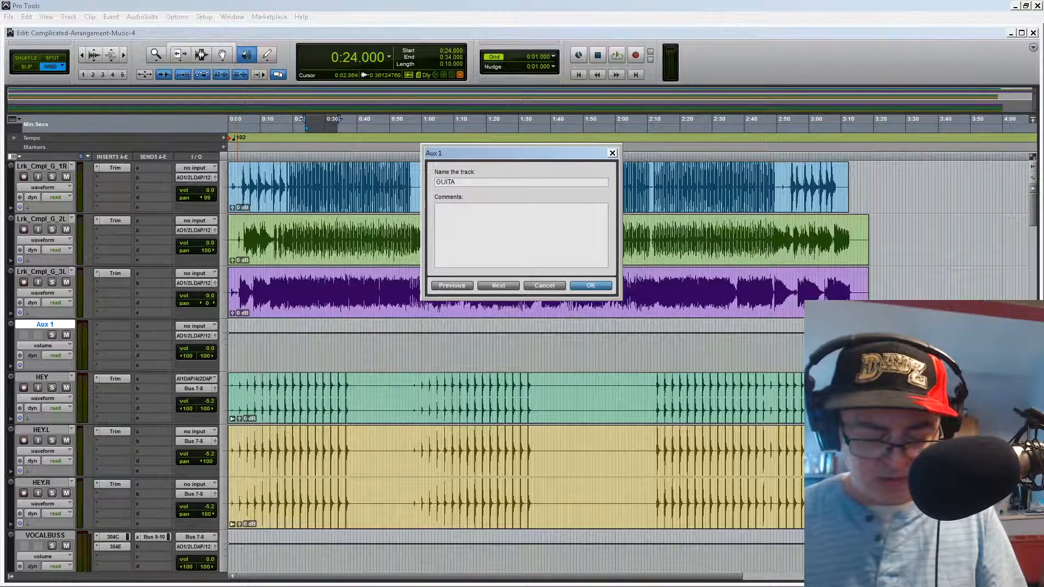
type("RBUSS")
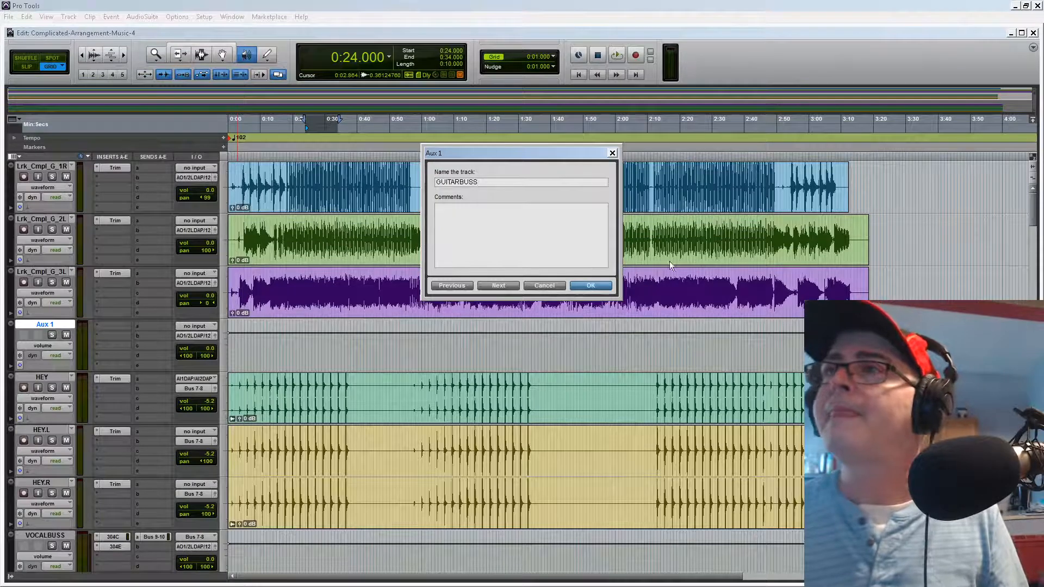
left_click(579, 287)
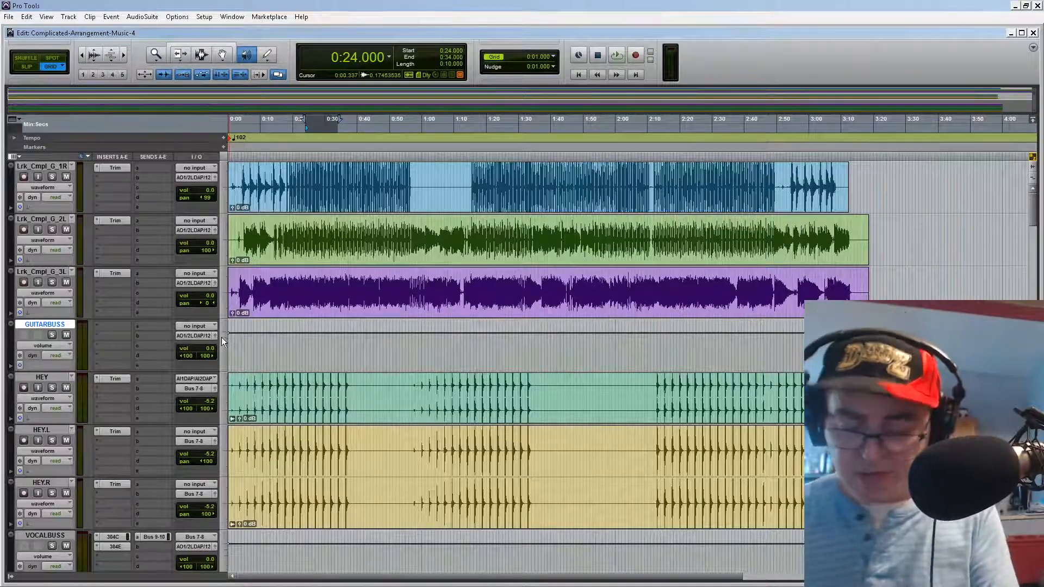
Step: In the Mix window, set the input of the GUITARBUSS track to Bus 17-18 (Stereo)
key("ctrl+equal")
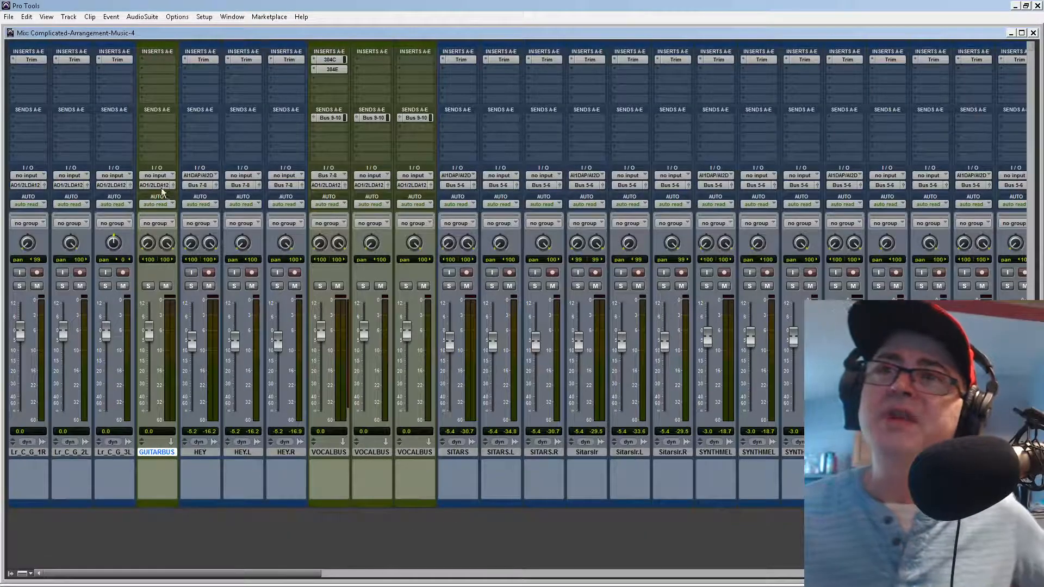
left_click(157, 175)
mouse_move(194, 203)
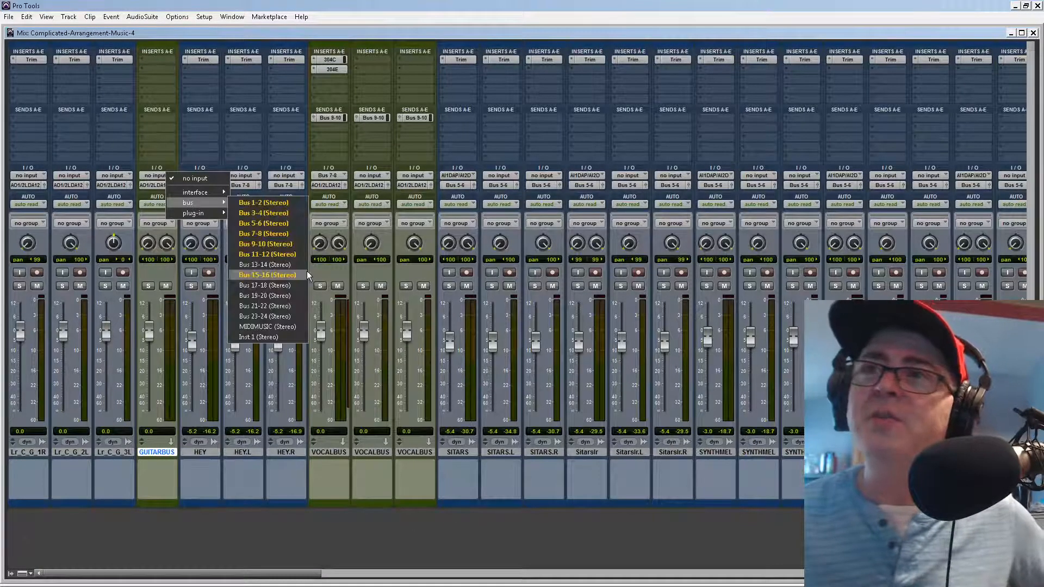
left_click(298, 285)
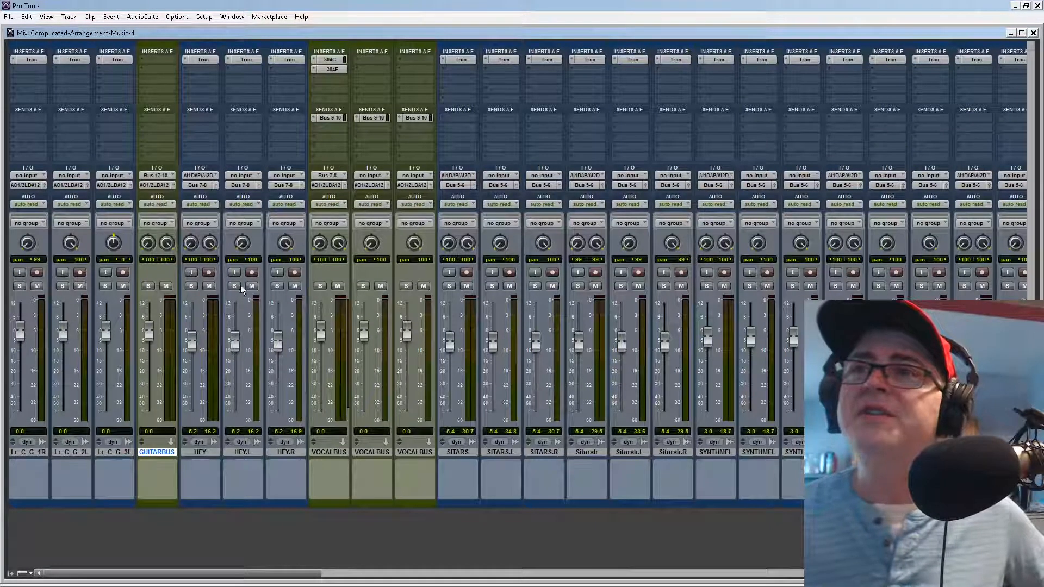
Step: Set the outputs of the guitar tracks Lr_C_G_3L, Lr_C_G_2L and Lr_C_G_1R to Bus 17-18
left_click(108, 185)
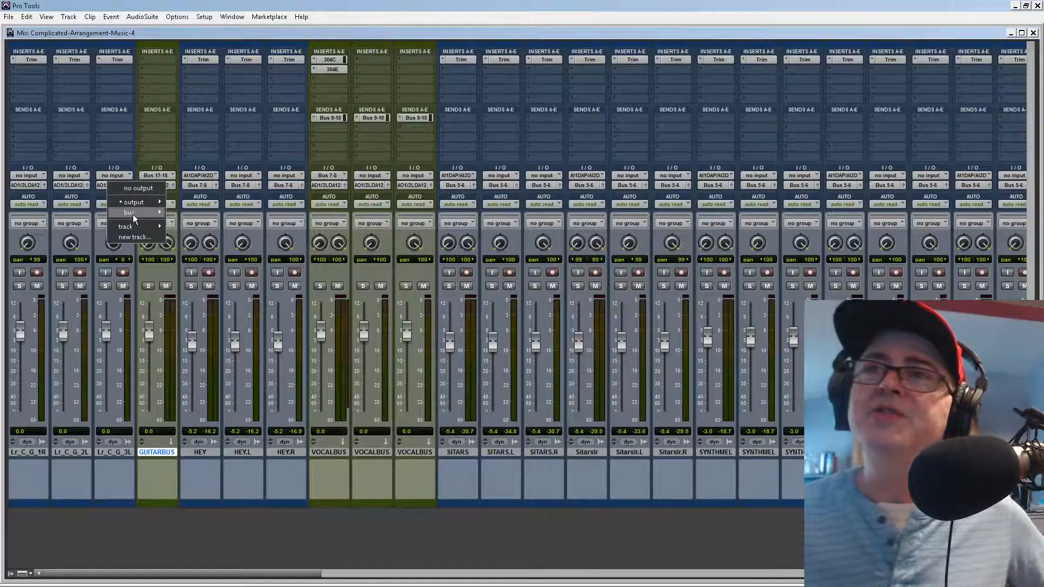
mouse_move(133, 214)
left_click(207, 413)
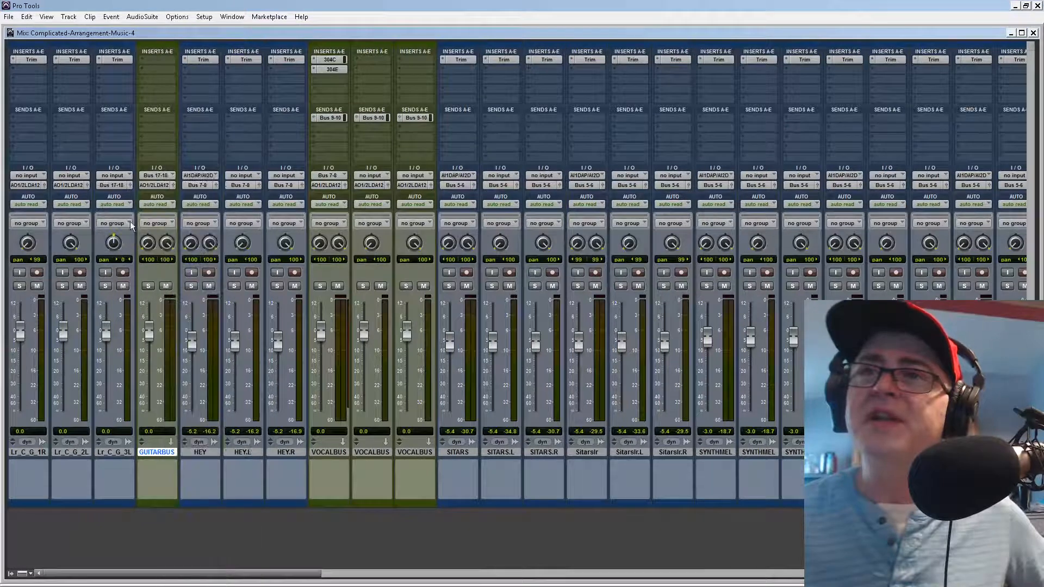
left_click(77, 187)
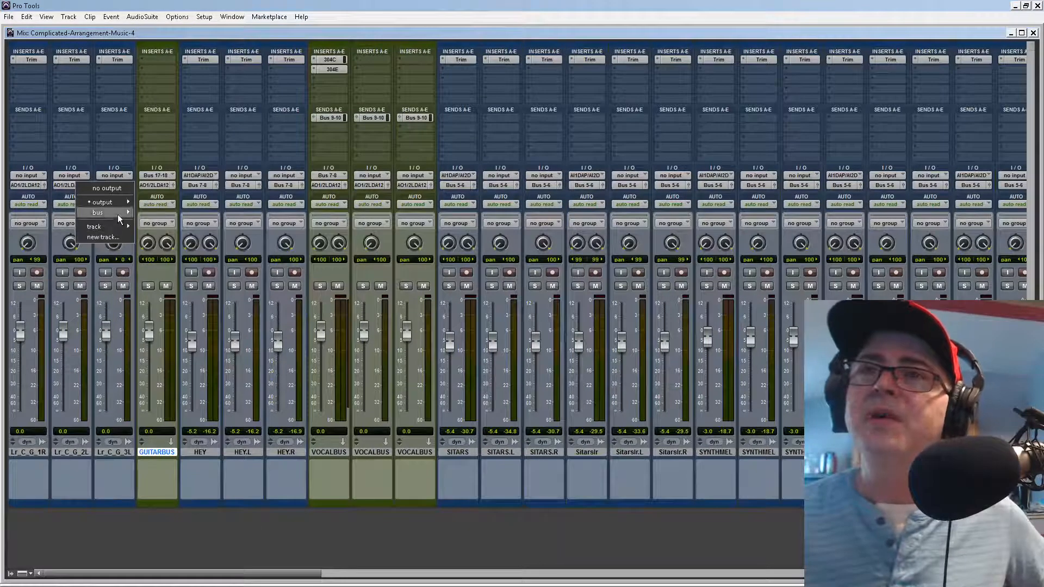
mouse_move(124, 212)
left_click(176, 407)
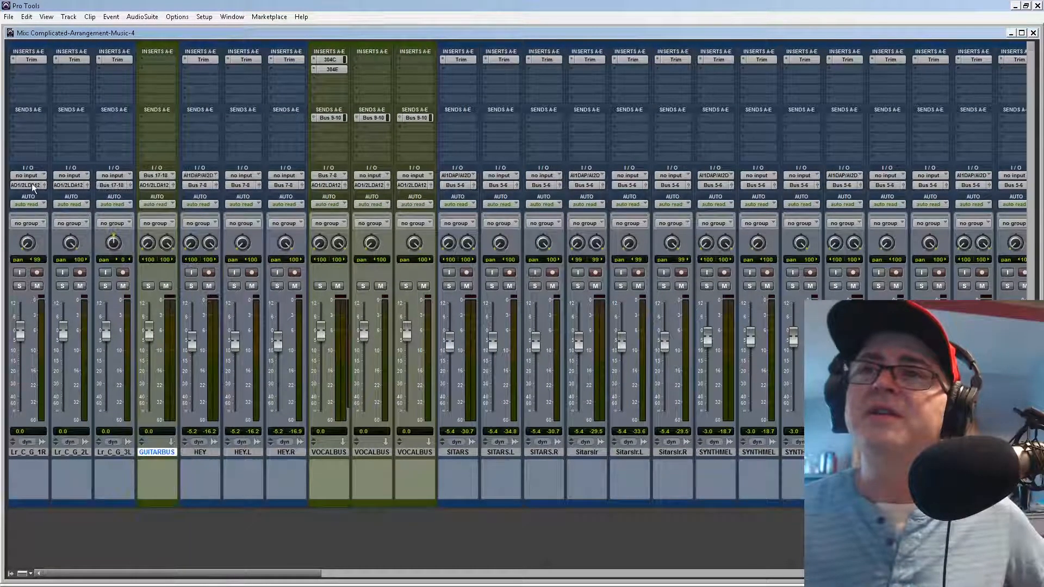
left_click(23, 185)
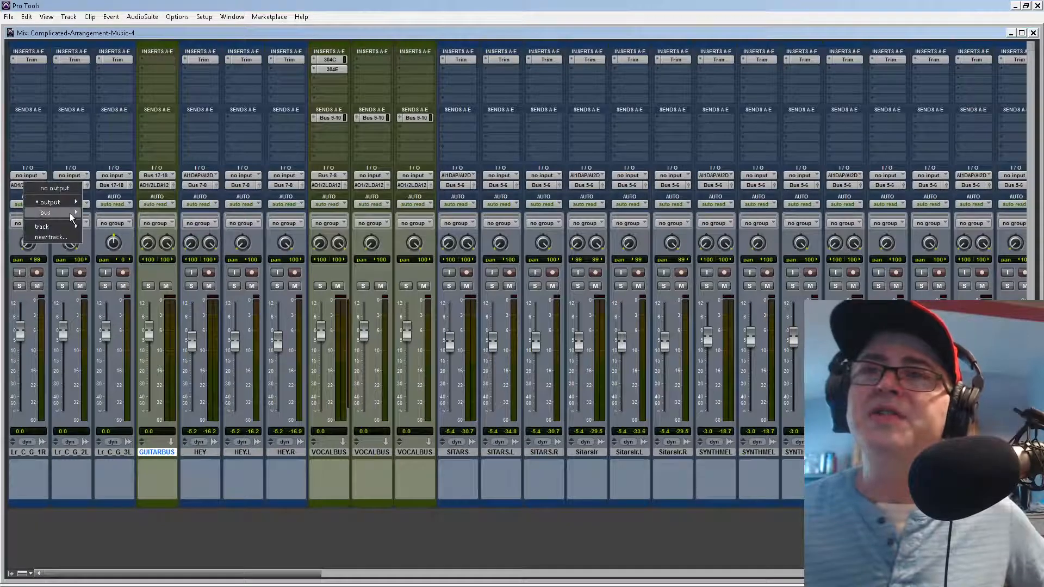
mouse_move(69, 213)
left_click(146, 407)
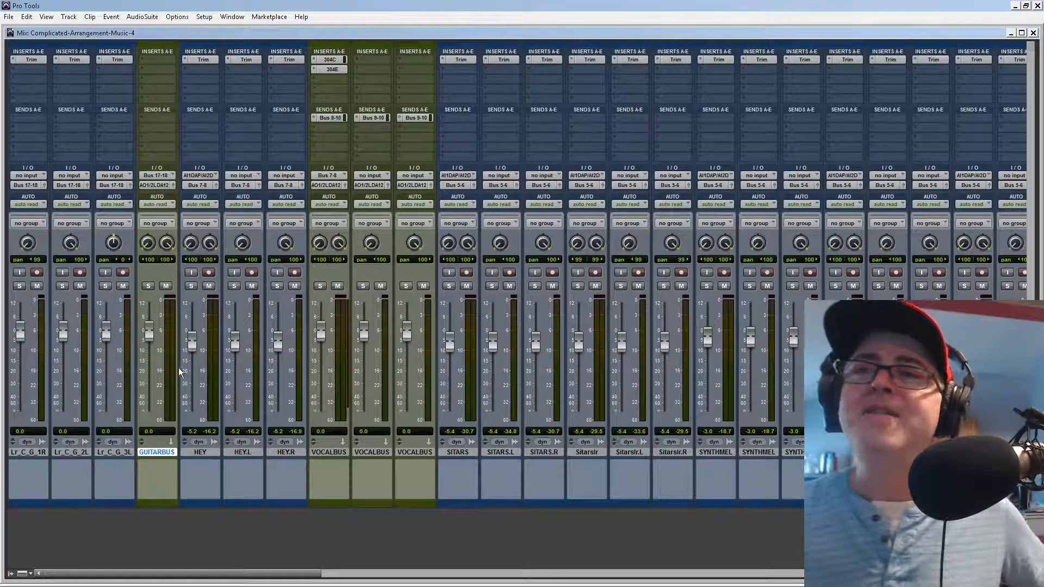
Step: Close the session without saving the changes and reopen the recent session Complicated-Arrangement-Music-4
left_click_drag(286, 575, 982, 574)
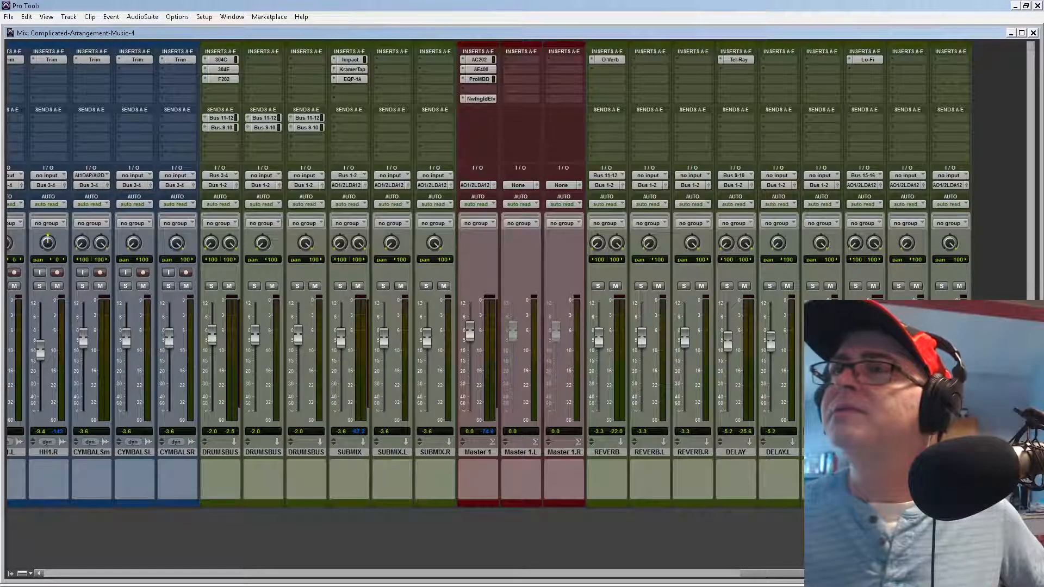
left_click_drag(981, 574, 769, 586)
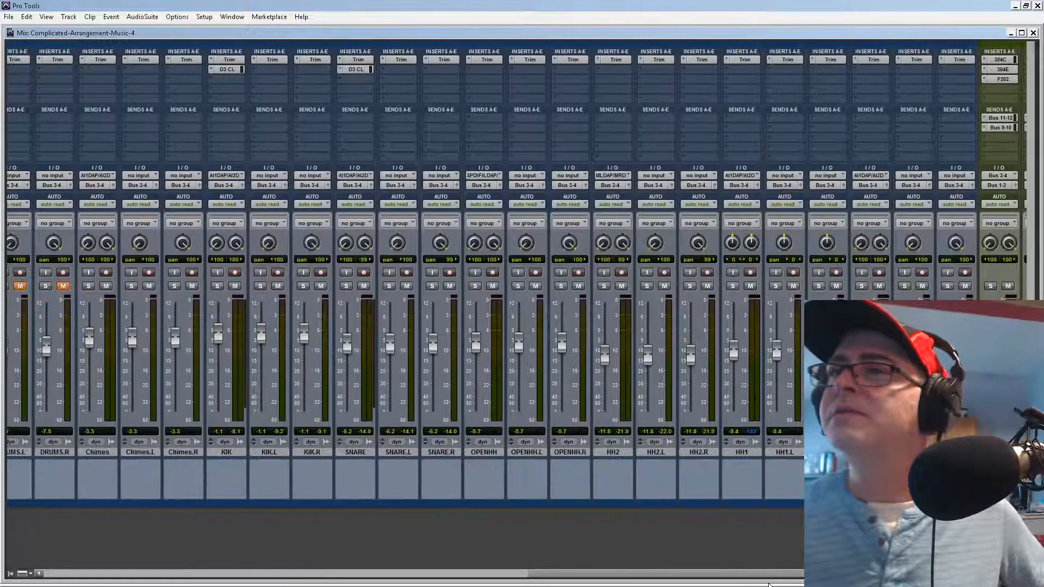
left_click_drag(769, 584, 234, 547)
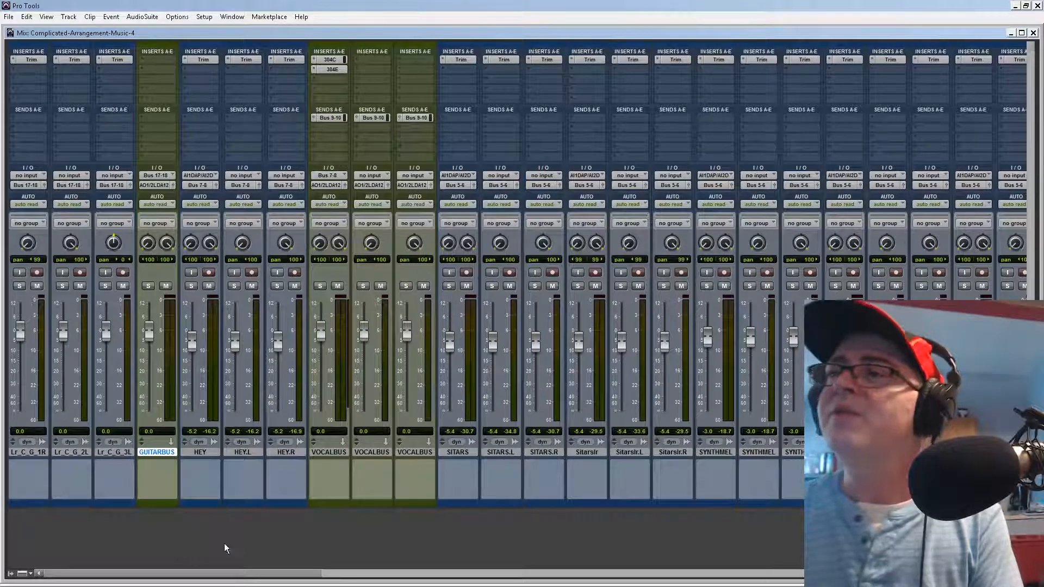
left_click_drag(239, 574, 936, 574)
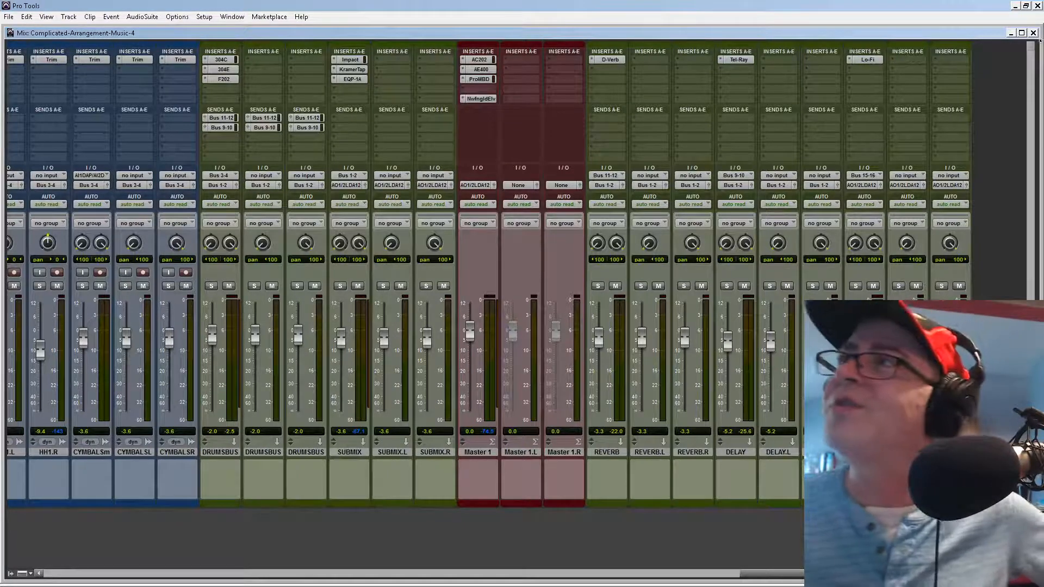
key("ctrl+equal")
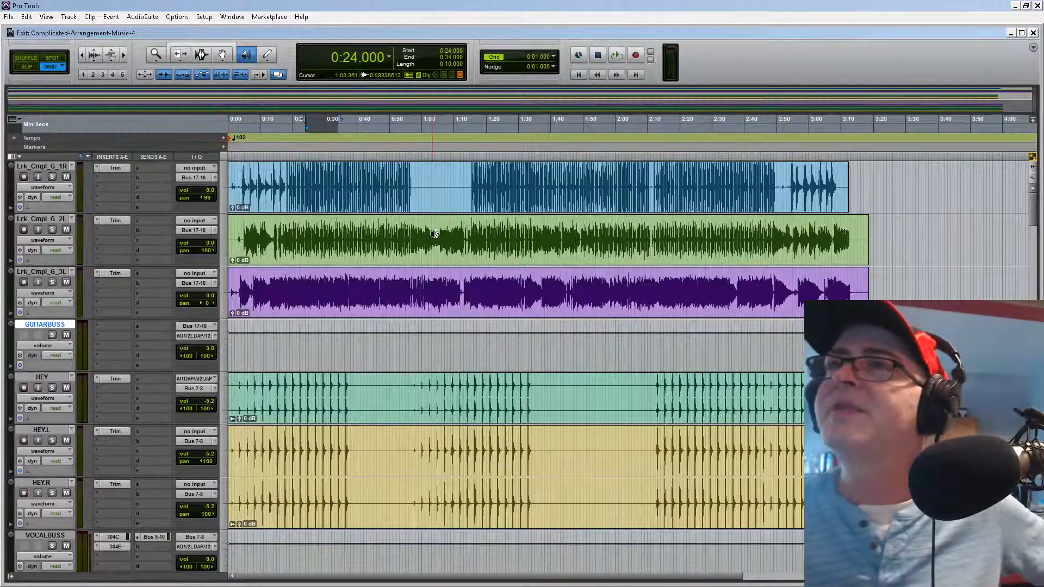
left_click(8, 17)
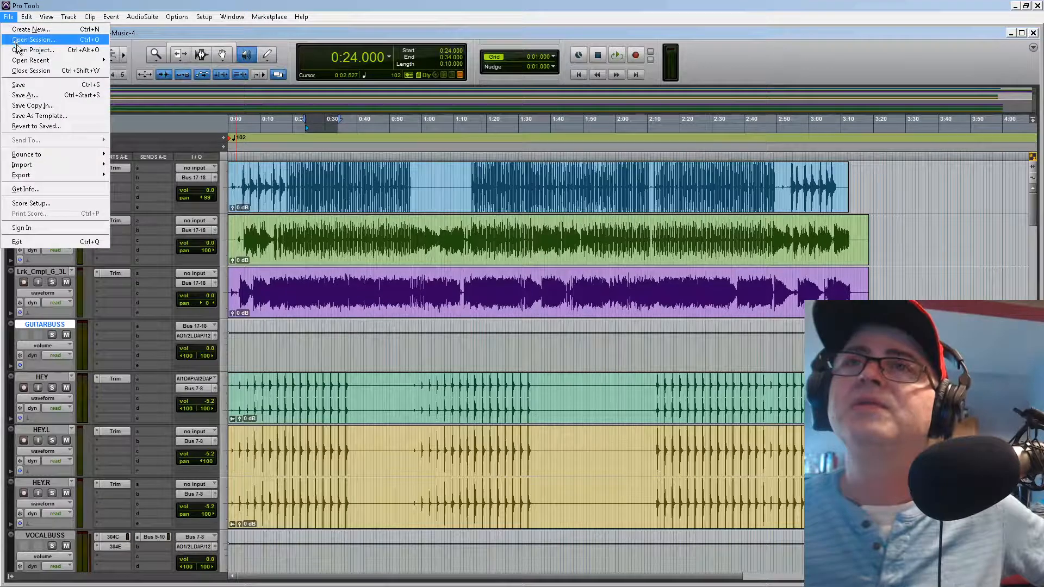
left_click(33, 71)
left_click(533, 240)
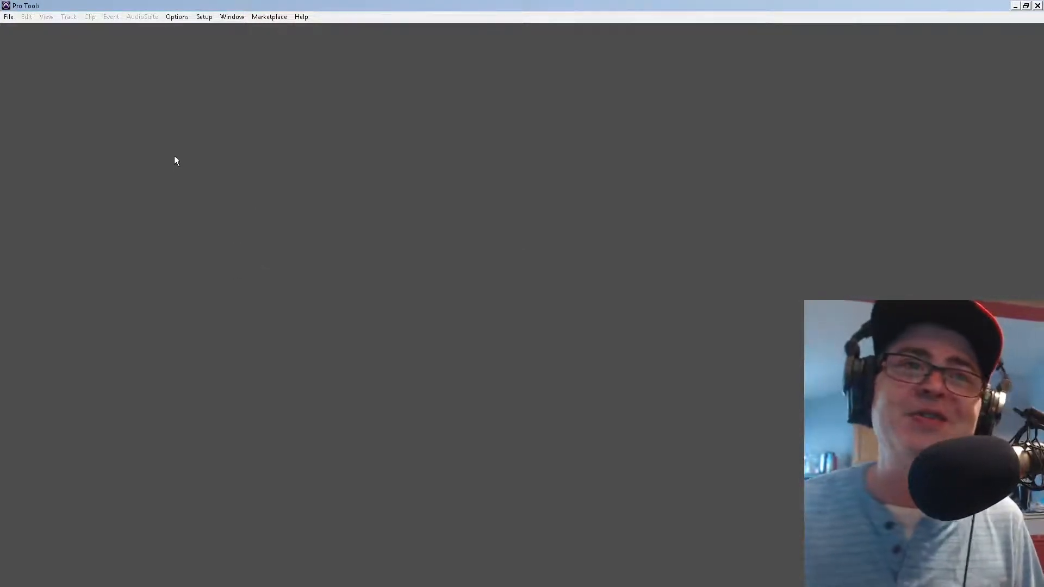
left_click(9, 17)
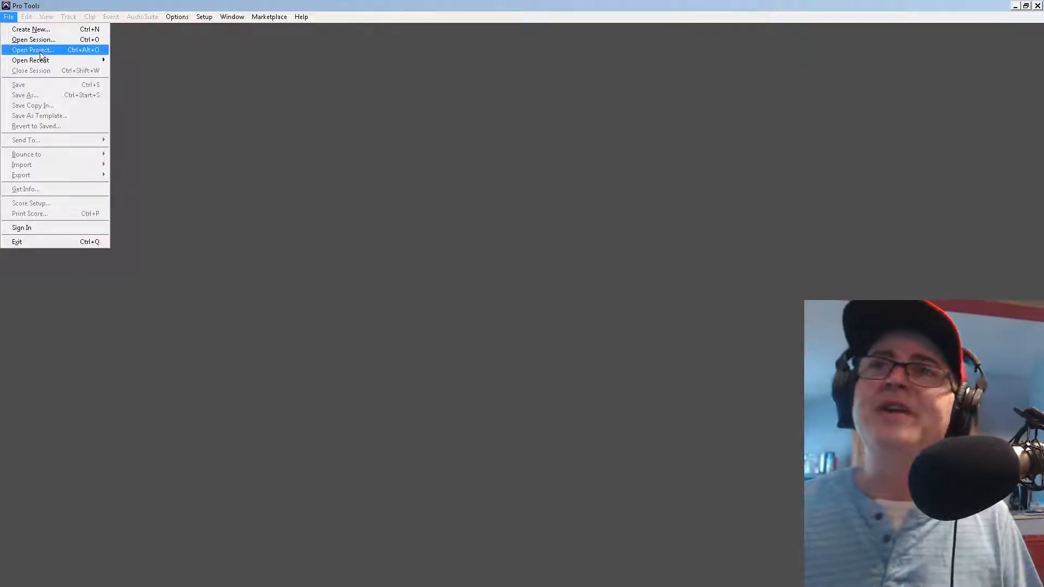
mouse_move(51, 60)
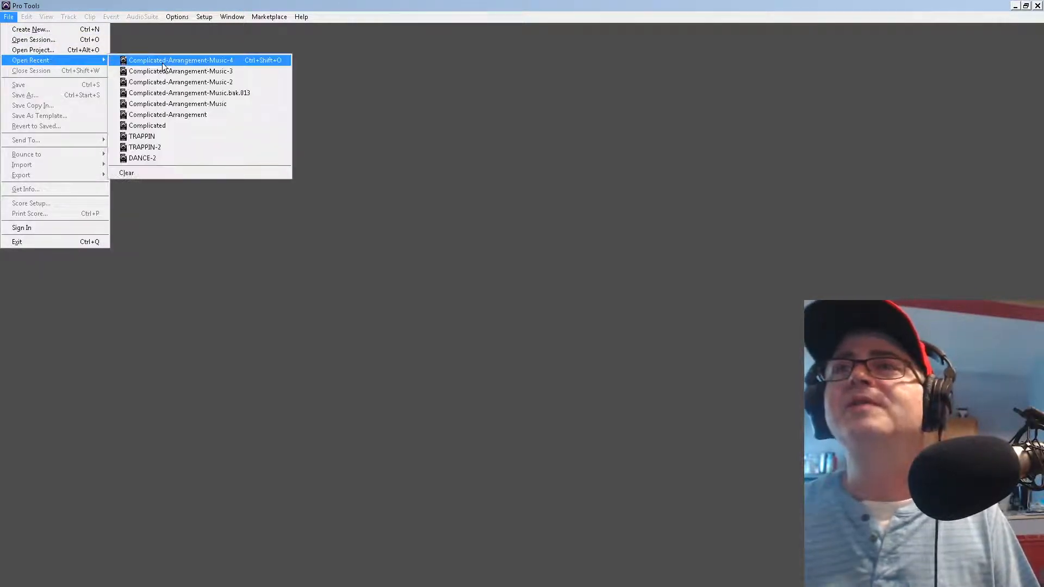
left_click(162, 63)
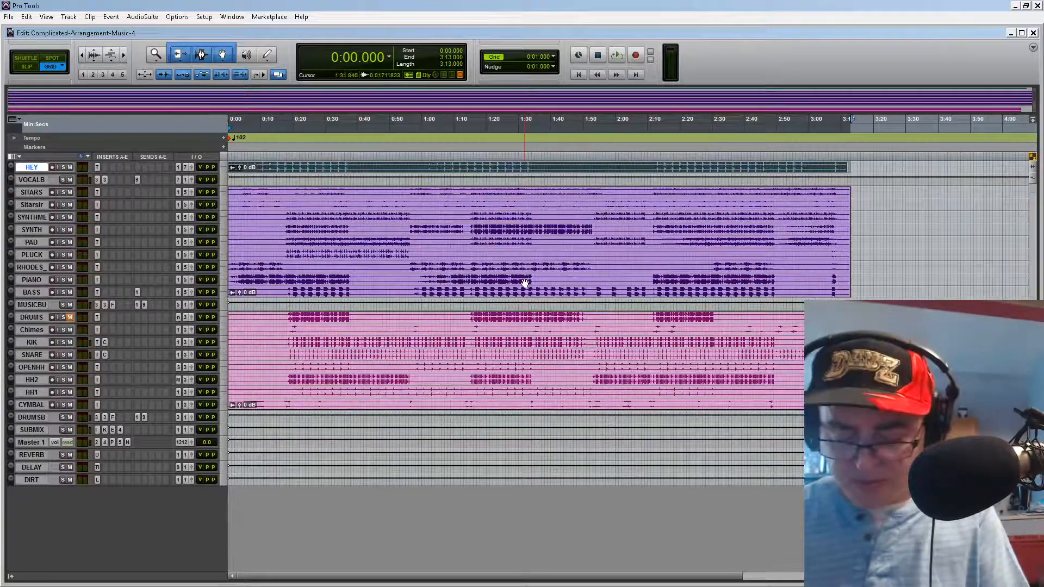
Step: In the Mix window, remove the Ozone insert from Master 1 and the AE400 insert from the SUBMIX track
key("ctrl+equal")
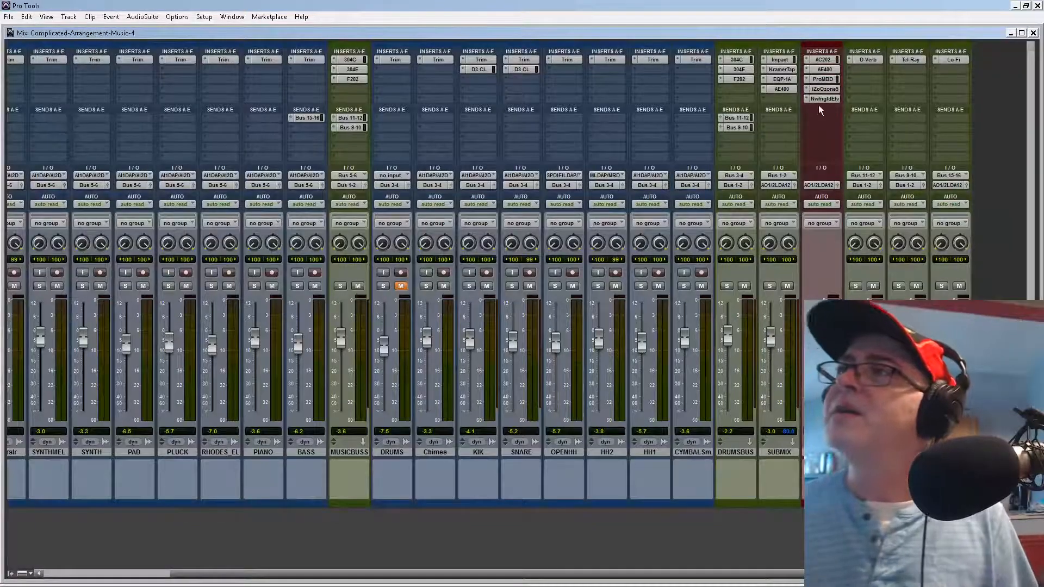
left_click(811, 90)
left_click(812, 92)
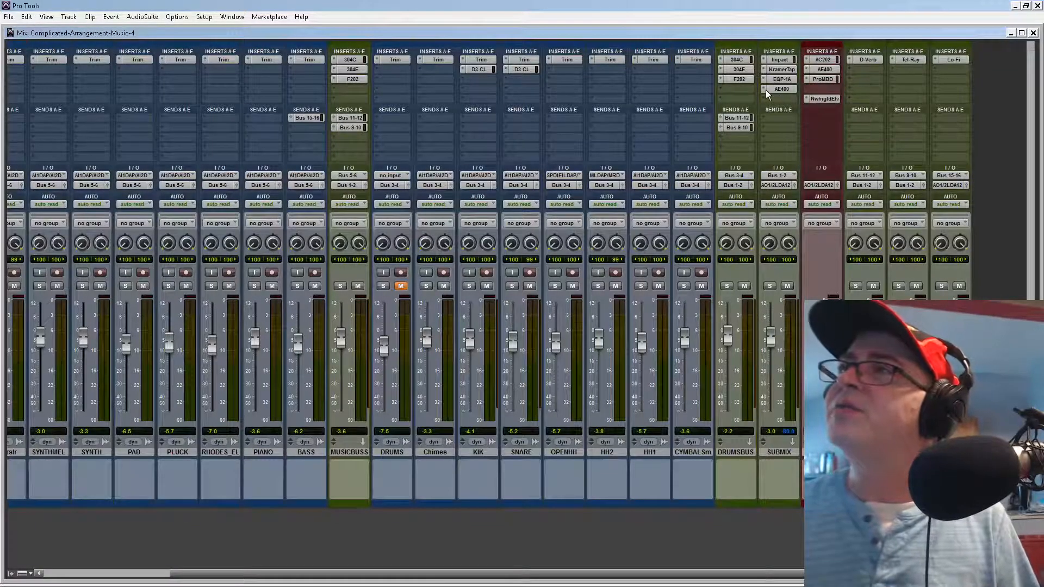
left_click(765, 90)
left_click(769, 90)
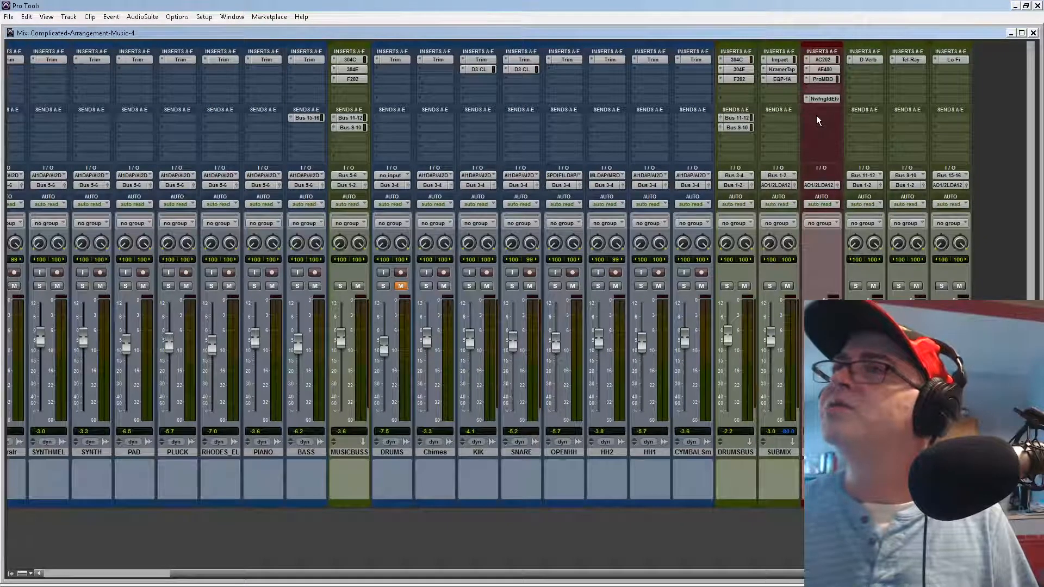
left_click_drag(338, 574, 69, 573)
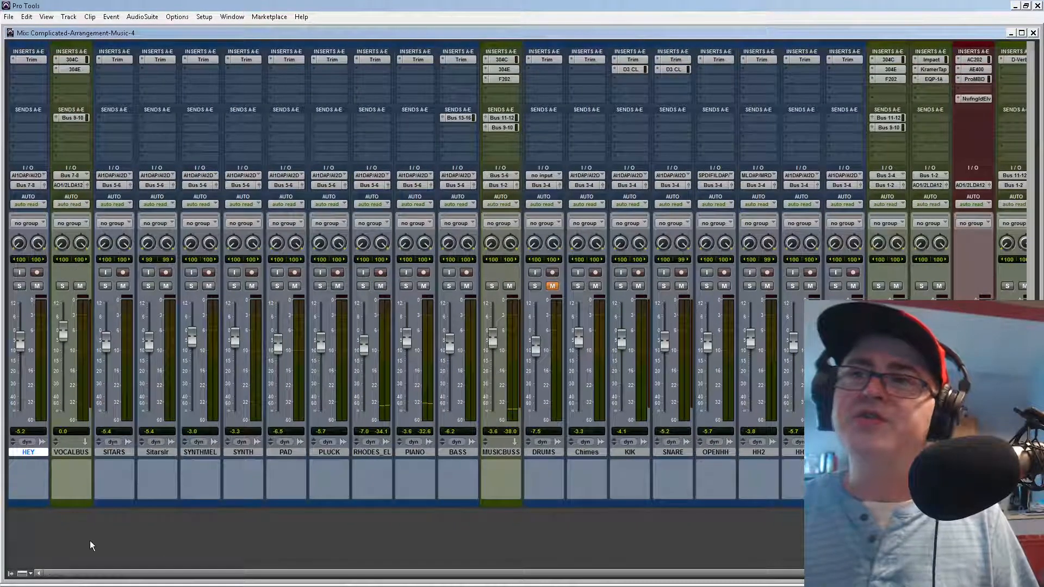
left_click(10, 17)
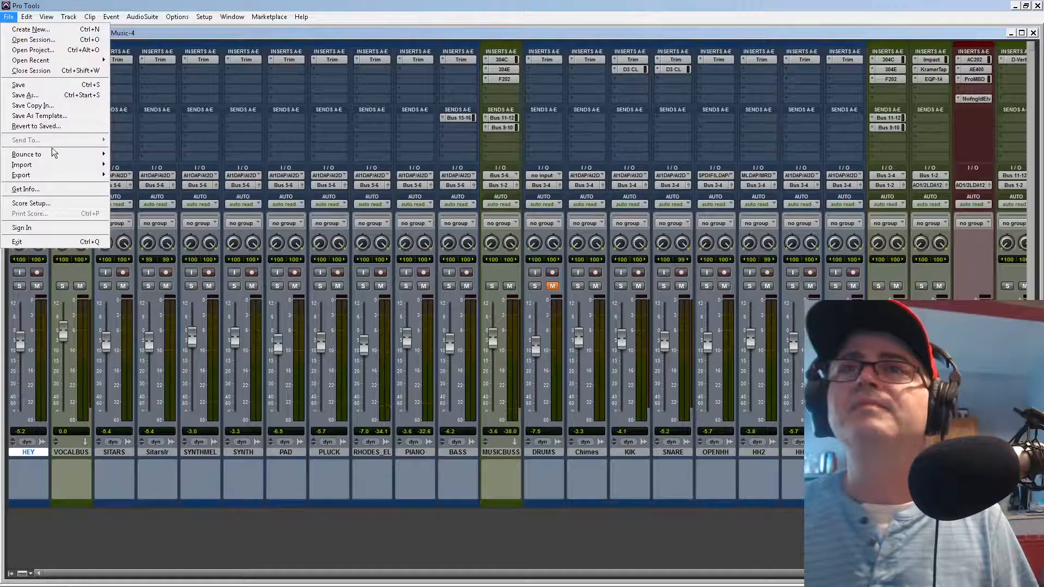
mouse_move(60, 164)
left_click(156, 164)
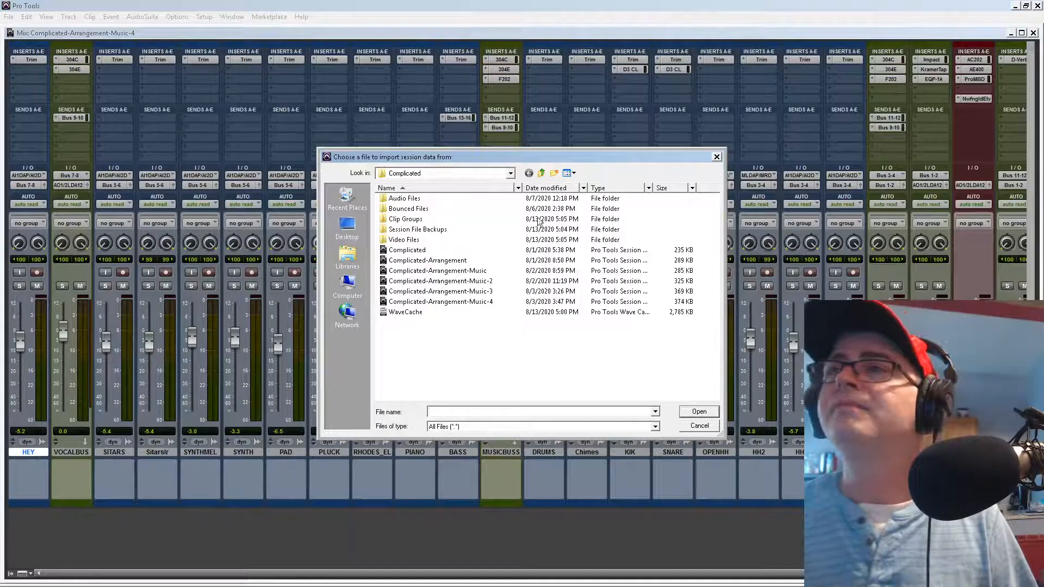
double_click(412, 198)
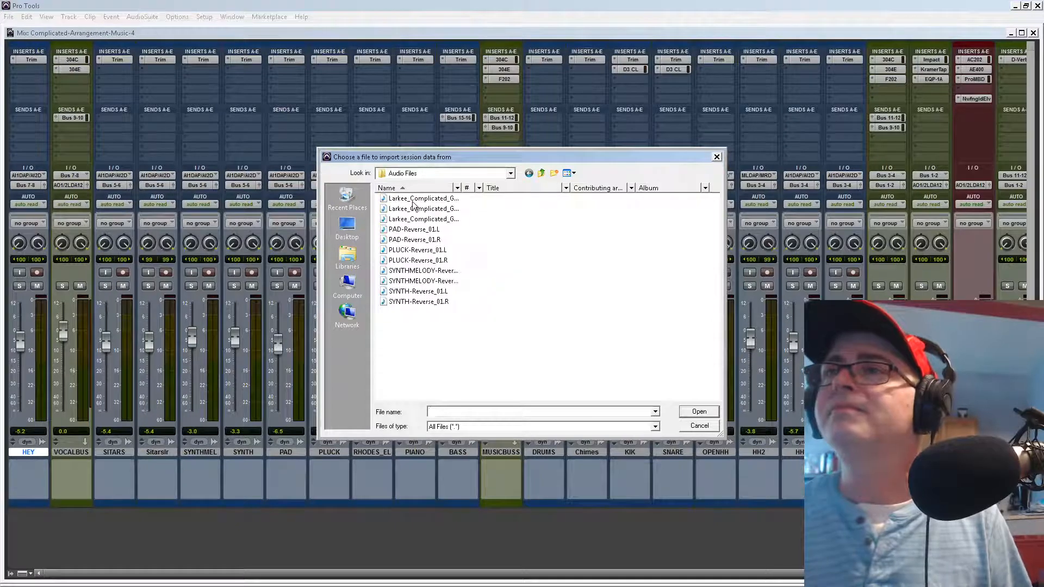
left_click(414, 208)
left_click(424, 199)
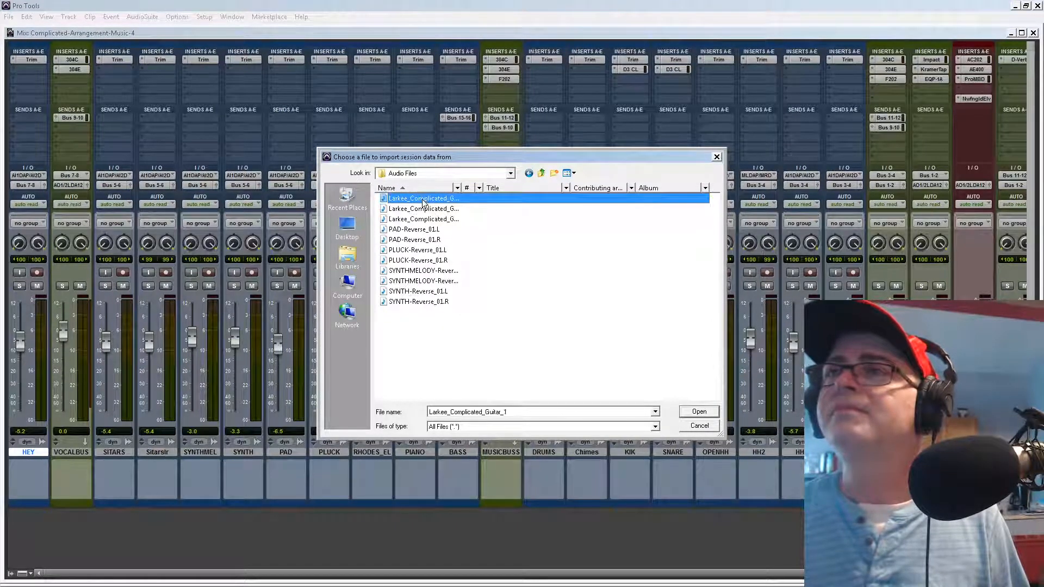
left_click(426, 210)
left_click(429, 199)
left_click(429, 210)
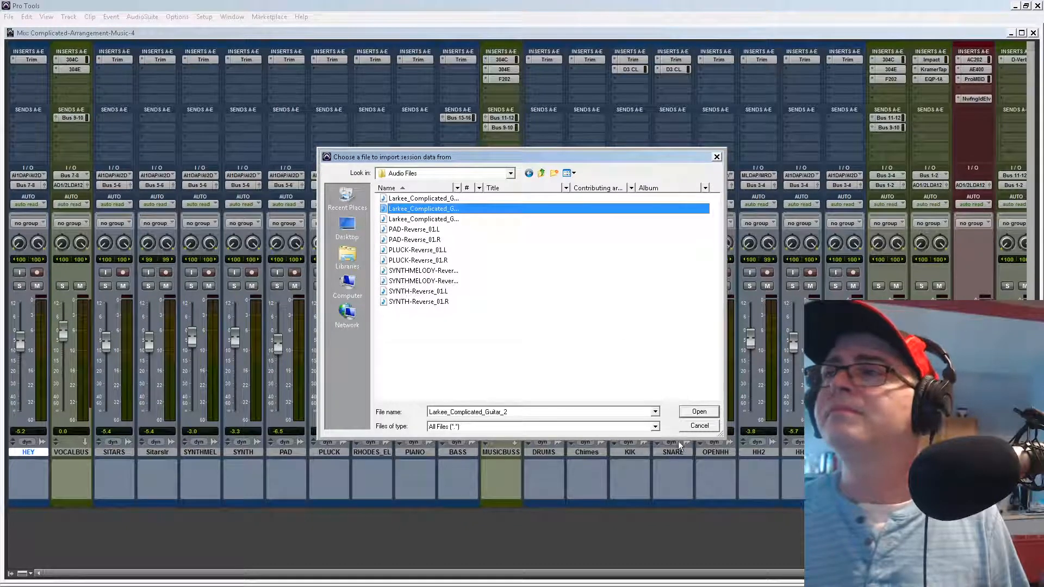
left_click(699, 426)
Step: Import the three Larkee_Complicated_Guitar files from the Audio Files folder onto new tracks at Session Start
left_click(8, 19)
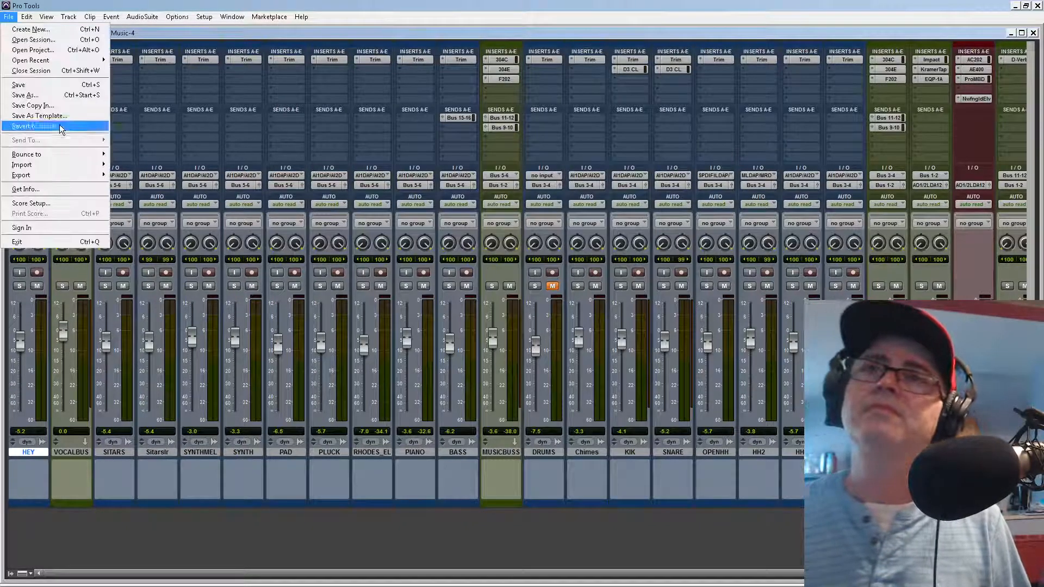
mouse_move(70, 164)
left_click(148, 181)
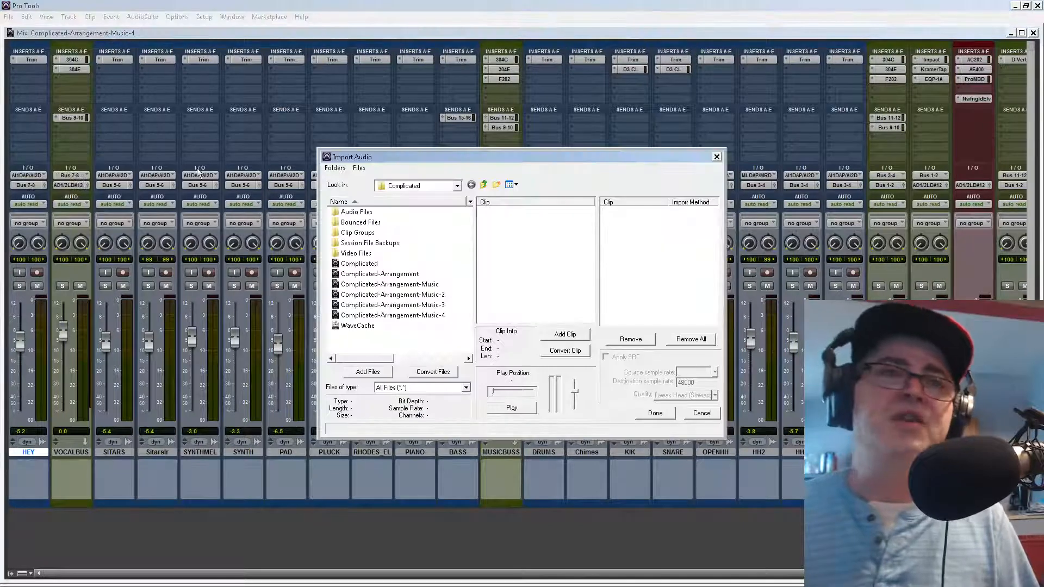
double_click(353, 214)
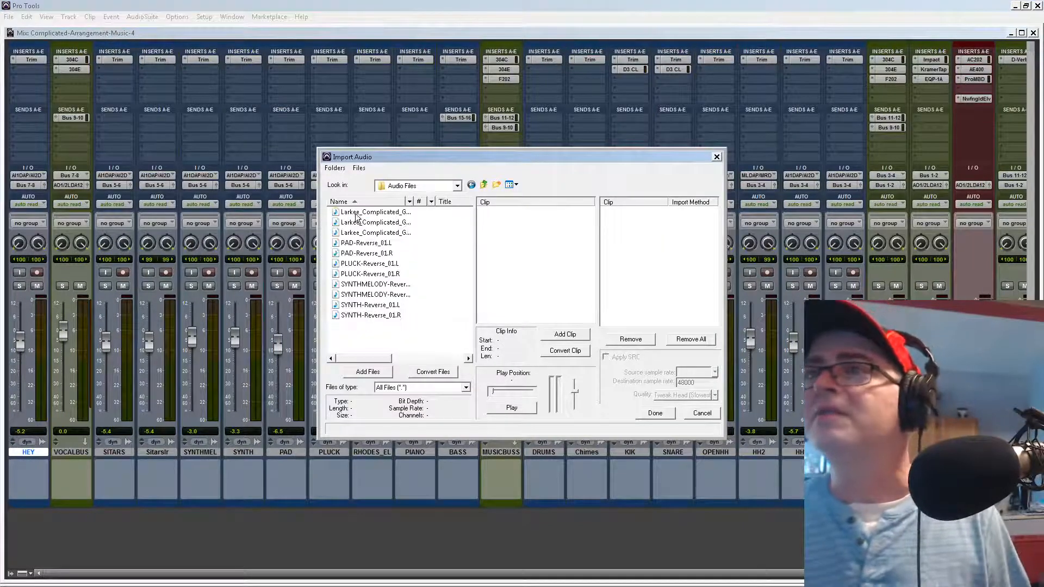
left_click(356, 213)
left_click(360, 222, "shift")
left_click(368, 233, "shift")
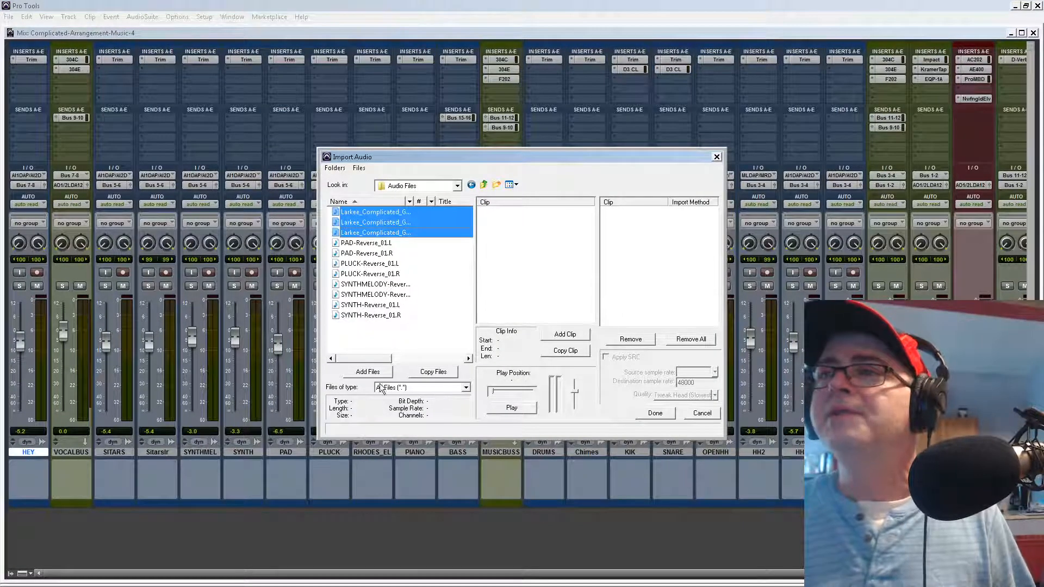
left_click(368, 372)
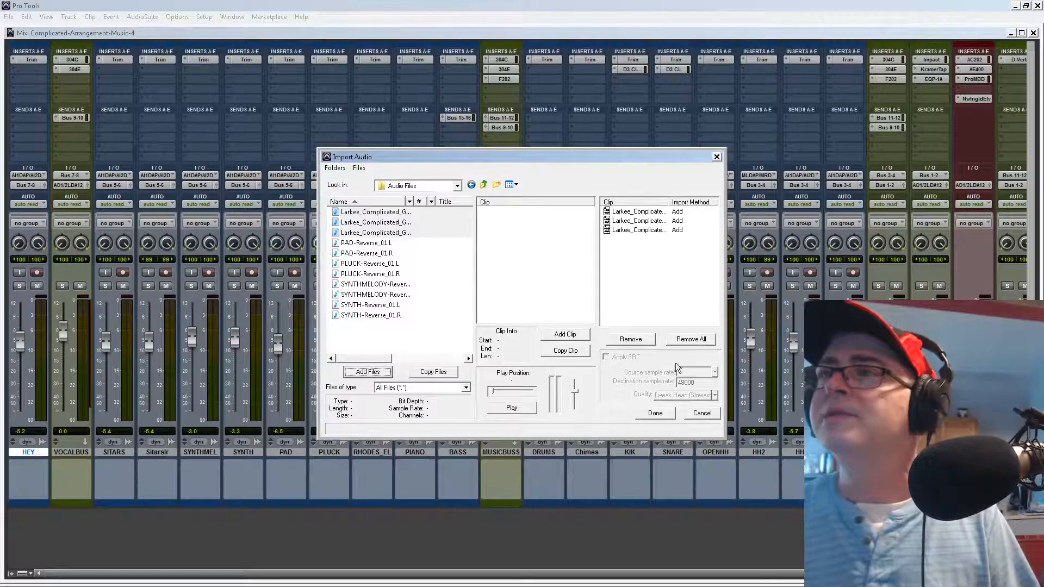
left_click(650, 417)
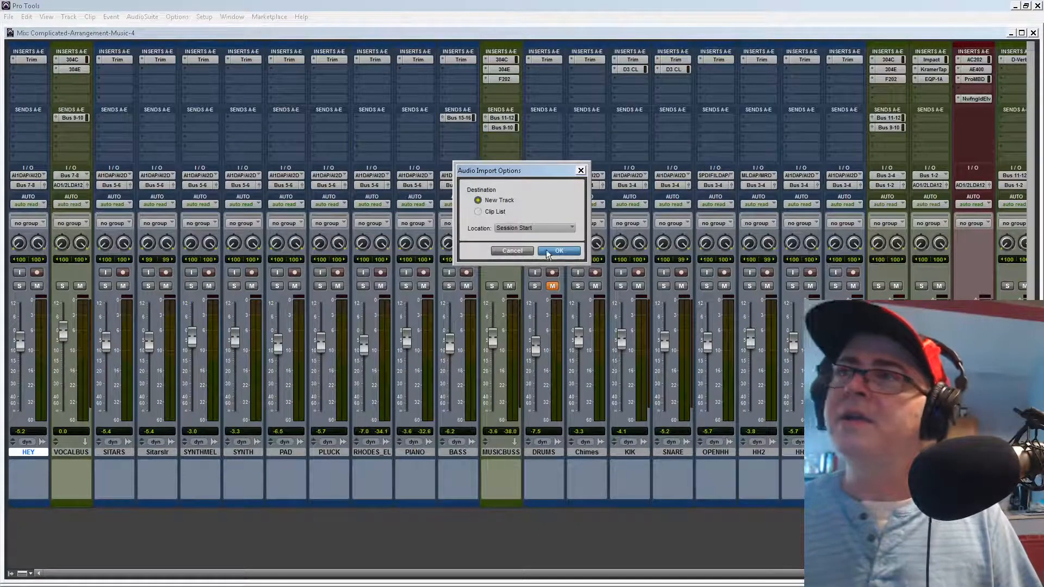
left_click(556, 254)
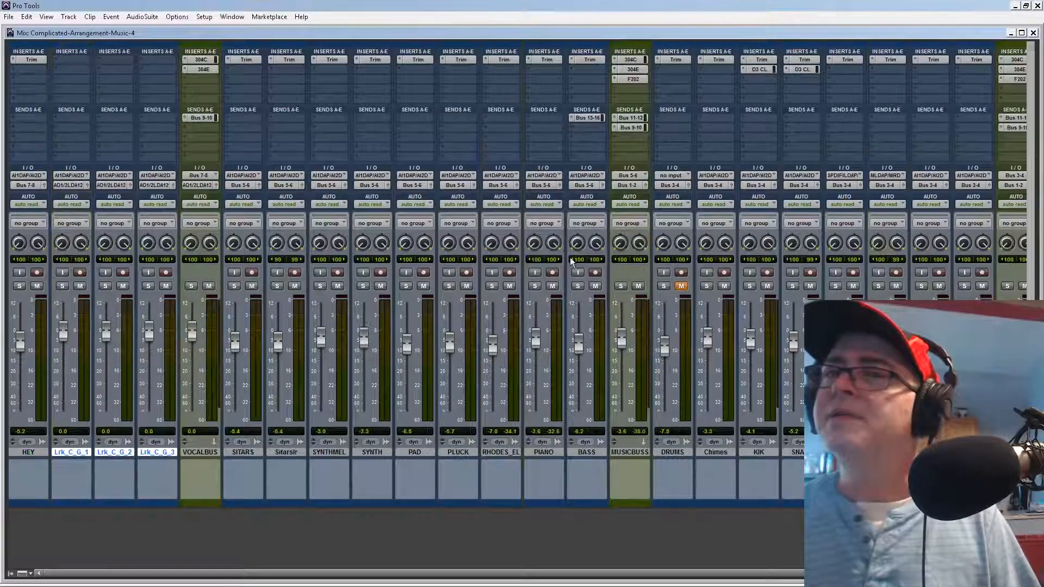
Step: In the Edit window, move the three imported guitar tracks above the HEY track
left_click(1032, 34)
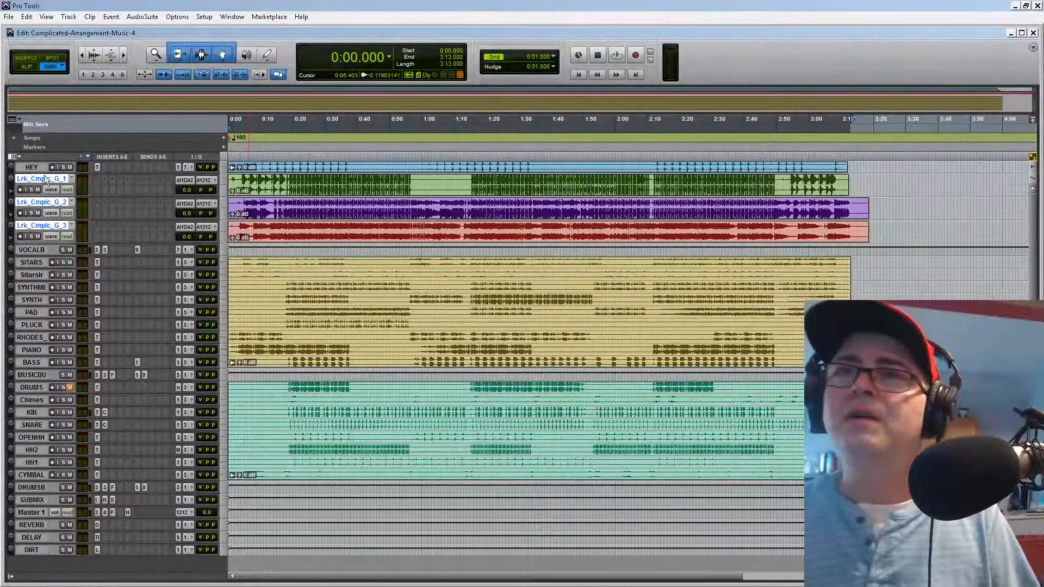
left_click_drag(44, 175, 49, 152)
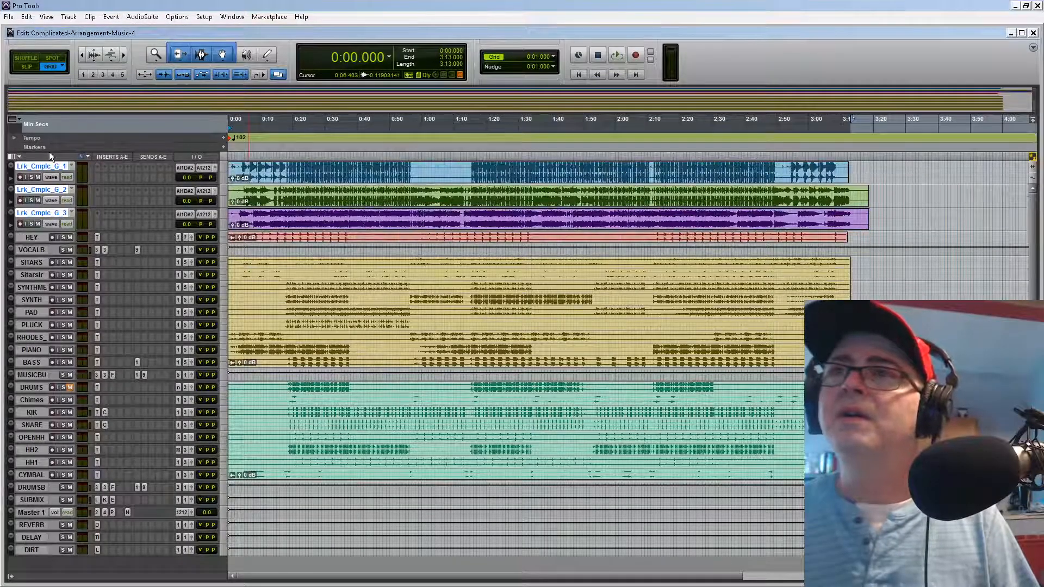
Step: Split the three imported stereo guitar tracks into mono and delete the three original stereo tracks
right_click(52, 215)
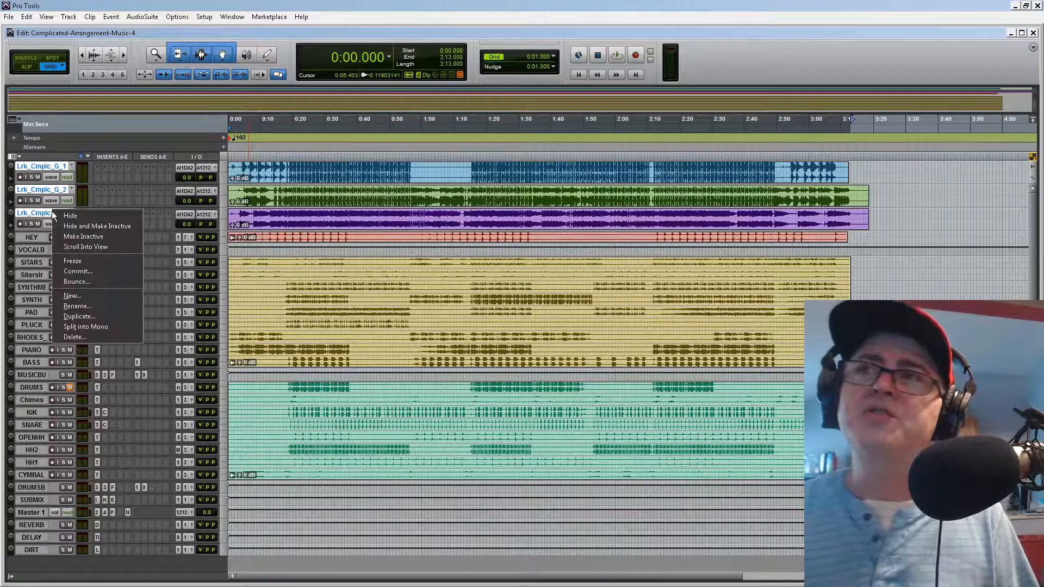
left_click(103, 327)
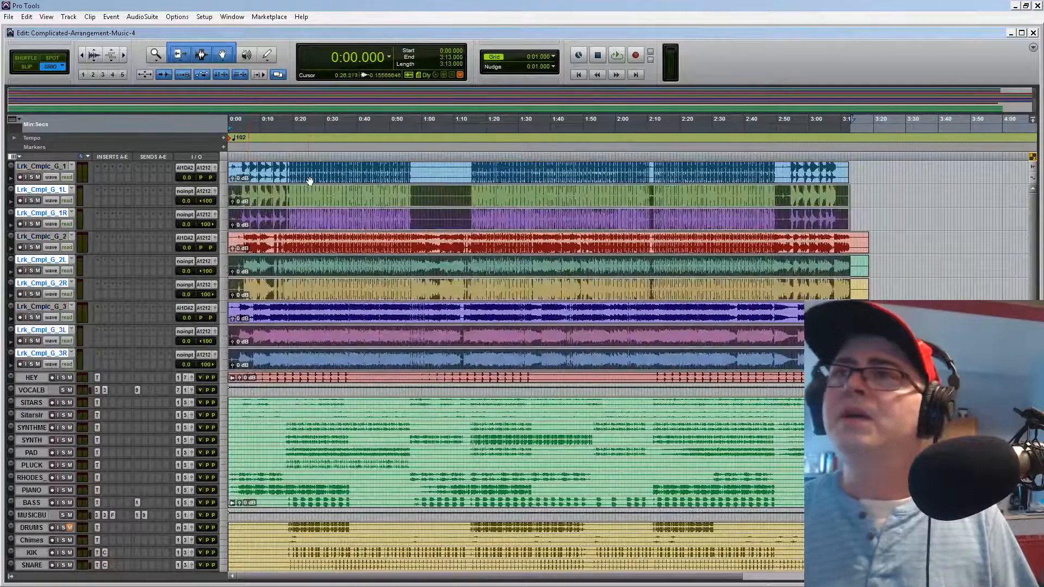
left_click(25, 166)
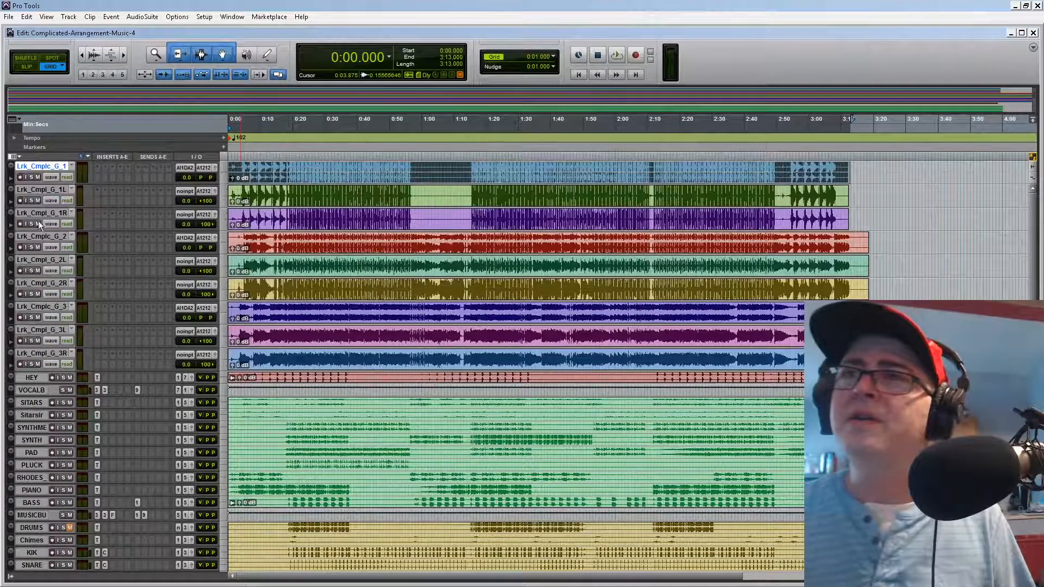
left_click(43, 241, "ctrl")
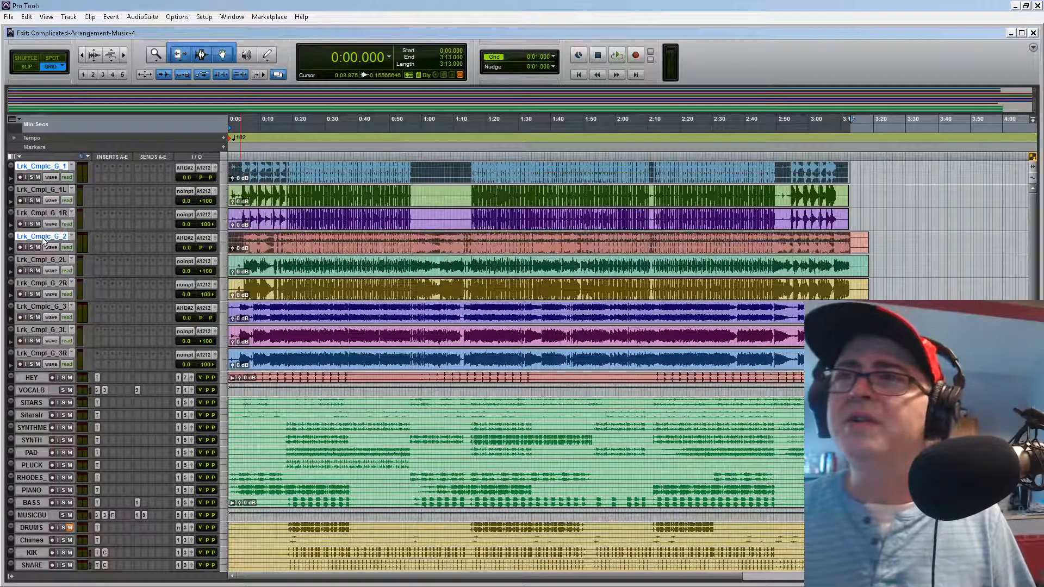
left_click(47, 304, "ctrl")
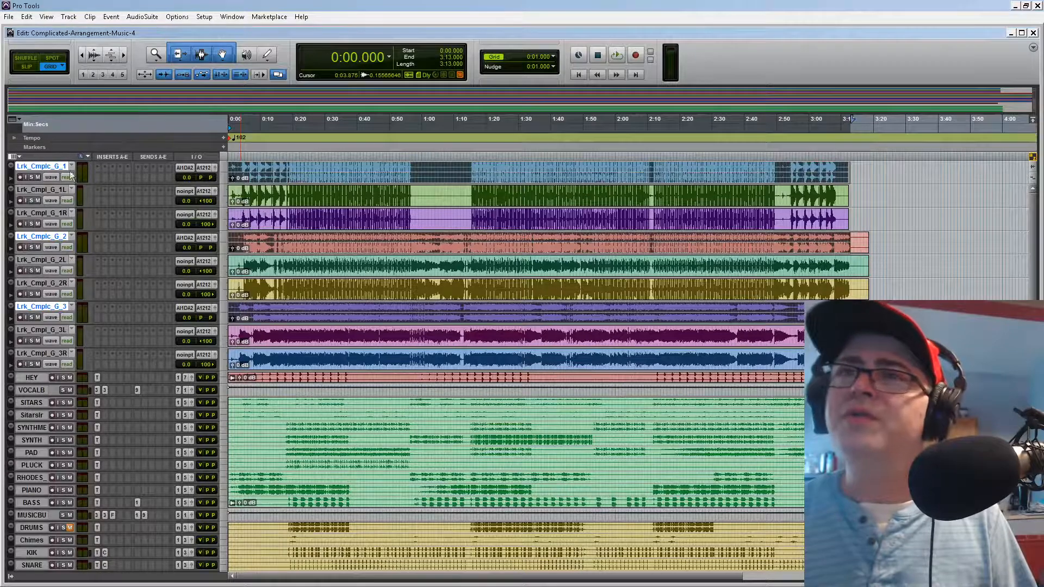
right_click(50, 163)
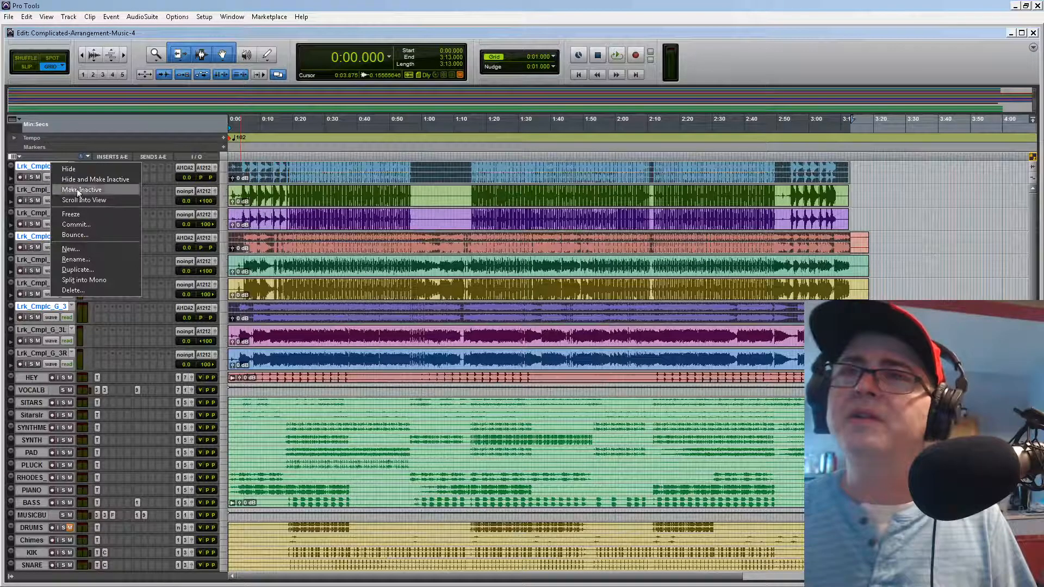
left_click(105, 290)
left_click(608, 242)
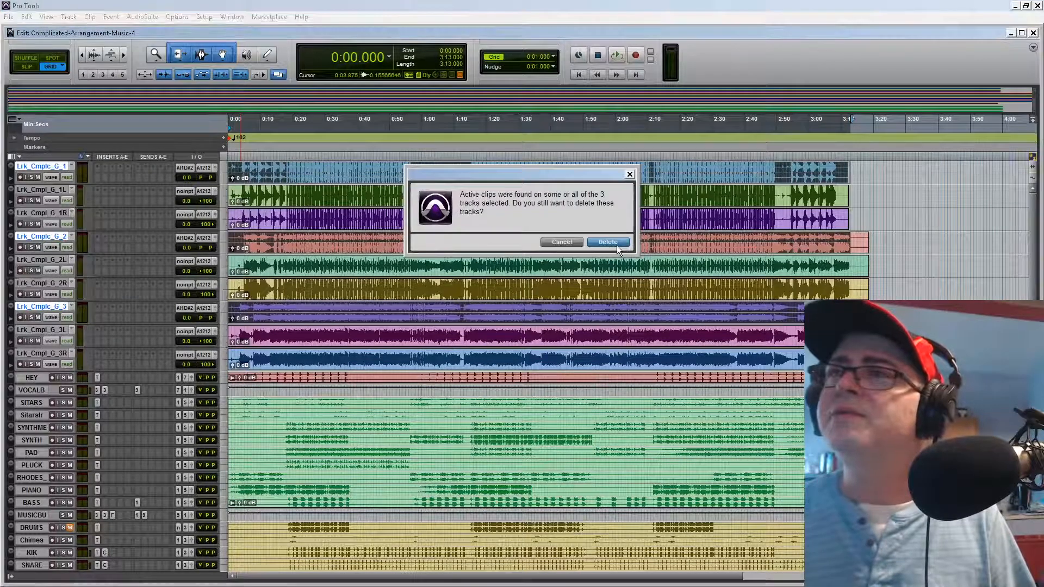
Step: Delete the redundant mono guitar tracks Lrk_Cmpl_G_1L, Lrk_Cmpl_G_2R and Lrk_Cmpl_G_3R
left_click(59, 166)
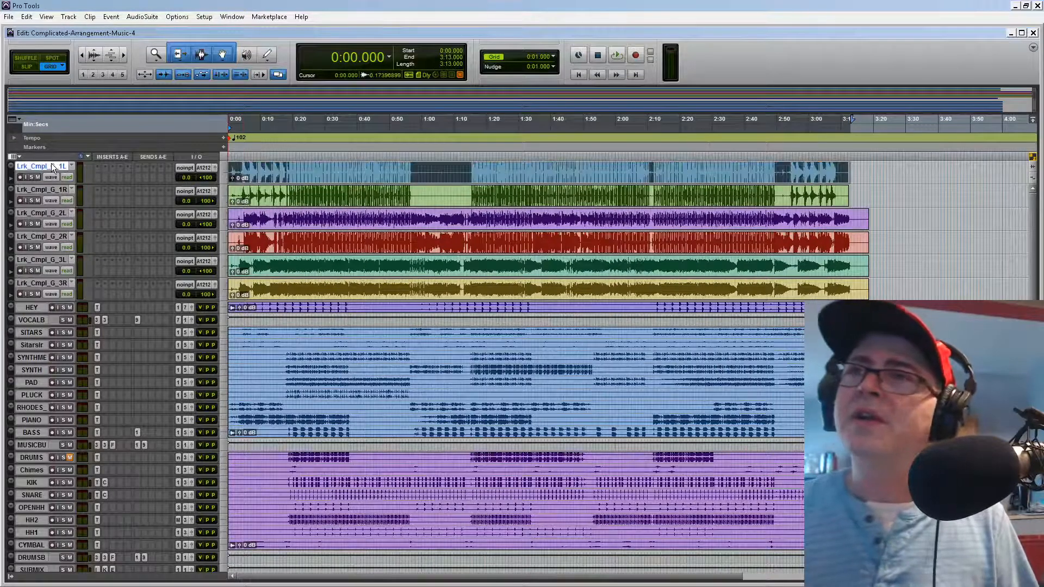
right_click(53, 164)
left_click(116, 281)
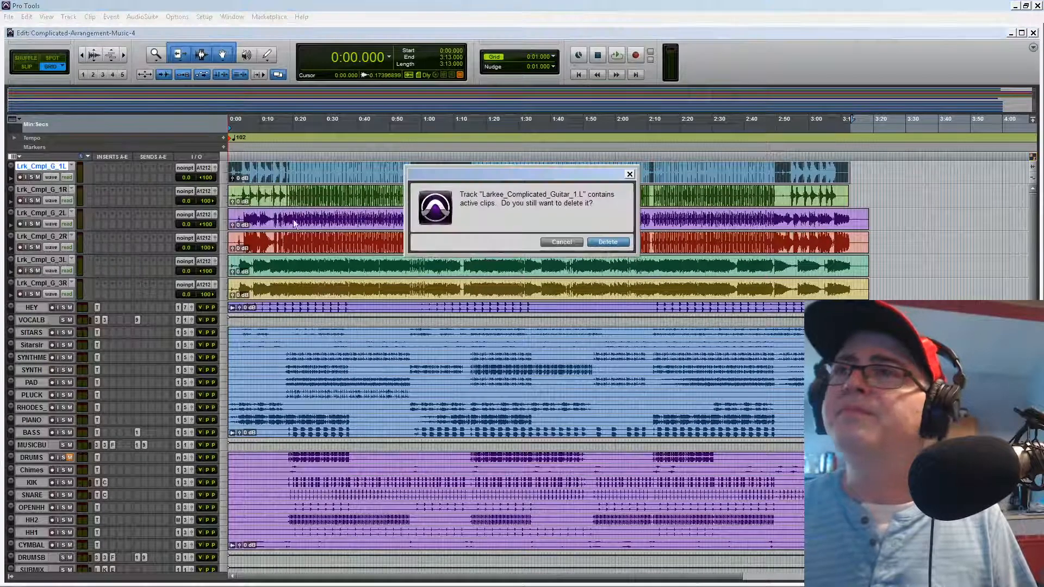
left_click(616, 239)
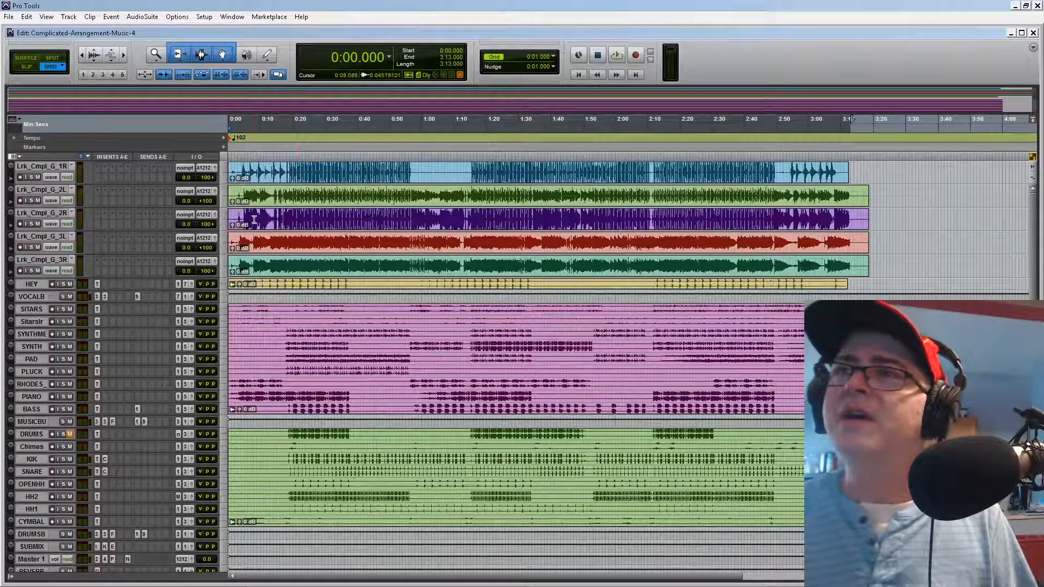
right_click(31, 212)
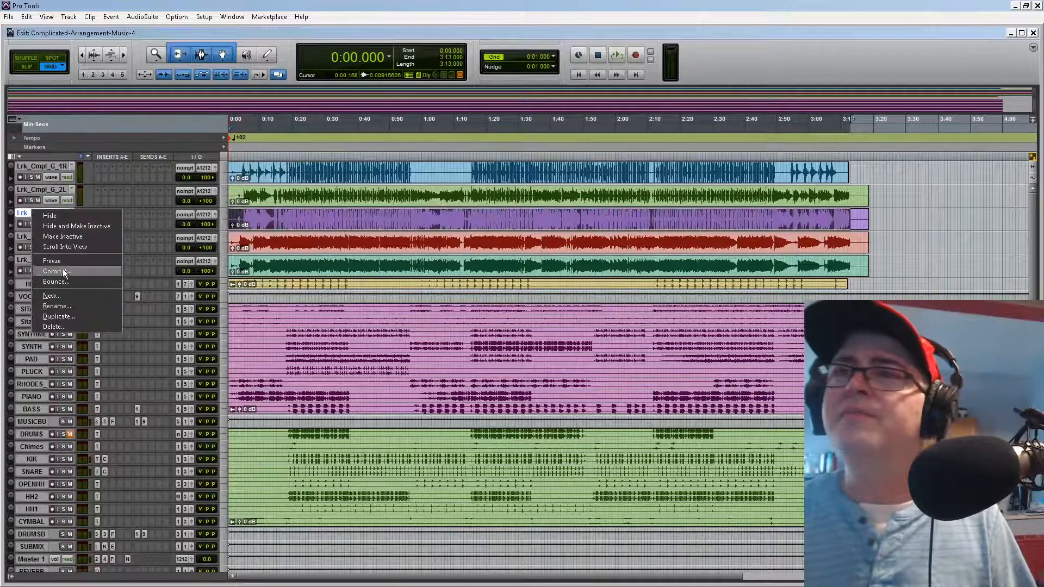
left_click(81, 325)
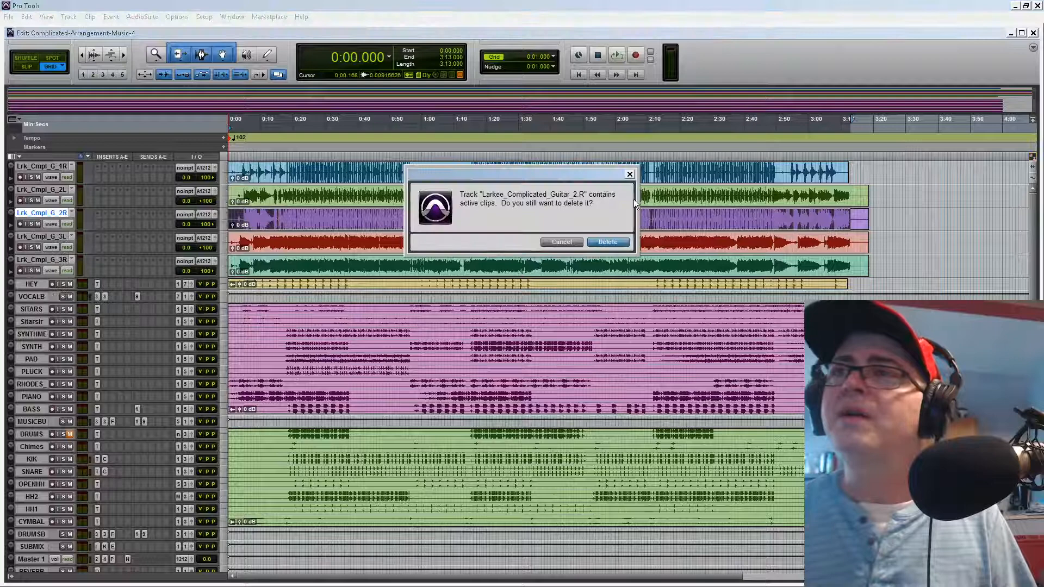
left_click(608, 242)
left_click(48, 236)
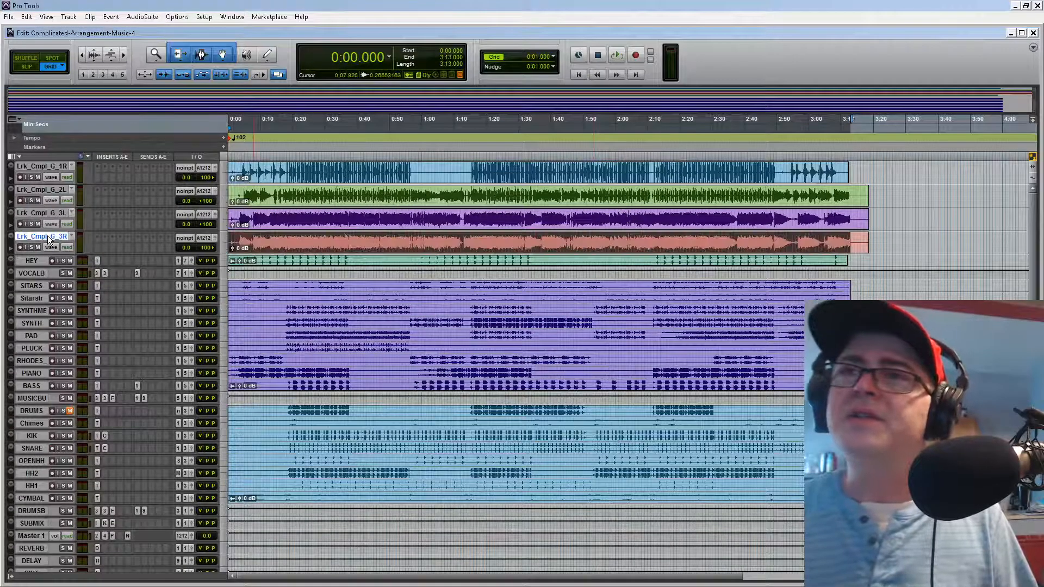
right_click(47, 236)
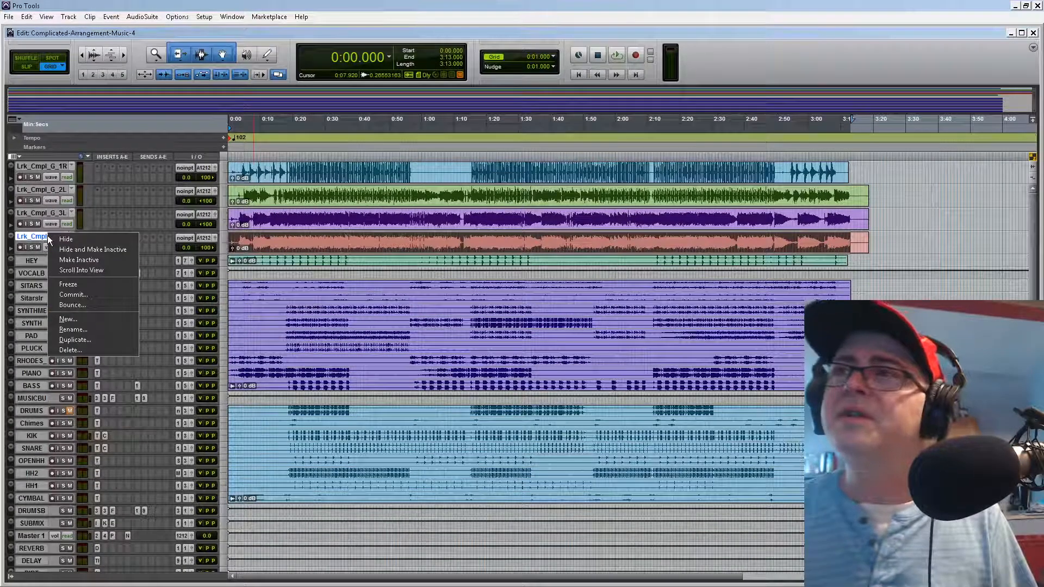
left_click(87, 349)
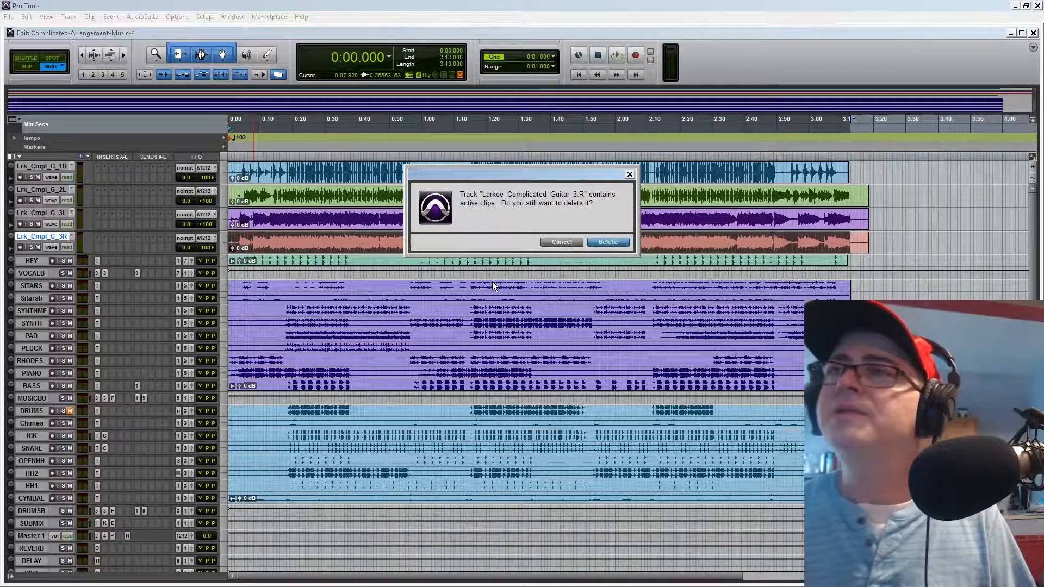
left_click(608, 241)
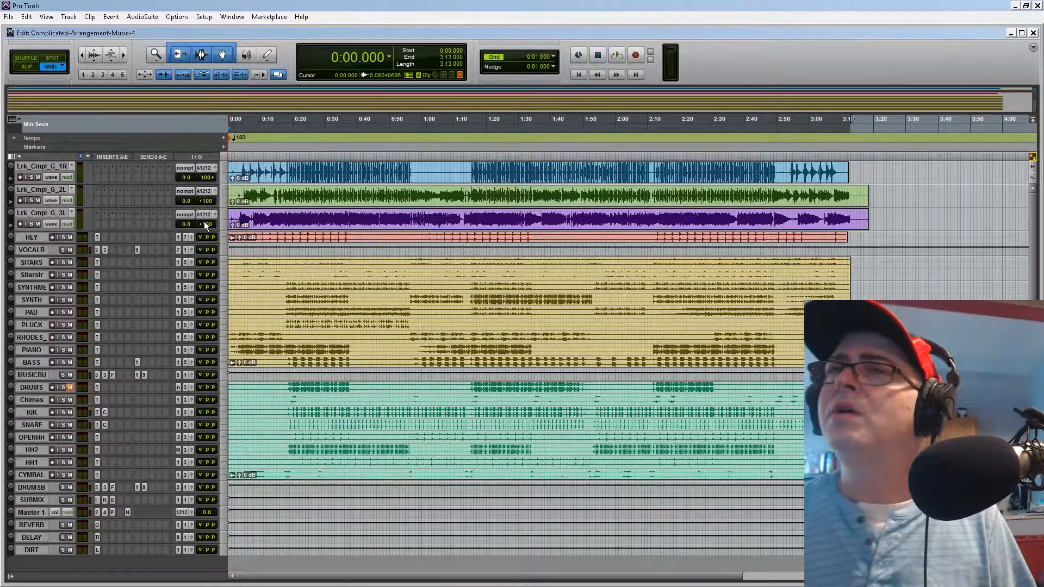
Step: Pan the Lrk_Cmpl_G_3L track to 27 left and briefly play the session
left_click_drag(208, 226, 225, 230)
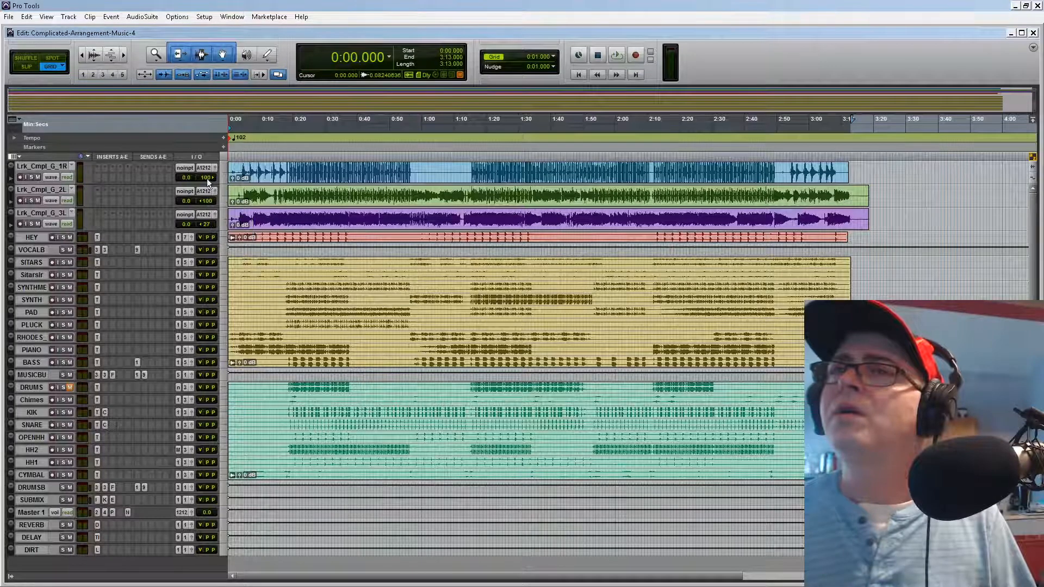
key("space")
key("space")
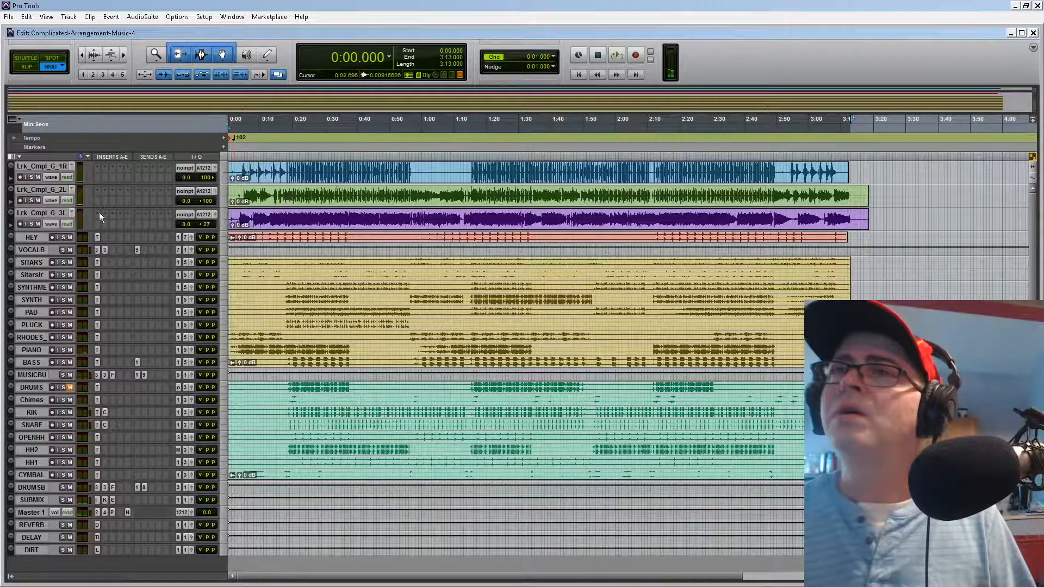
Step: Solo the three guitar tracks and play the timeline range from 0:24 to 0:34
left_click(32, 224)
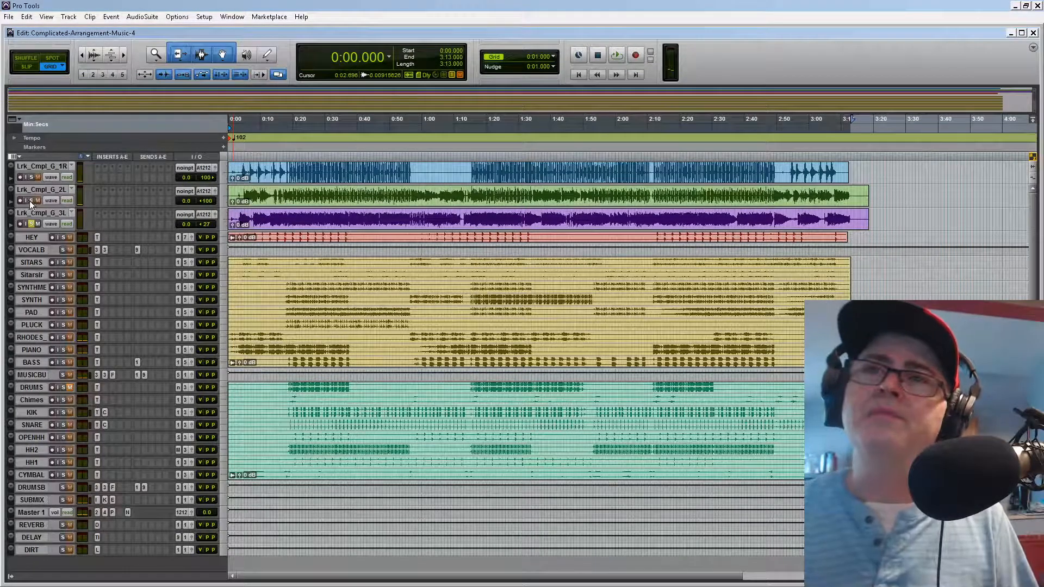
key("space")
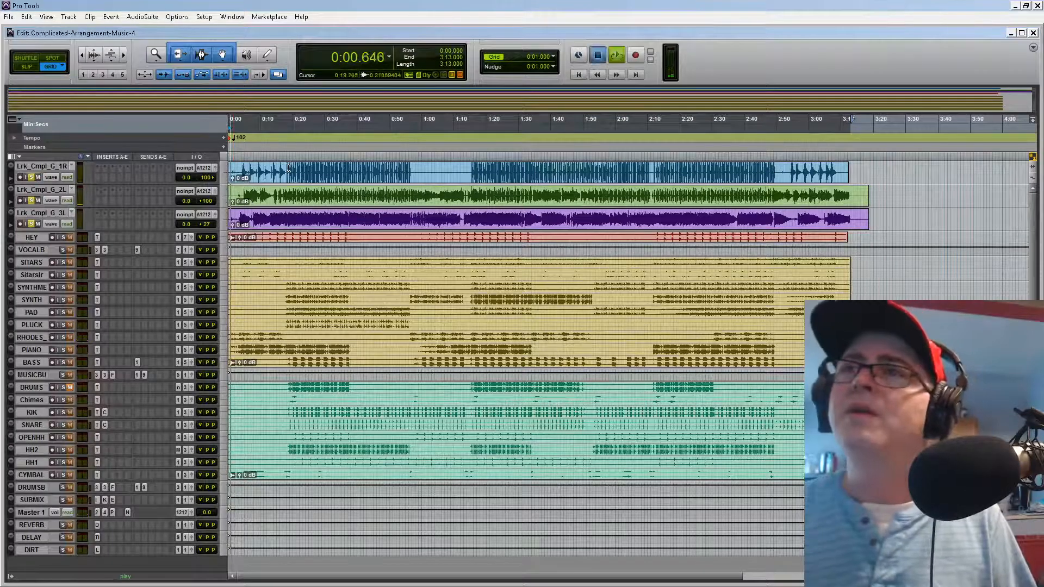
key("space")
left_click_drag(290, 173, 337, 155)
left_click(335, 181)
key("space")
key("space")
key("space")
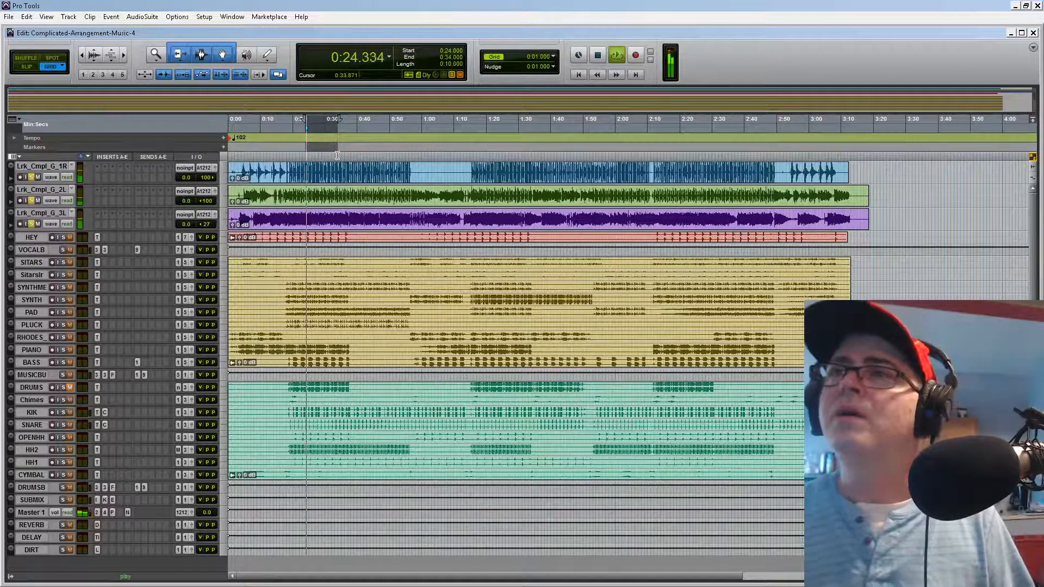
Step: In the Mix window, insert the mono Trim plug-in in the first insert slot of the three guitar tracks
key("ctrl+equal")
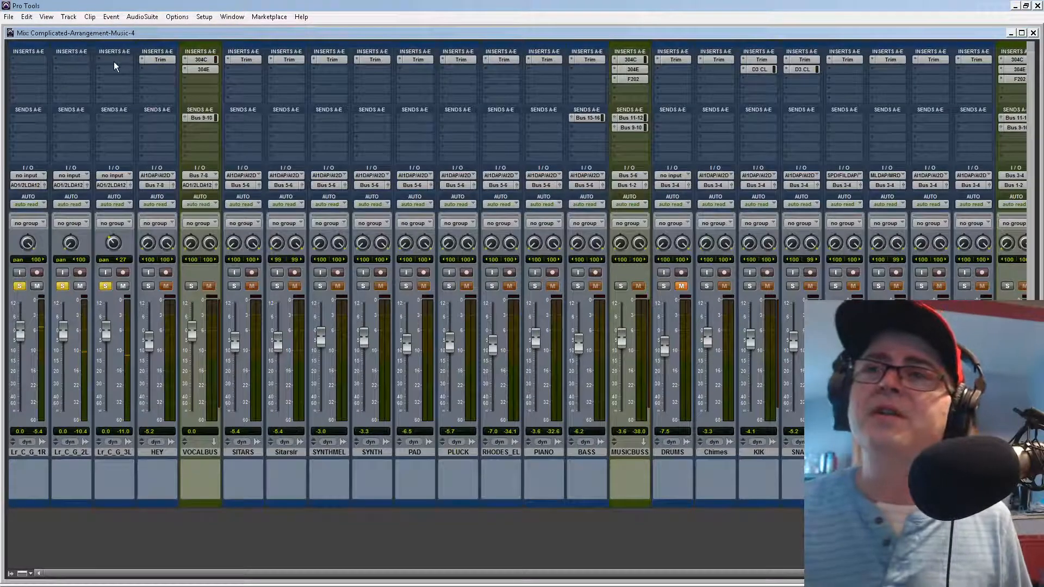
left_click(38, 59)
mouse_move(59, 76)
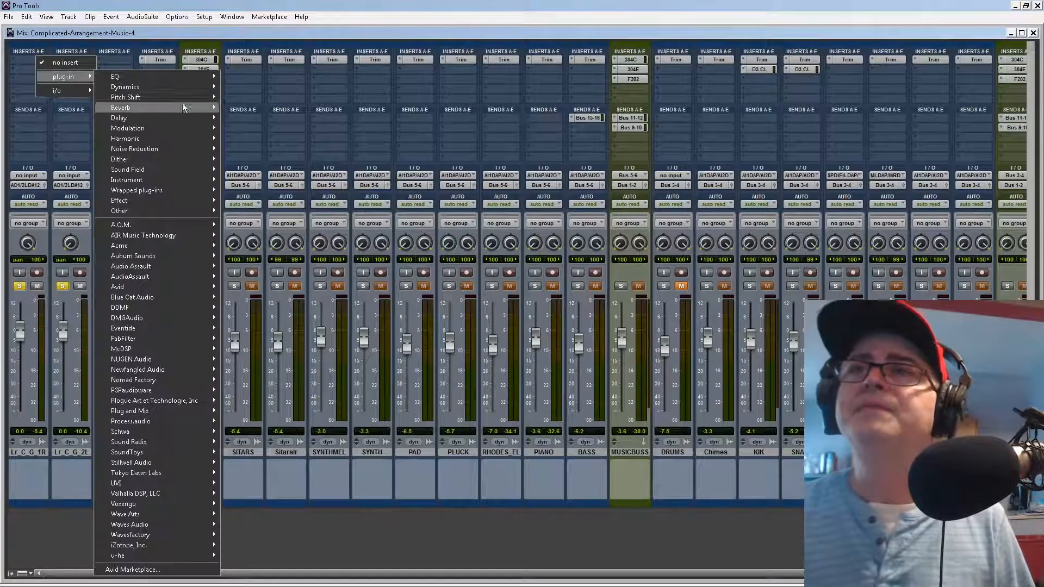
mouse_move(174, 213)
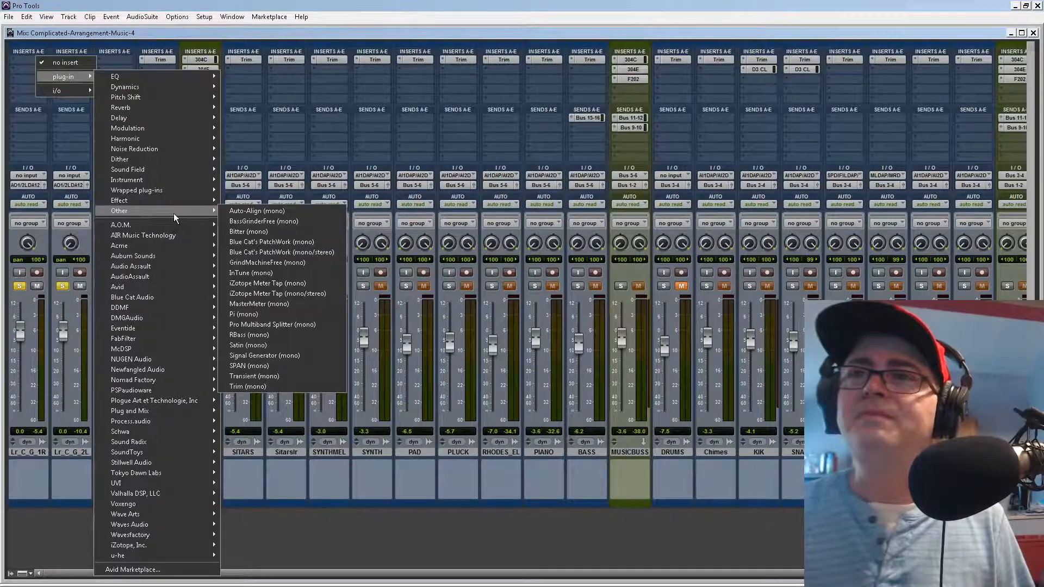
left_click(315, 387)
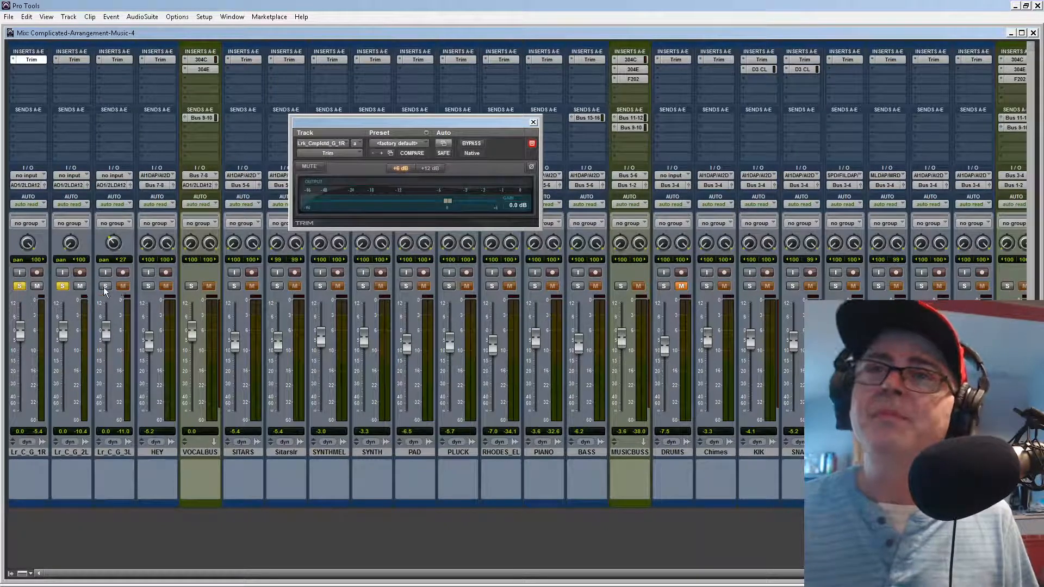
Step: Keep only the first guitar track soloed, pan it to 100 left, and set its Trim gain to -6.4 dB during playback
left_click(66, 286)
key("space")
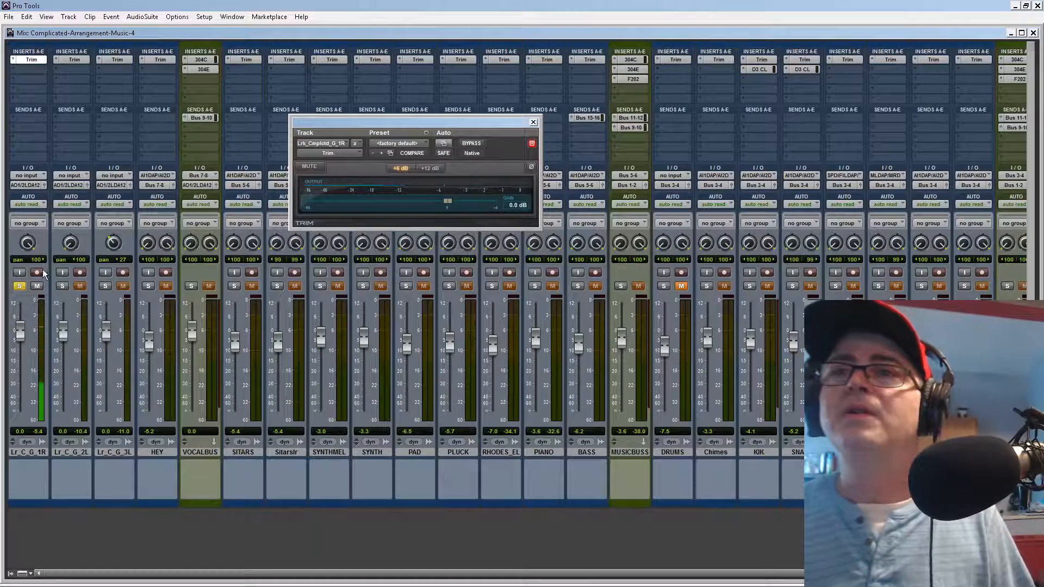
left_click_drag(27, 245, 21, 328)
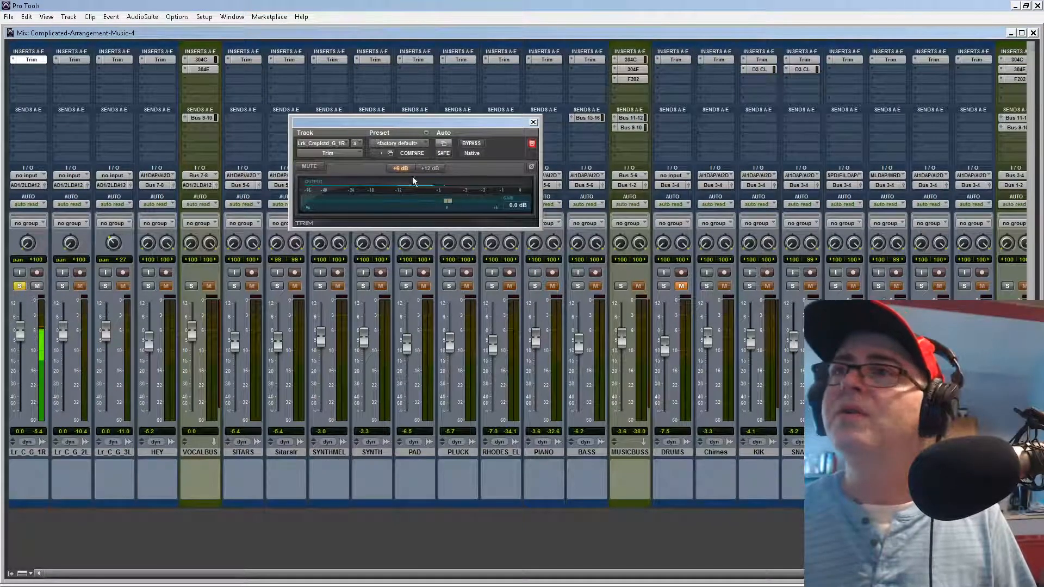
left_click_drag(452, 200, 419, 213)
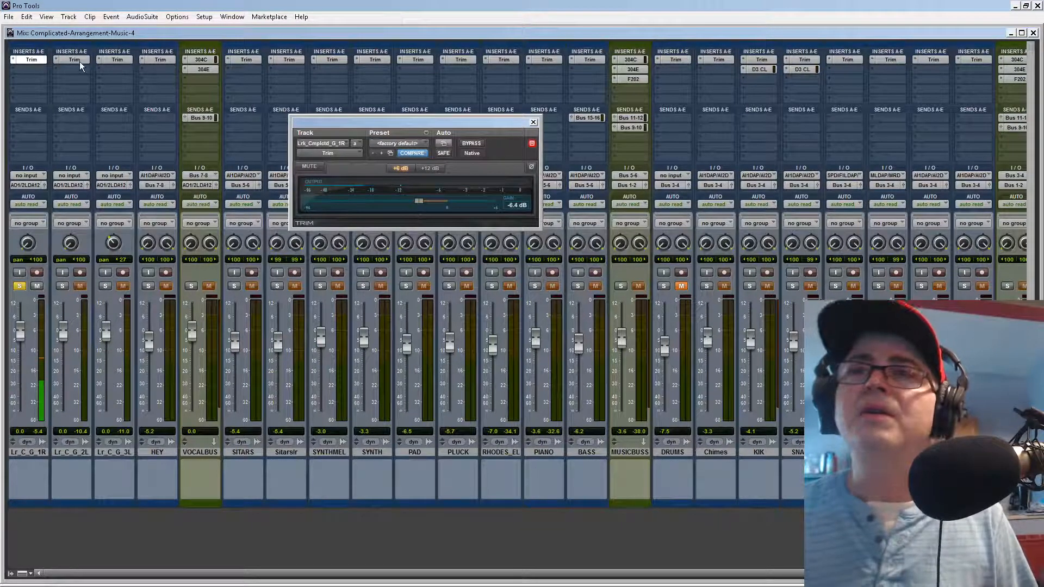
Step: Solo the second guitar track as well, pan it to 97 right, and set its Trim gain to -1.7 dB
left_click(63, 285)
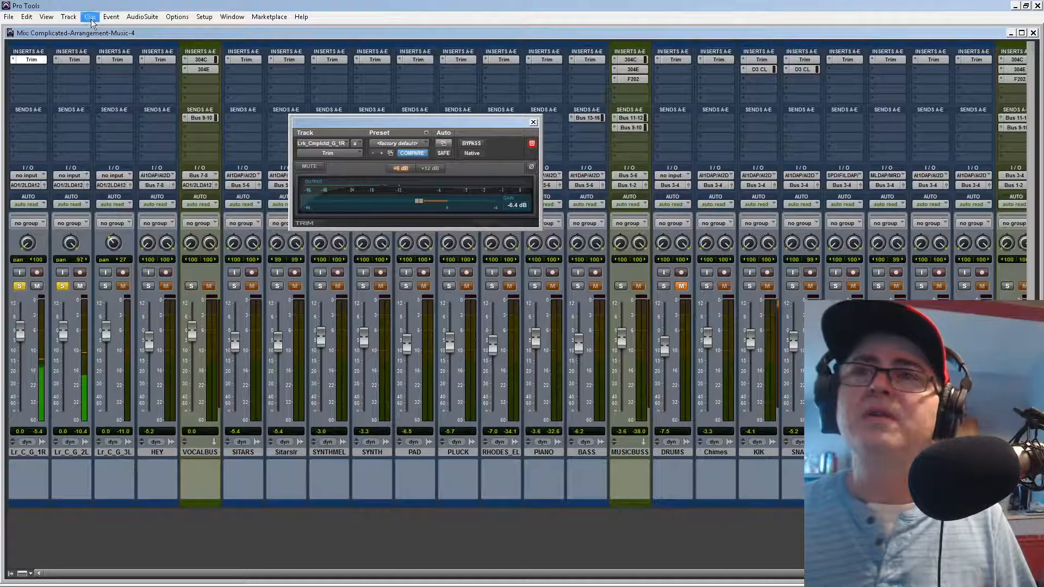
left_click(74, 60)
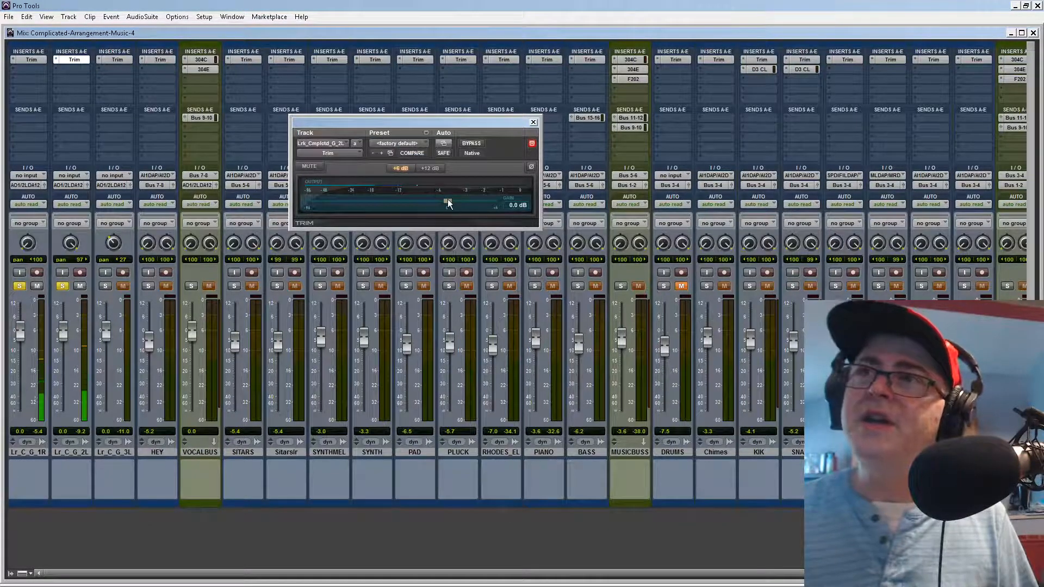
left_click_drag(447, 200, 435, 199)
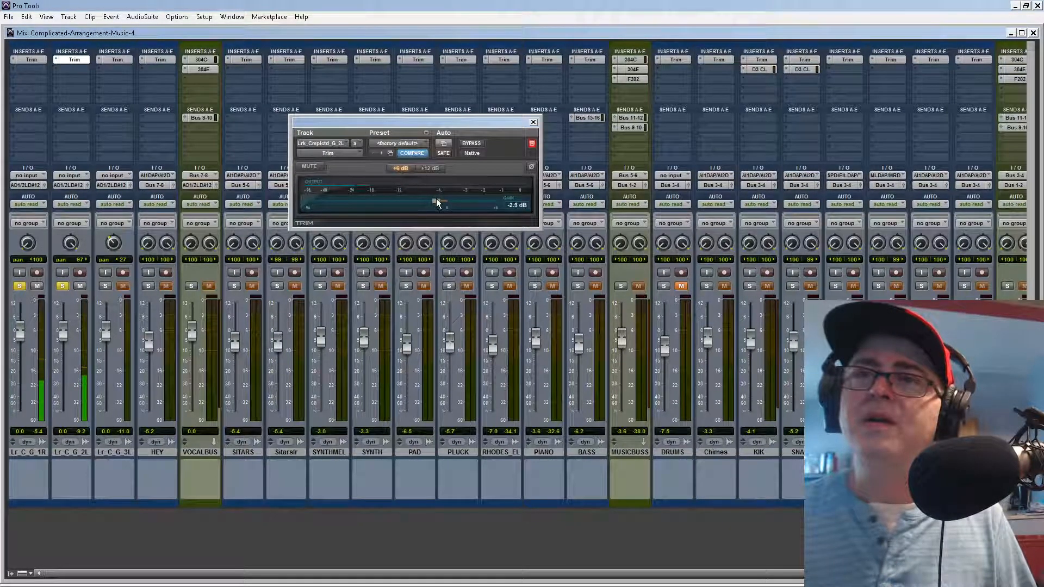
left_click_drag(435, 200, 441, 200)
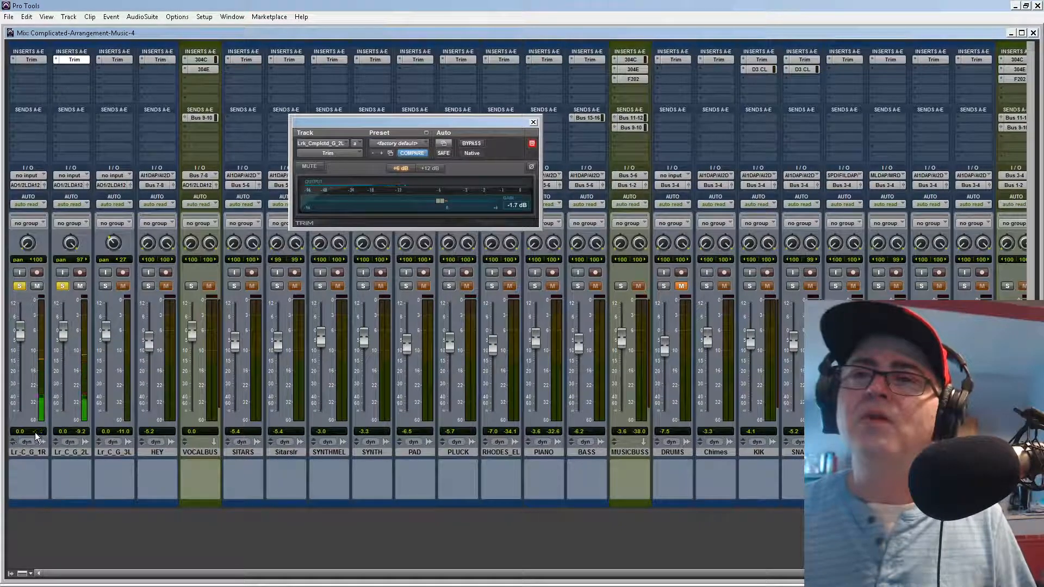
Step: Solo the third guitar track and set its Trim gain to -7.7 dB, and set the second guitar's Trim gain to -3.6 dB
left_click(108, 288)
left_click(117, 60)
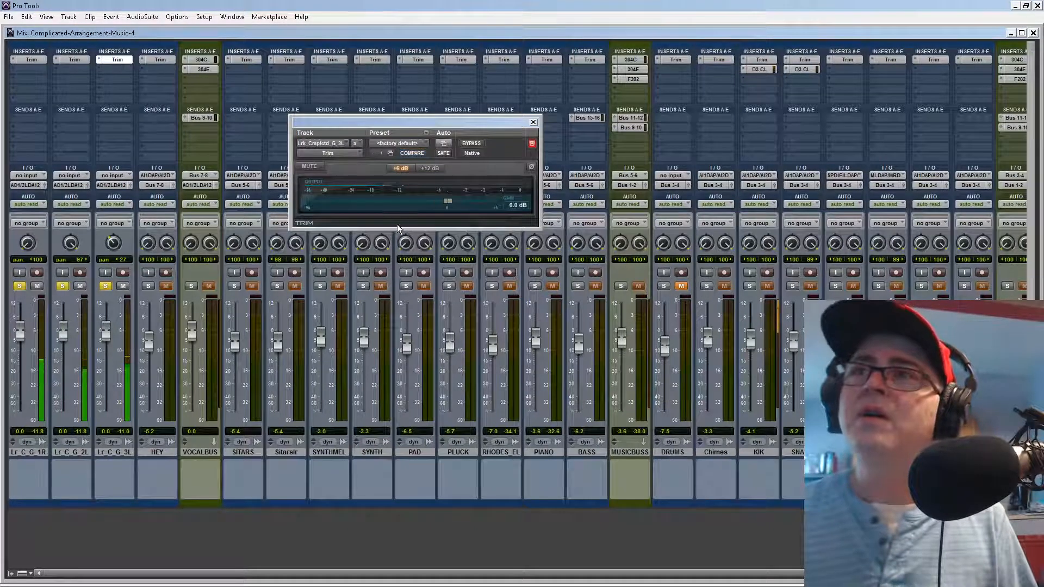
left_click_drag(440, 202, 412, 201)
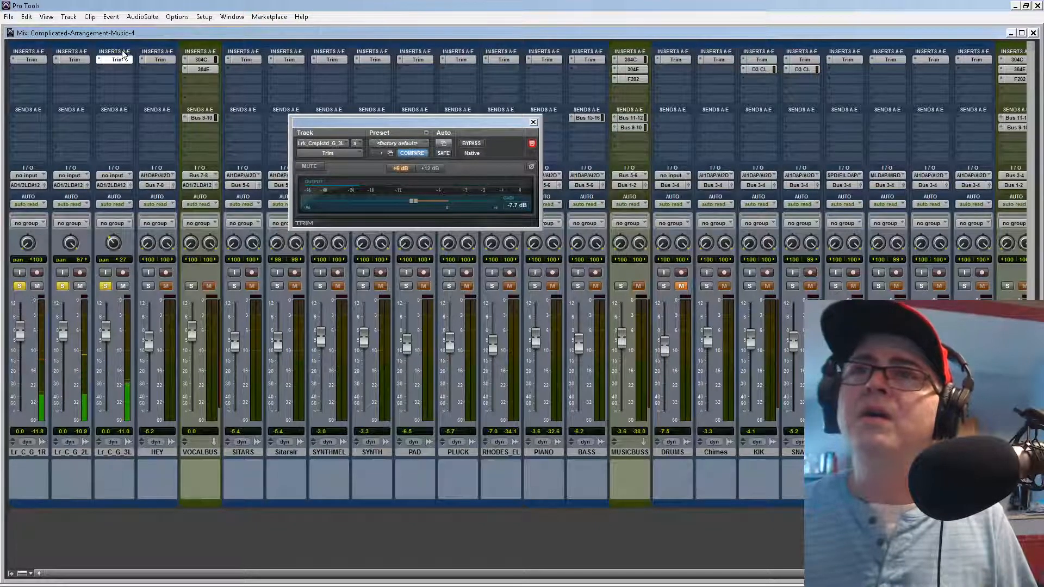
left_click(79, 59)
left_click_drag(441, 201, 433, 200)
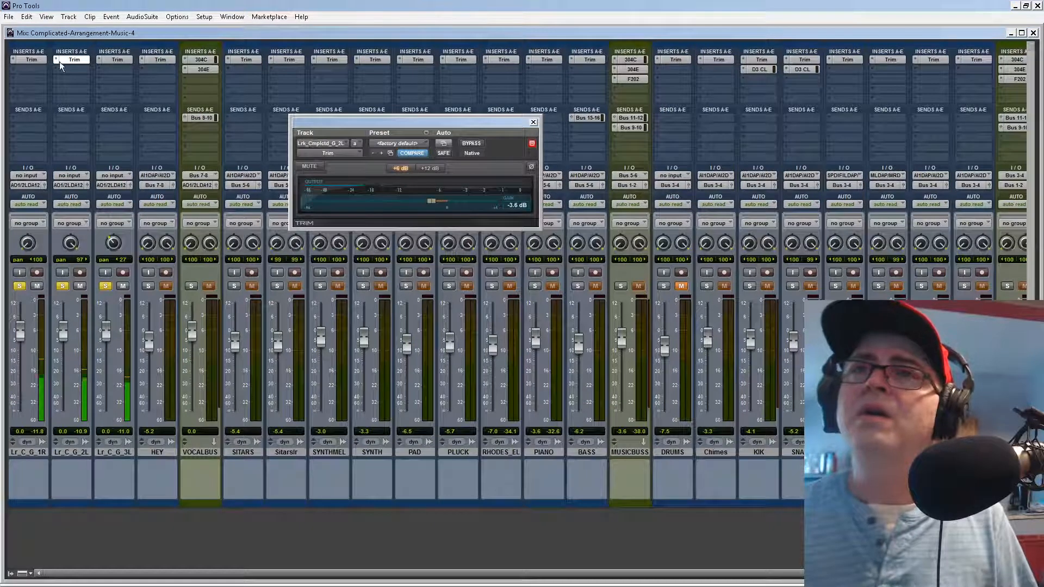
Step: Set the first guitar track's Trim gain to -8.2 dB, and reset the third guitar track's pan to centre
left_click(37, 57)
left_click_drag(412, 201, 416, 200)
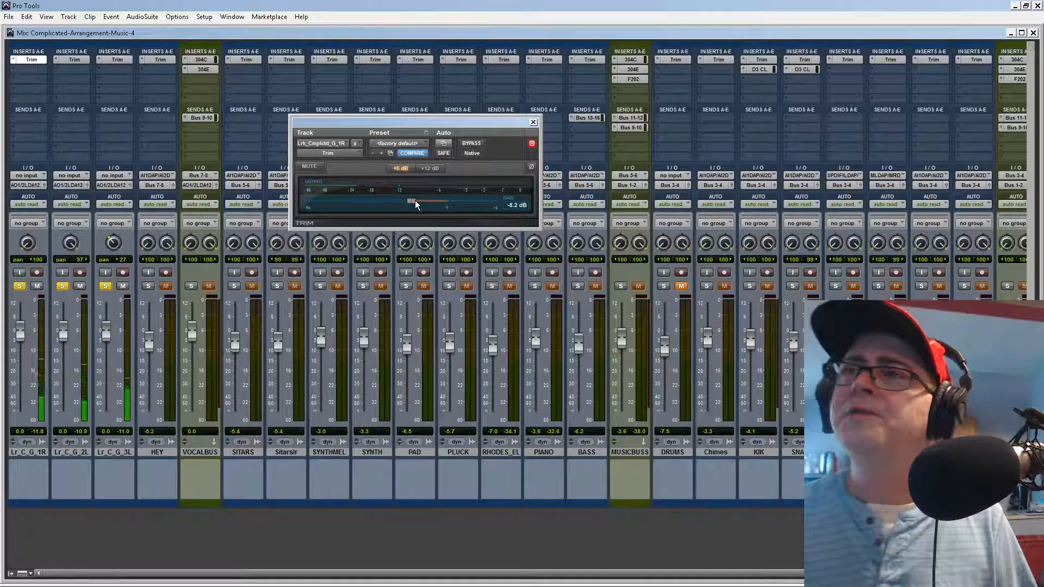
left_click(533, 123)
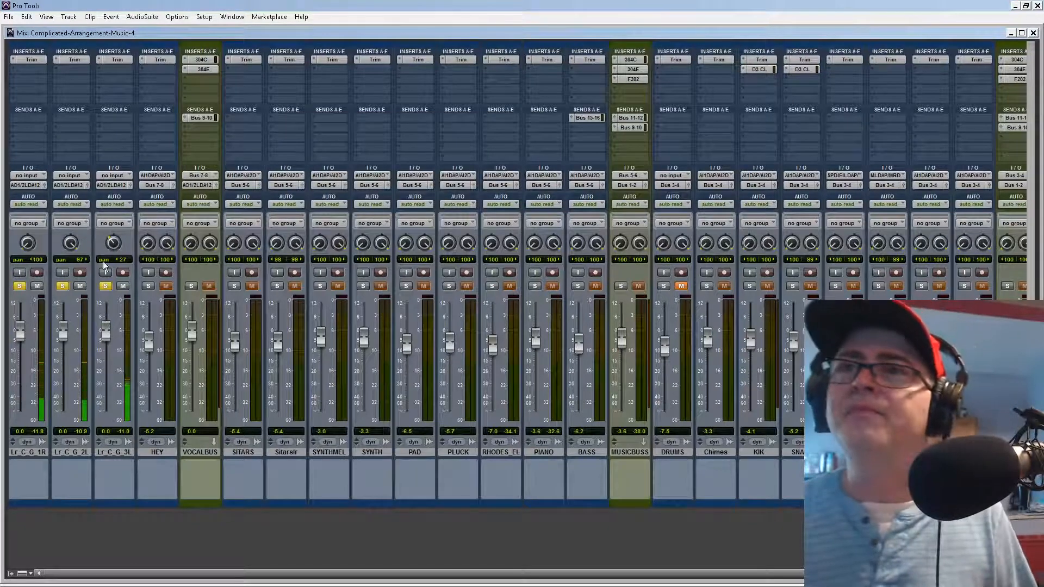
left_click(113, 243, "alt")
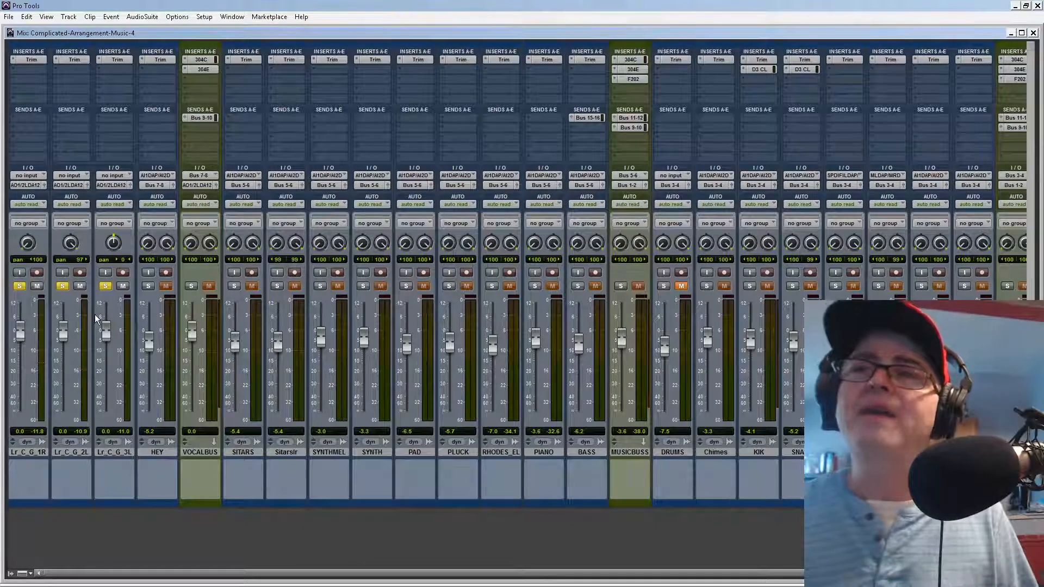
Step: Create one stereo Aux Input track and place it directly after the third guitar track
left_click(26, 17)
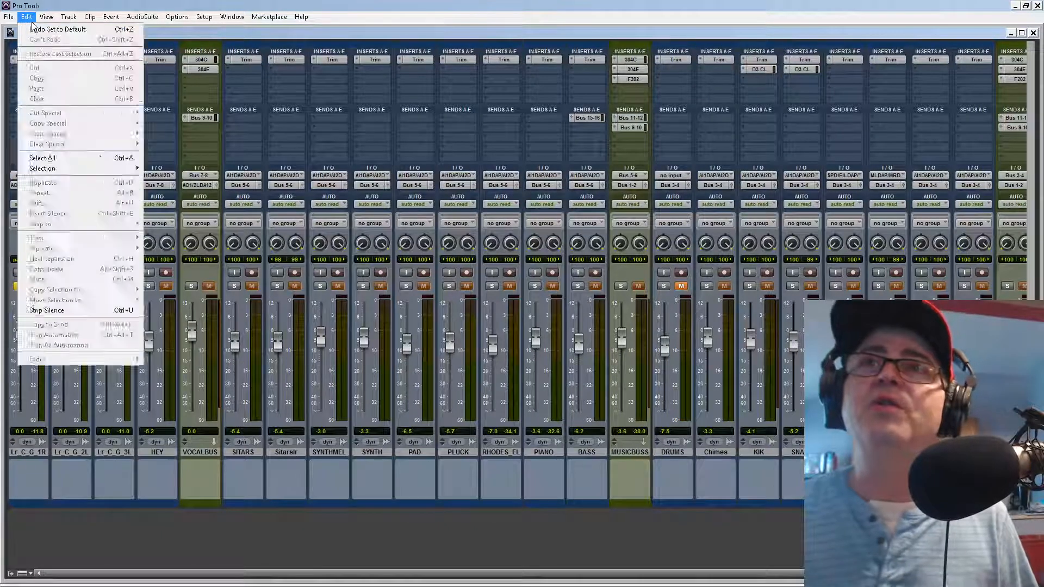
left_click(76, 29)
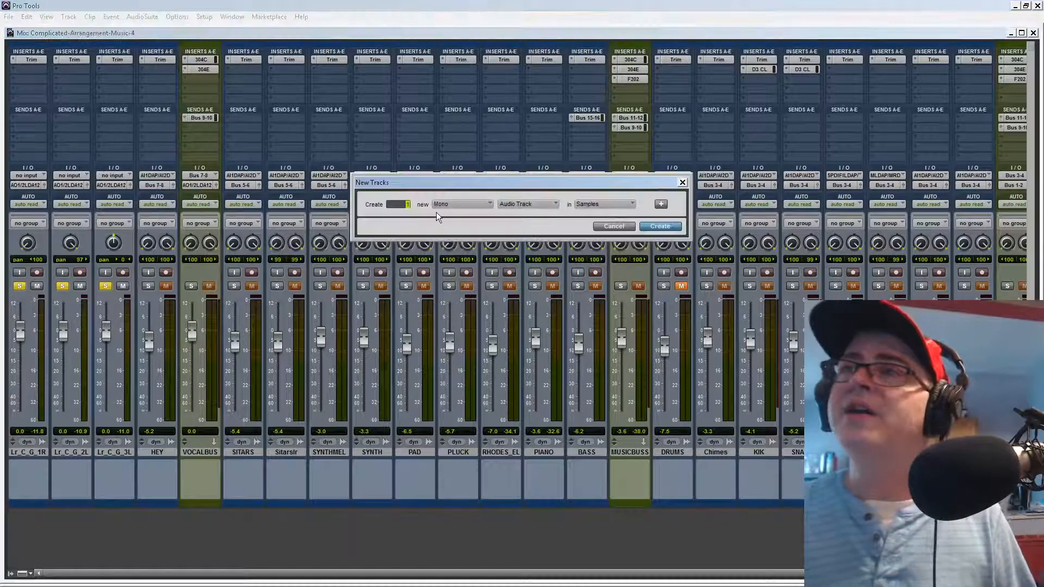
left_click(455, 204)
left_click(521, 202)
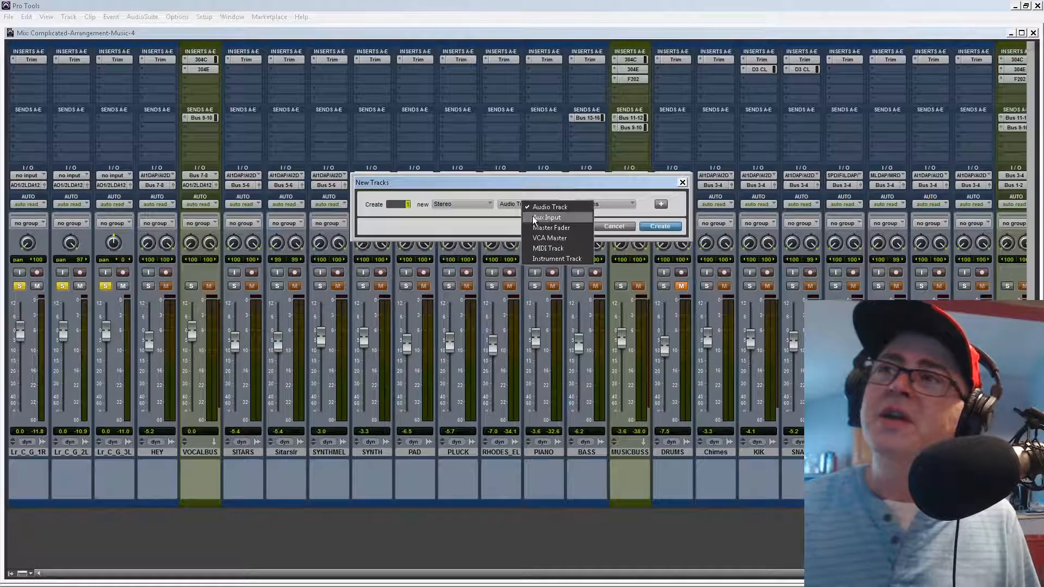
left_click(569, 217)
left_click(644, 224)
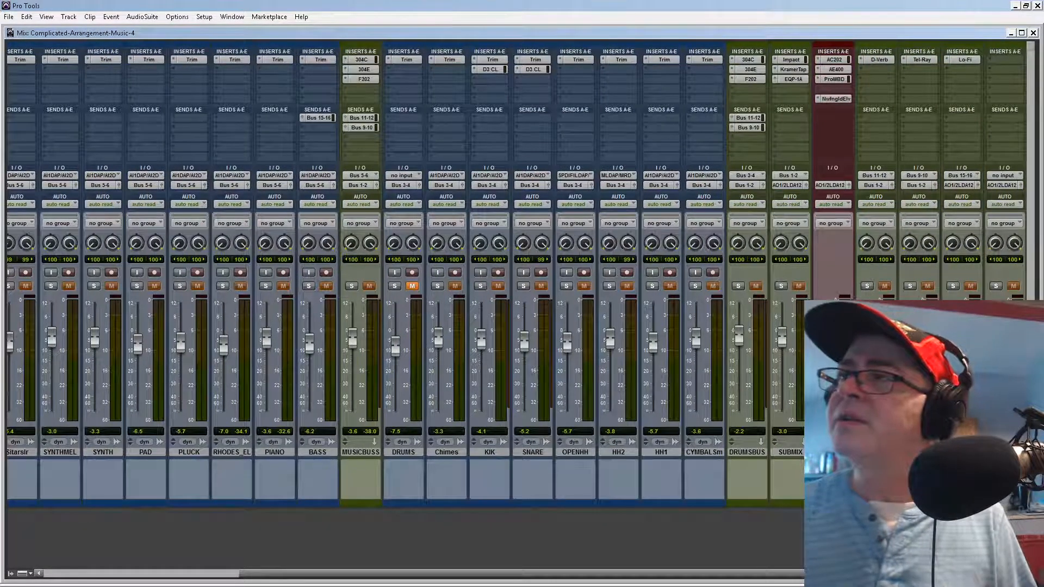
scroll(517, 275, "left", 5)
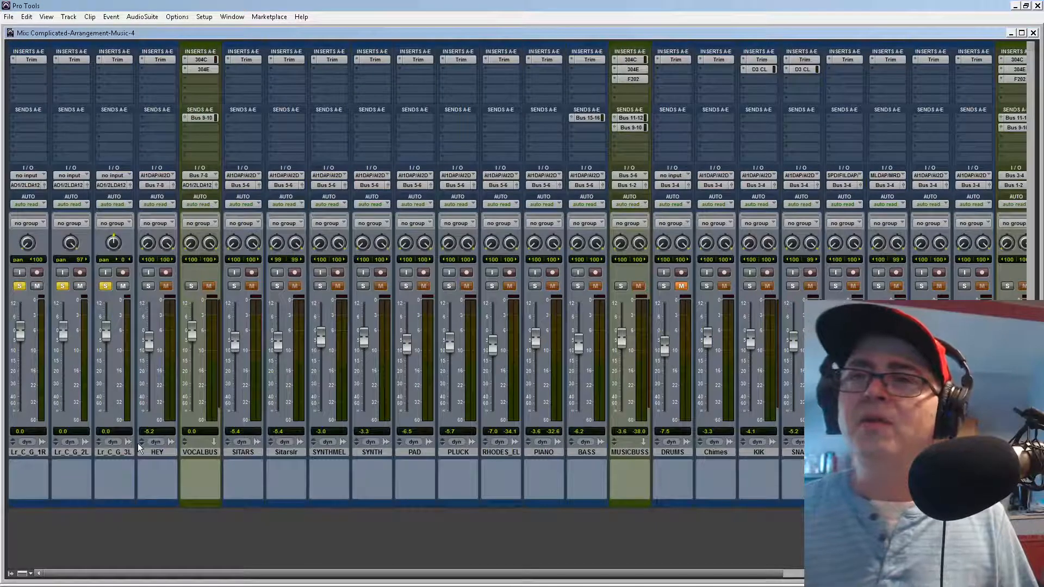
left_click_drag(139, 442, 155, 452)
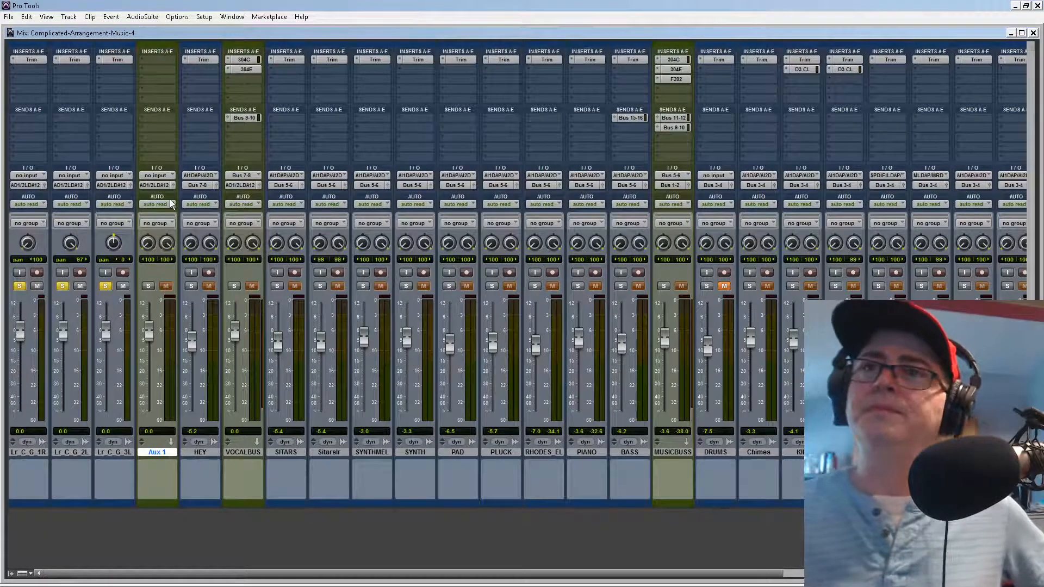
Step: Set the new aux track's output to Bus 1-2 and its input to Bus 17-18
left_click(158, 186)
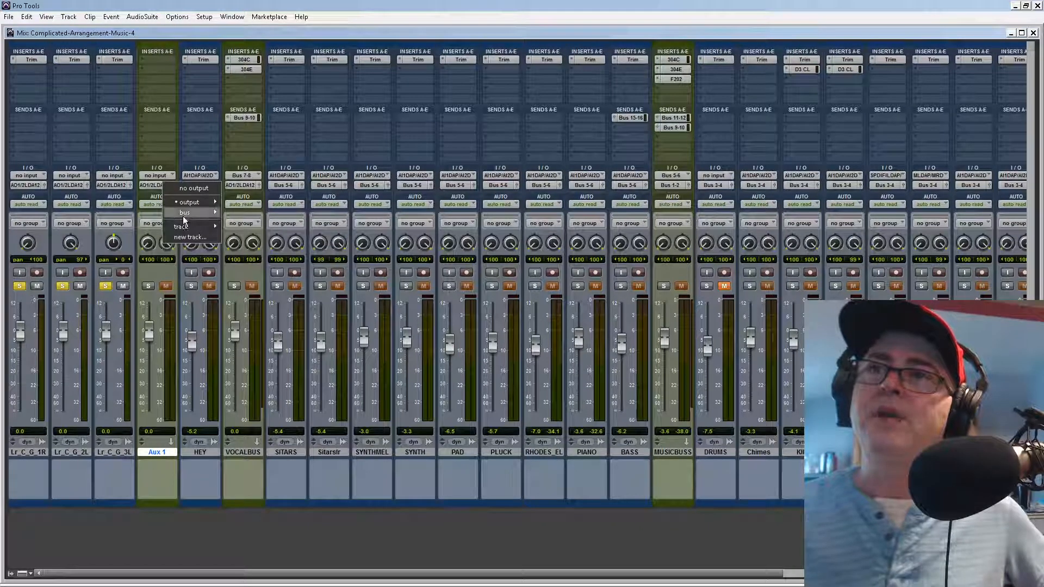
mouse_move(185, 215)
left_click(271, 158)
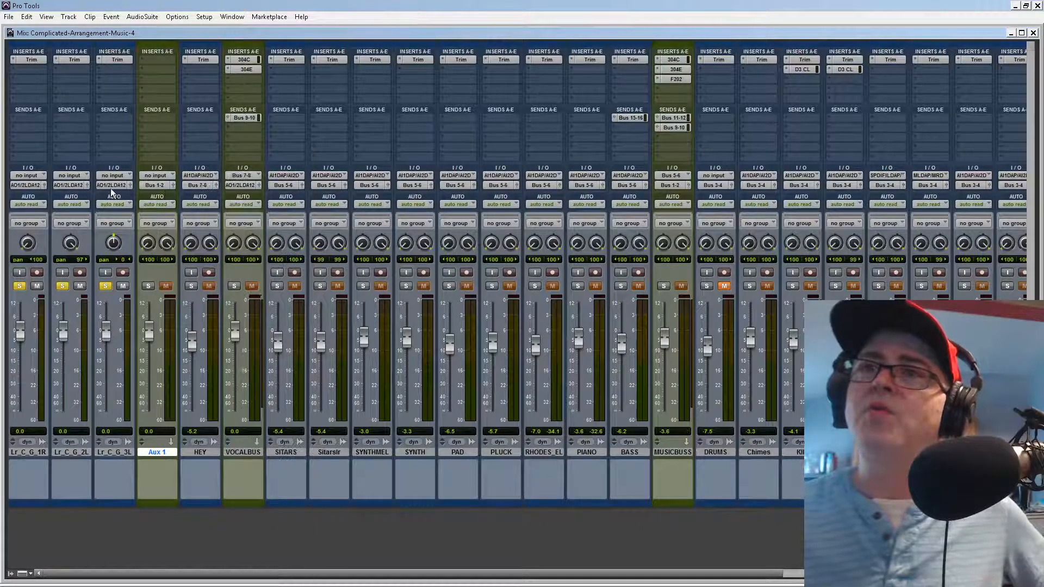
left_click(156, 176)
mouse_move(202, 203)
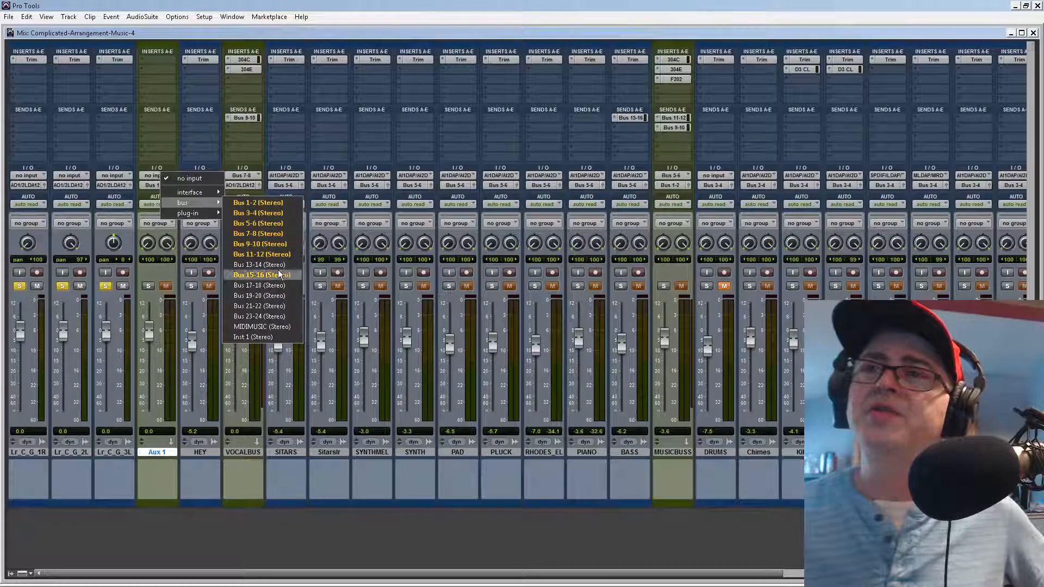
left_click(278, 288)
Step: Route the outputs of all three guitar tracks to the stereo Bus 17-18
left_click(113, 185)
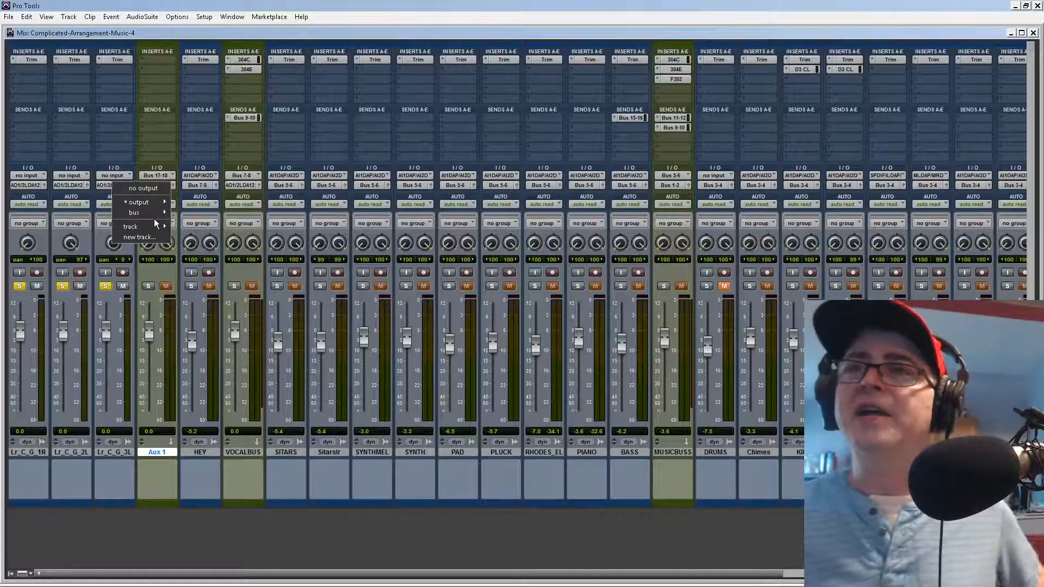
mouse_move(154, 212)
left_click(194, 406)
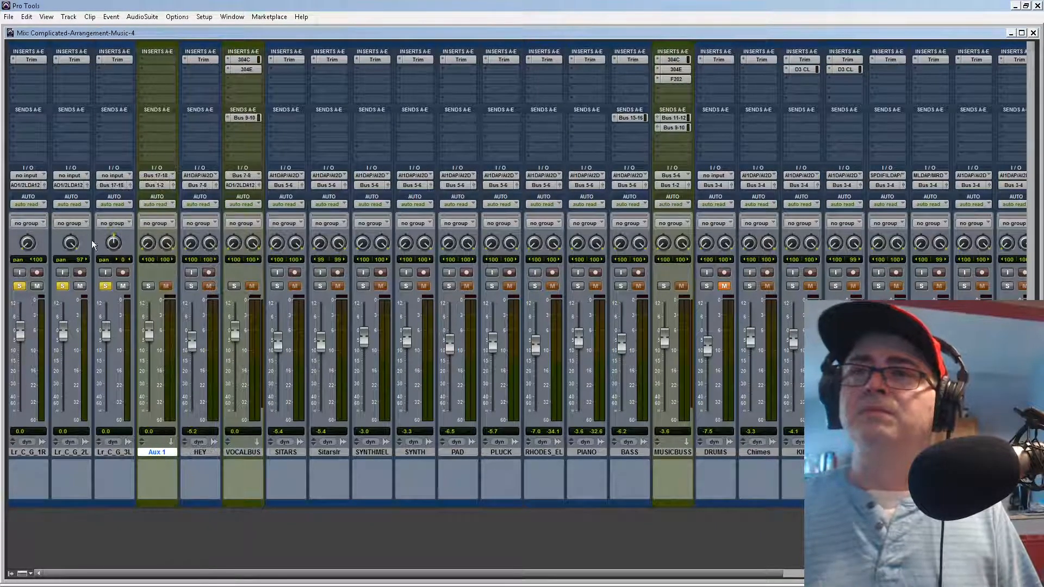
left_click(70, 186)
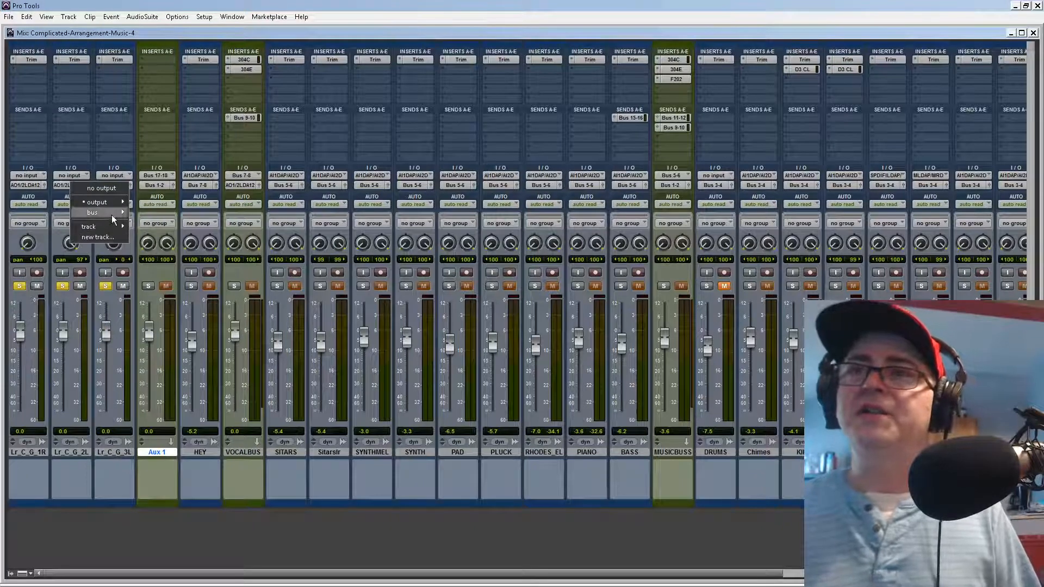
mouse_move(112, 215)
left_click(144, 403)
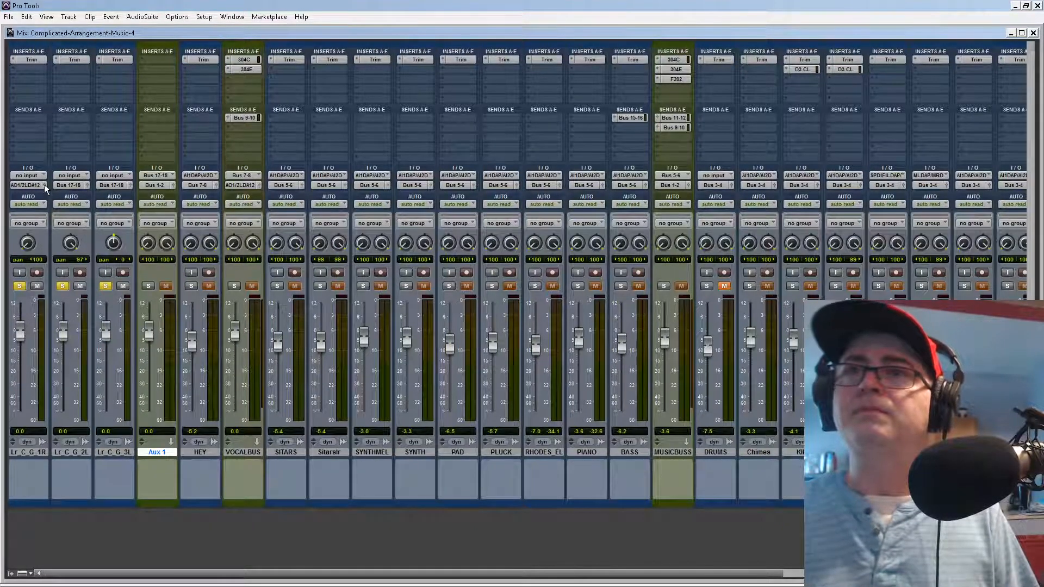
mouse_move(77, 215)
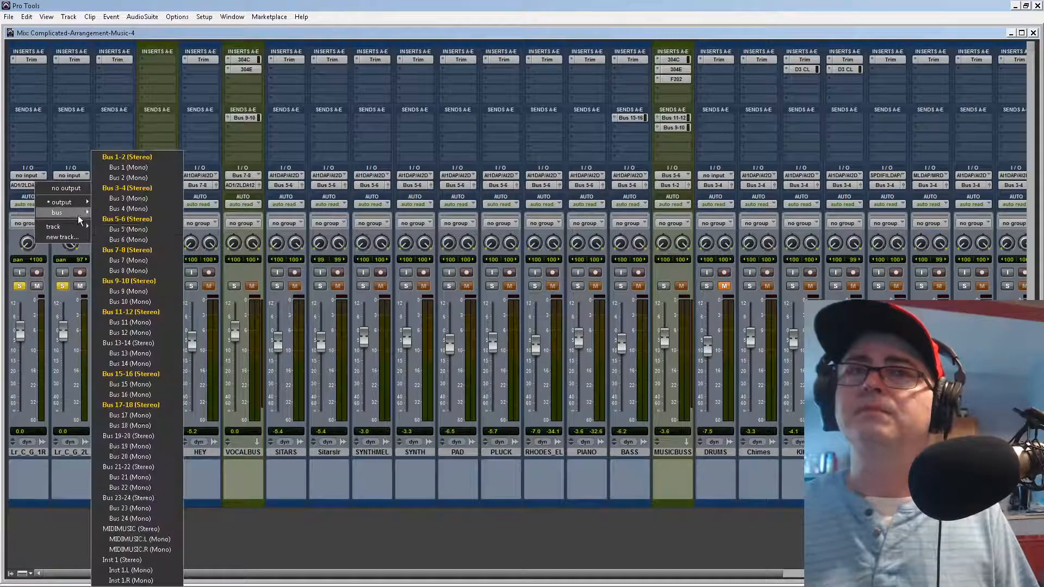
left_click(145, 405)
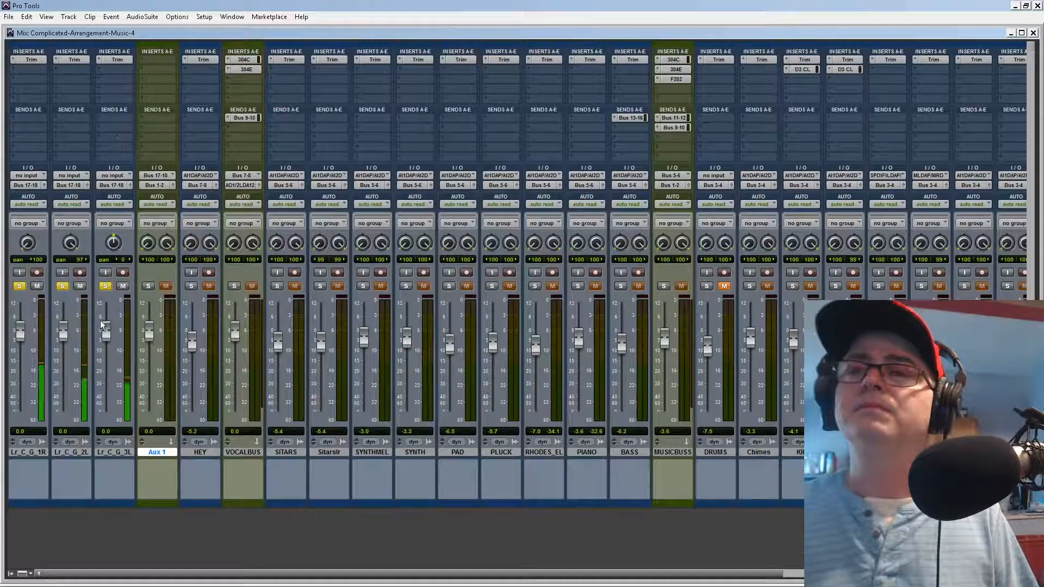
Step: Lower the first guitar's fader to -1.1 dB, and solo the guitar aux and SUBMIX tracks as well
left_click_drag(23, 332, 24, 335)
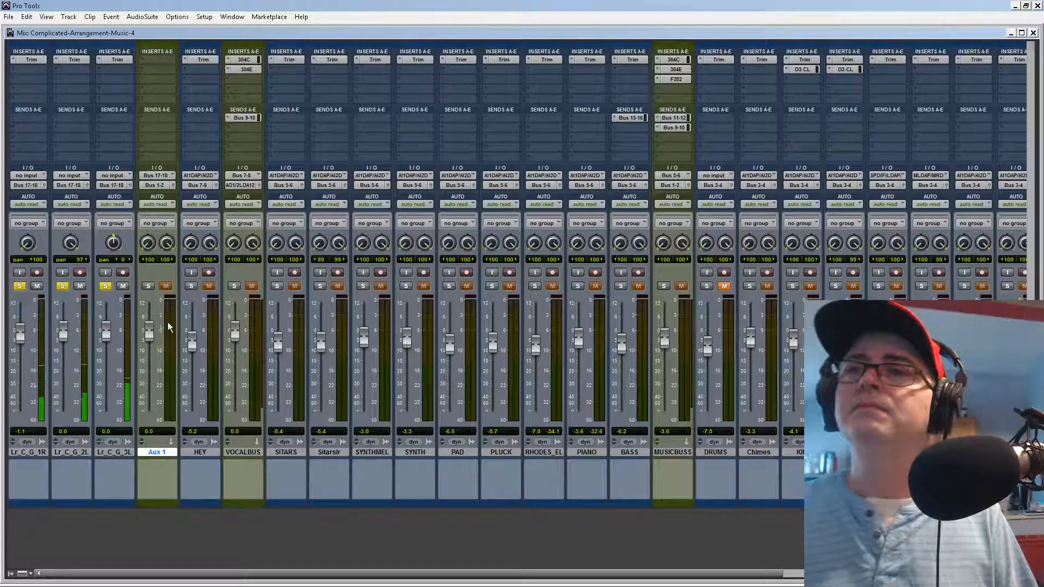
left_click(148, 286)
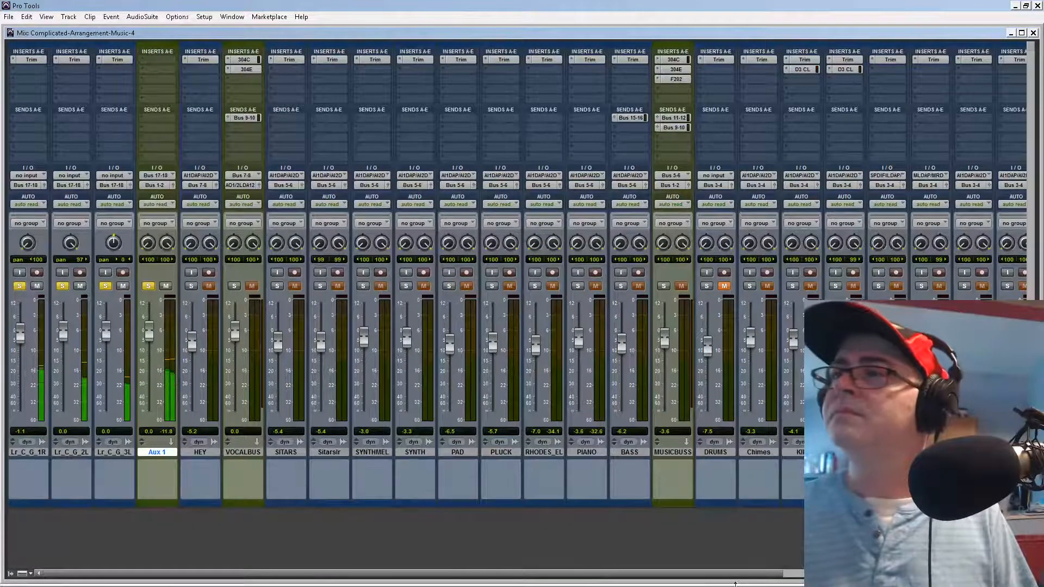
left_click_drag(716, 575, 957, 576)
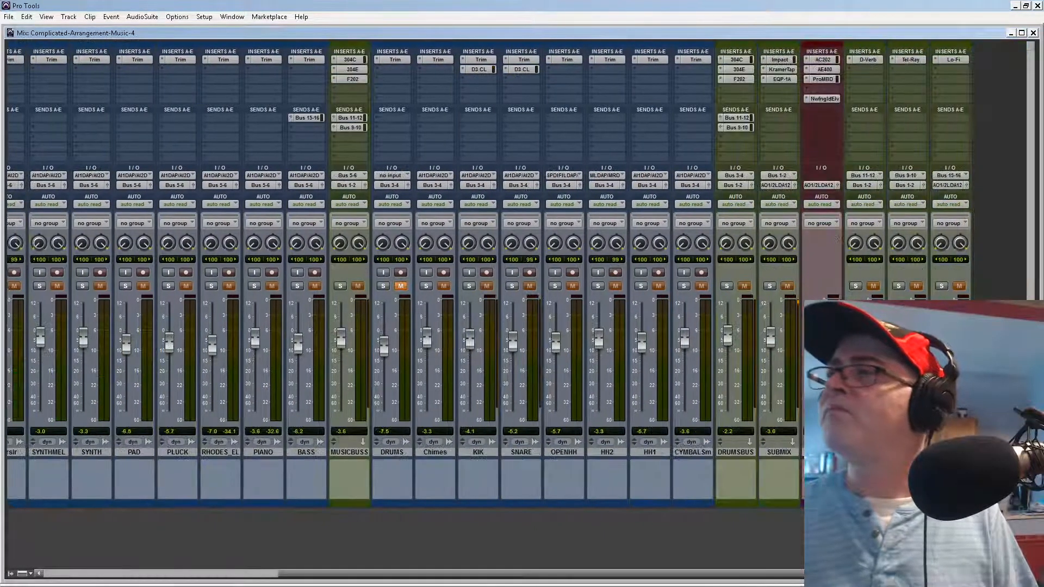
left_click(773, 287)
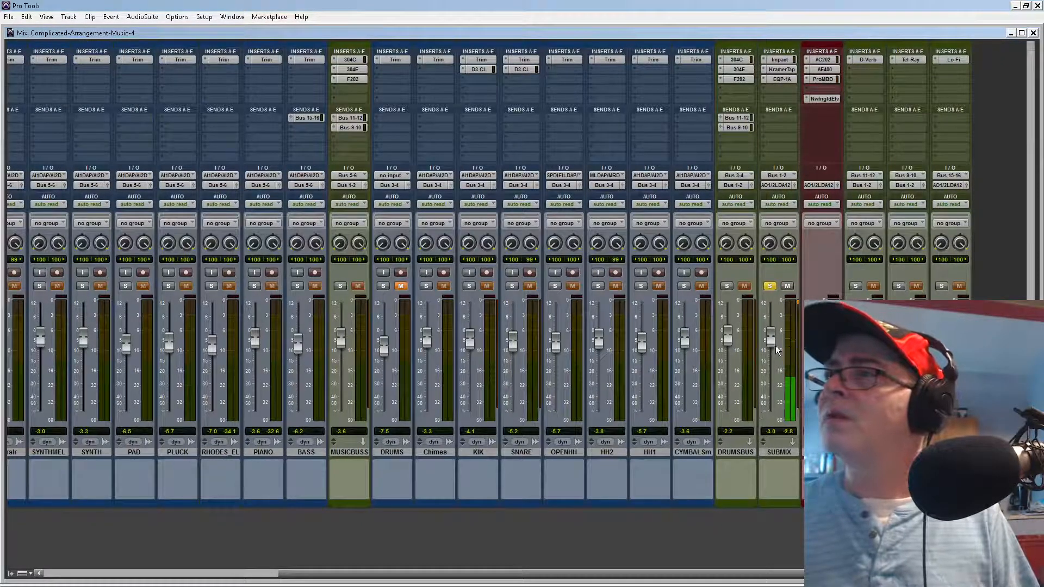
left_click_drag(708, 574, 178, 562)
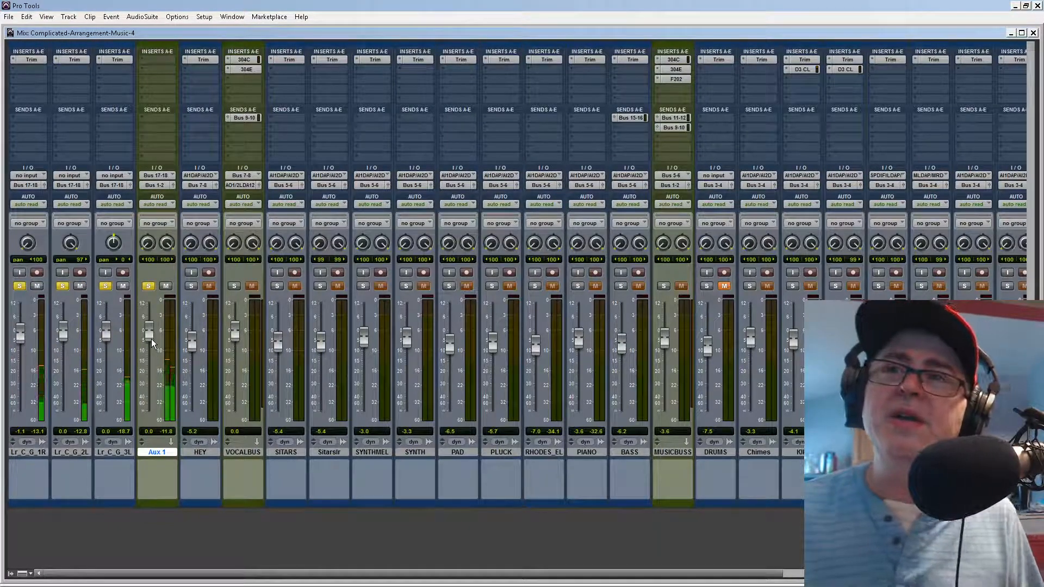
Step: Insert the stereo multichannel 304C compressor in the guitar aux track's first insert slot
left_click(156, 58)
mouse_move(183, 77)
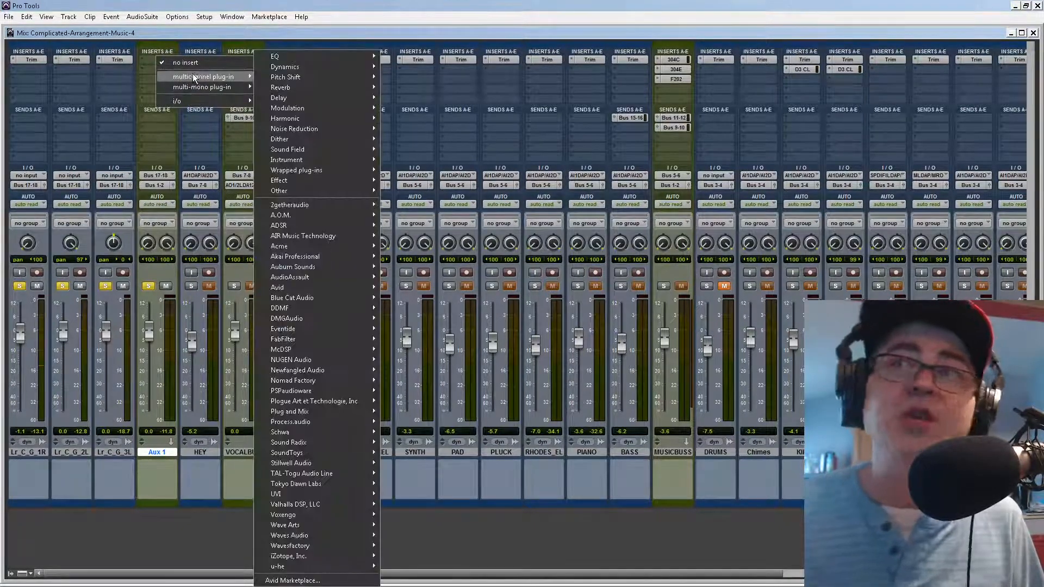
mouse_move(322, 71)
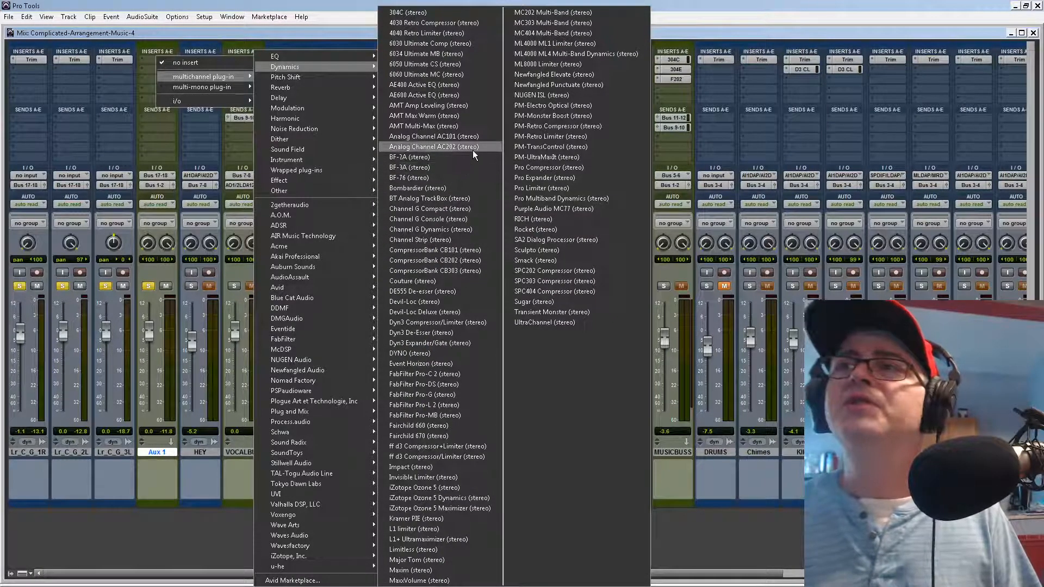
left_click(455, 12)
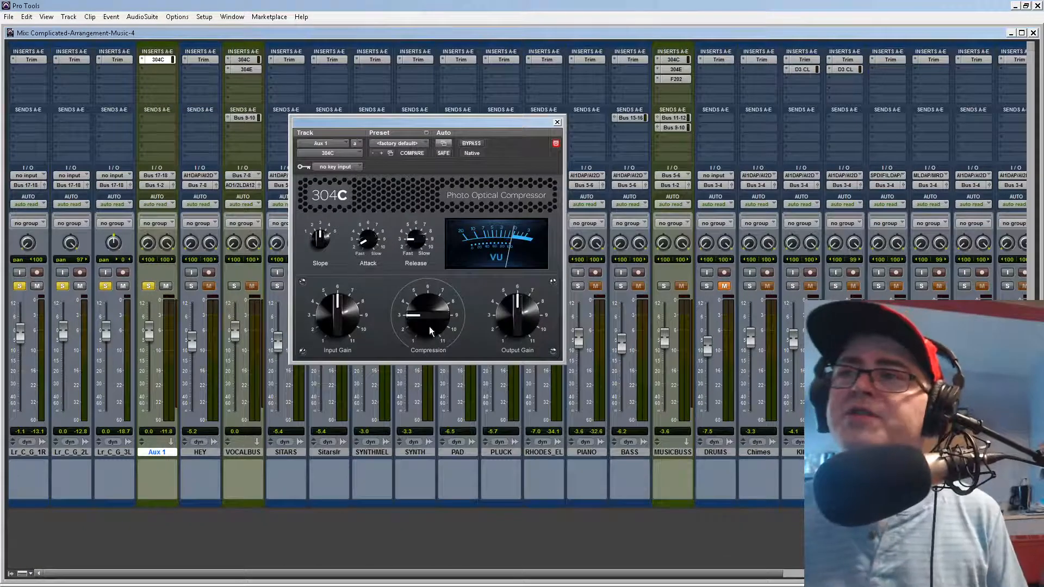
Step: During playback, increase the 304C's compression, make its attack and release slower, and raise its output gain slightly
left_click_drag(432, 312, 438, 277)
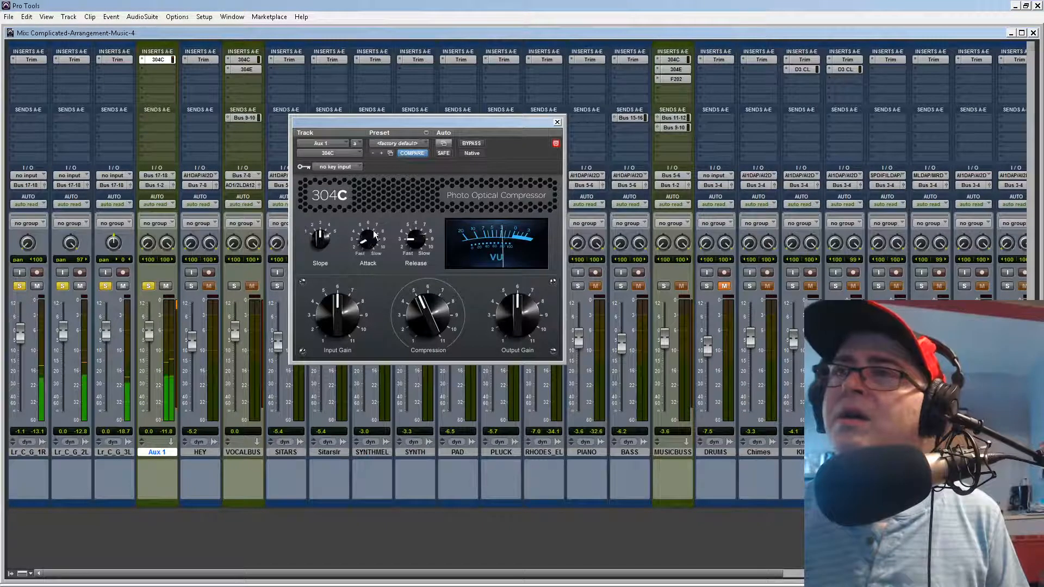
left_click_drag(373, 244, 366, 292)
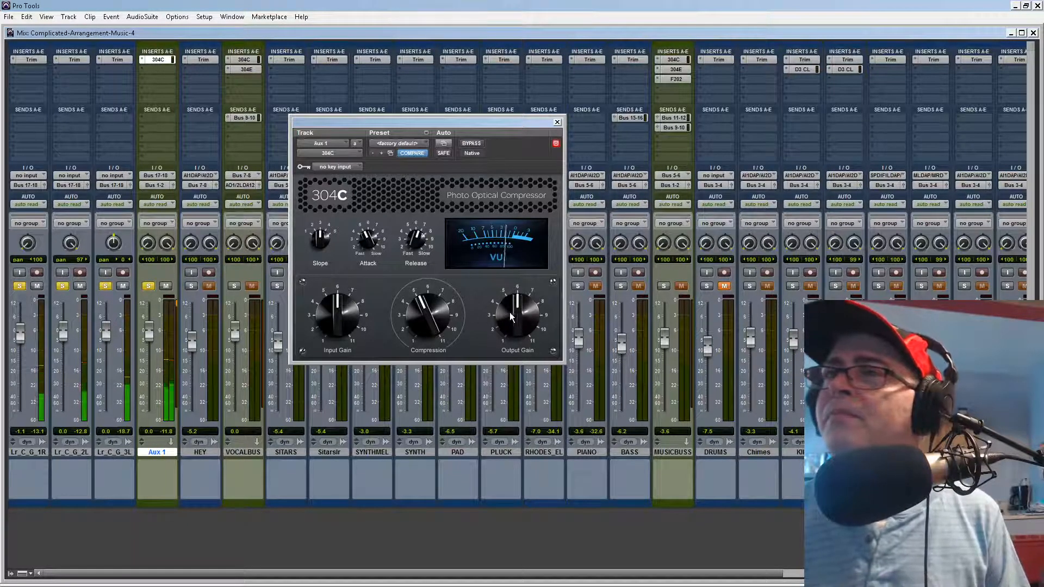
left_click_drag(510, 316, 514, 310)
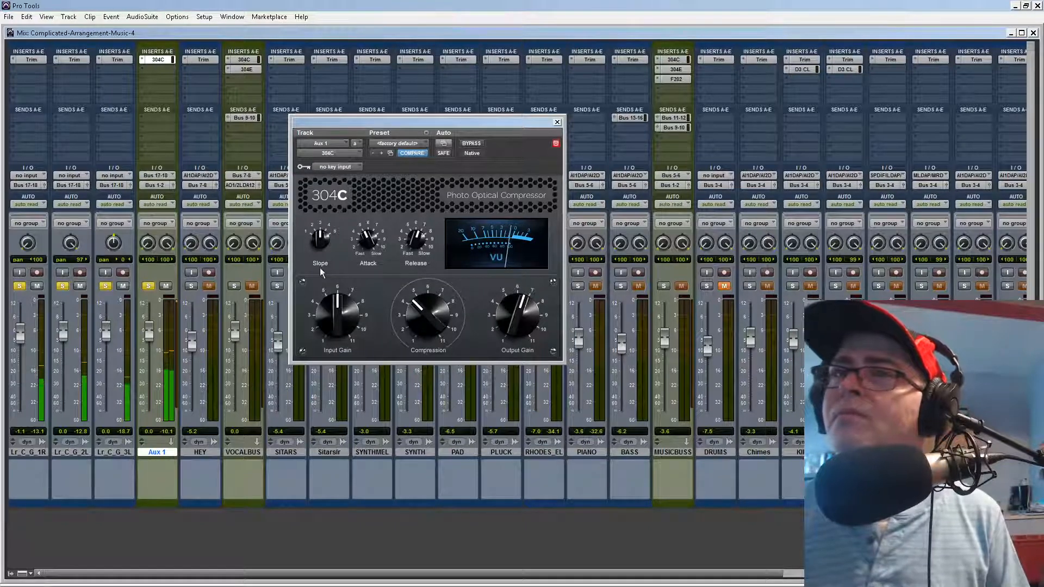
left_click(558, 124)
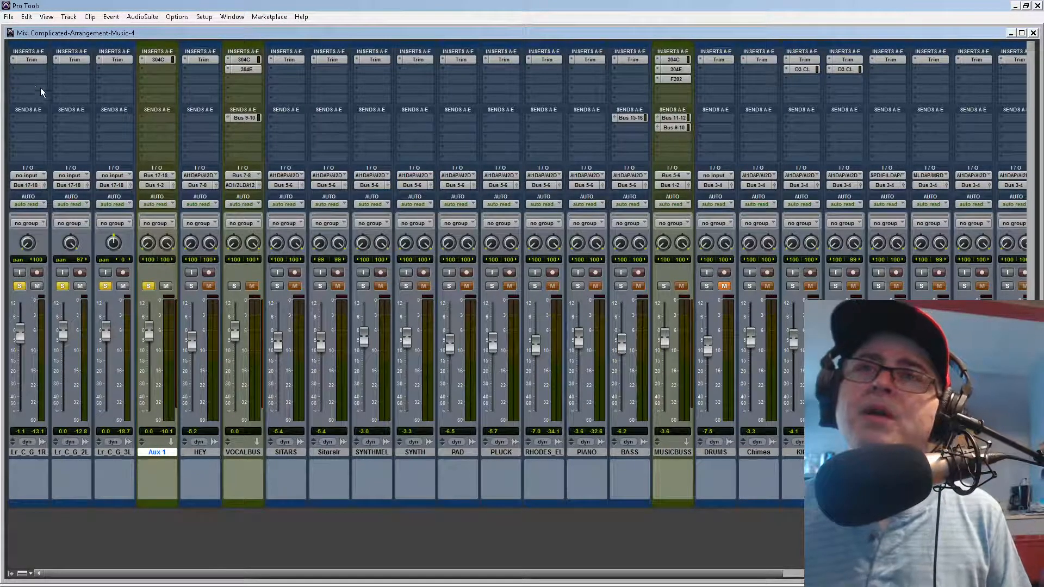
Step: Unsolo the second and third guitars, and browse the mono EQ plug-ins for the first guitar's second insert slot
left_click(104, 285)
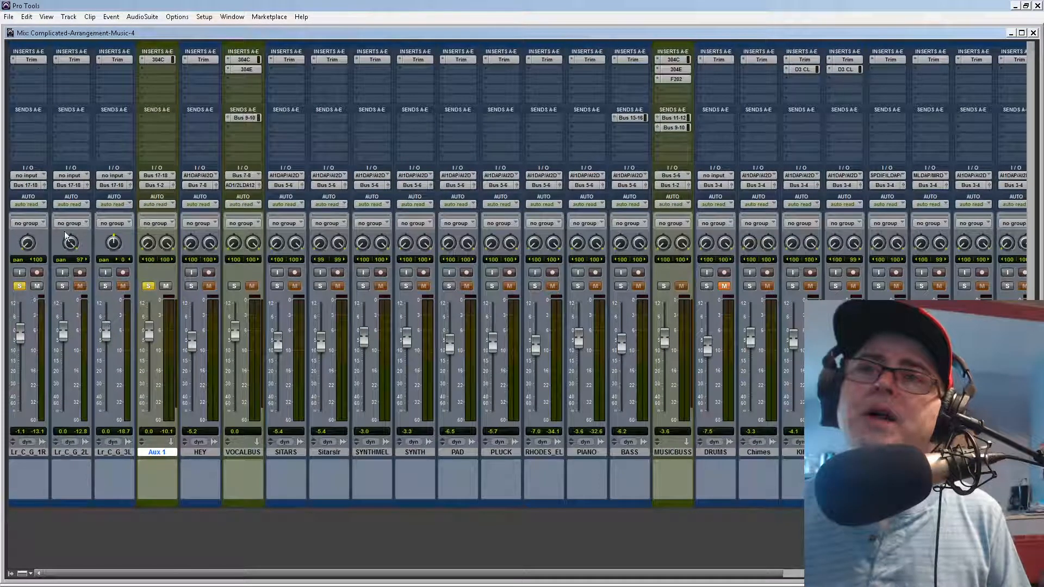
left_click(34, 68)
mouse_move(63, 86)
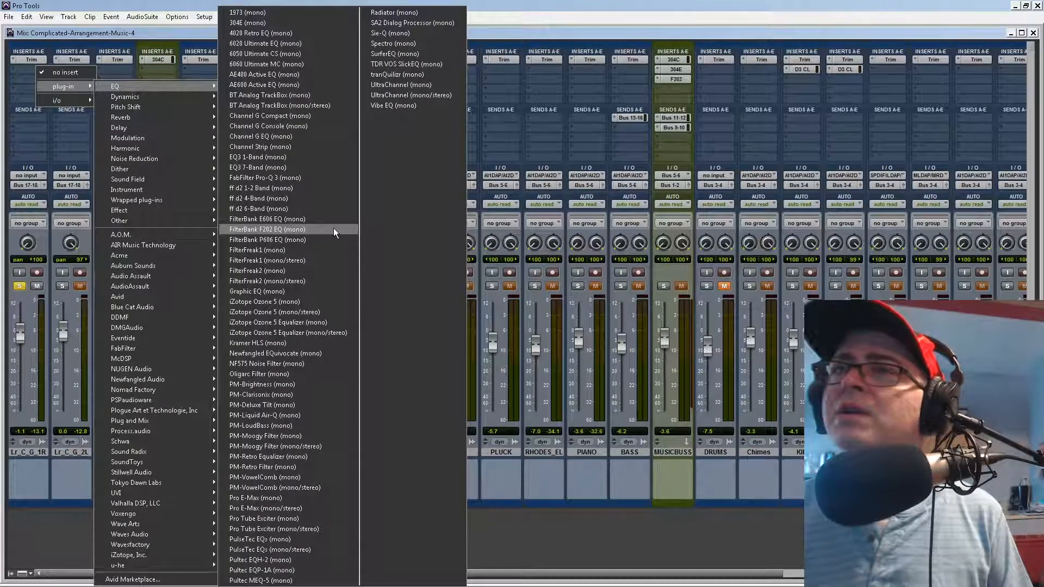
Step: Insert the FilterBank F202 EQ on Lr_C_G_1R, with the high-pass at about 583 Hz and the low-pass at about 6054 Hz
left_click(334, 229)
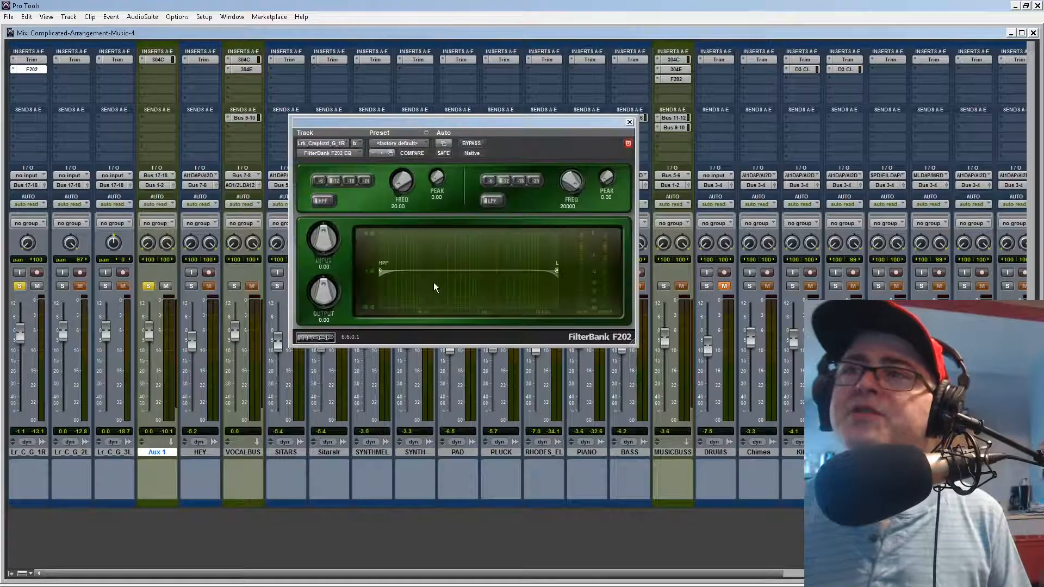
left_click_drag(409, 271, 466, 268)
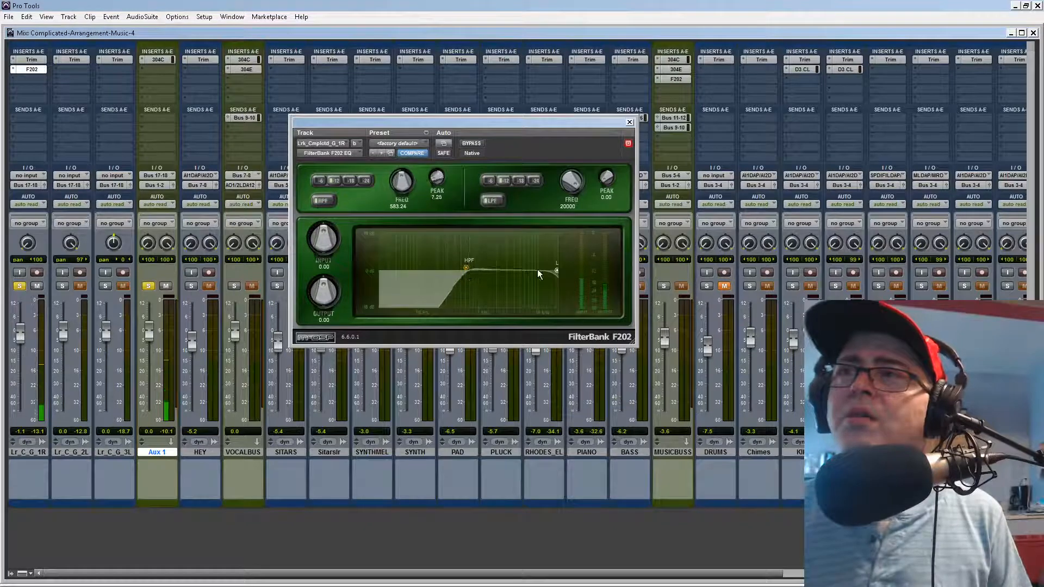
mouse_move(536, 276)
left_mouse_down()
mouse_move(505, 285)
mouse_move(530, 269)
mouse_move(522, 293)
mouse_move(526, 275)
left_mouse_up()
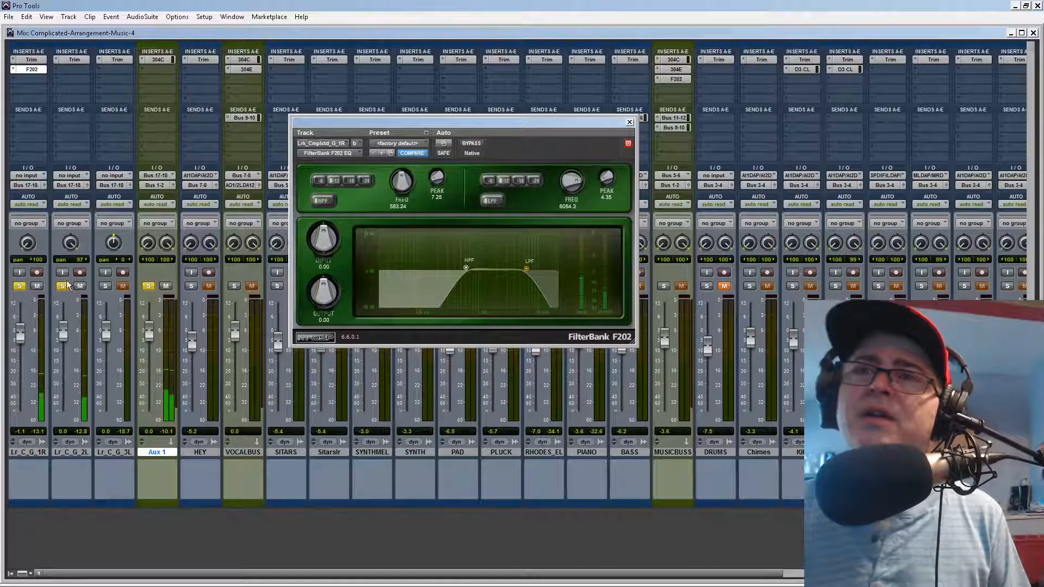
Step: Copy the F202 EQ to Lr_C_G_2L and set its high-pass to about 316 Hz and low-pass to about 4231 Hz
left_click_drag(21, 68, 73, 71)
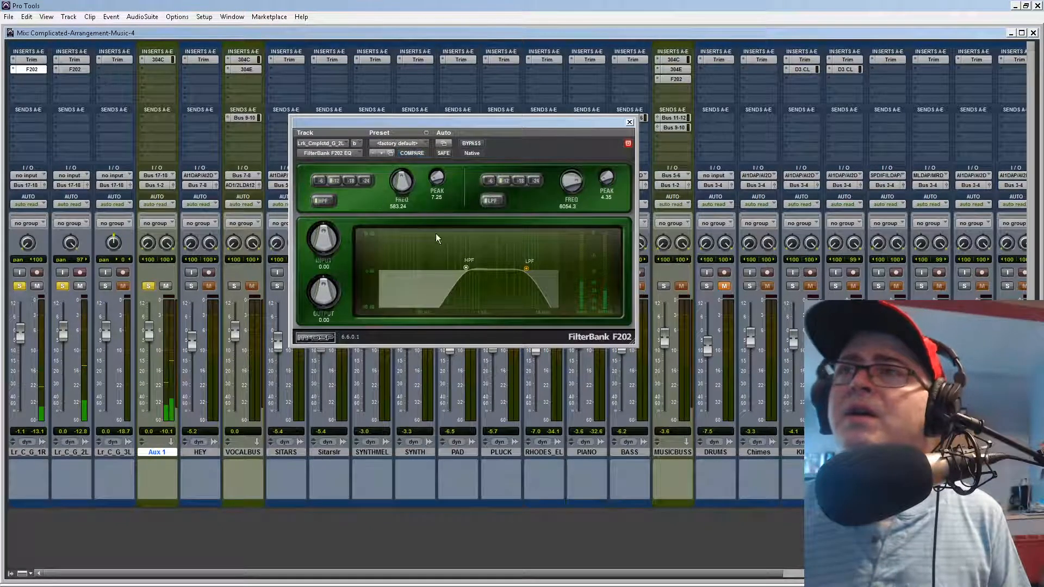
mouse_move(463, 267)
left_mouse_down()
mouse_move(441, 268)
mouse_move(450, 269)
left_mouse_up()
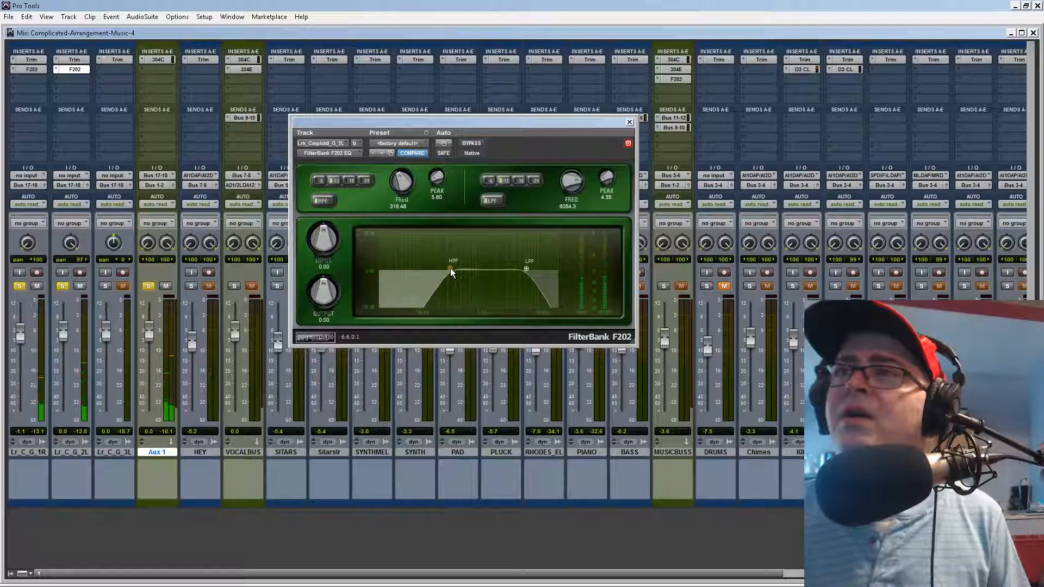
mouse_move(526, 269)
left_mouse_down()
mouse_move(504, 272)
mouse_move(517, 269)
left_mouse_up()
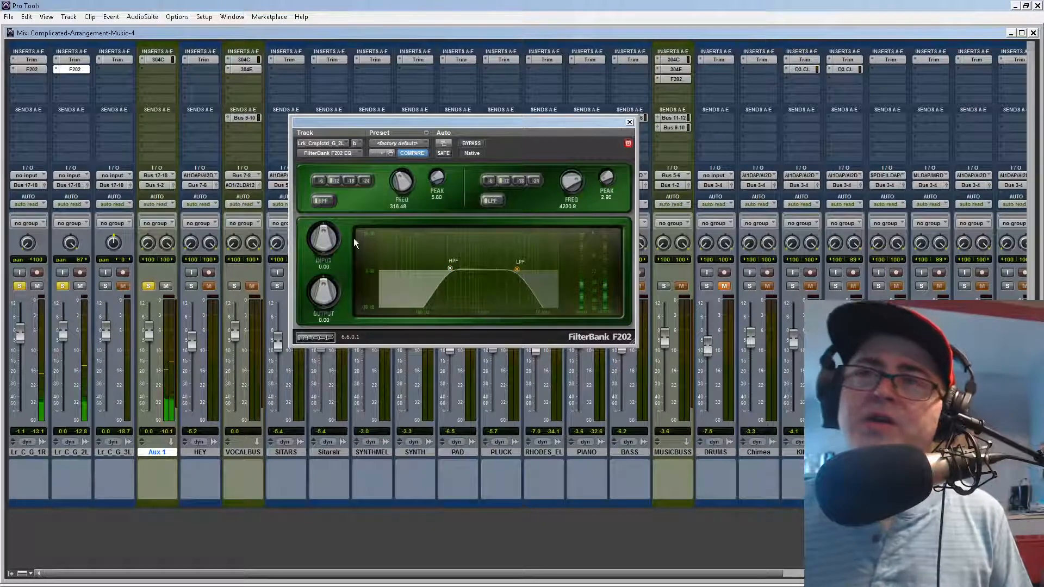
Step: Copy the F202 EQ from Lr_C_G_2L to Lr_C_G_3L and solo Lr_C_G_3L
left_click_drag(69, 324, 69, 330)
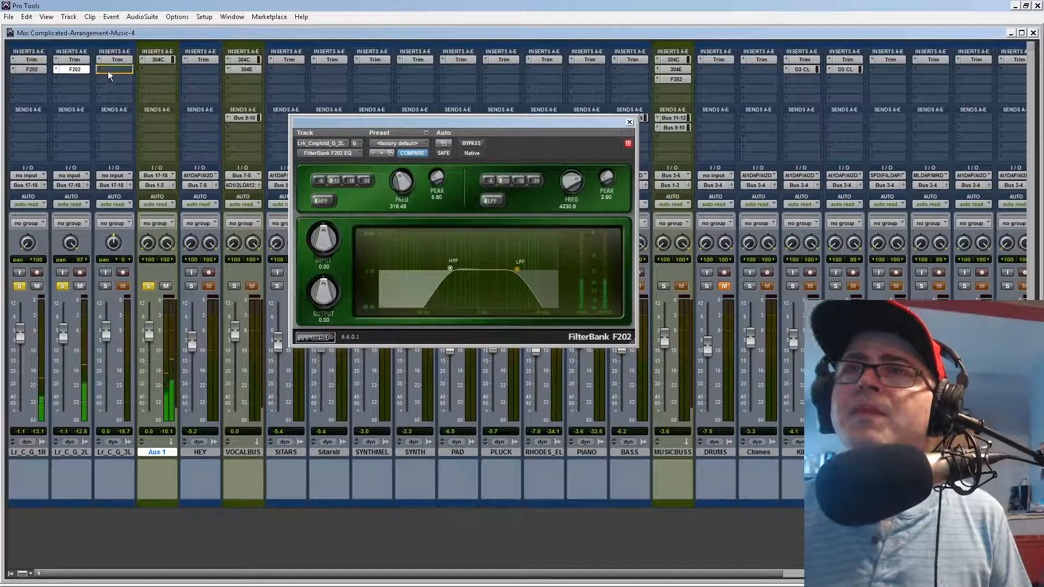
left_click(106, 287)
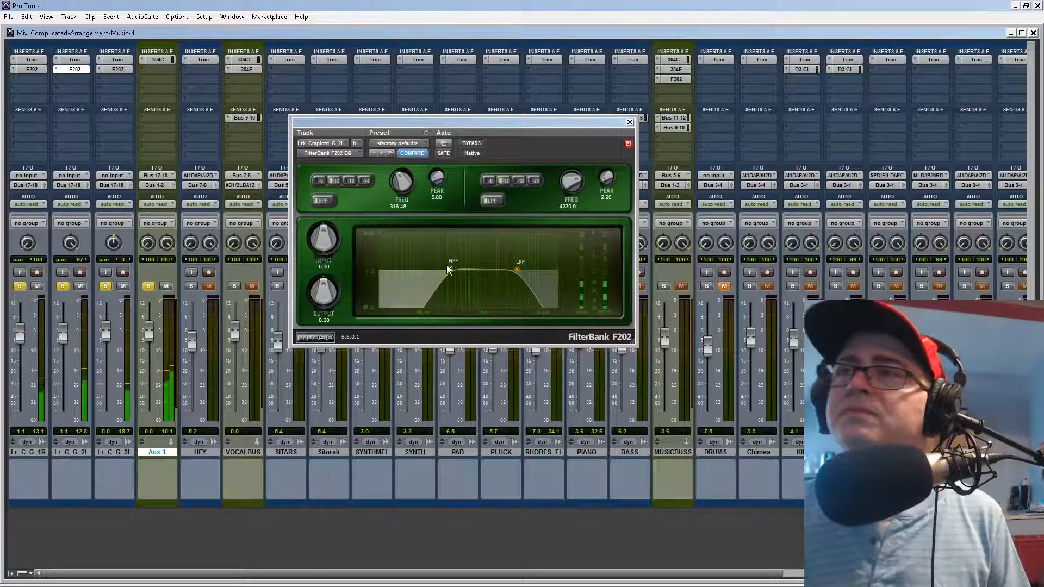
Step: Widen the F202 filters on Lr_C_G_2L to a high-pass of about 47 Hz and a low-pass of about 9426 Hz, and close the plug-in
left_click_drag(446, 265, 415, 266)
left_click_drag(518, 269, 527, 263)
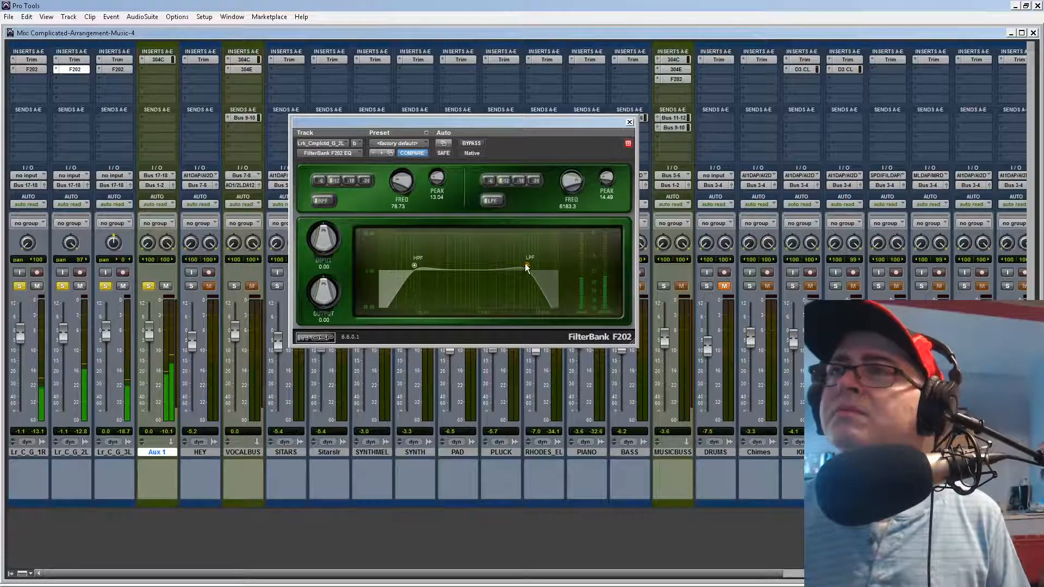
mouse_move(526, 266)
left_mouse_down()
mouse_move(573, 266)
mouse_move(538, 268)
left_mouse_up()
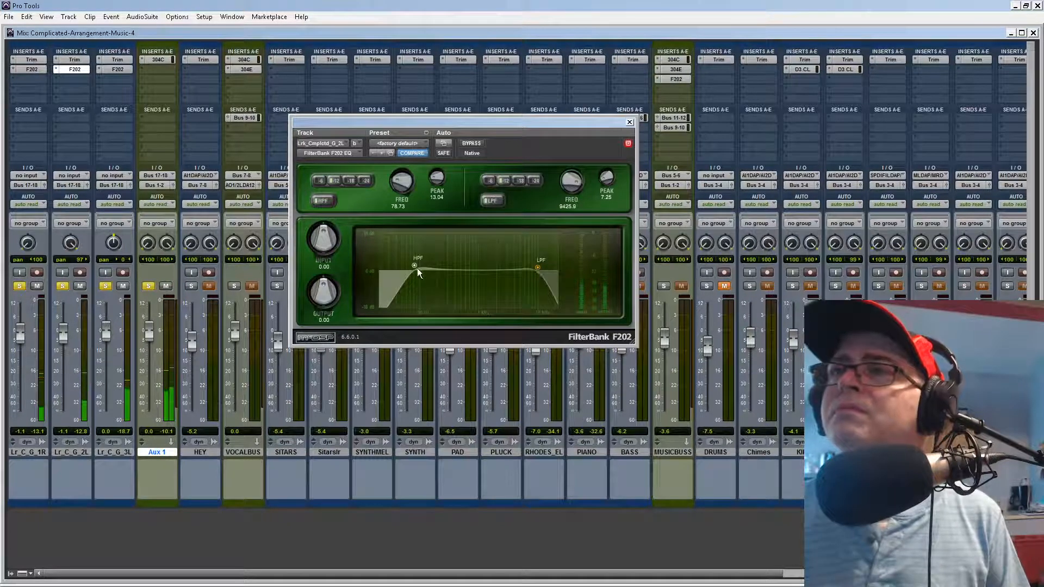
mouse_move(417, 269)
left_mouse_down()
mouse_move(393, 276)
mouse_move(401, 267)
left_mouse_up()
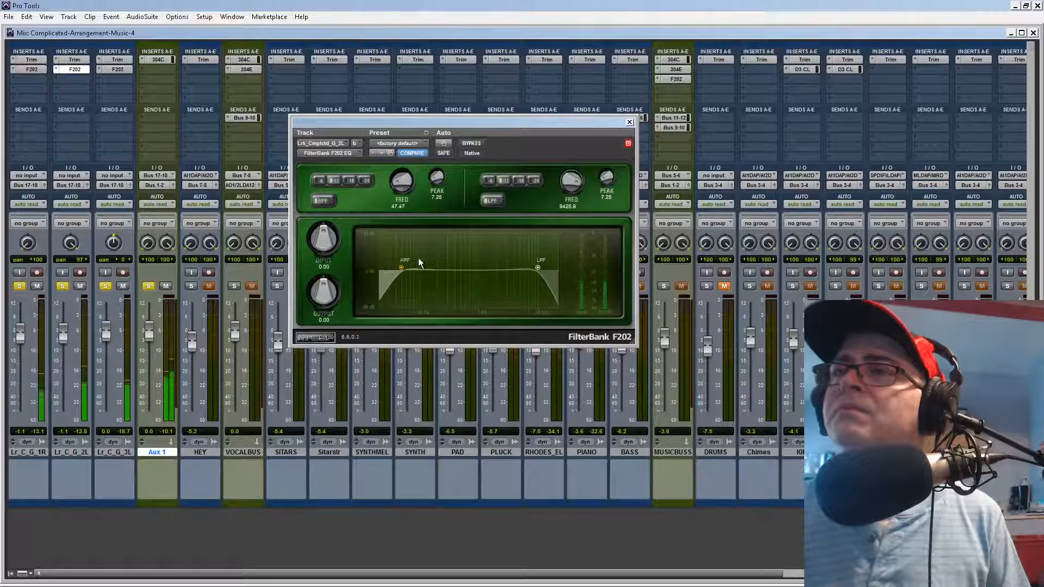
left_click(630, 122)
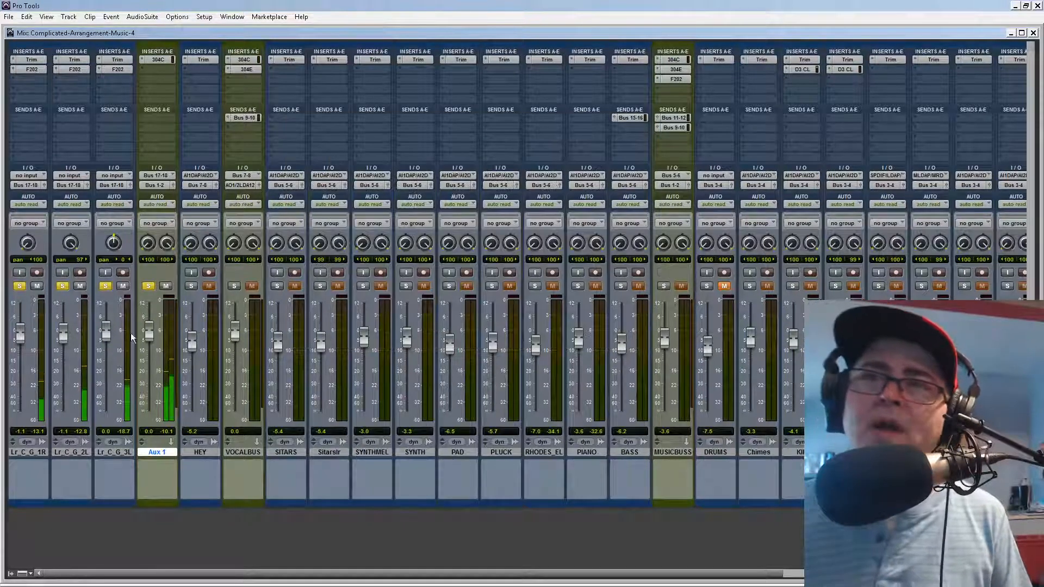
Step: Clear all solos and lower the faders: Lr_C_G_2L to -5.9 dB, Lr_C_G_1R to -4.1, Lr_C_G_3L to -2.0 and Aux 1 to -4.3
left_click_drag(63, 334, 64, 355)
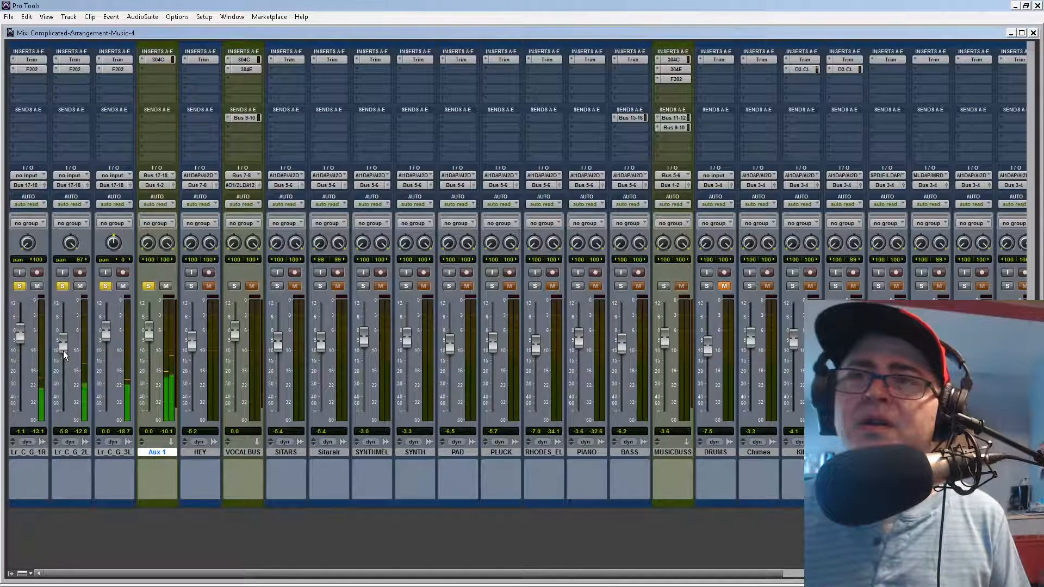
left_click(20, 287, "alt")
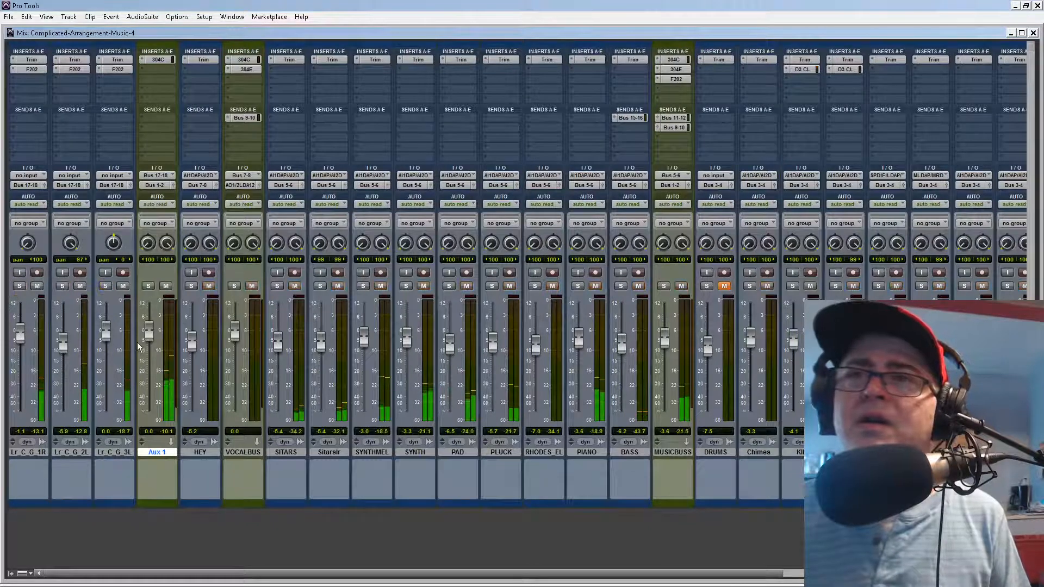
left_click_drag(22, 339, 25, 349)
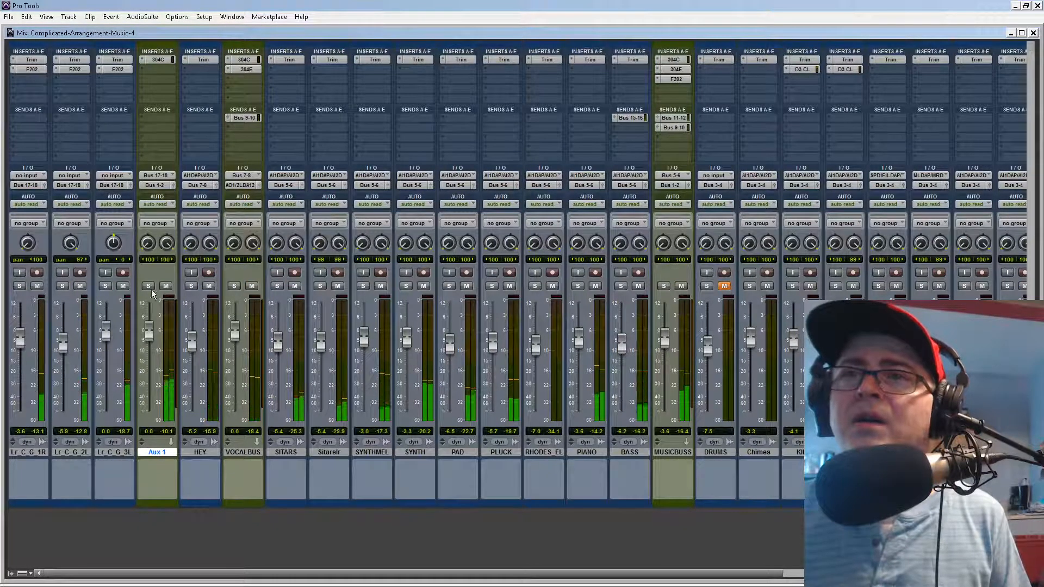
left_click_drag(109, 334, 110, 340)
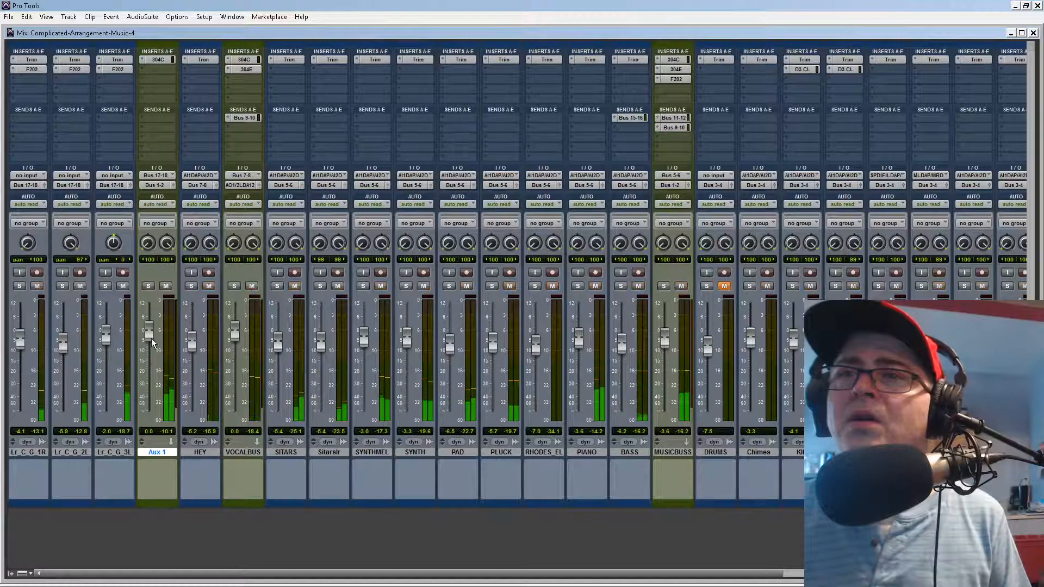
left_click_drag(151, 339, 151, 347)
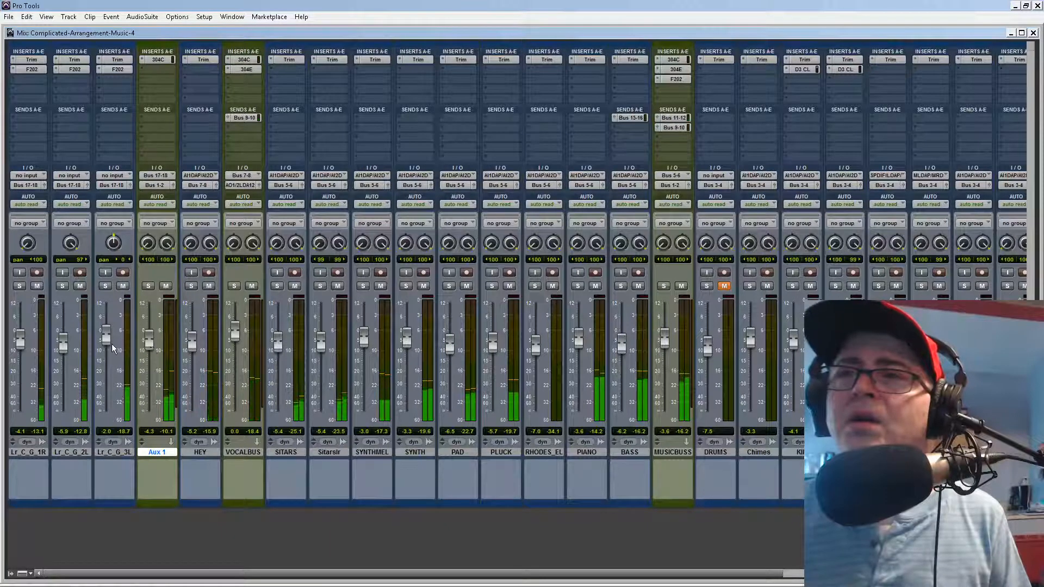
Step: Rebalance the faders to -1.4 dB for Lr_C_G_1R, -7.5 dB for Lr_C_G_2L and -4.6 dB for Aux 1
left_click(24, 341, "alt")
left_click_drag(64, 344, 25, 338)
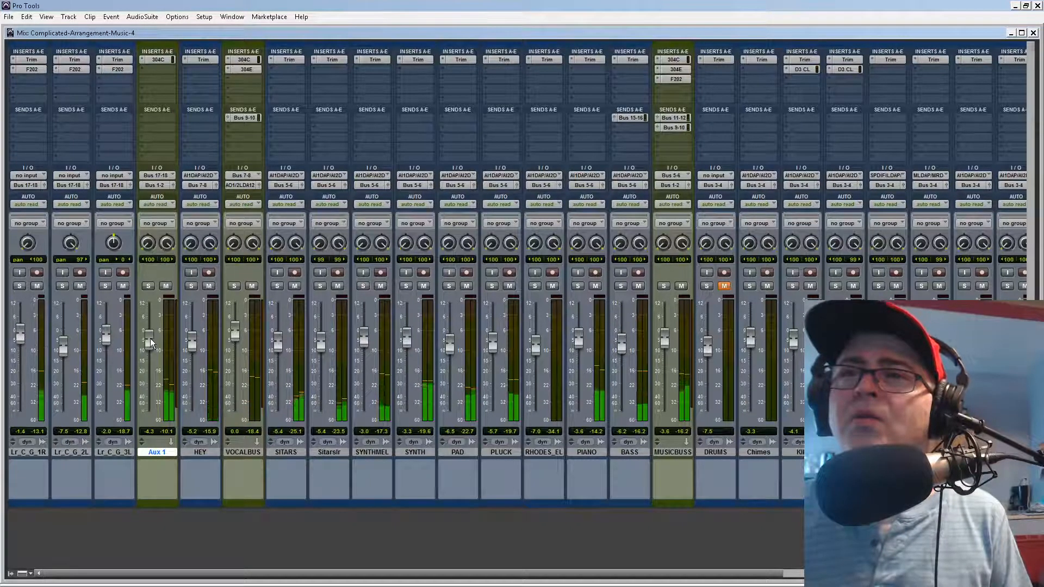
left_click_drag(149, 341, 150, 342)
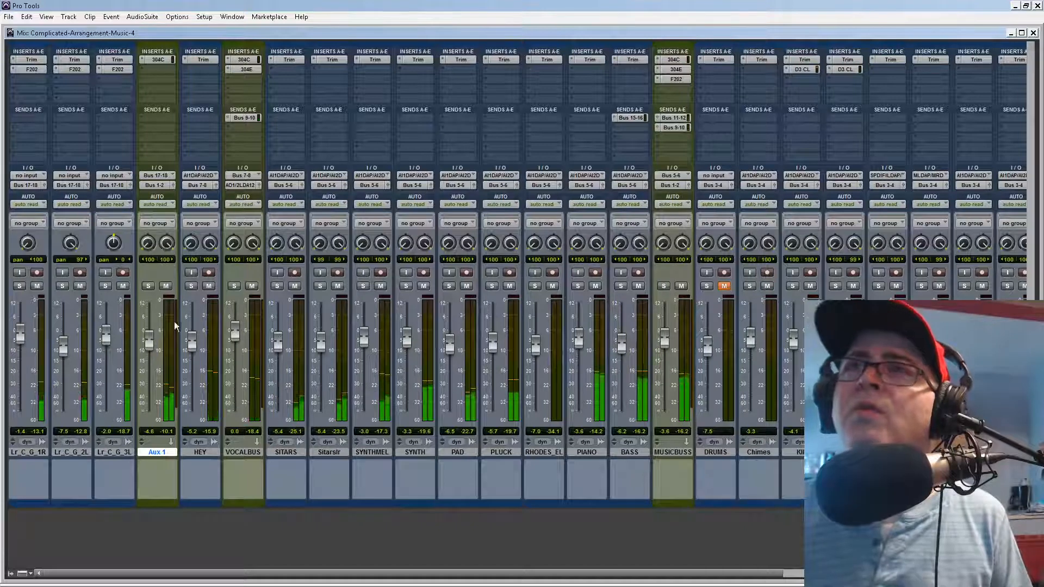
Step: Insert the multichannel 304E (stereo) equalizer in the second insert slot of Aux 1
left_click(160, 69)
mouse_move(184, 86)
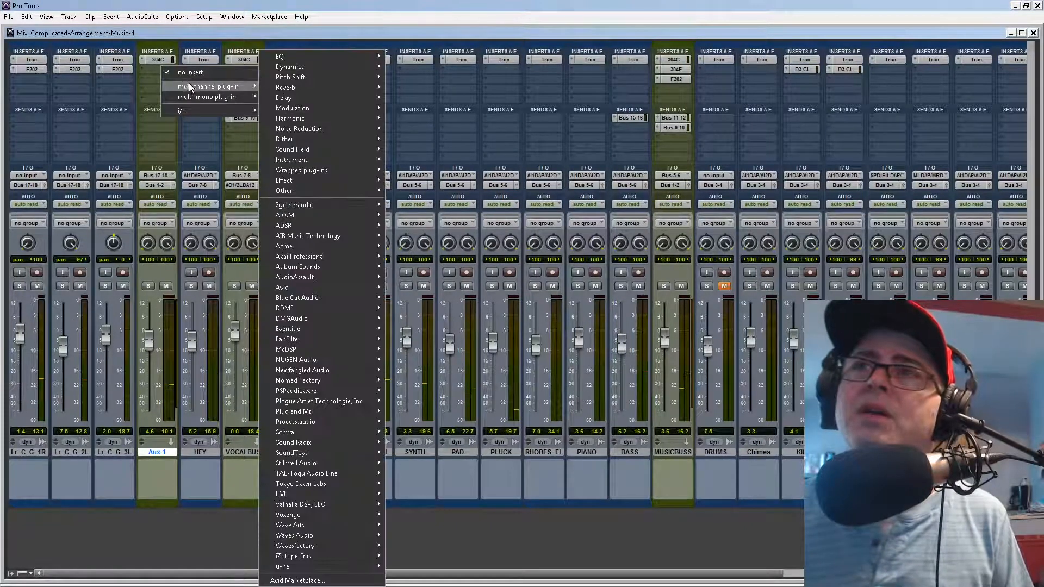
mouse_move(296, 57)
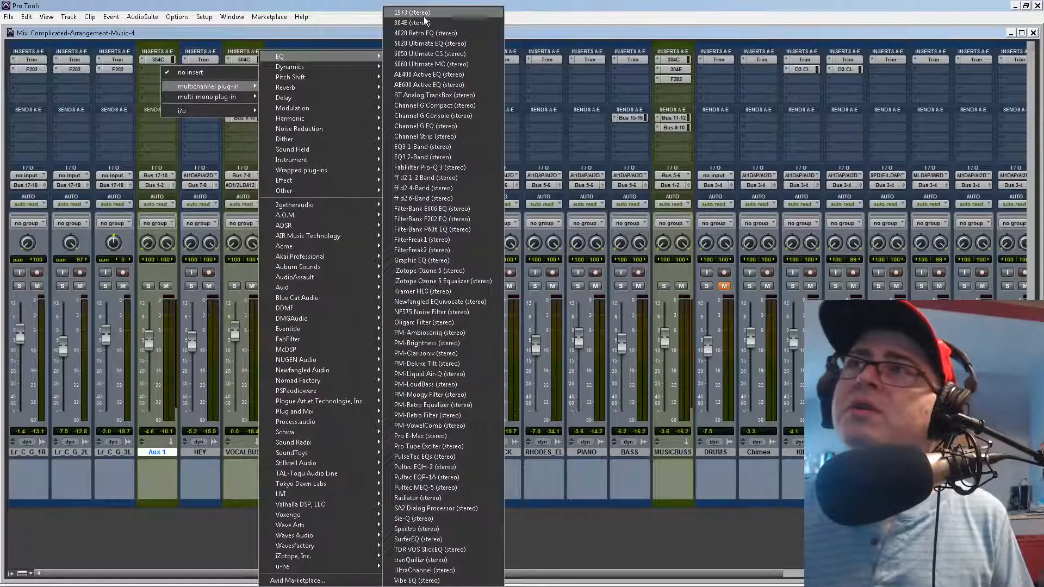
left_click(427, 24)
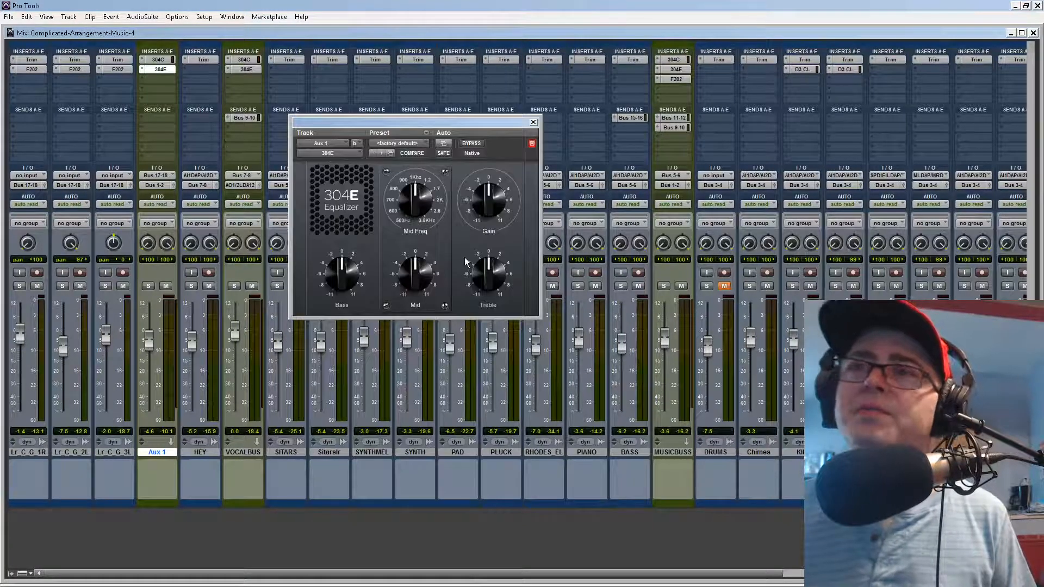
Step: Solo Aux 1, the three Lr_C_G tracks feeding it and the SUBMIX track
left_click(148, 287)
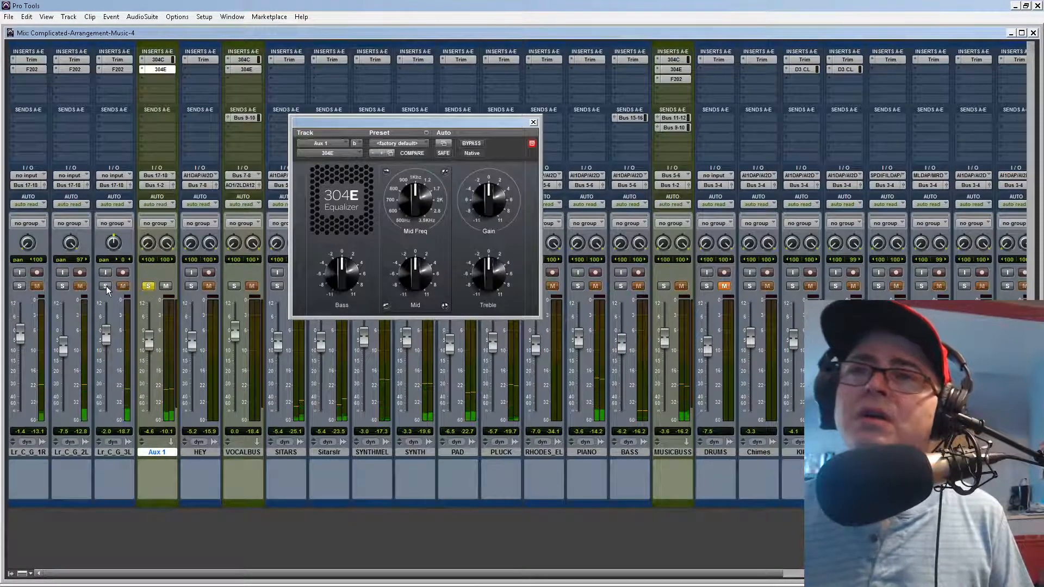
left_click(105, 286)
left_click(19, 286)
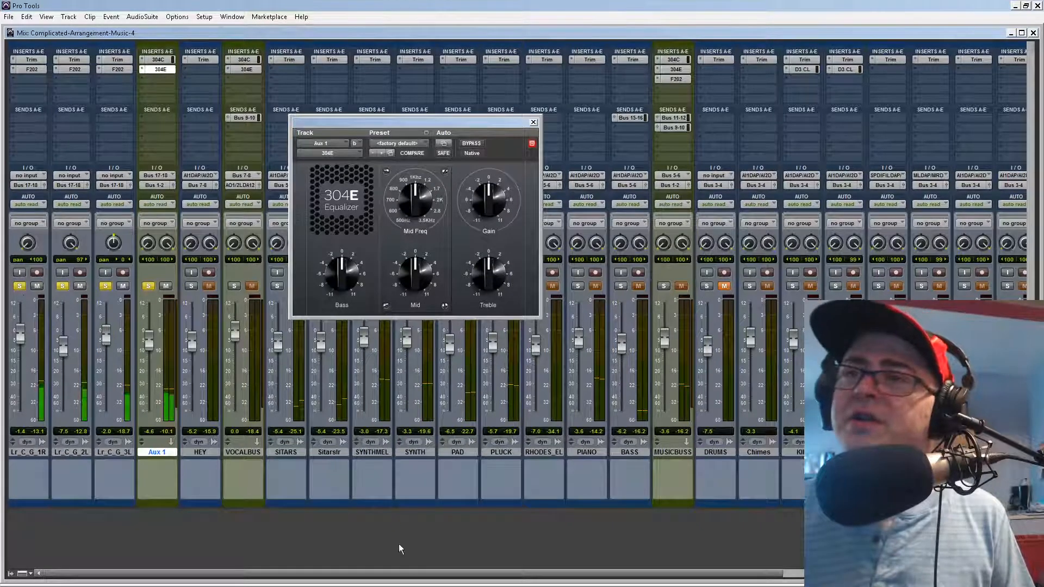
left_click_drag(420, 576, 821, 576)
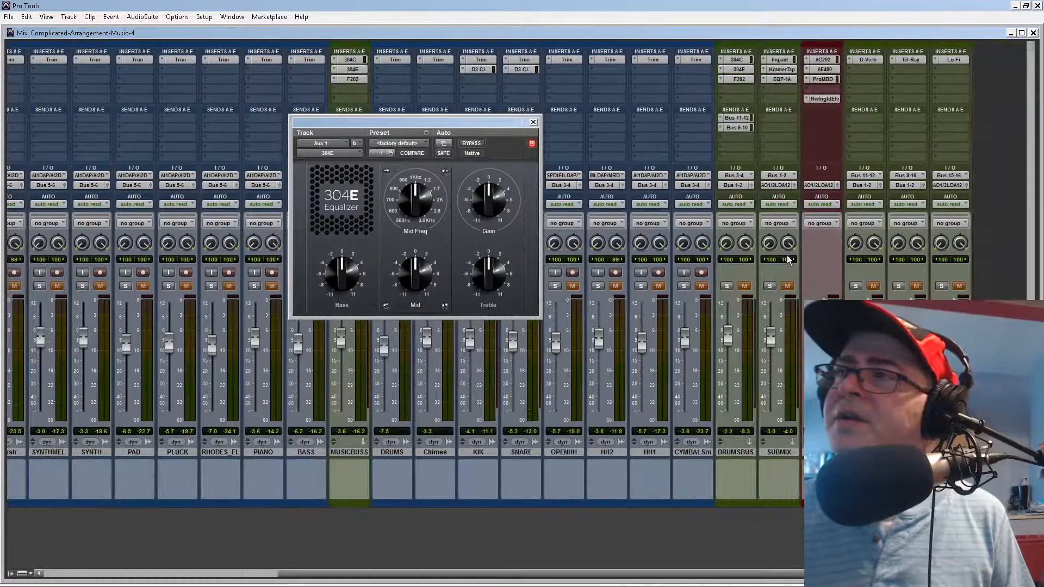
left_click(774, 289)
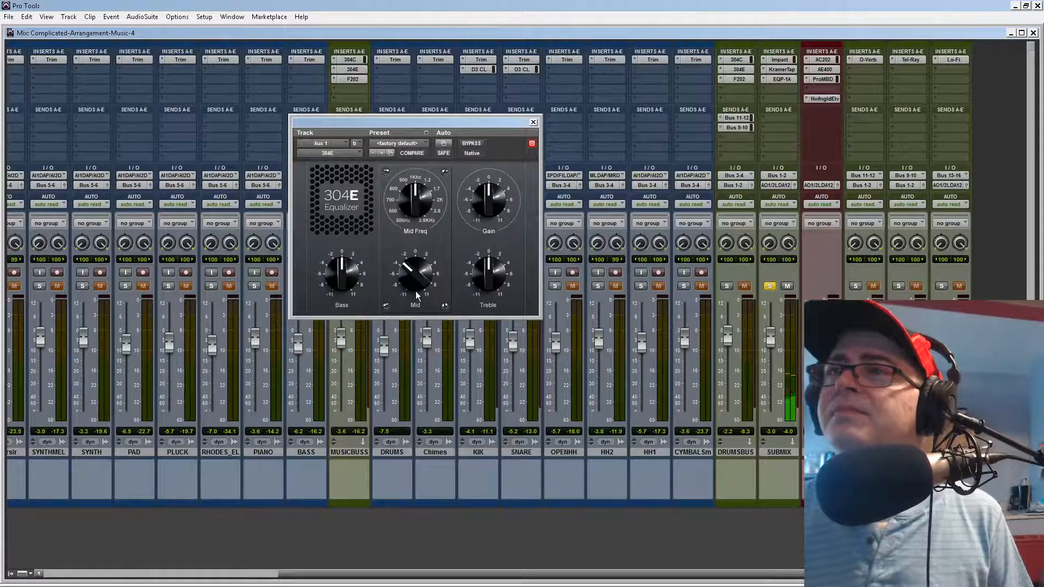
Step: Cut the bass and mid slightly and boost the treble slightly on Aux 1's 304E equalizer, and close the plug-in
left_click_drag(415, 292, 419, 280)
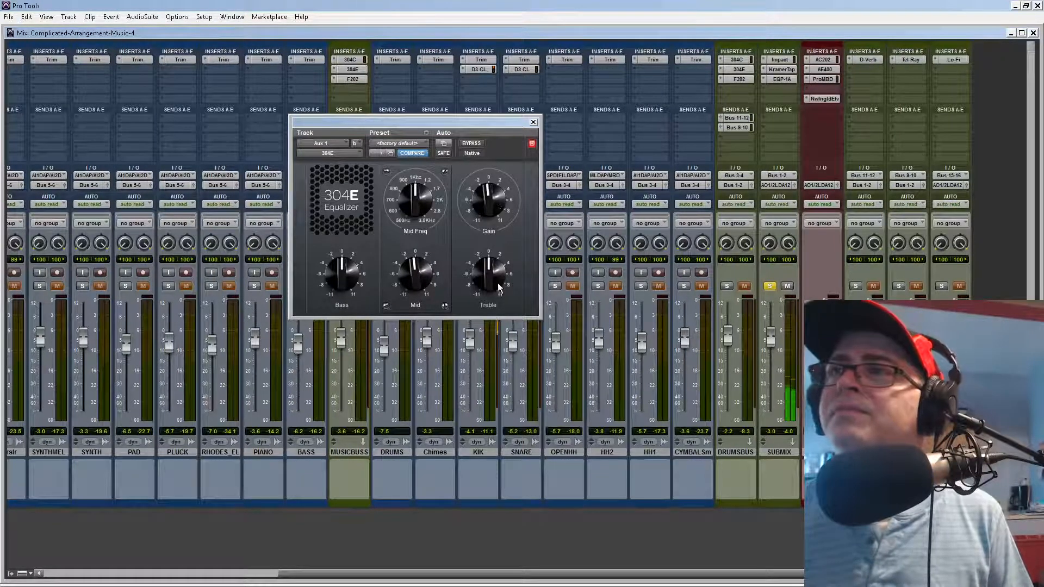
left_click_drag(497, 288, 499, 273)
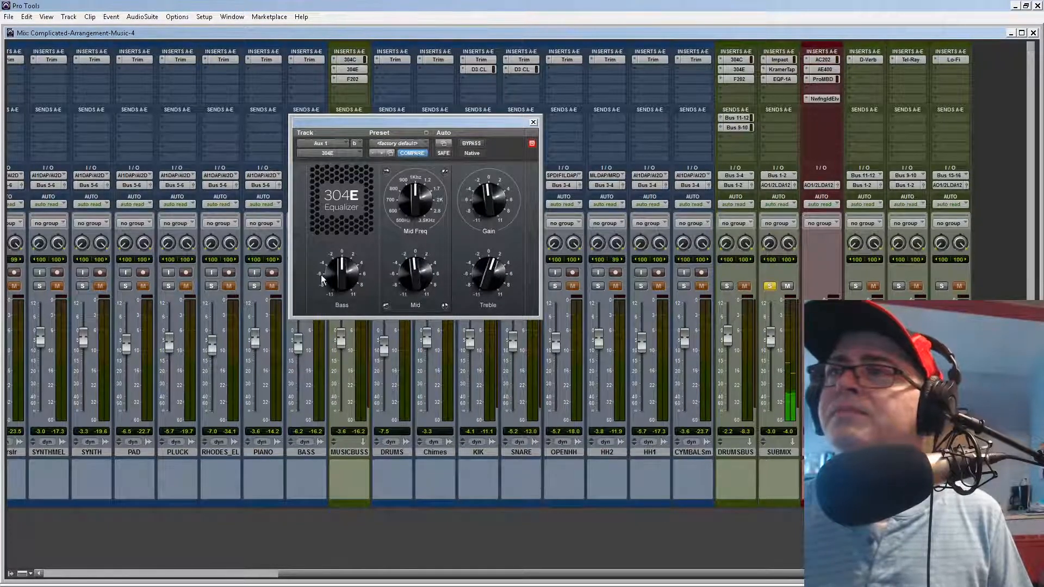
left_click_drag(338, 336, 339, 287)
left_click_drag(406, 282, 409, 294)
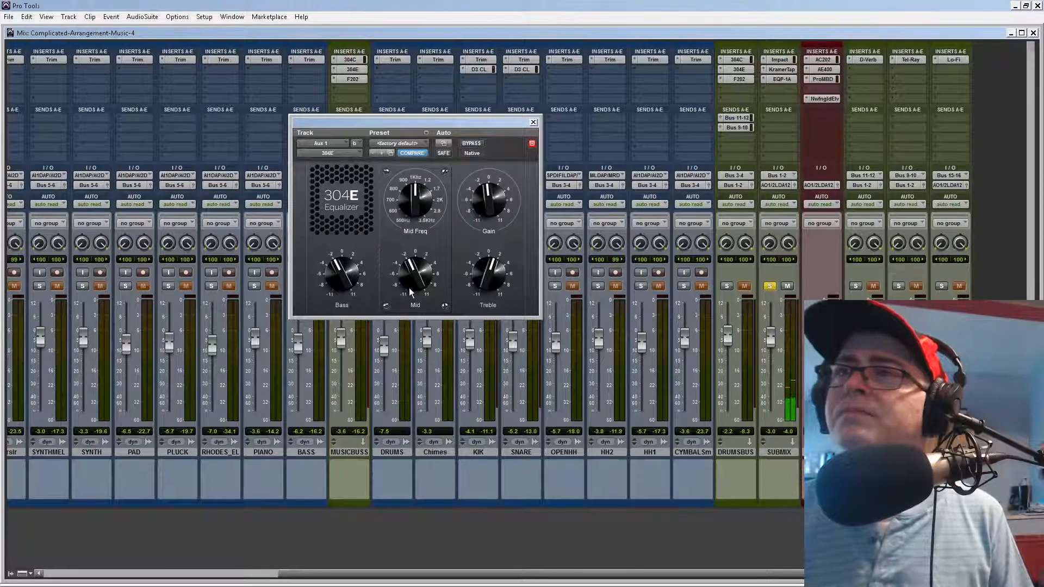
left_click(533, 123)
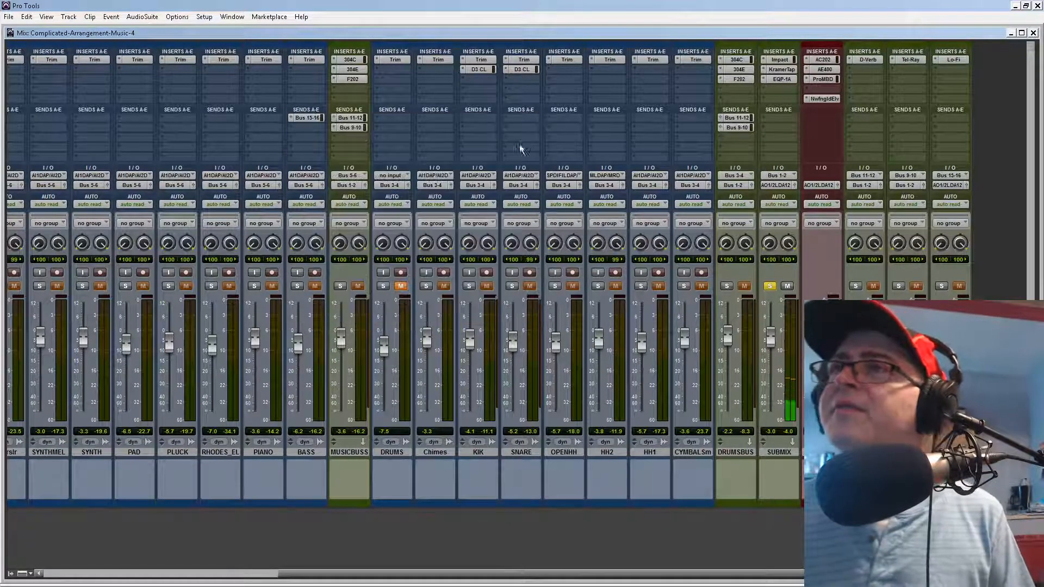
Step: Clear all solos and set the faders to -10.7 dB for Lr_C_G_2L, -6.2 dB for Aux 1 and 0.0 dB for MUSICBUSS
left_click_drag(302, 576, 8, 576)
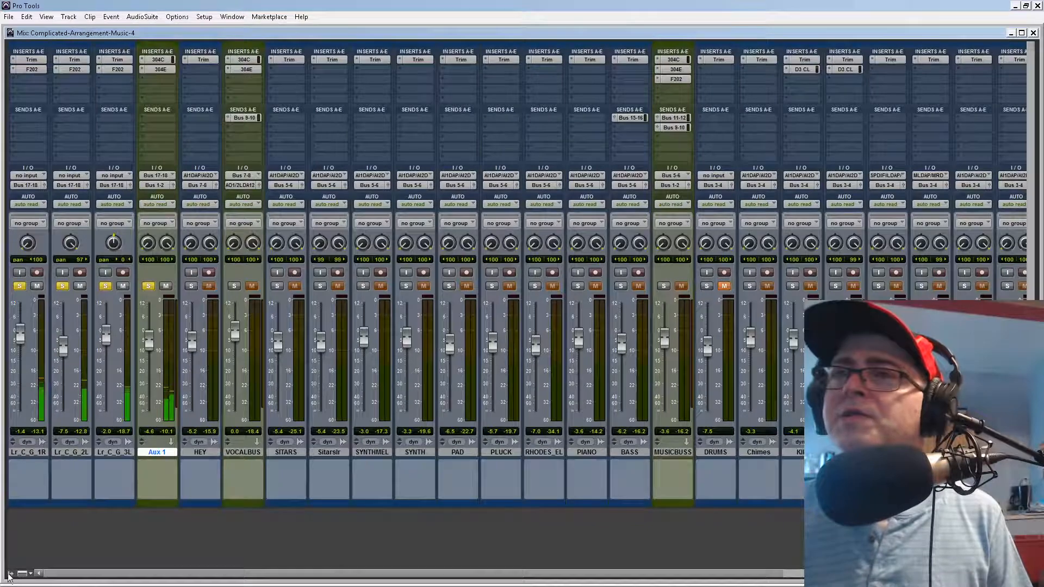
left_click(146, 287, "alt")
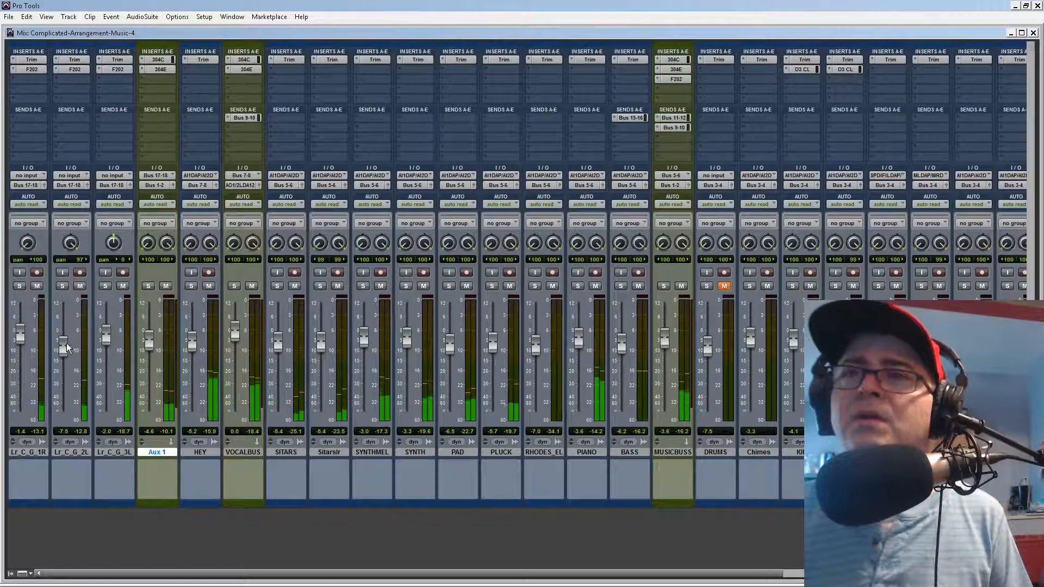
left_click_drag(63, 344, 65, 357)
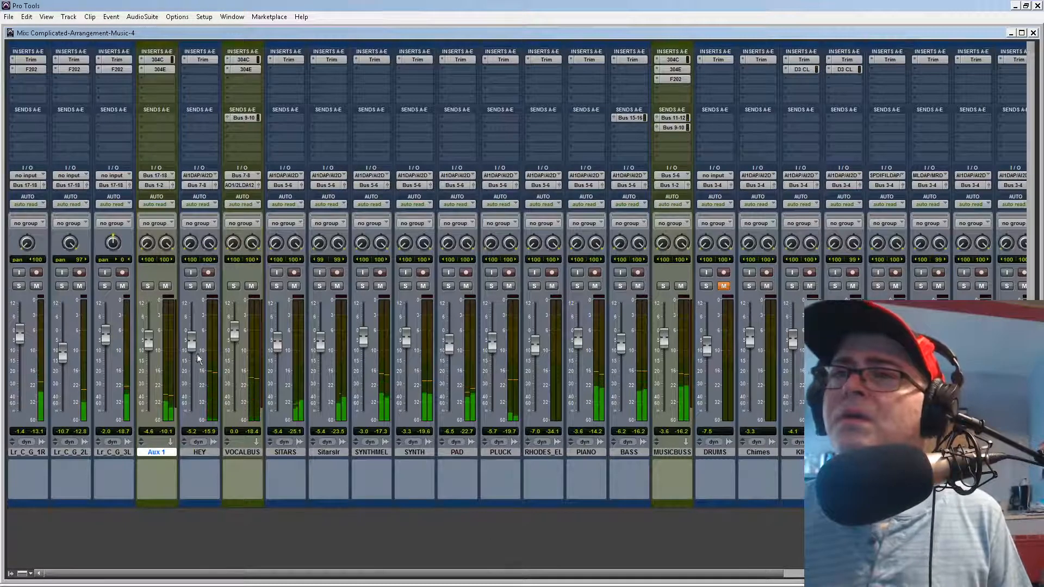
left_click_drag(146, 338, 147, 347)
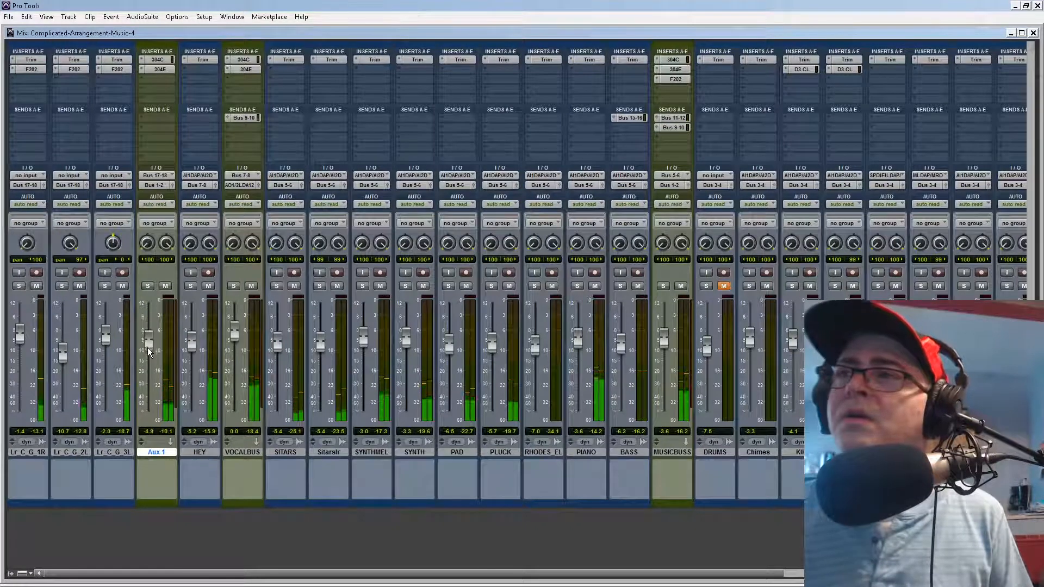
left_click(666, 343, "alt")
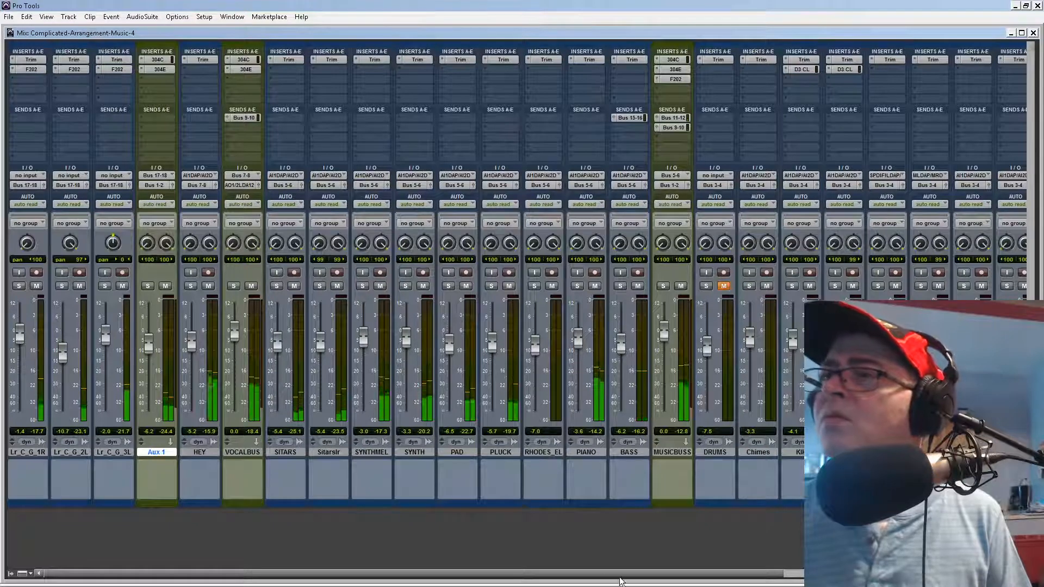
Step: Set the BASS track's fader to -4.6 dB and its right pan to 99, and stop playback
left_click_drag(621, 346, 623, 344)
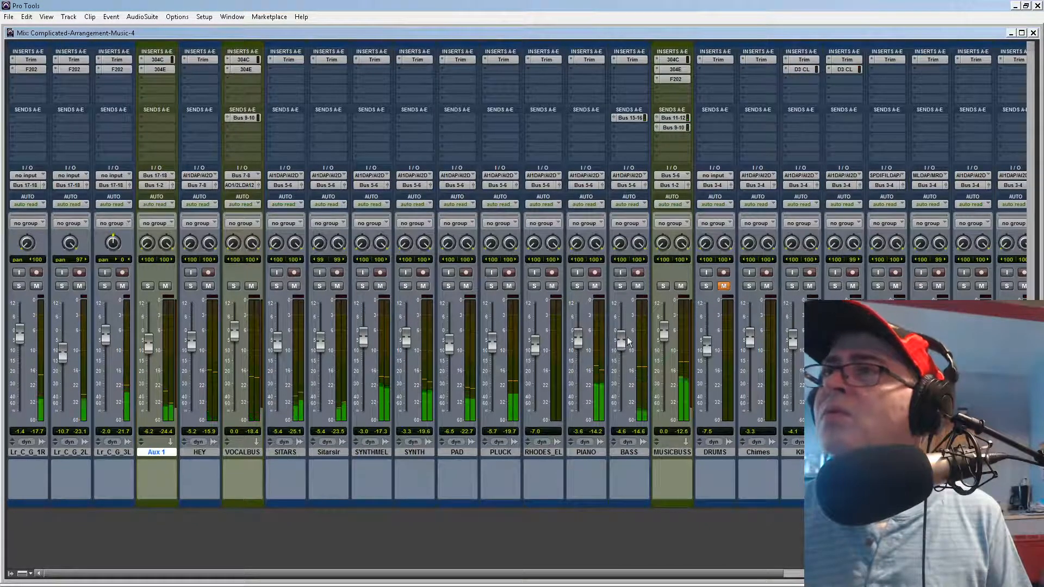
left_click_drag(641, 247, 640, 249)
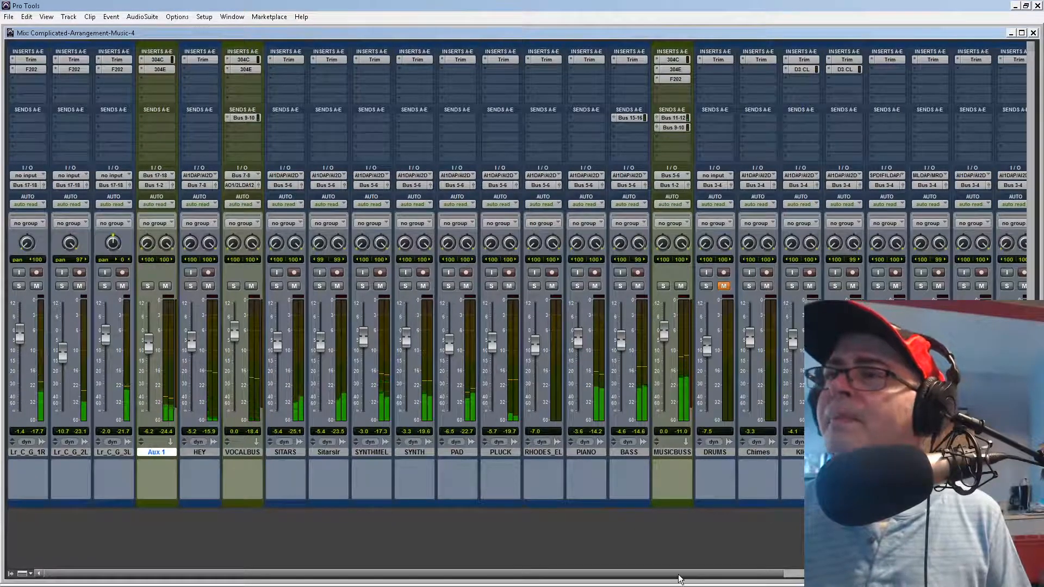
left_click_drag(681, 575, 916, 575)
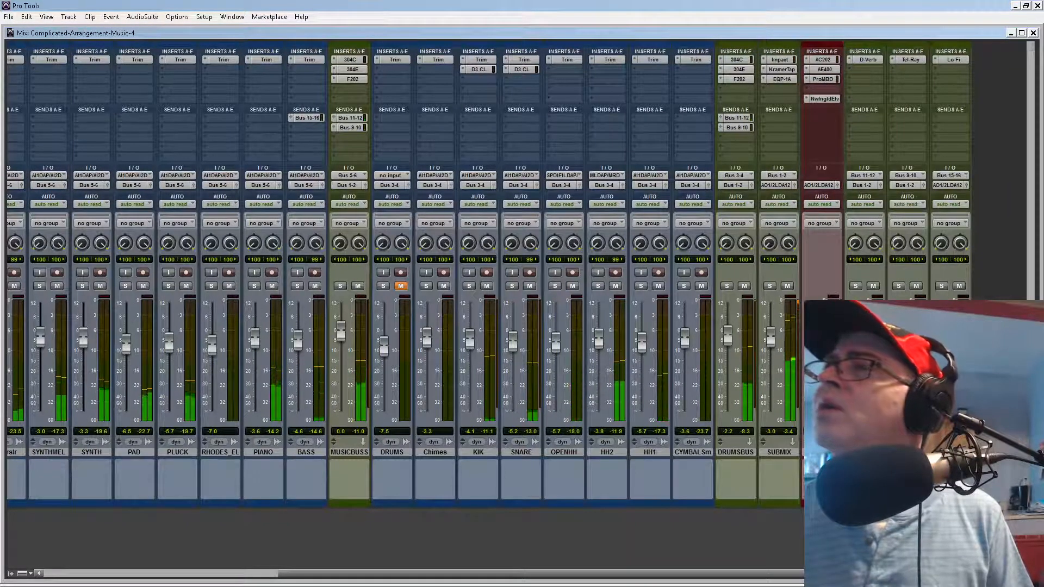
key("space")
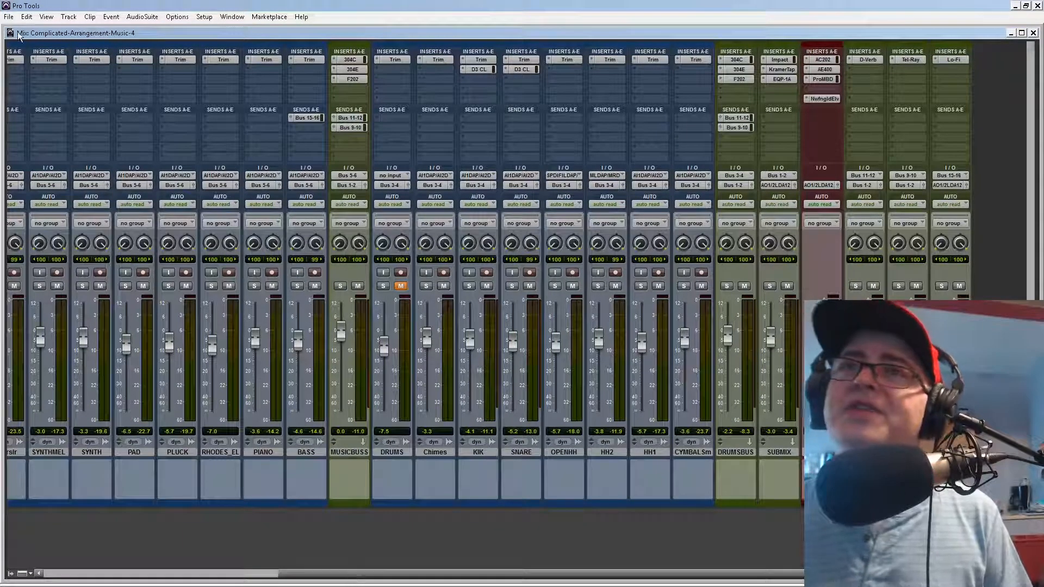
Step: Save the session under the new name Complicated-Arrangement-Music-5 in the Complicated folder
left_click(7, 17)
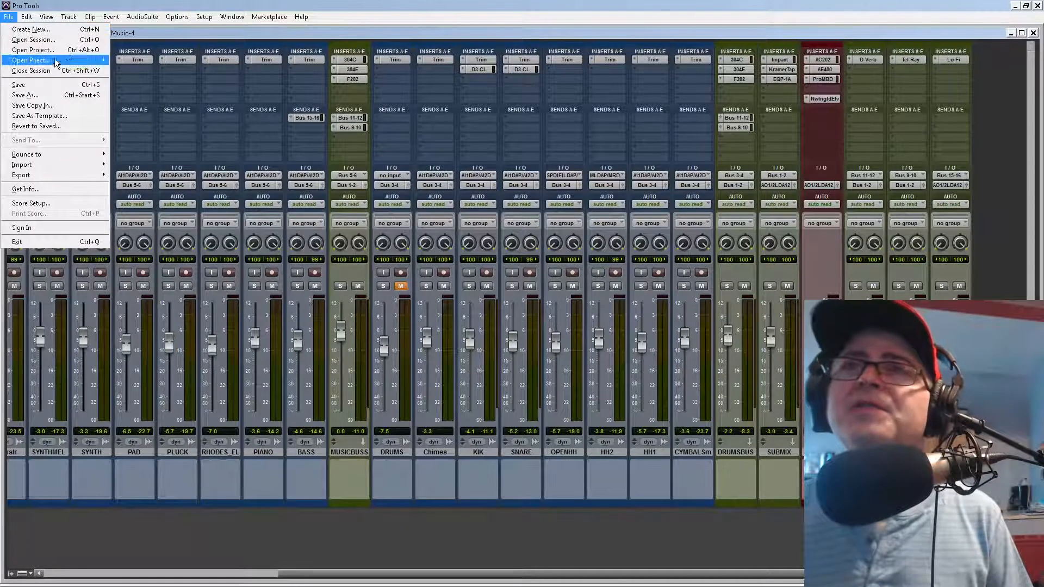
left_click(83, 96)
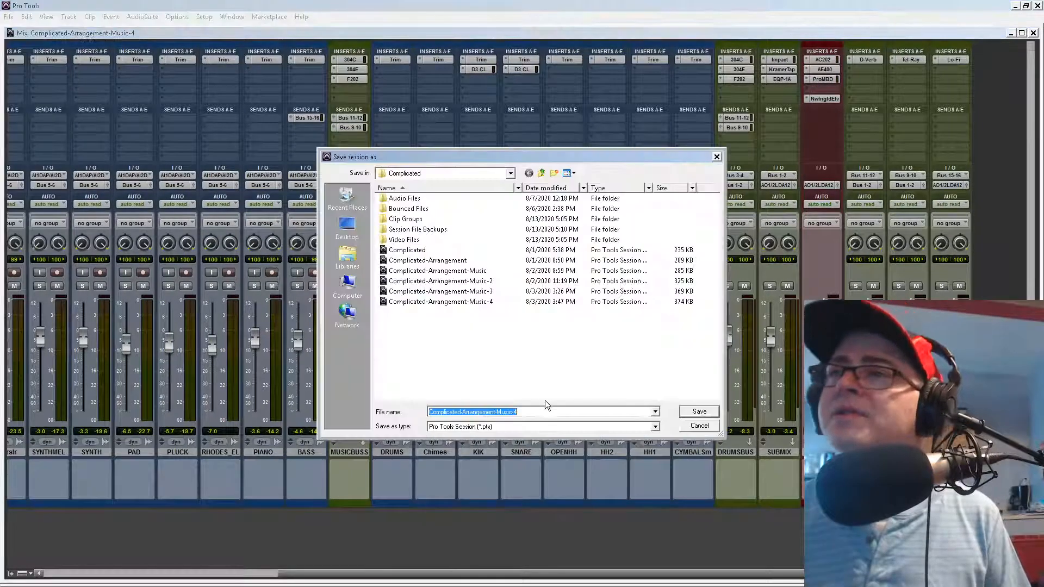
left_click(538, 412)
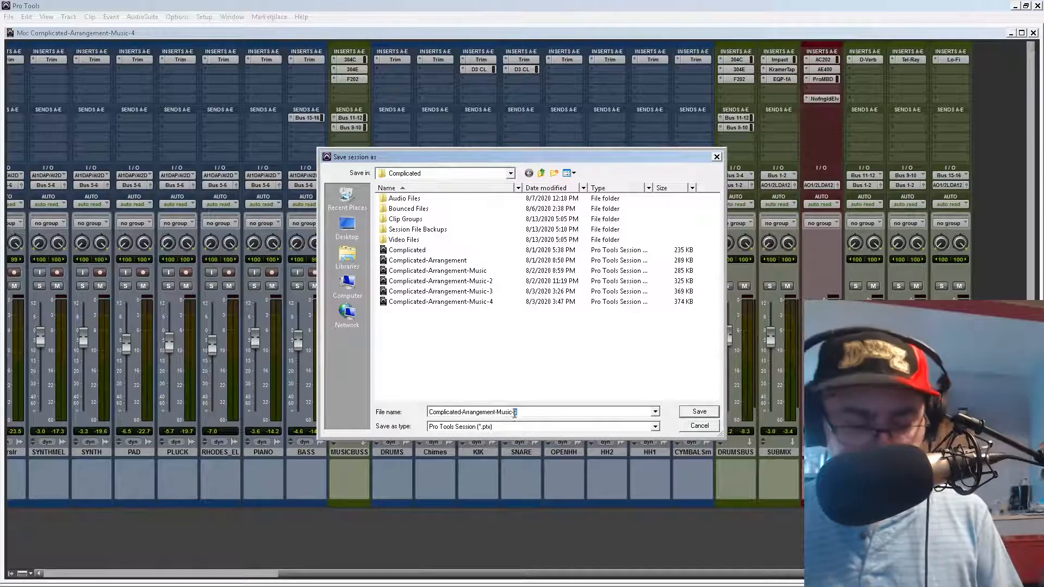
type("5")
left_click(700, 412)
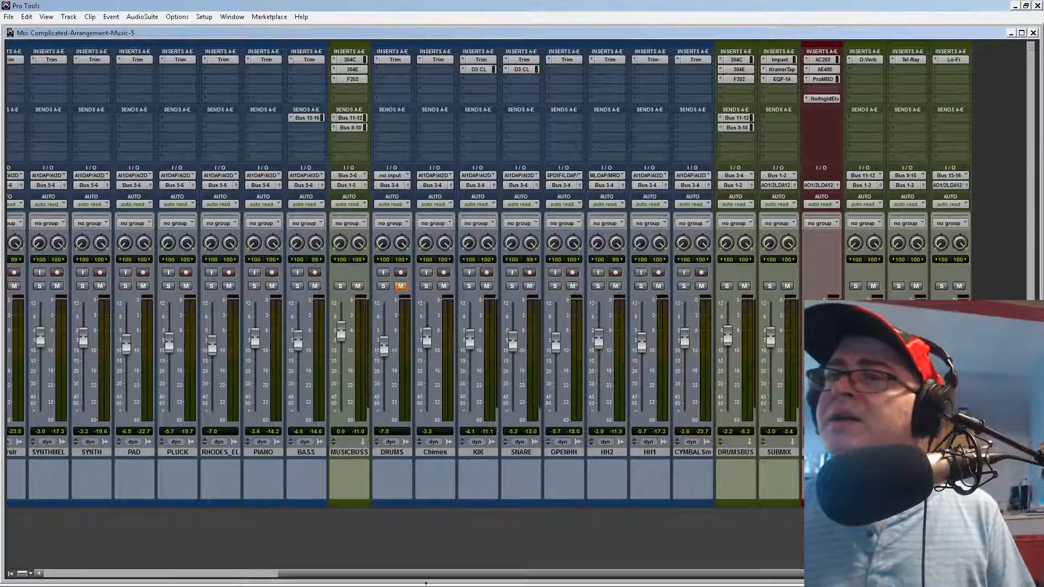
Step: Mute and unmute MUSICBUSS during playback to compare the mix, and set its fader to -1.4 dB
scroll(152, 560, "left", 5)
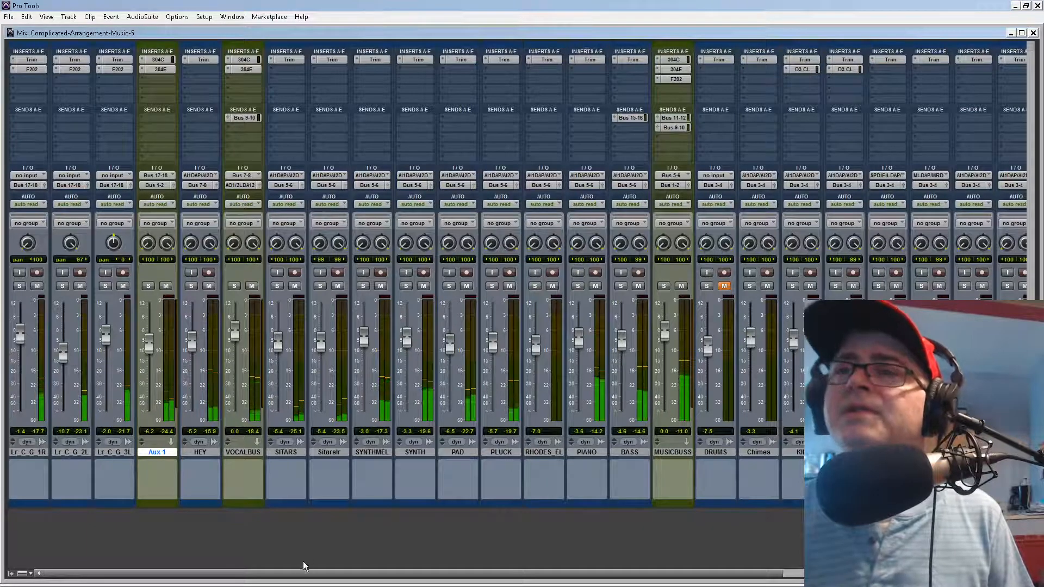
left_click(682, 285)
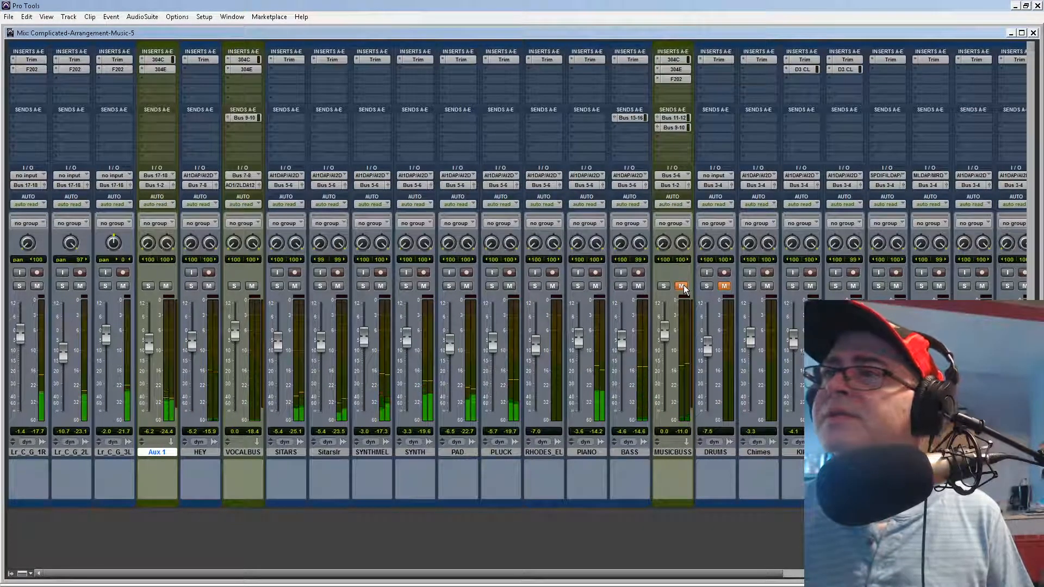
left_click(682, 286)
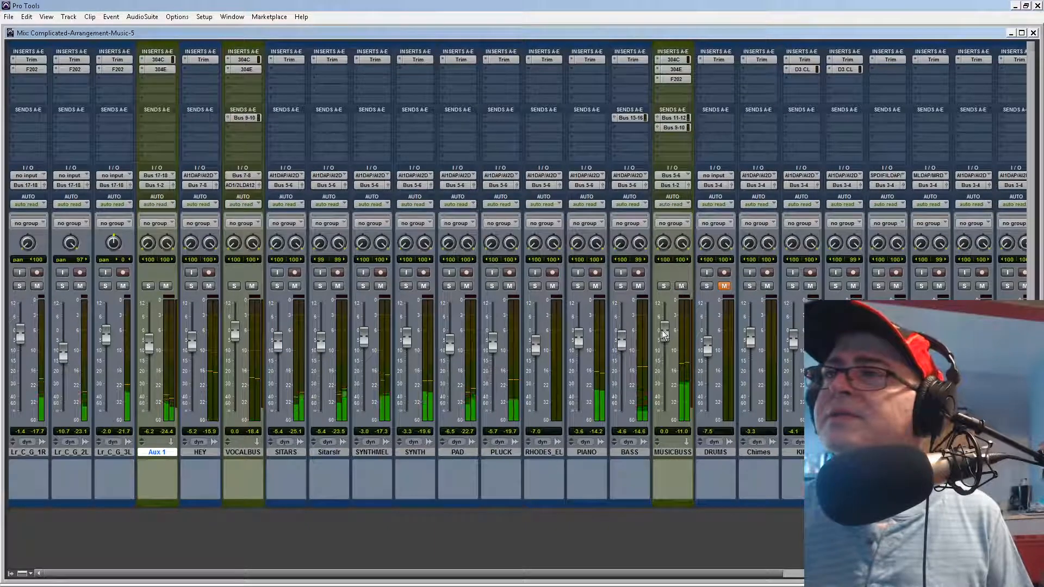
left_click_drag(663, 330, 664, 337)
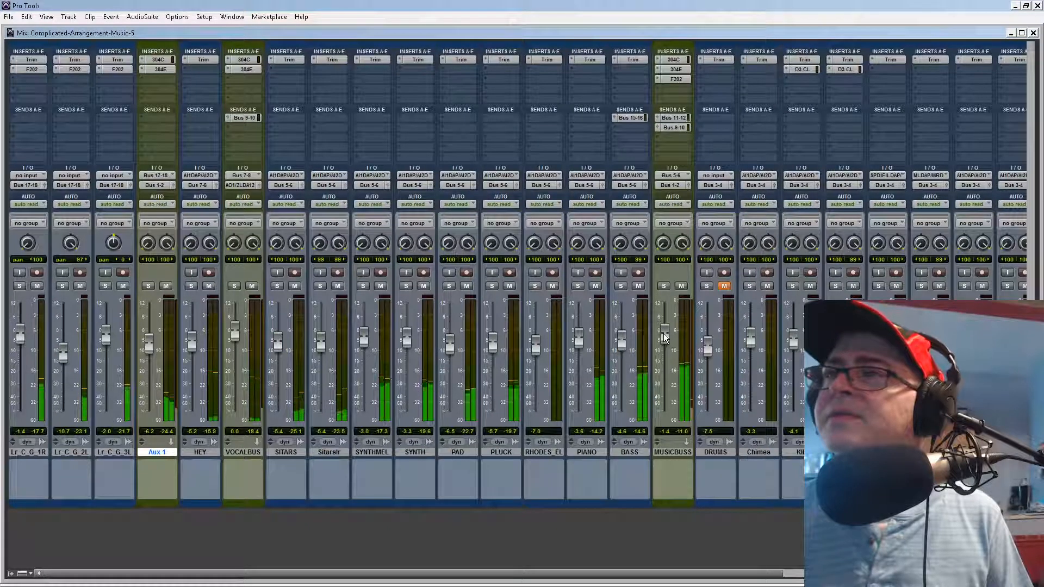
left_click(670, 574)
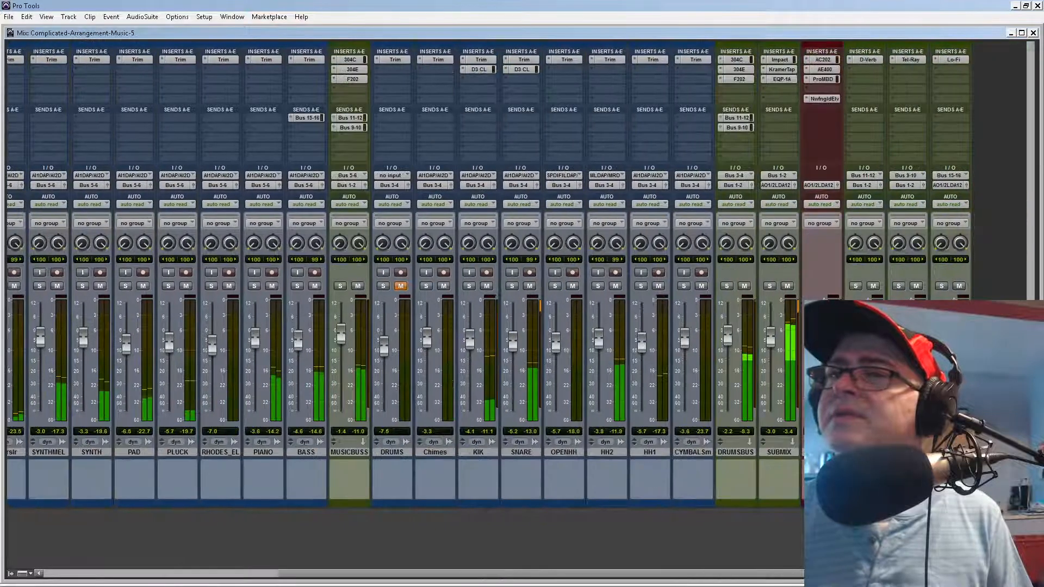
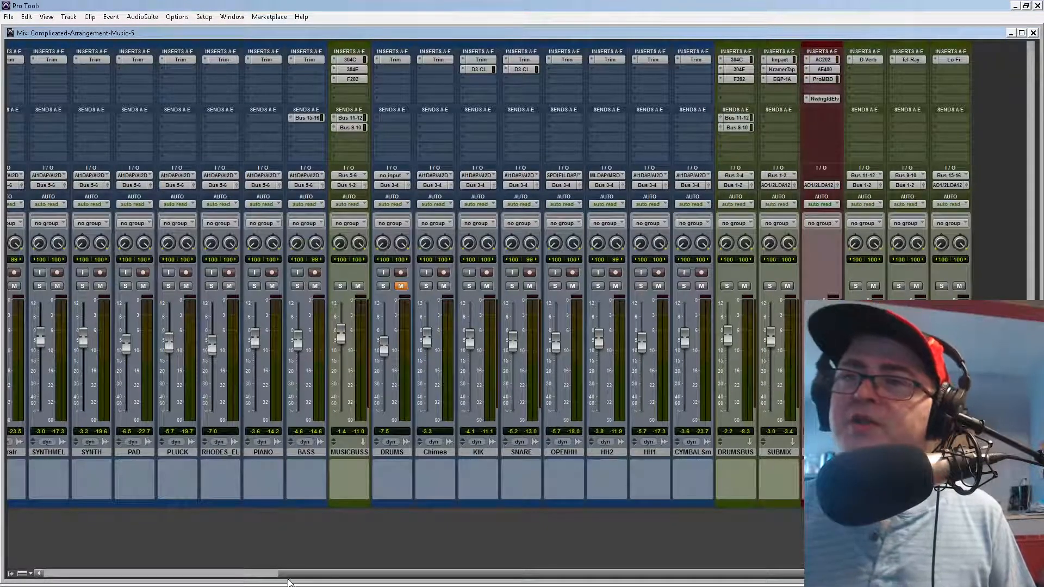
Step: Rename the Aux 1 track as GUITARBUS
left_click_drag(288, 578, 25, 575)
left_click(148, 453)
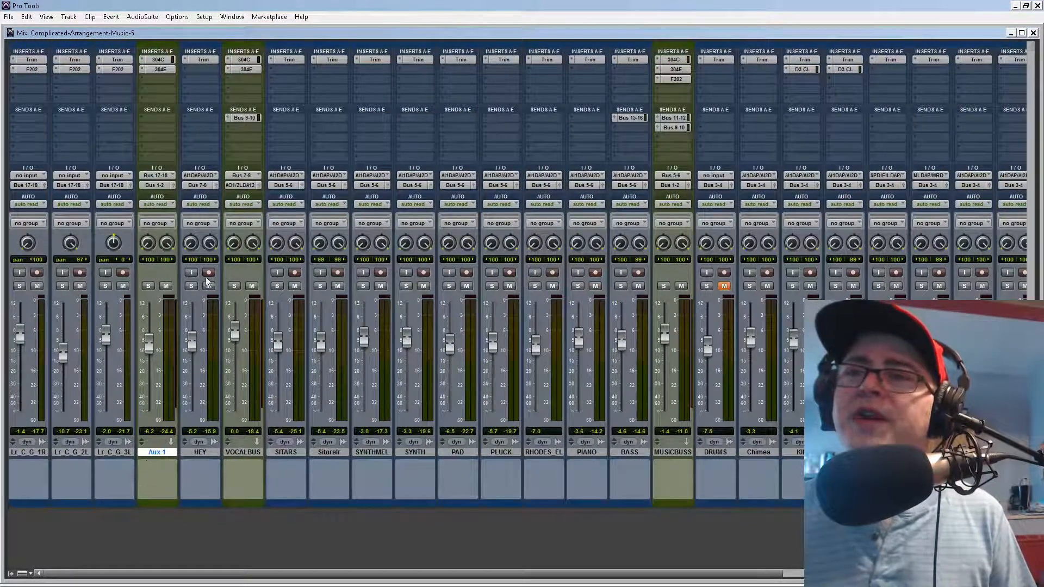
double_click(160, 454)
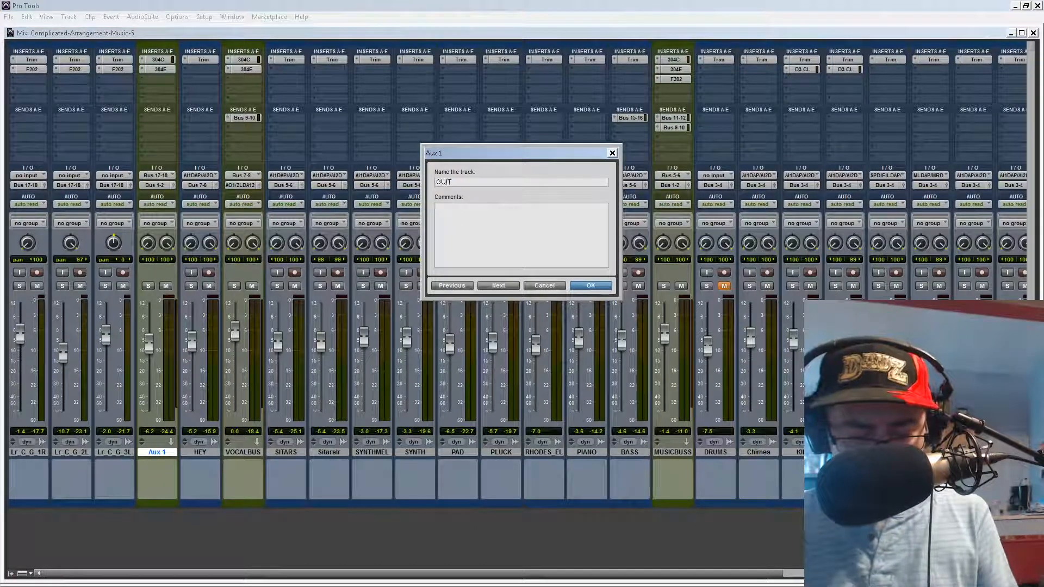
type("GUITARBUS")
key("Return")
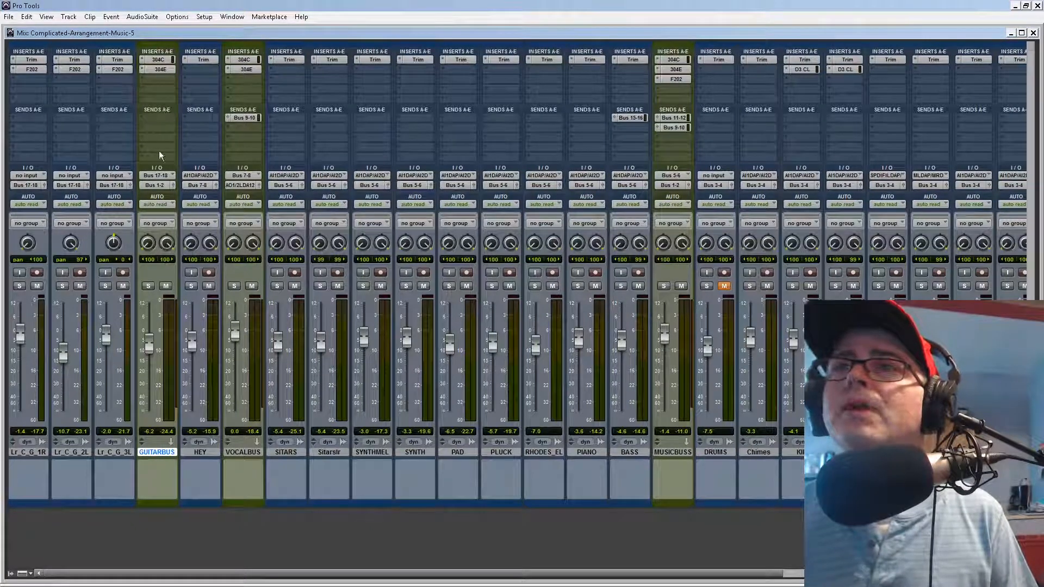
Step: Add a send to Bus 11-12 (Stereo) in GUITARBUS's first send slot, set it to 0.0 dB and start playback
left_click(160, 119)
mouse_move(182, 147)
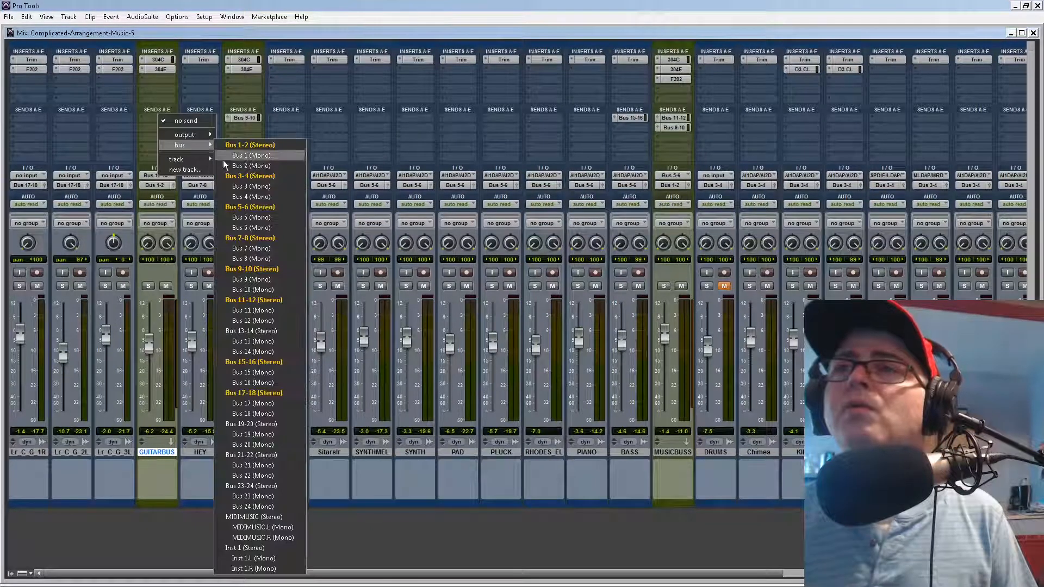
left_click(252, 298)
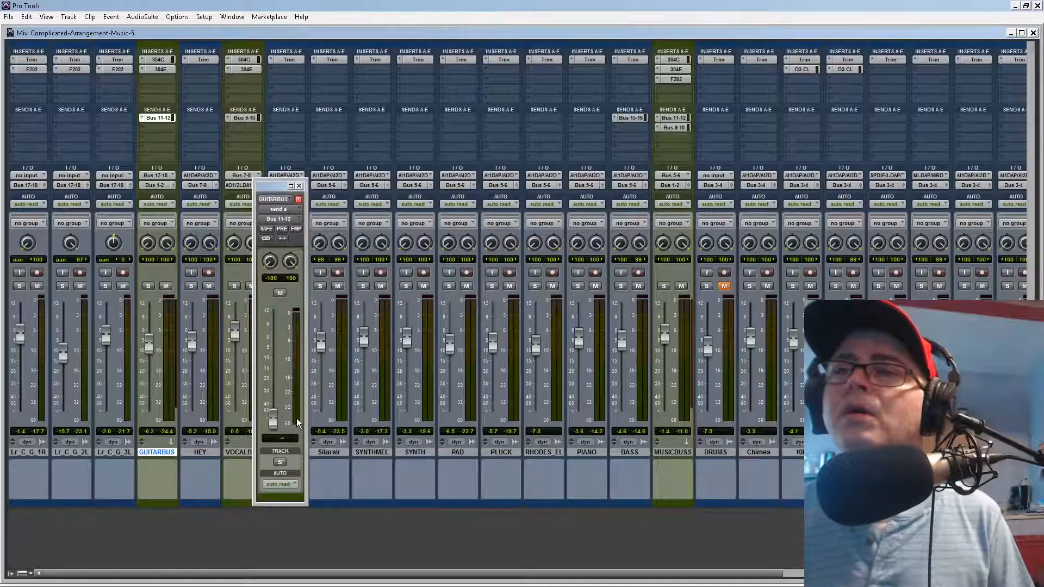
key("space")
left_click(274, 420, "alt")
Step: Solo GUITARBUS, the three Lr_C_G tracks, SUBMIX and the D-Verb and Tel-Ray effect return tracks
left_click(148, 286)
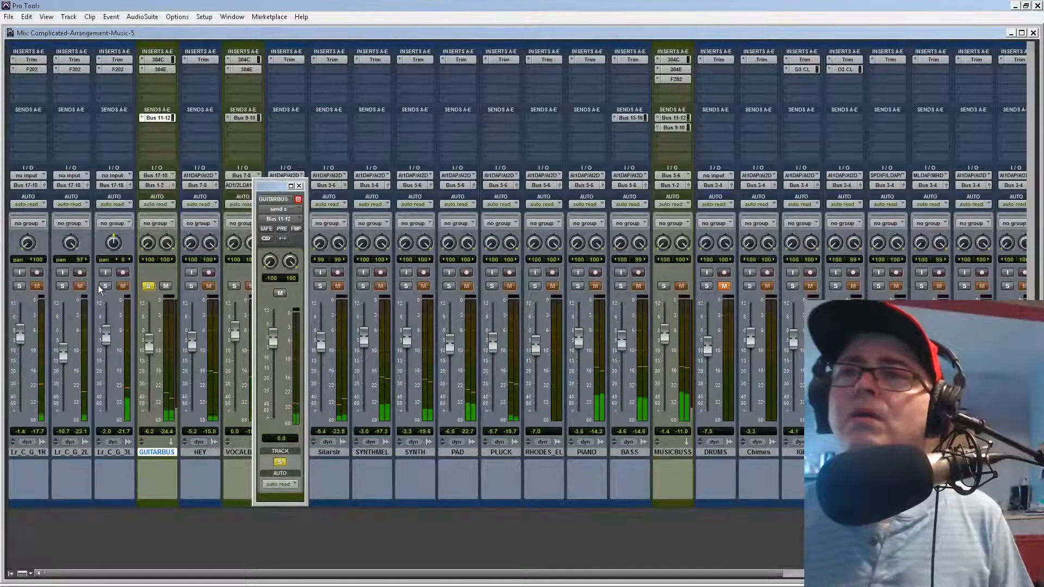
left_click(105, 286)
left_click(62, 286)
left_click(22, 287)
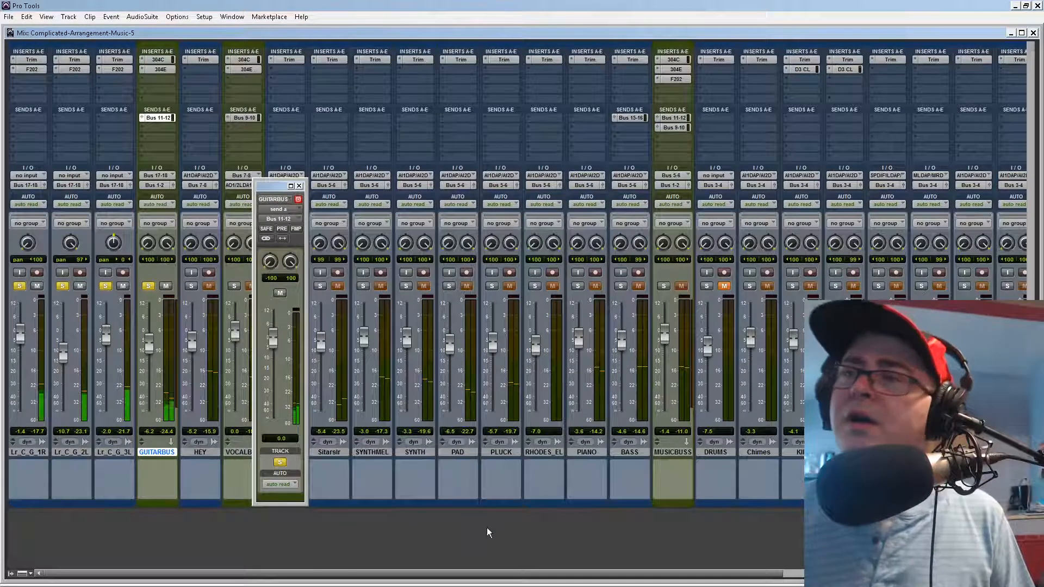
left_click(626, 577)
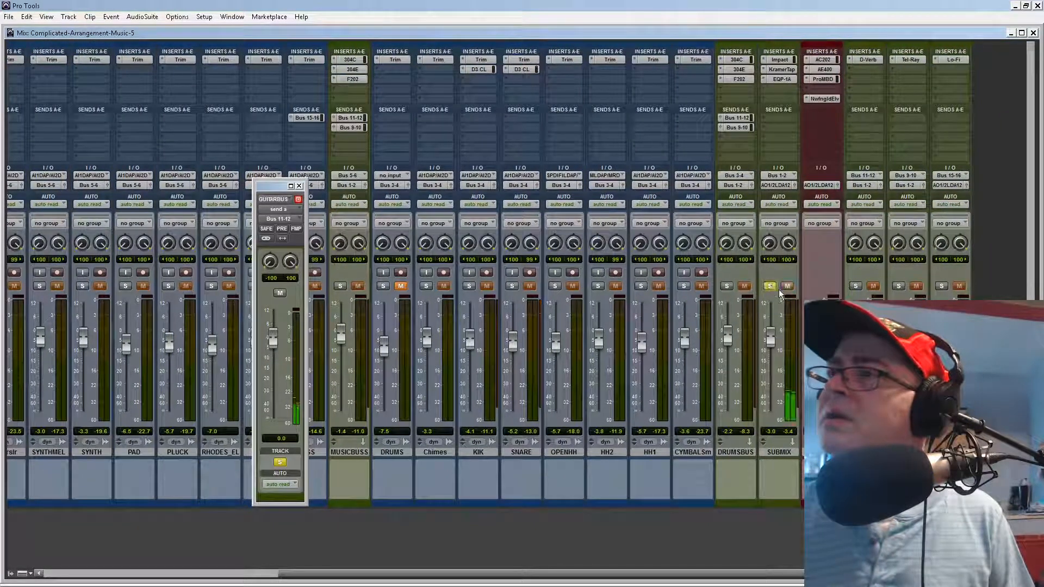
left_click(856, 286)
left_click(899, 286)
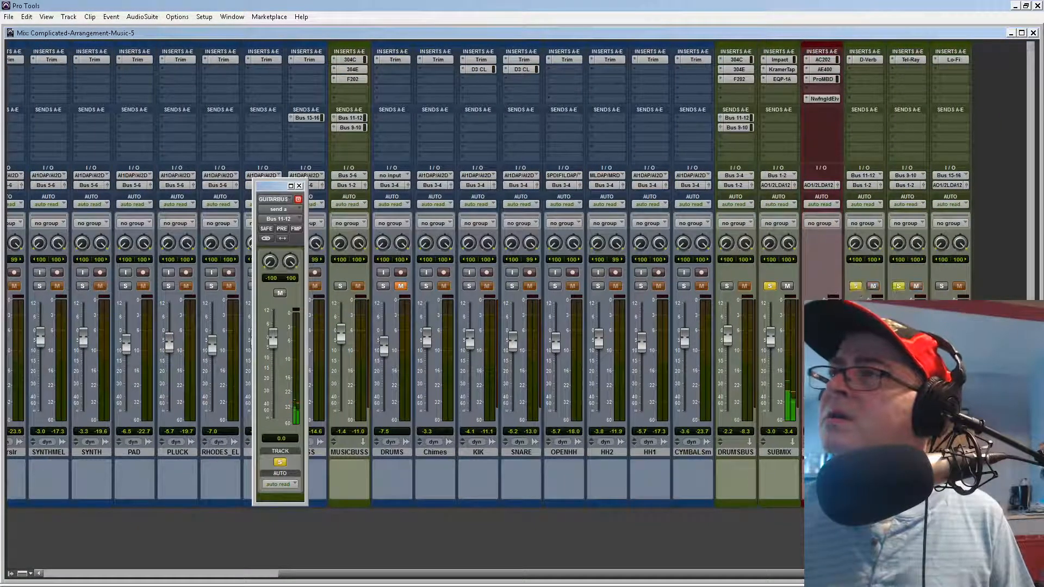
left_click(942, 286)
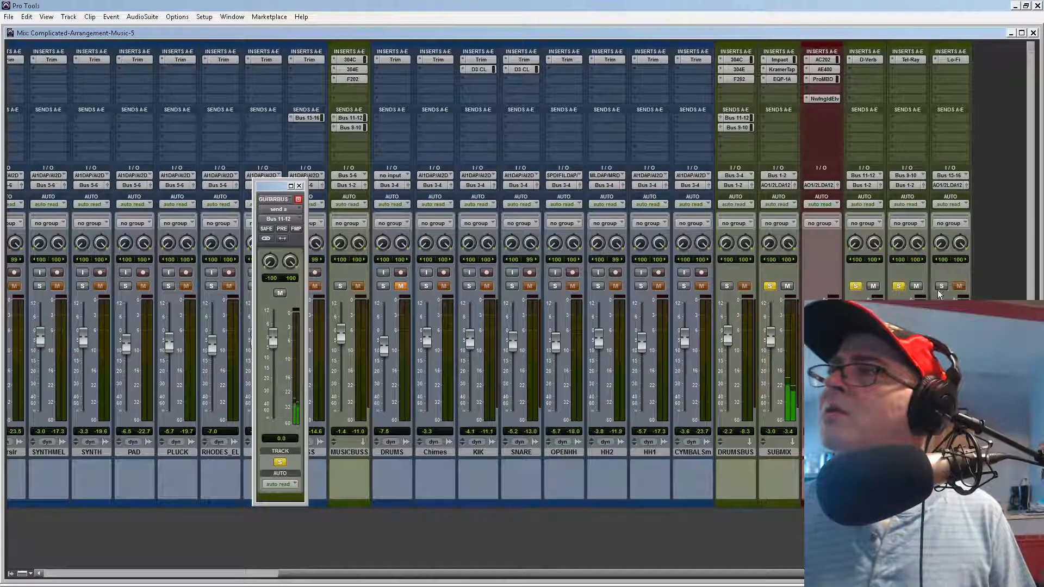
Step: Add a Bus 9-10 (Stereo) send at -11.5 dB in GUITARBUS's second send slot, clear all solos and close the send window
left_click_drag(552, 574, 168, 560)
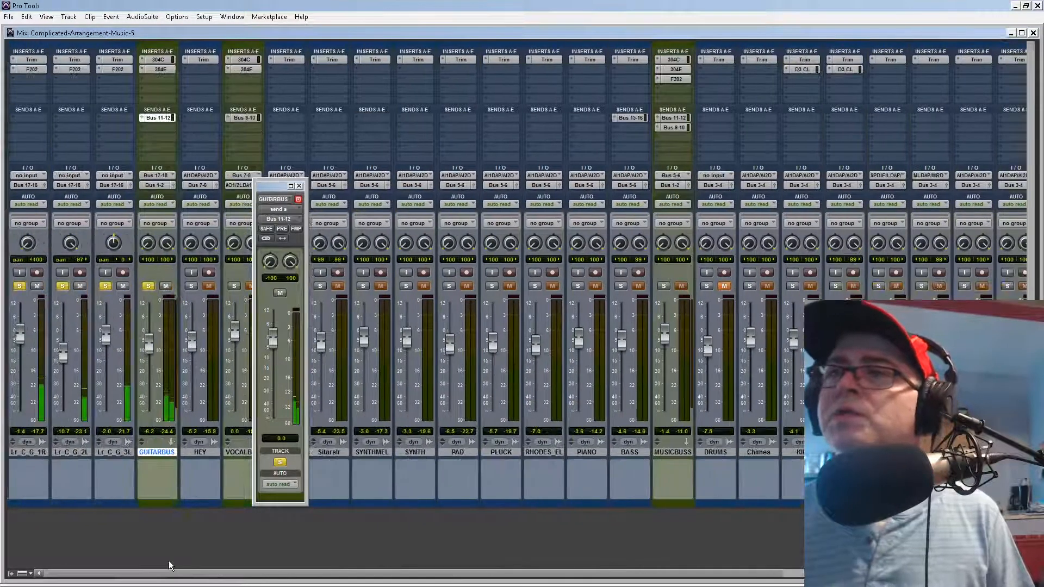
left_click(162, 130)
mouse_move(187, 155)
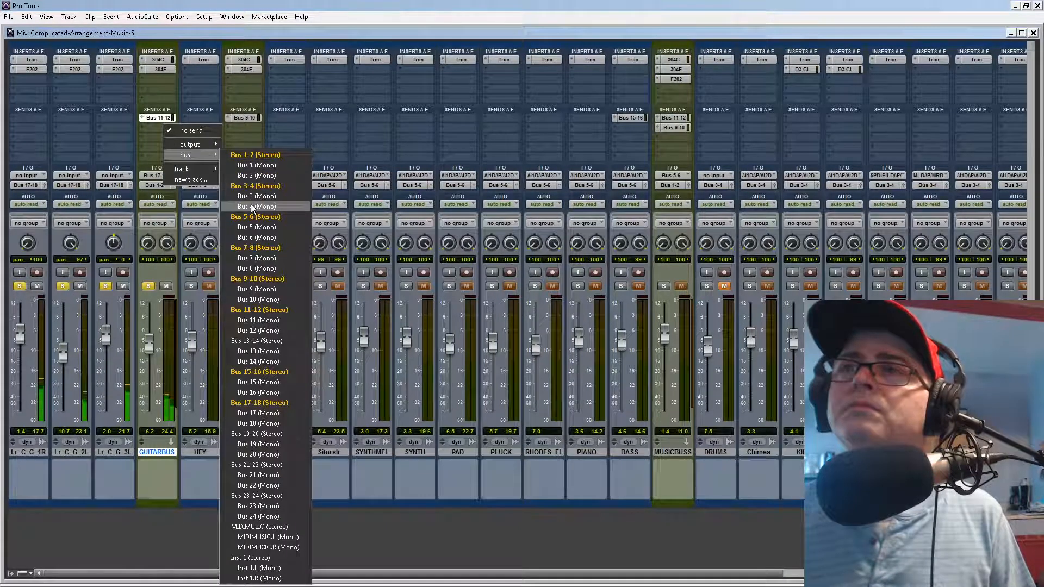
left_click(282, 279)
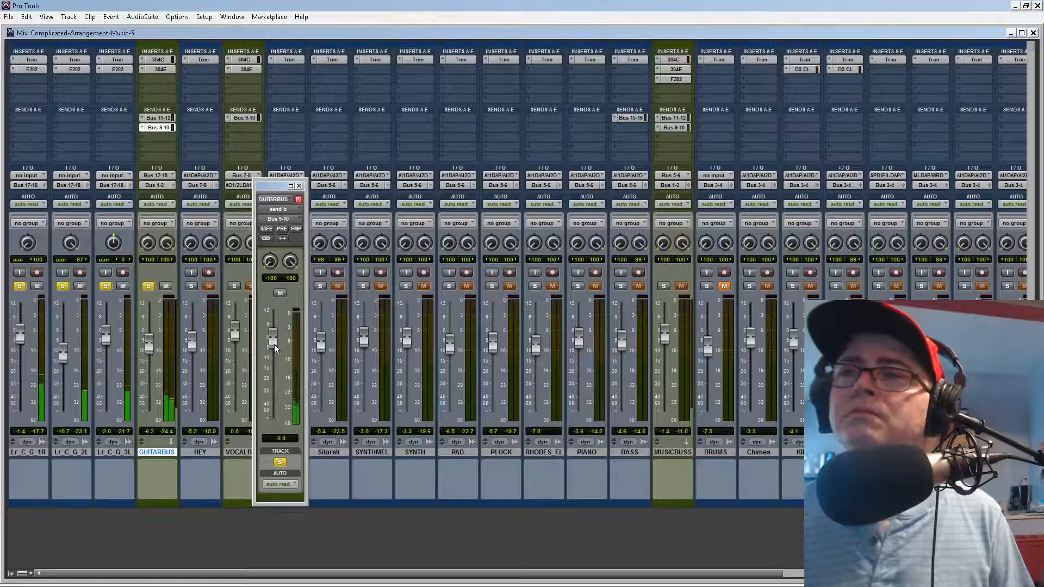
left_click_drag(274, 343, 279, 368)
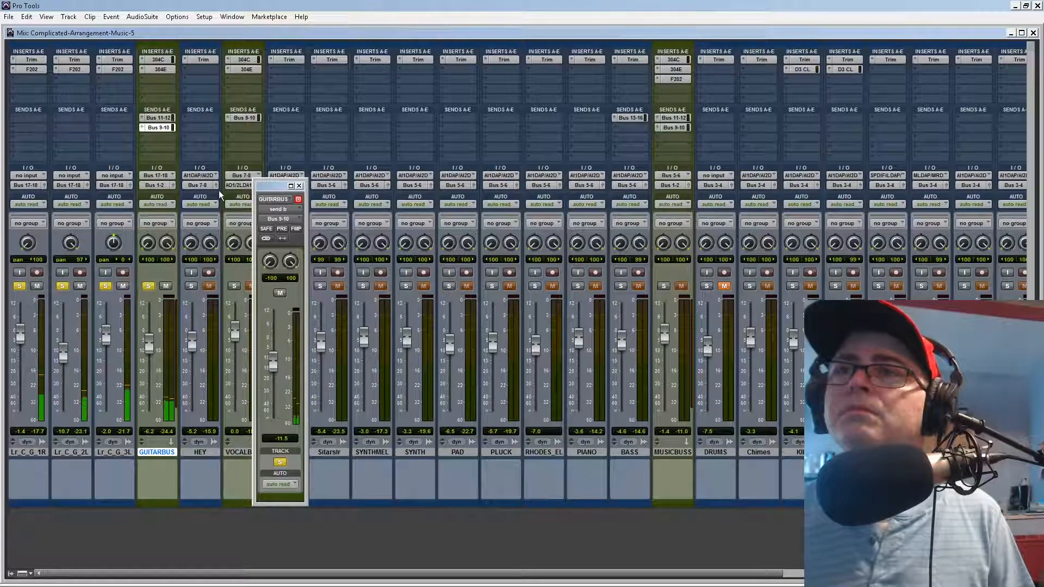
left_click(149, 286, "alt")
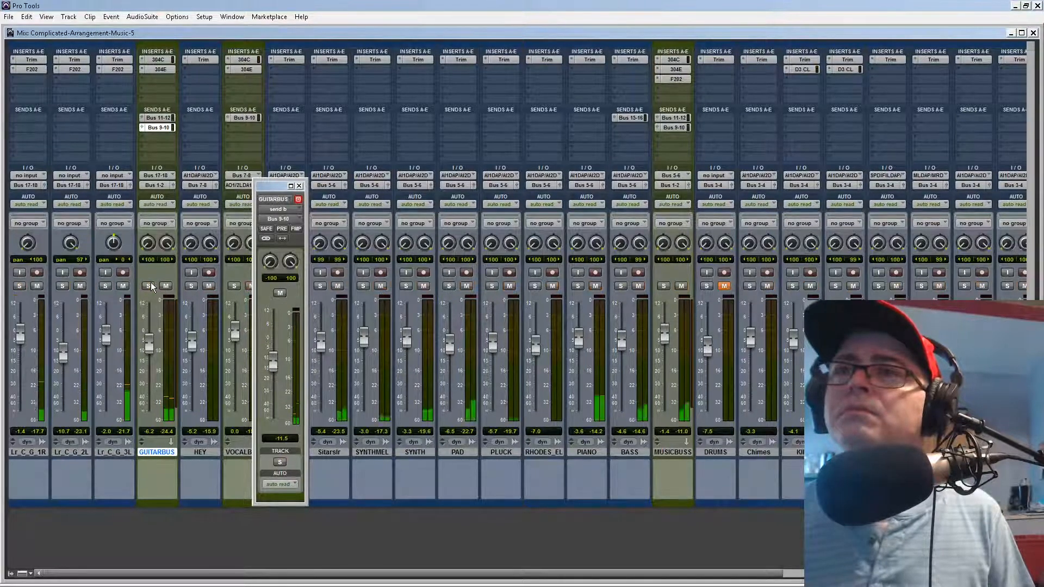
left_click(299, 186)
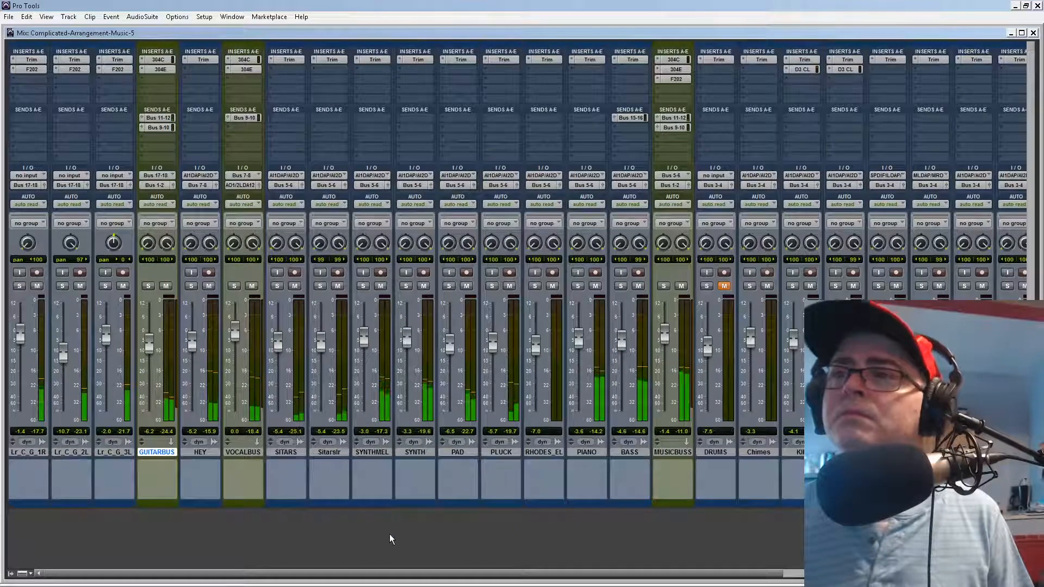
Step: Mute MUSICBUSS and set the faders to -1.1 dB for KIK, -5.7 dB for SNARE and -1.4 dB for BASS
left_click(411, 576)
left_click_drag(412, 575, 414, 575)
left_click(621, 286)
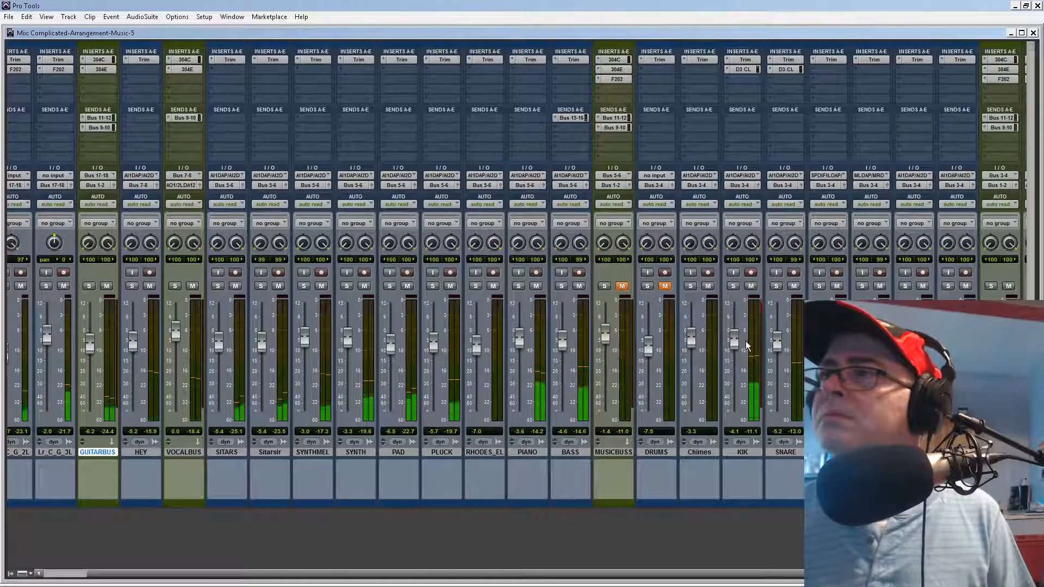
left_click_drag(738, 342, 738, 339)
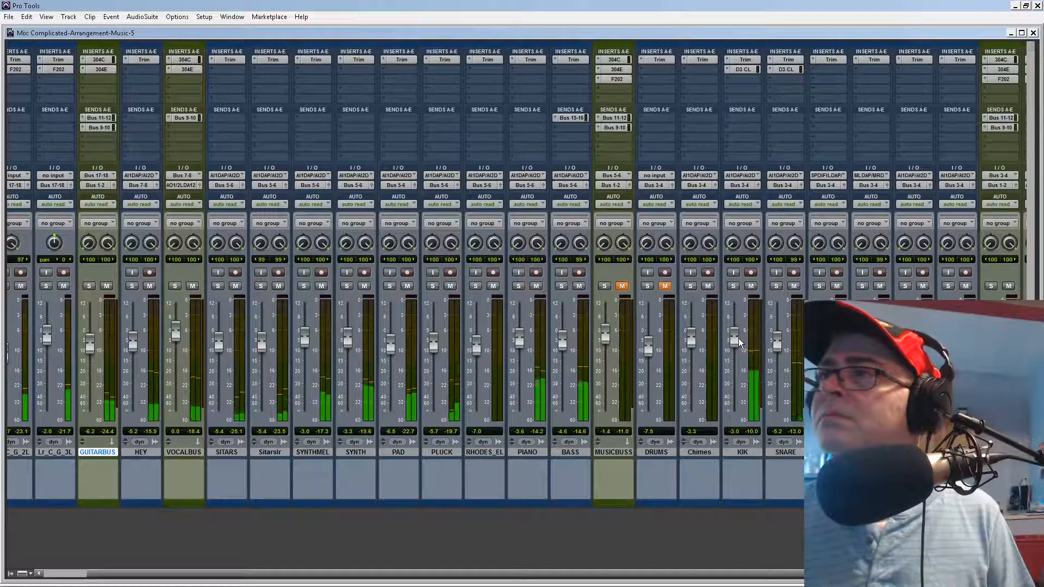
left_click_drag(778, 347, 739, 339)
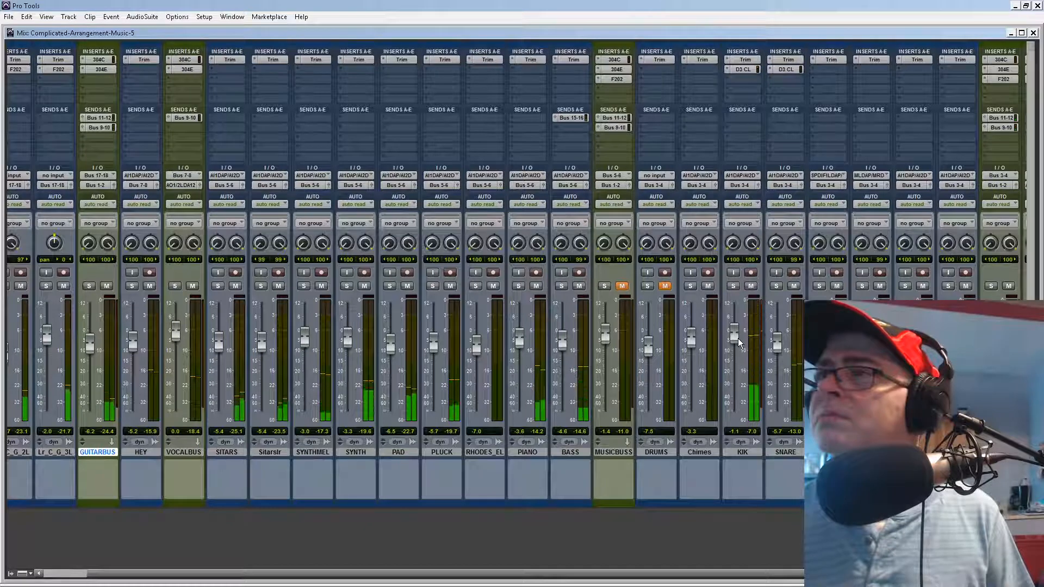
left_click(563, 342, "alt")
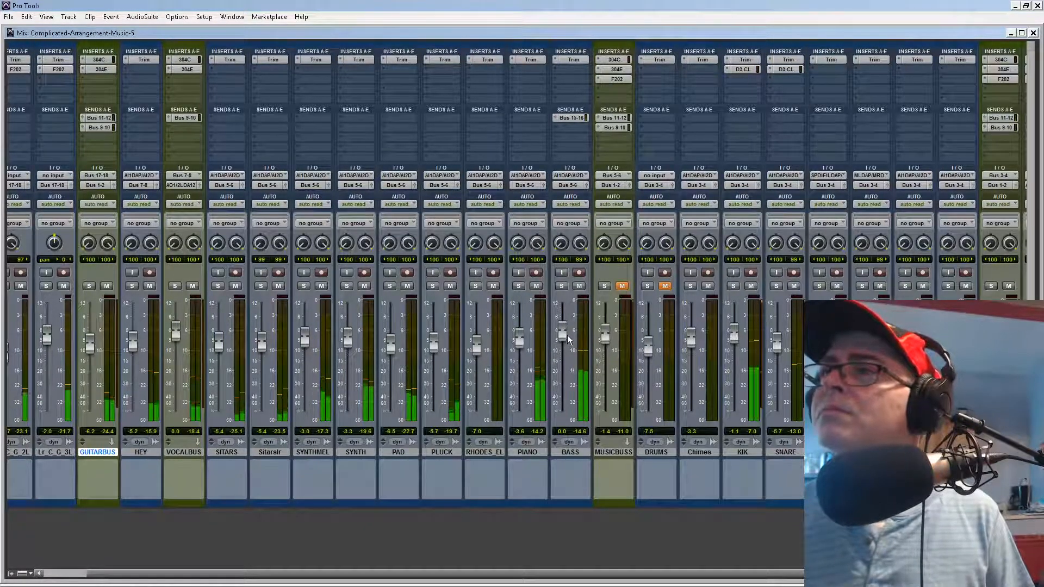
left_click_drag(567, 335, 567, 341)
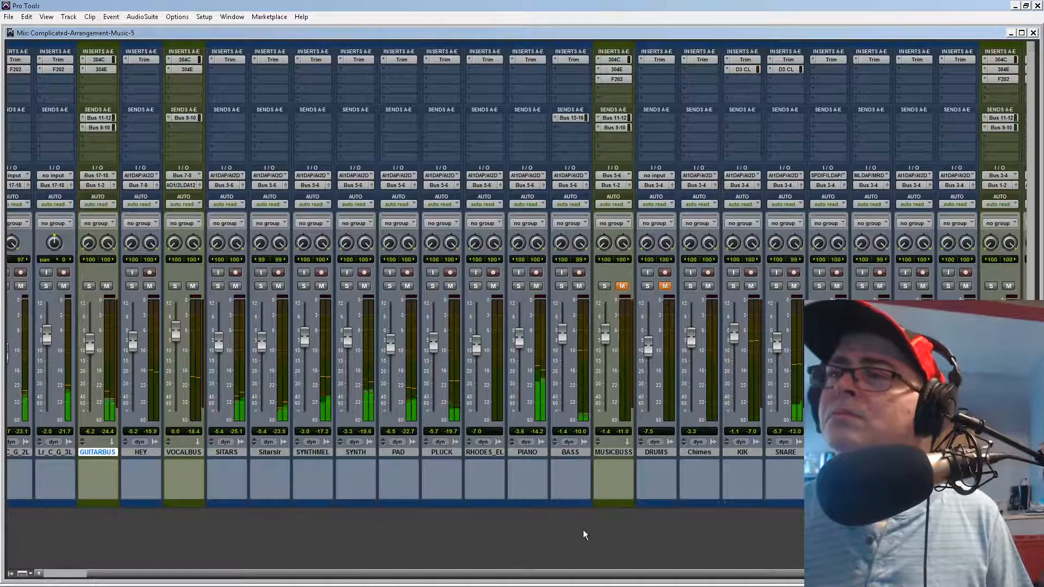
Step: Lower the KIK fader to -3.8 dB and the HH2 fader to -9.4 dB
left_click_drag(593, 574, 640, 575)
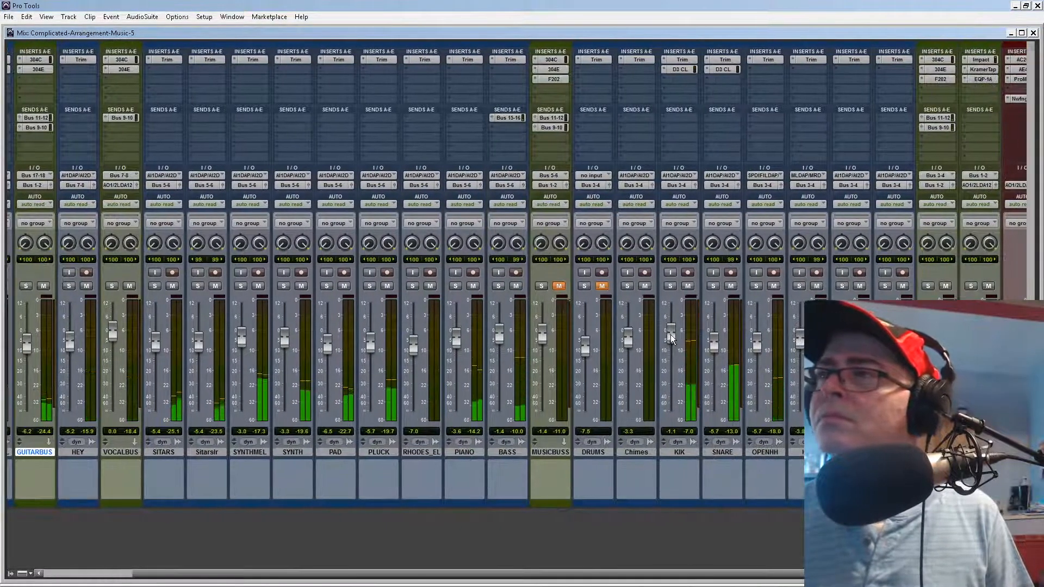
left_click_drag(670, 334, 674, 340)
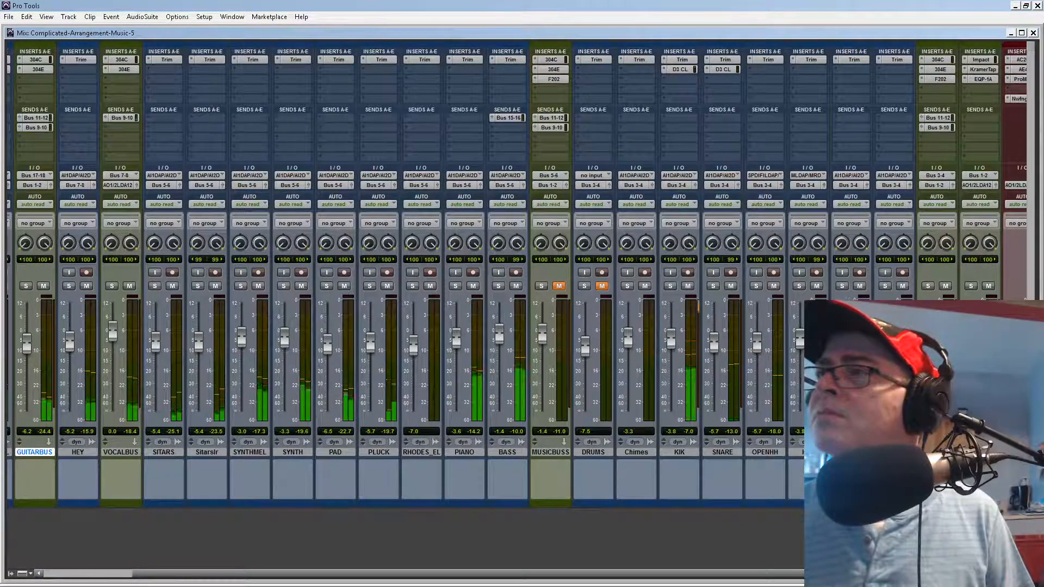
left_click_drag(802, 339, 803, 351)
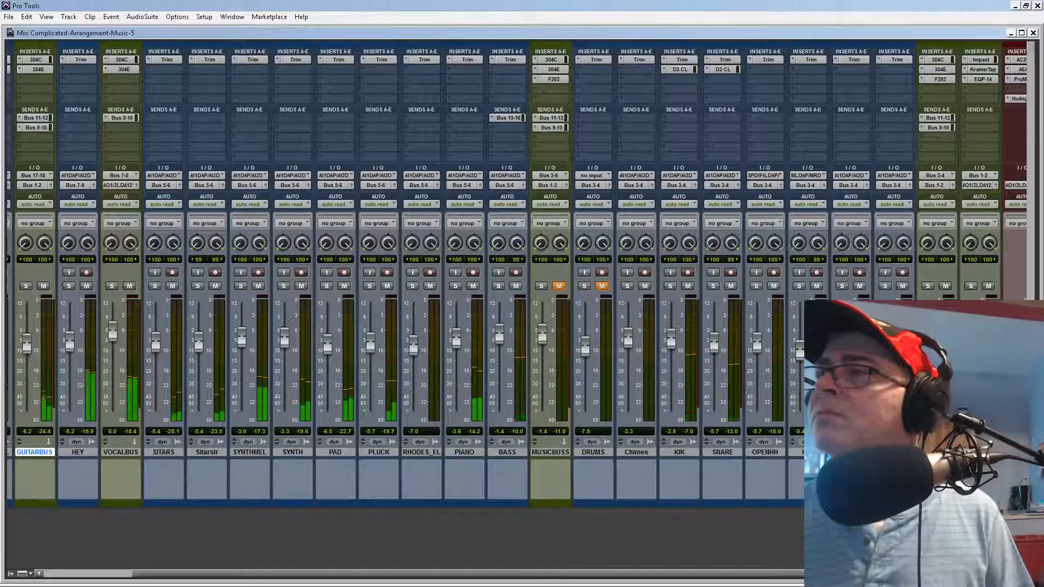
left_click_drag(710, 576, 708, 578)
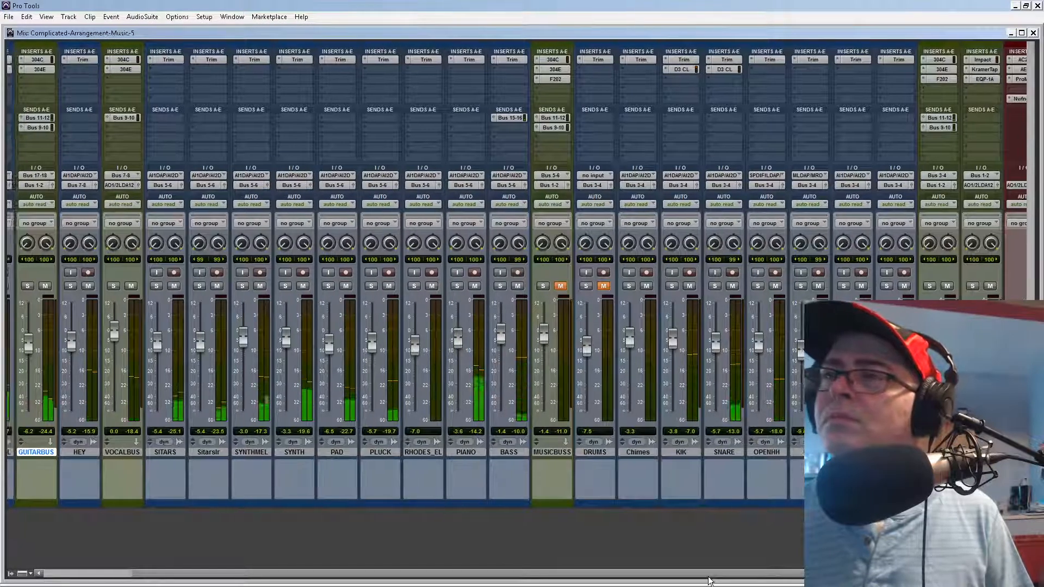
Step: Create one new mono Aux Input track based on samples
scroll(767, 450, "right", 5)
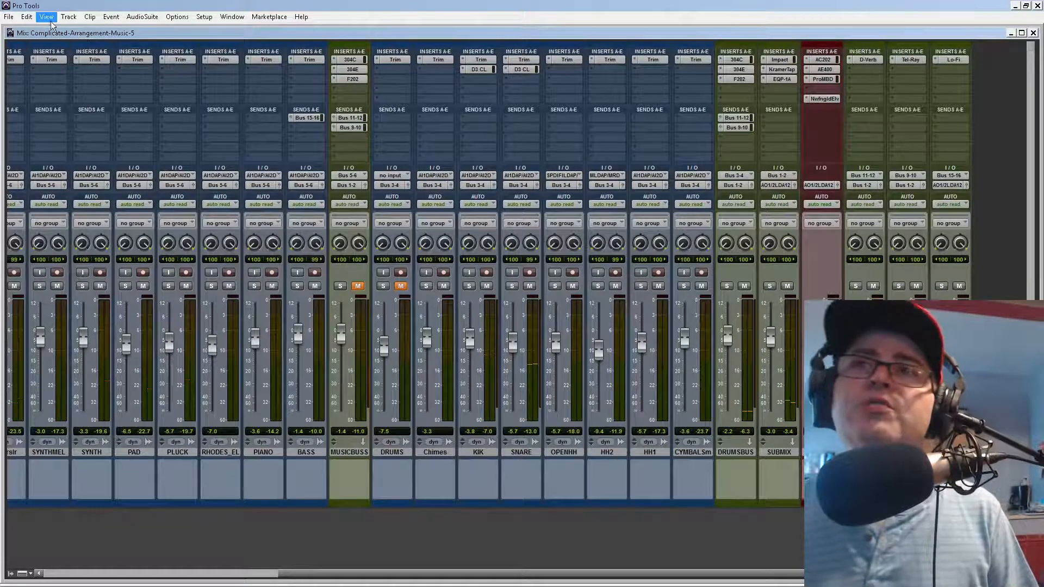
left_click(70, 25)
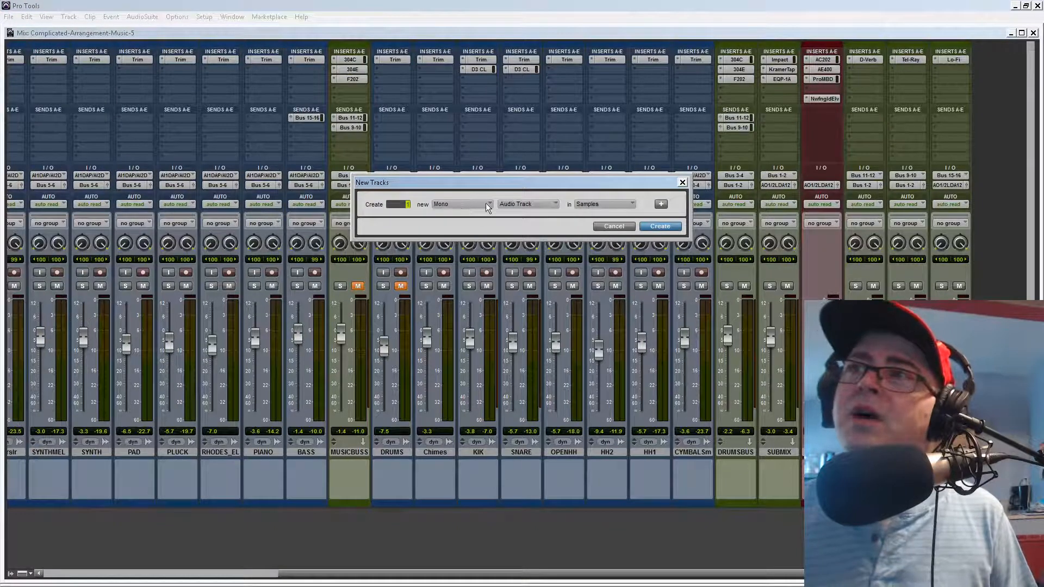
left_click(557, 204)
left_click(563, 215)
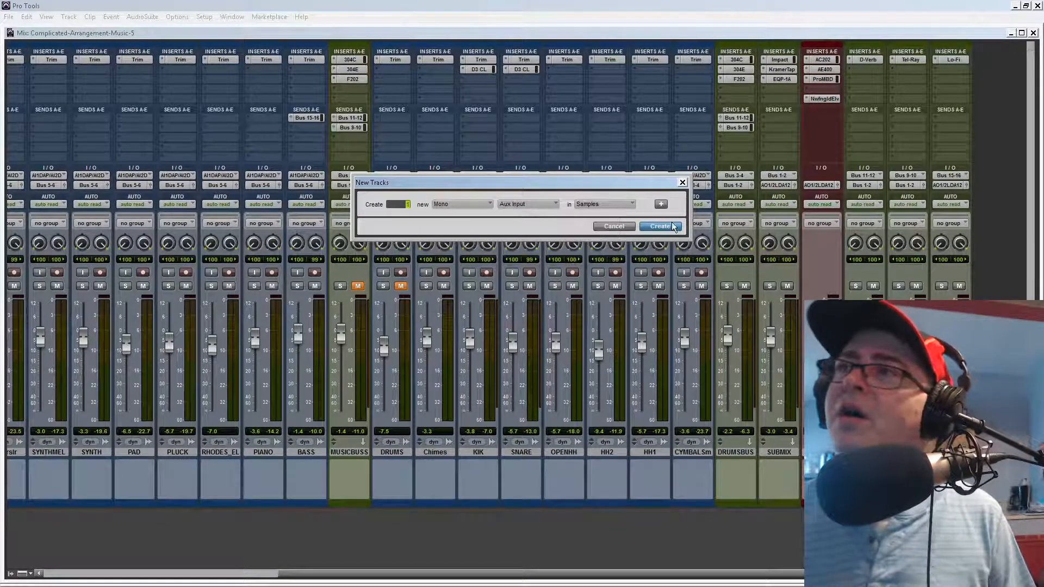
left_click(660, 227)
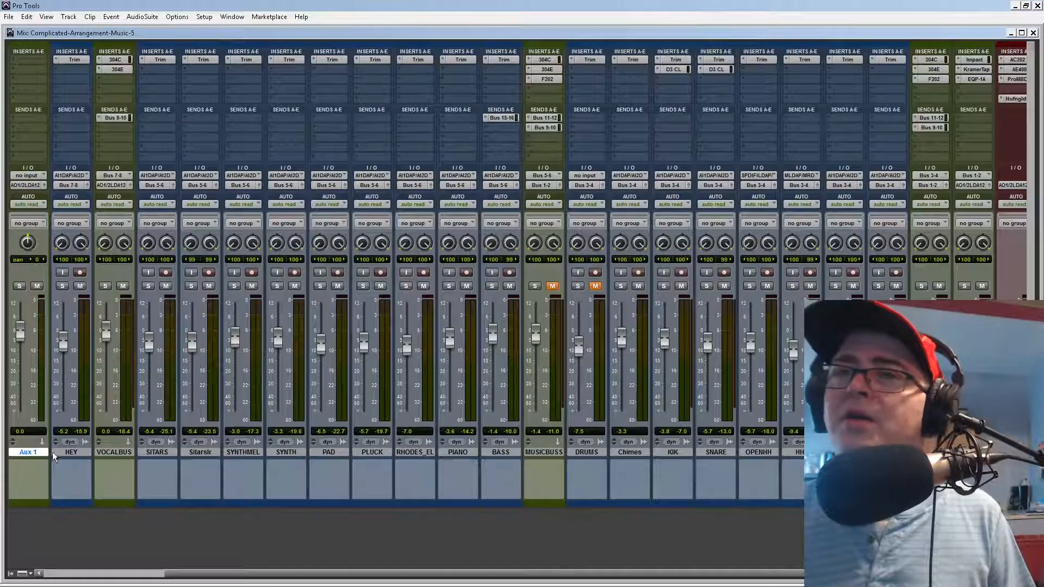
Step: Move the new aux track to the end of the mixer, after the Lo-Fi return, and rename it BASSSUB
scroll(414, 448, "right", 5)
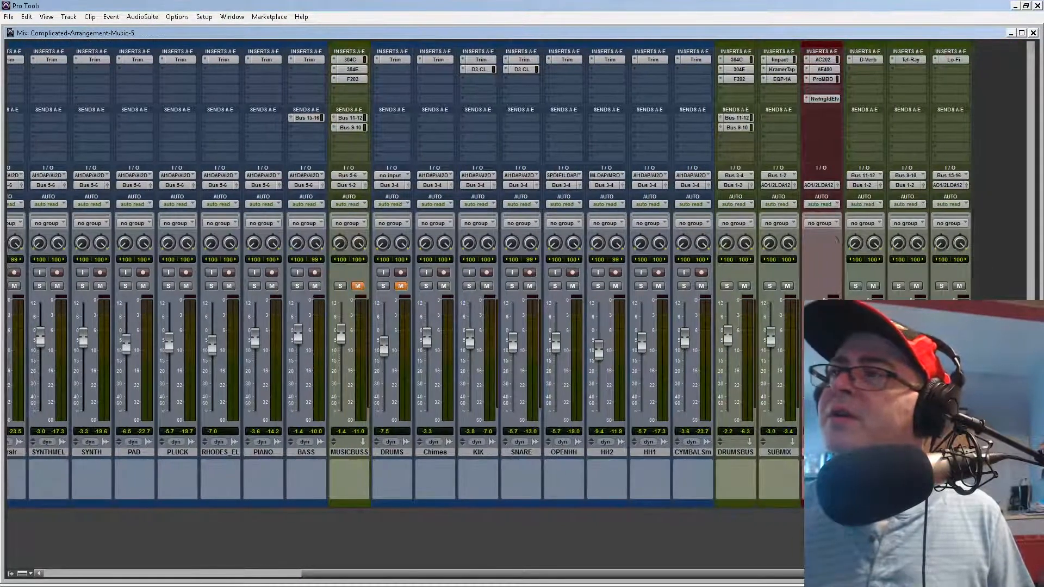
left_click_drag(936, 451, 965, 452)
double_click(951, 452)
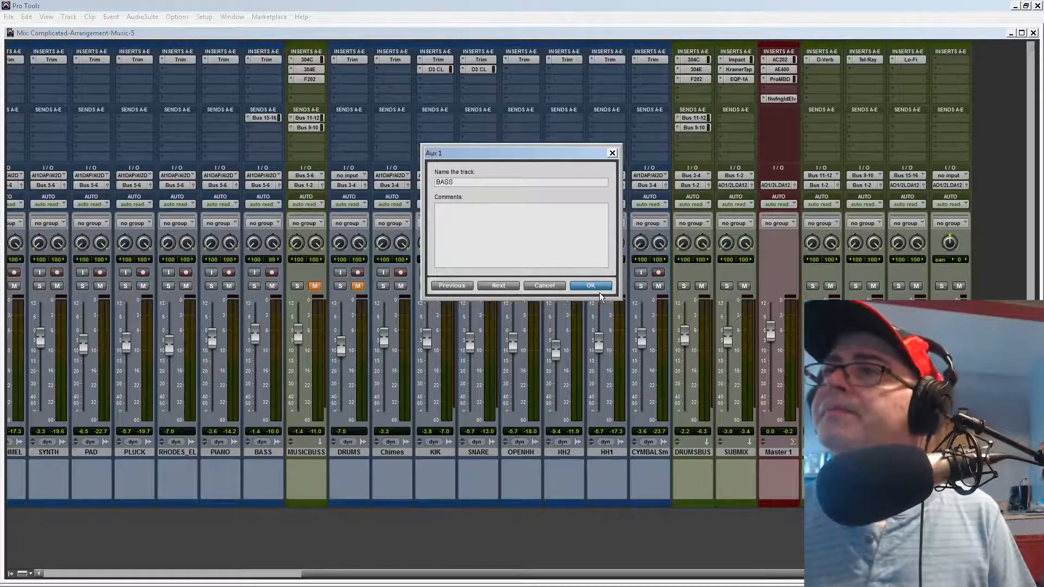
type("BASSSUB")
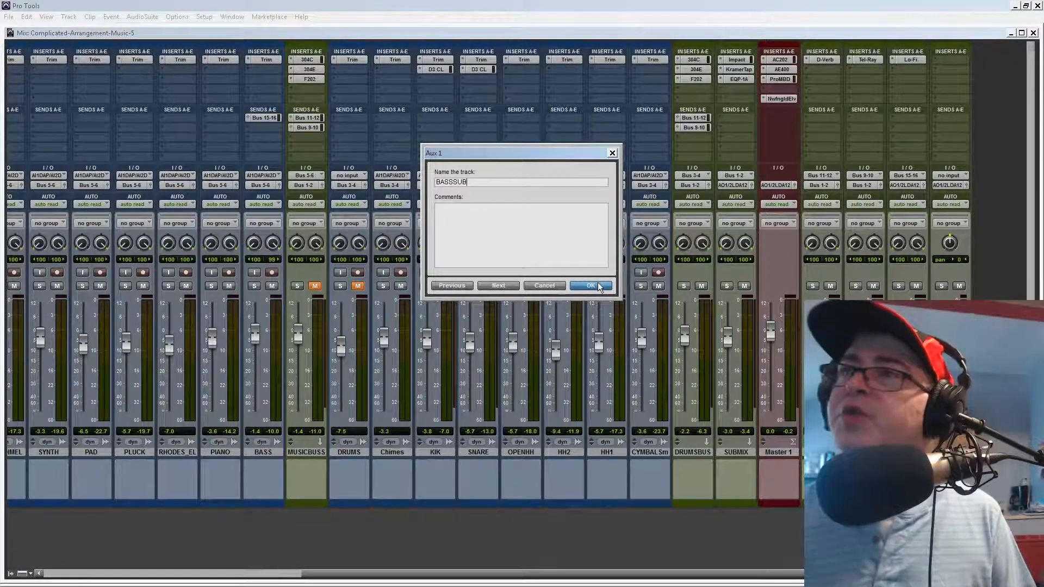
left_click(599, 280)
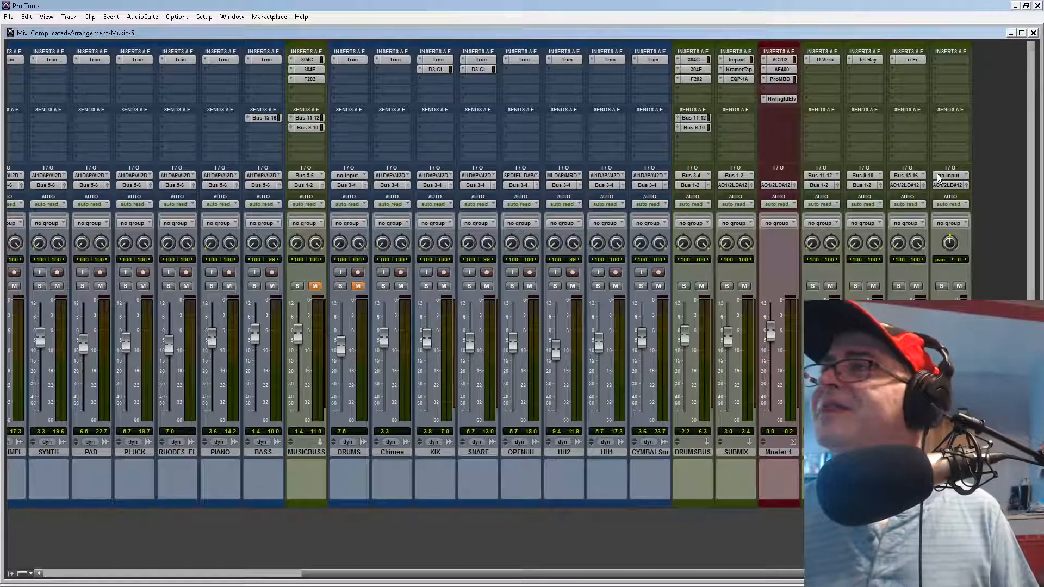
Step: Route the outputs of the Lo-Fi return and BASSSUB to Bus 1-2 (Stereo) and play back the mix
left_click(896, 185)
mouse_move(915, 212)
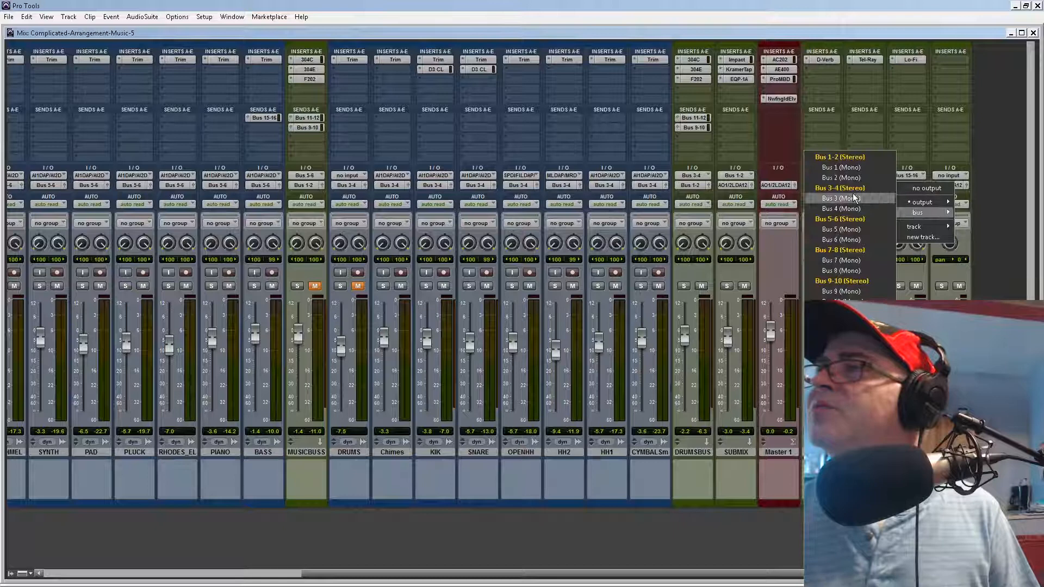
left_click(843, 156)
left_click(947, 186)
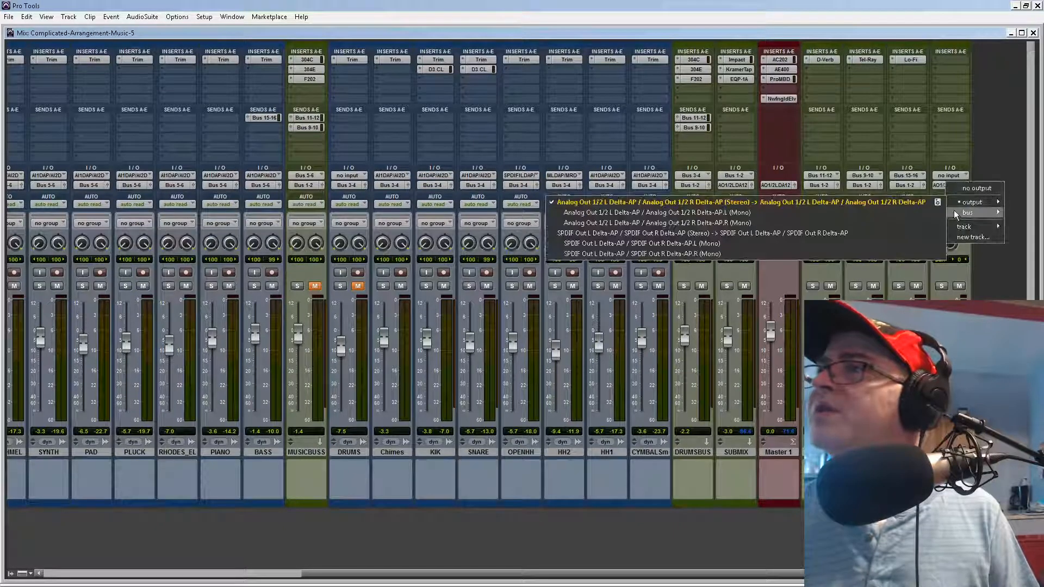
mouse_move(954, 211)
left_click(919, 158)
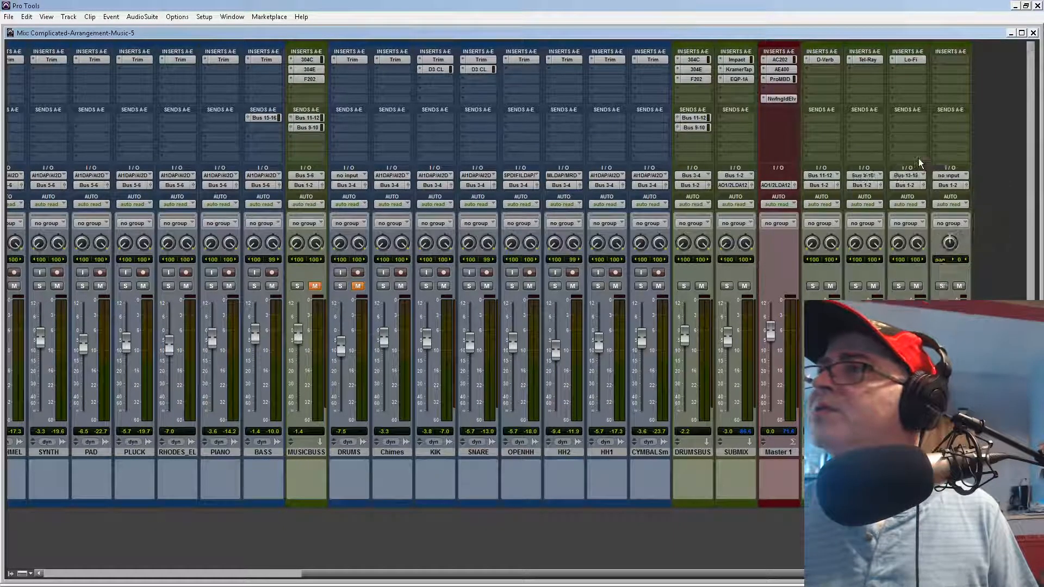
key("space")
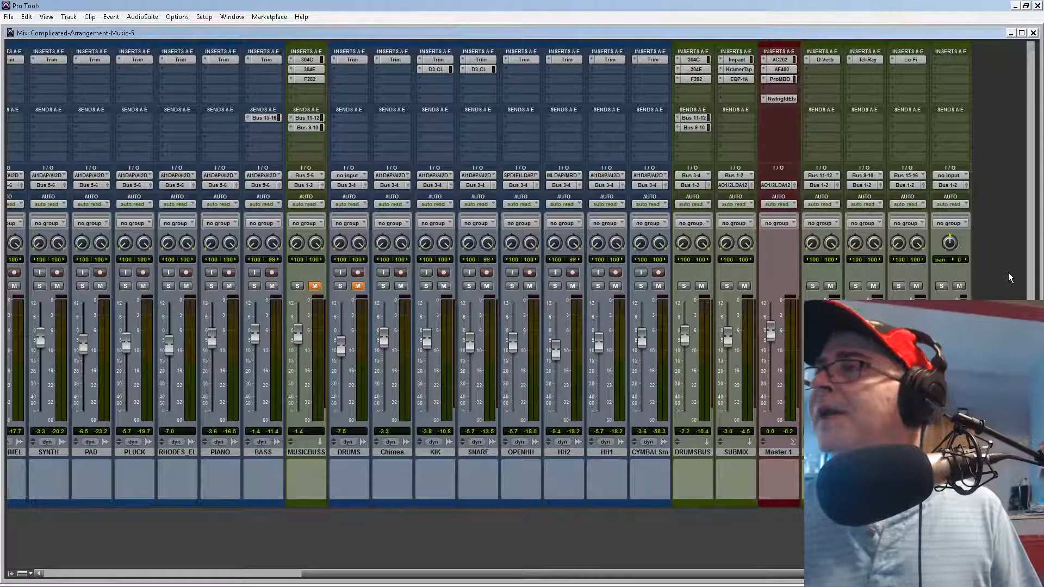
Step: Insert the Avid Pro Subharmonic (mono) plug-in in BASSSUB's first insert slot
left_click(958, 58)
mouse_move(983, 76)
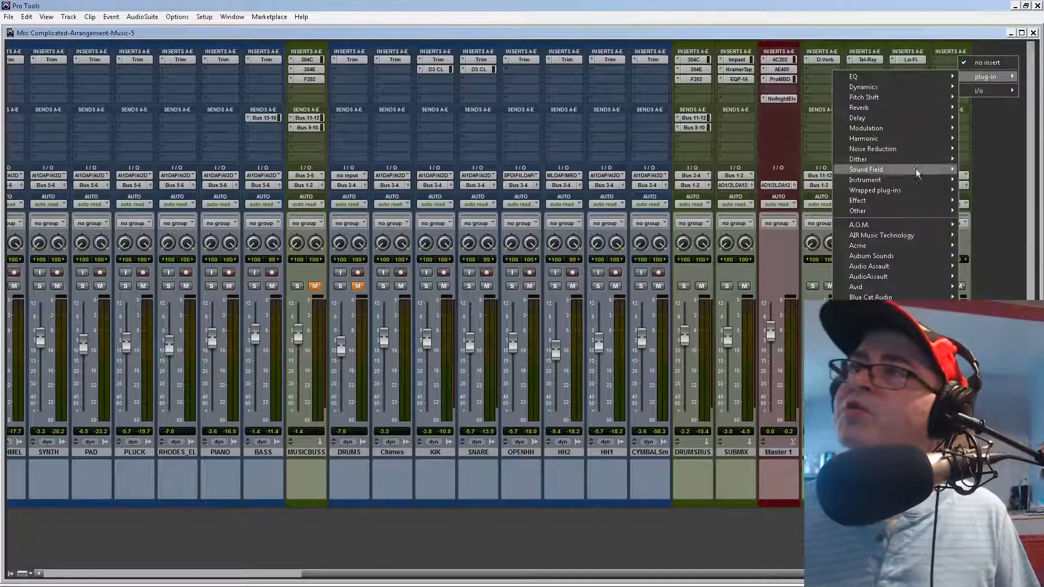
mouse_move(892, 329)
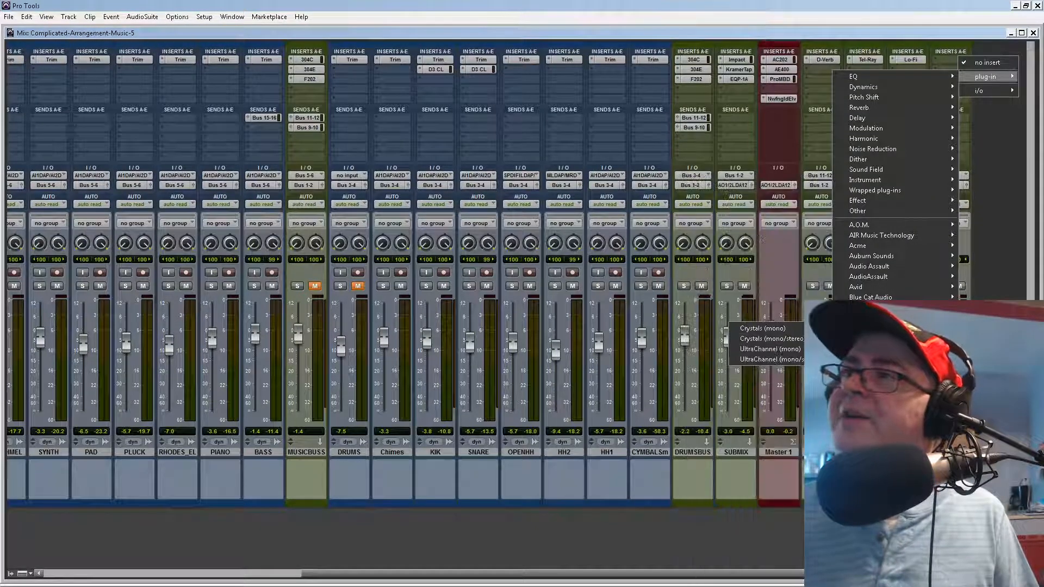
mouse_move(928, 288)
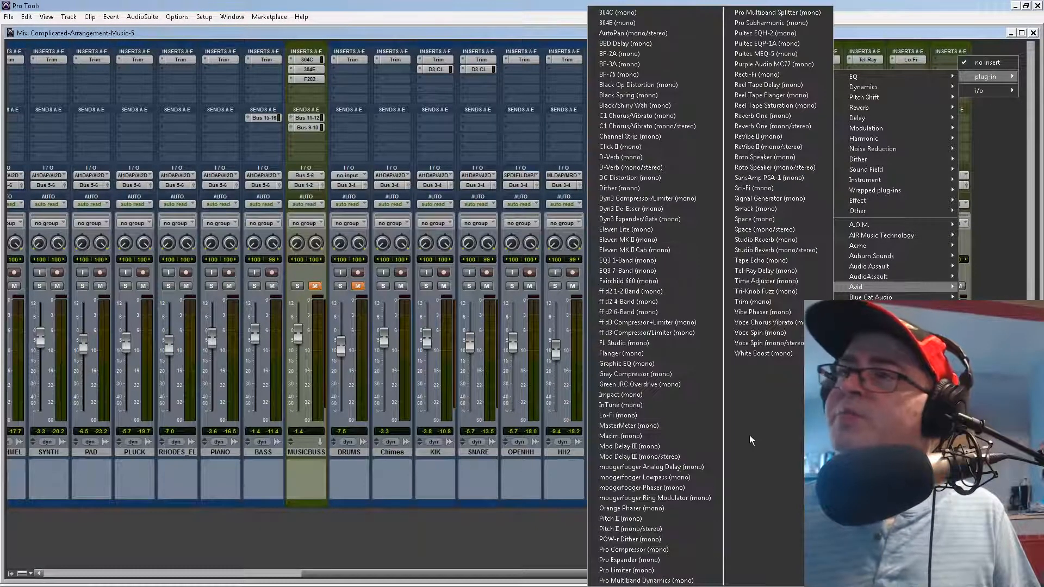
left_click(781, 24)
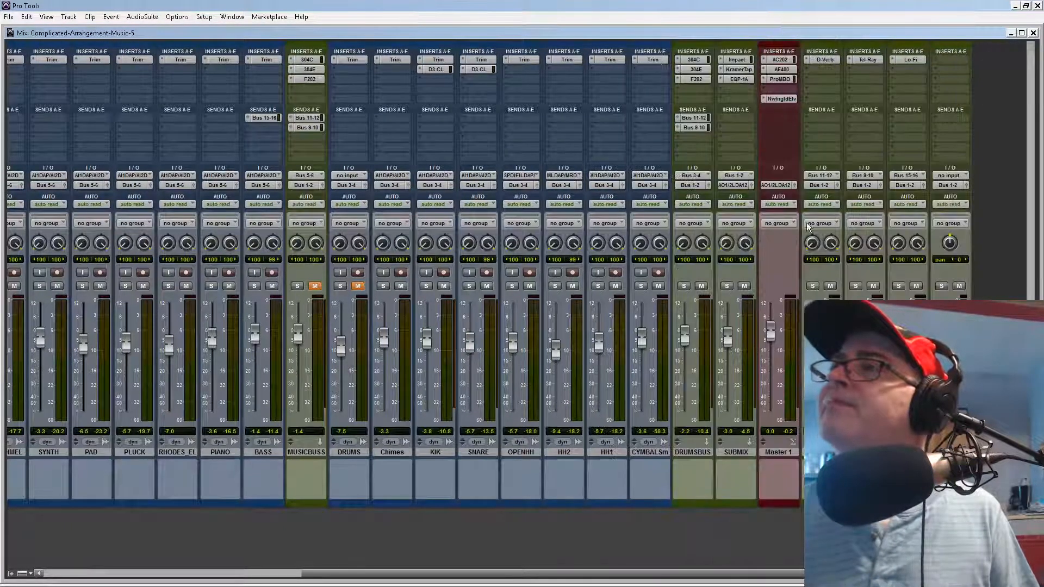
Step: Set BASSSUB's input to Bus 20 (Mono) and start playback
left_click(958, 177)
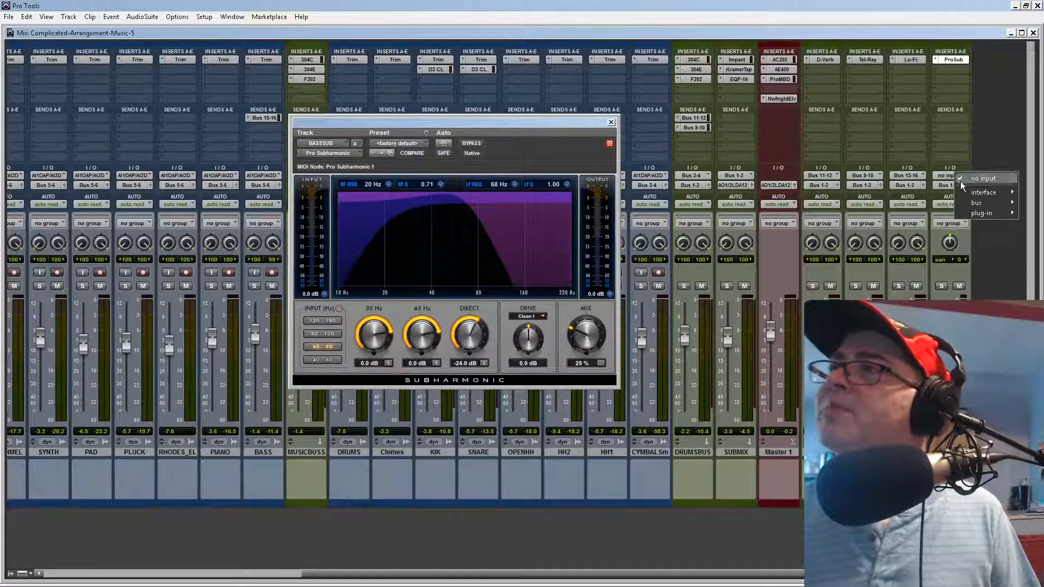
mouse_move(977, 200)
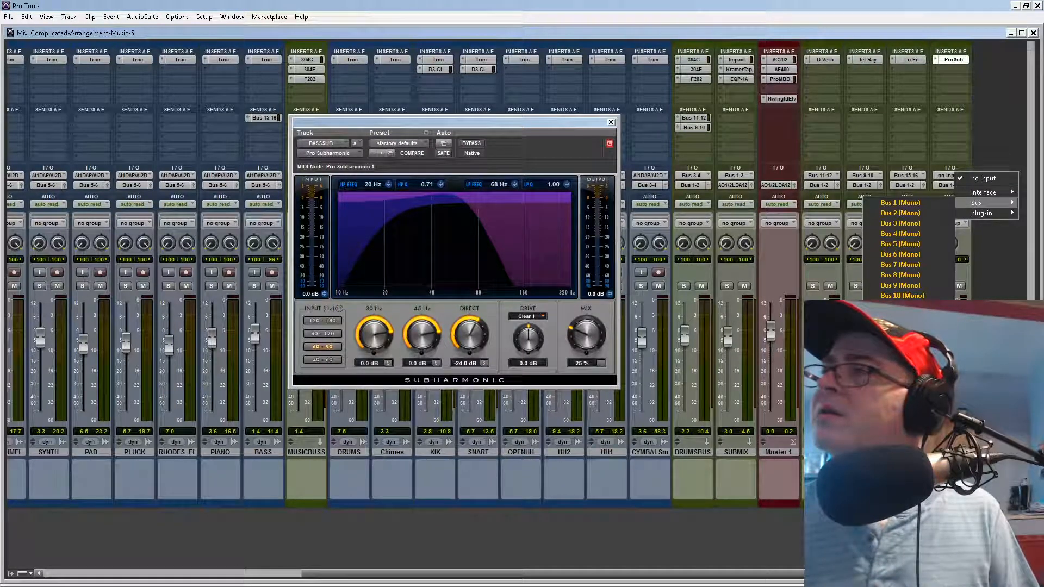
left_click(903, 399)
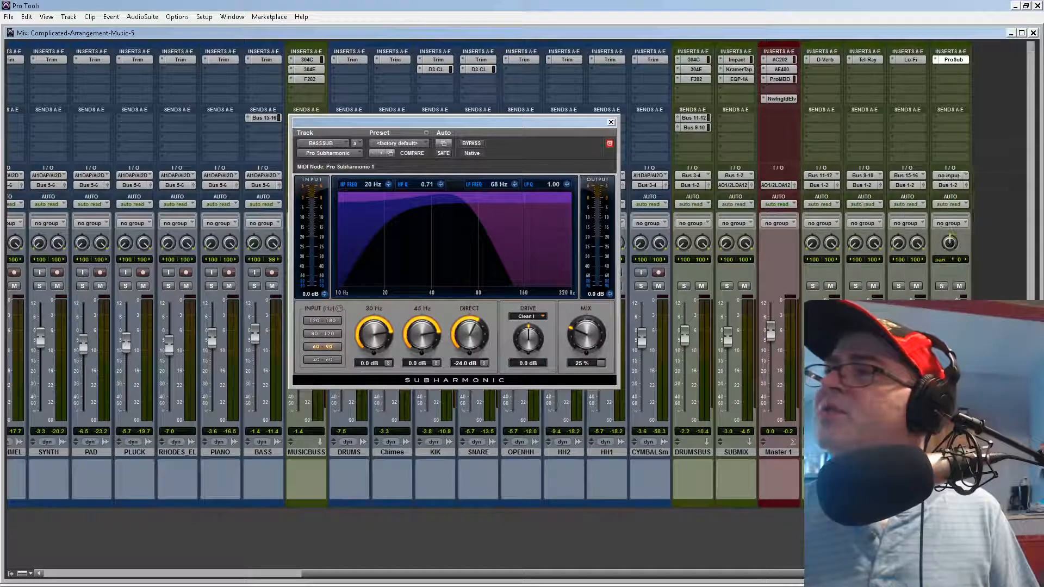
key("space")
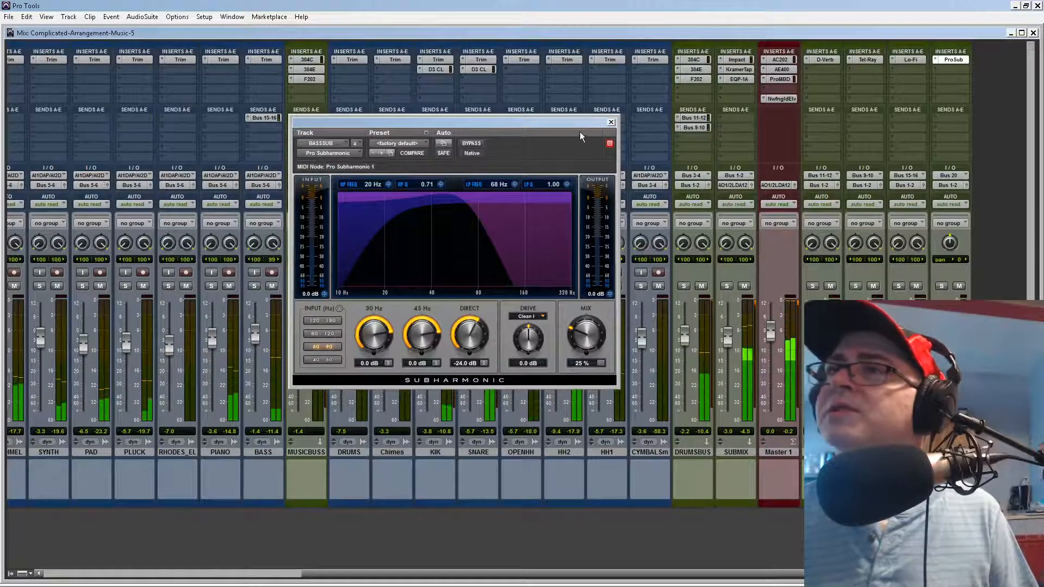
Step: Move the Subharmonic window aside, add a Bus 20 (Mono) send in SUBMIX's first send slot and set it to -11.5 dB
left_click_drag(579, 124, 347, 297)
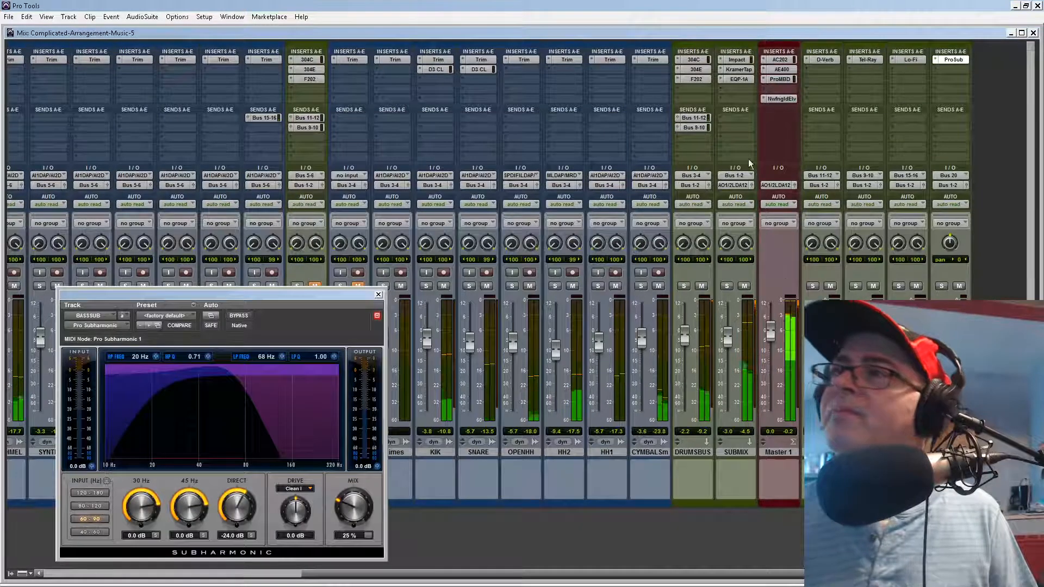
left_click(736, 116)
mouse_move(756, 145)
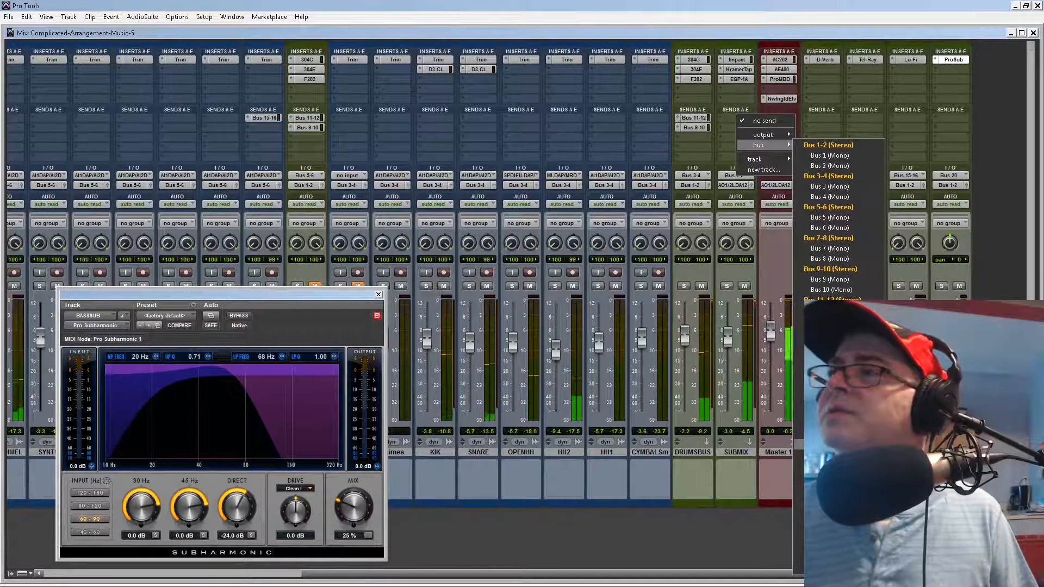
left_click(822, 445)
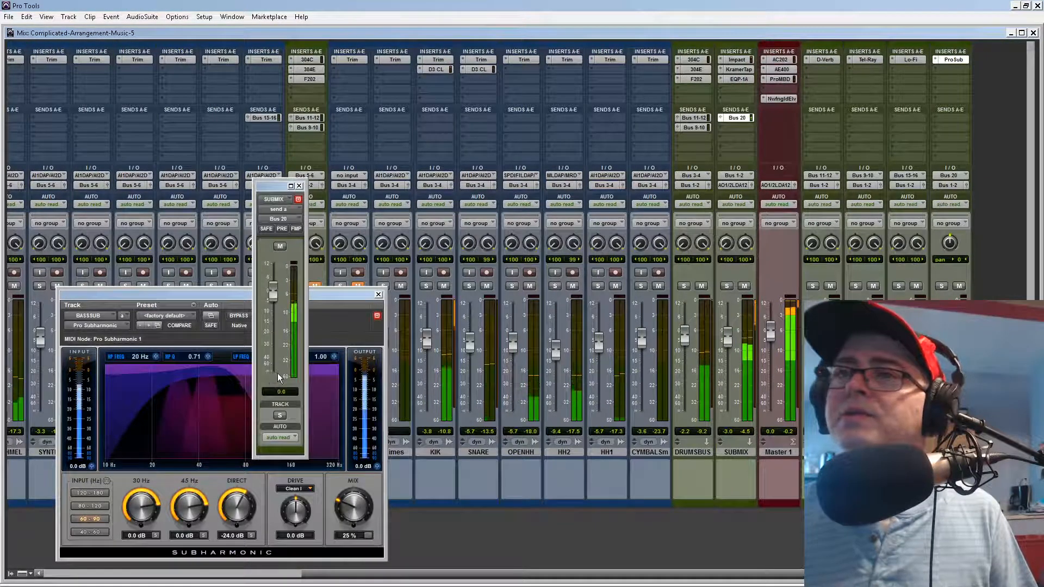
left_click_drag(277, 373, 272, 318)
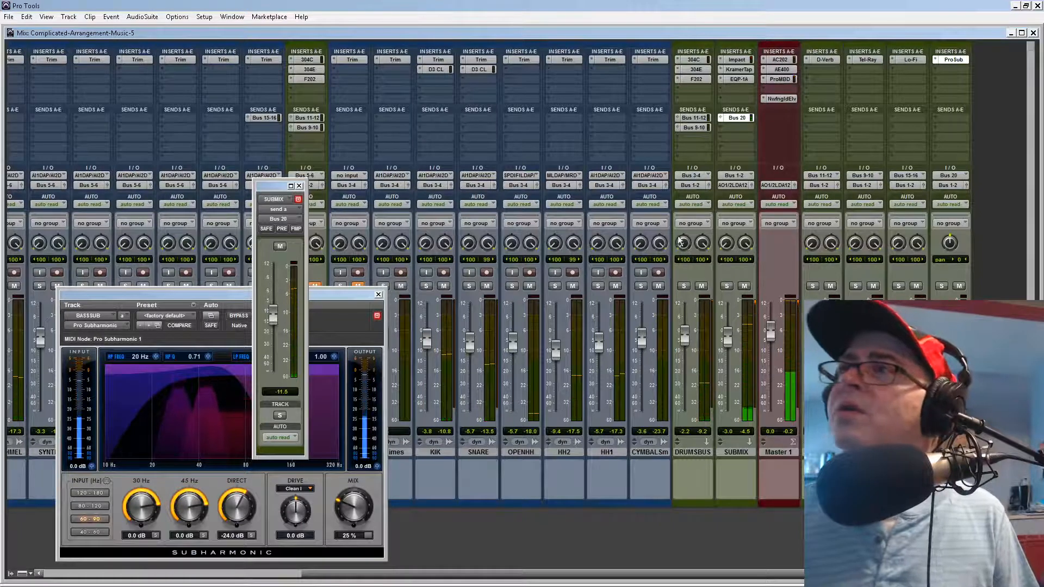
Step: Check SUBMIX's input assignment and close its Bus 20 send window
left_click(739, 176)
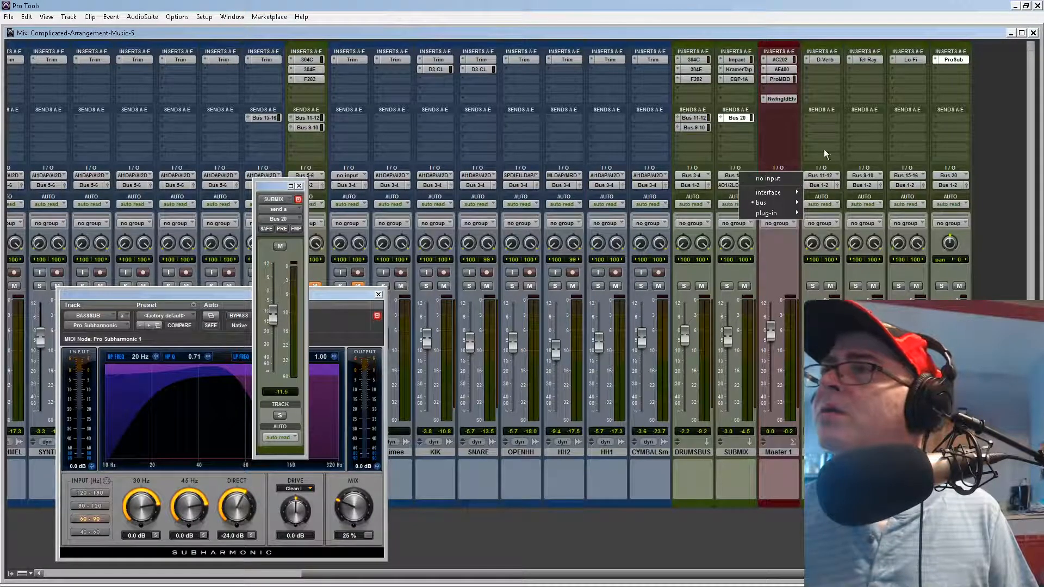
left_click(999, 161)
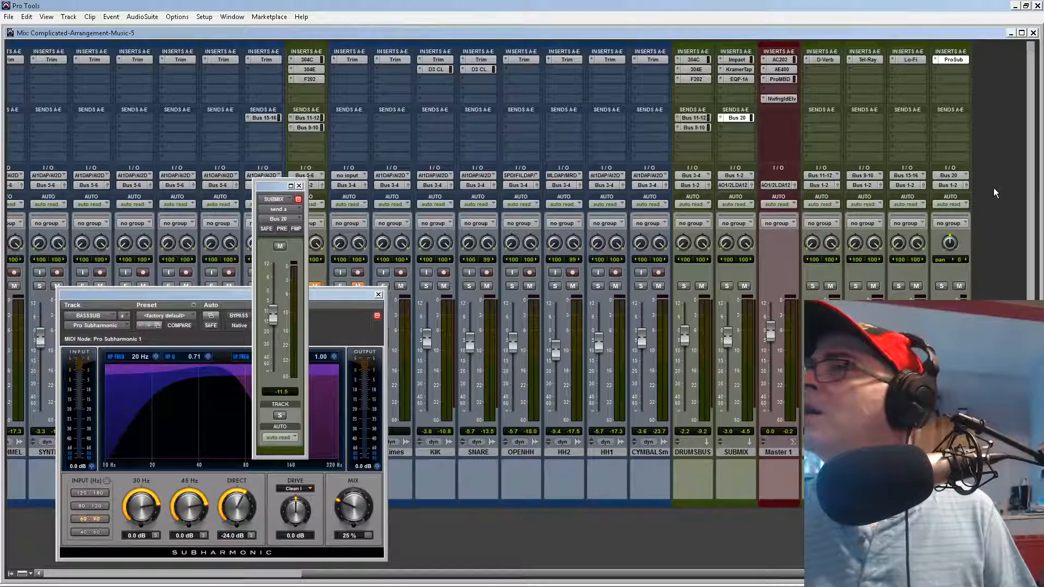
key("space")
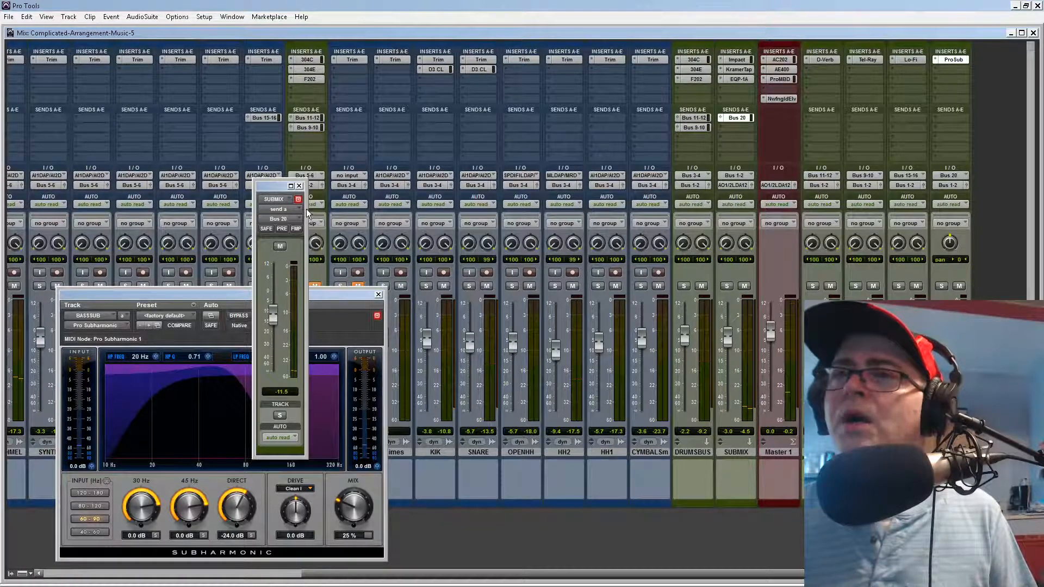
left_click(299, 185)
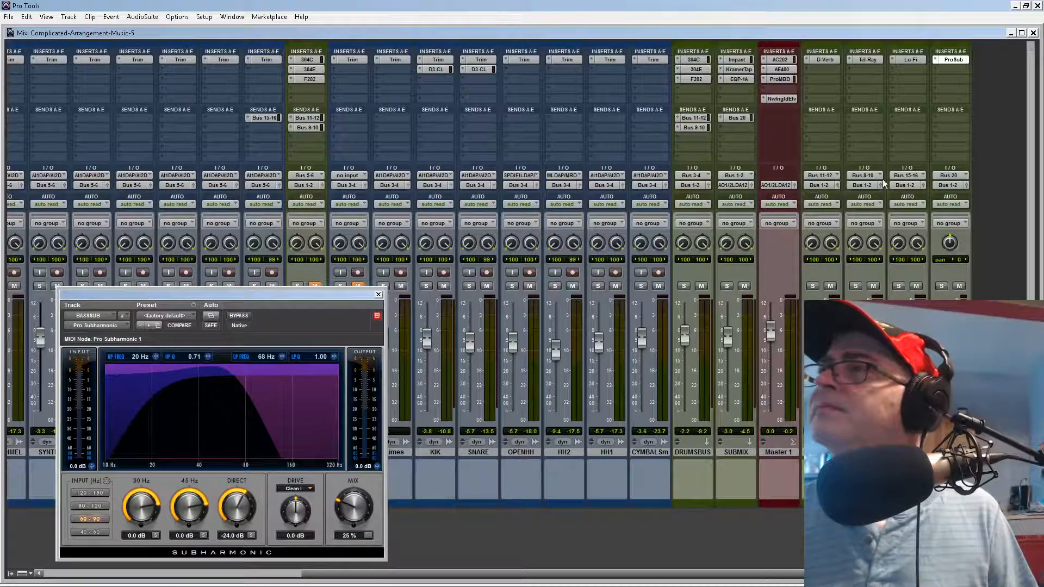
Step: Check BASSSUB's input bus assignment and start playback
left_click(955, 174)
mouse_move(980, 204)
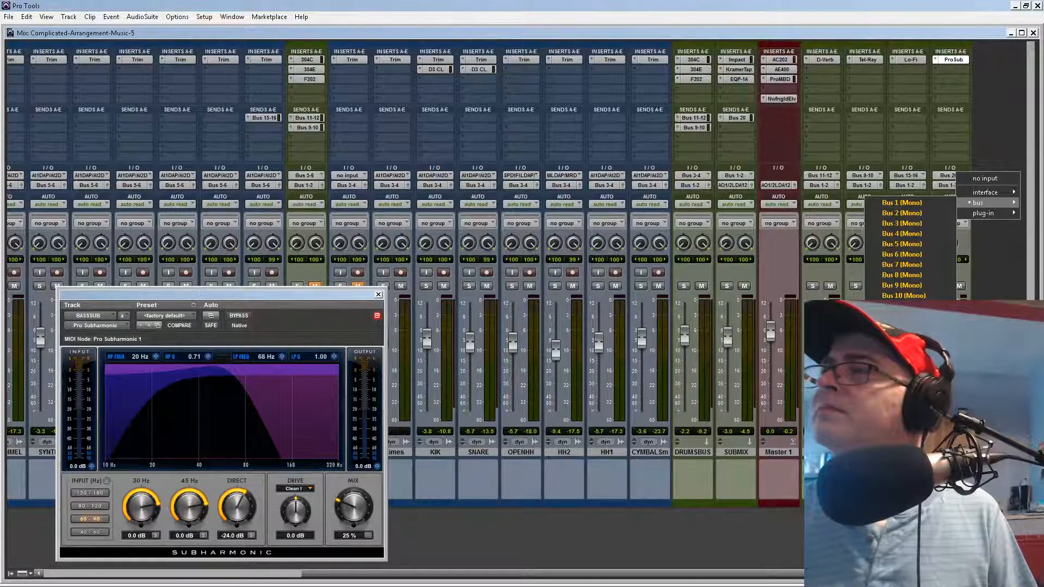
key("Escape")
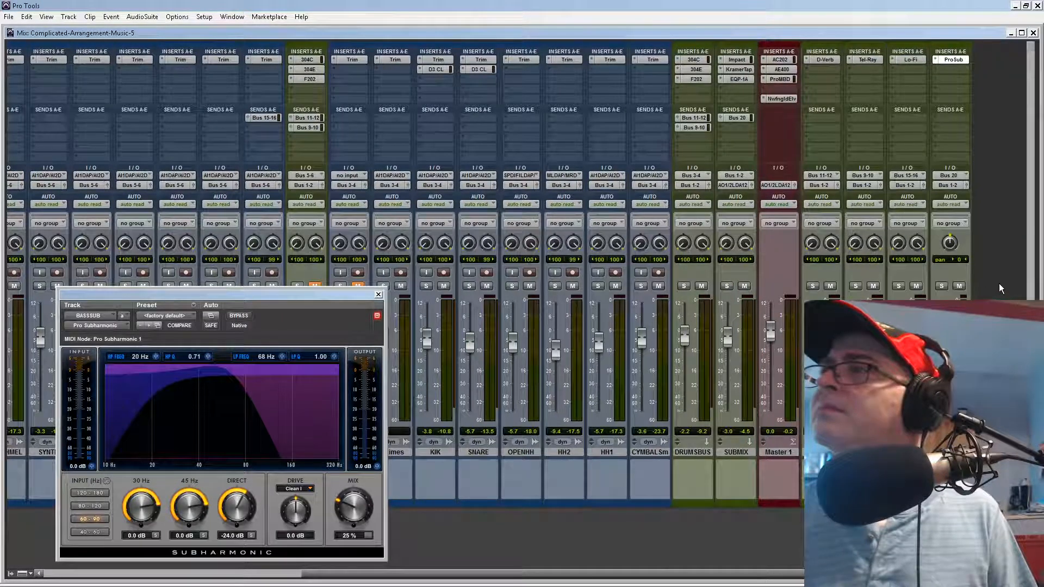
key("space")
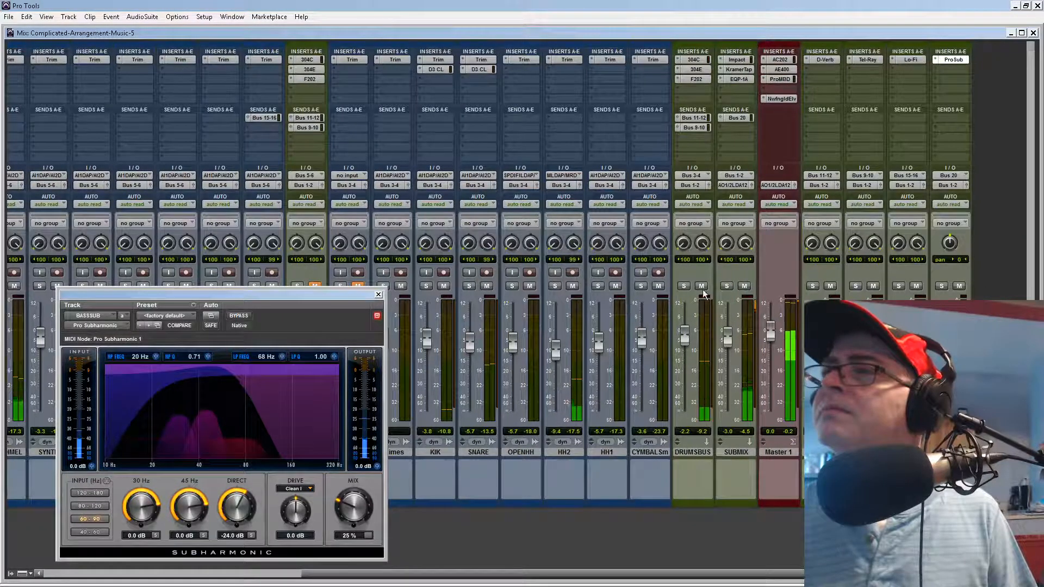
Step: Compare the mix with BASSSUB muted, audition its Subharmonic presets, choose Bass Guitar Octave and close the plug-in window
left_click(960, 287)
left_click(959, 286)
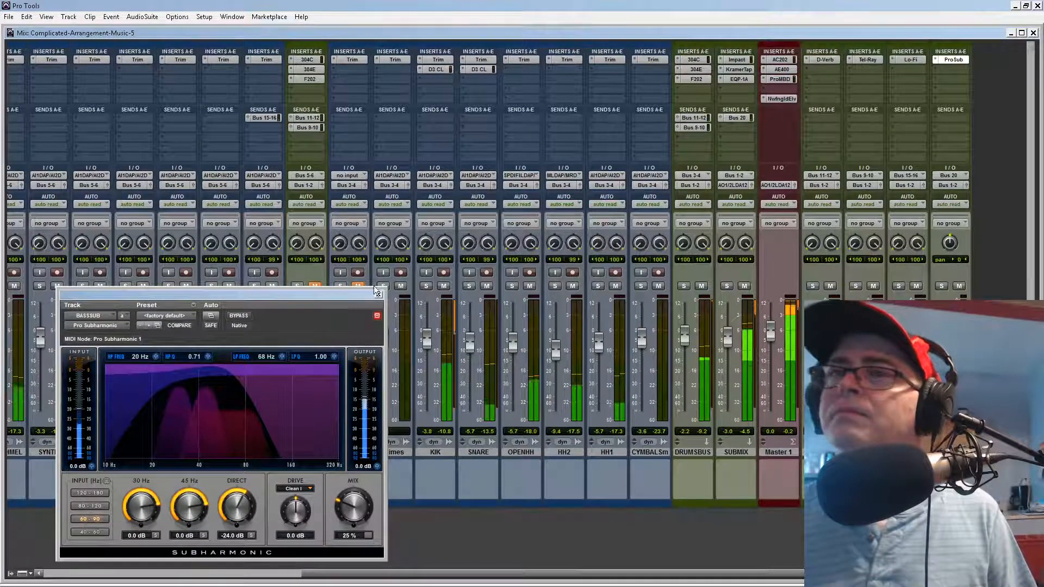
left_click(167, 319)
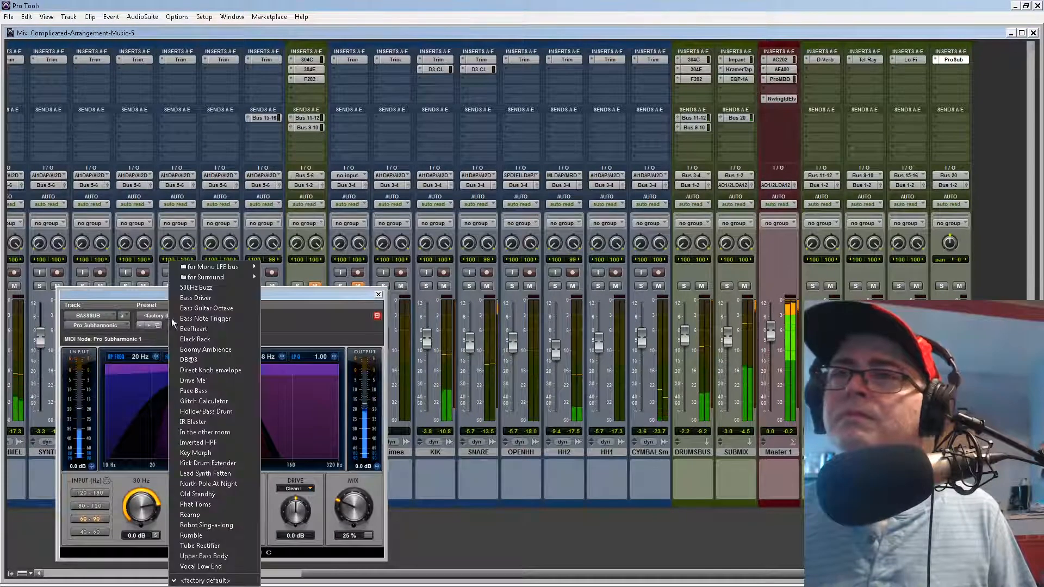
left_click(223, 291)
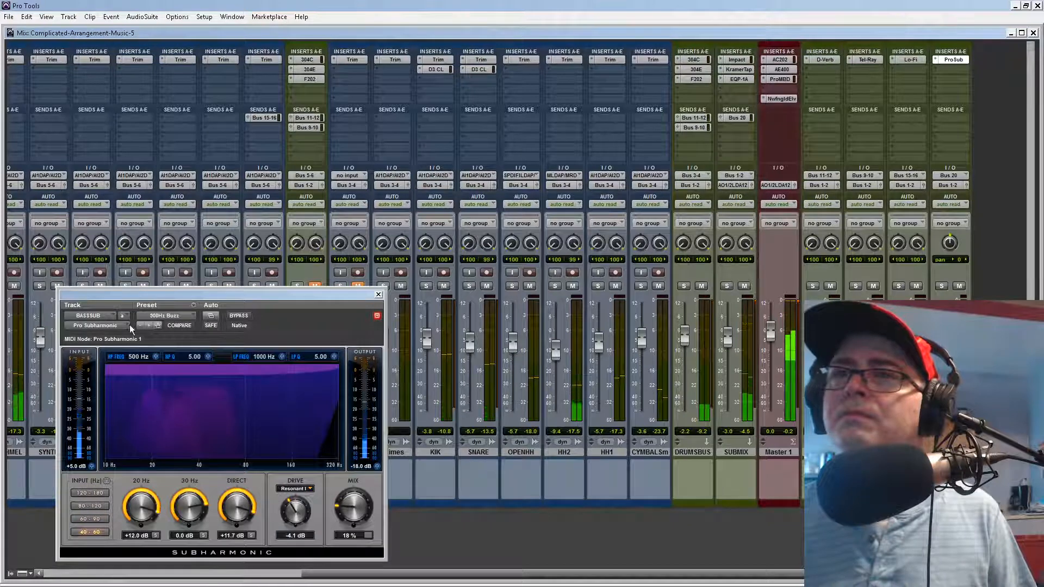
left_click(150, 326)
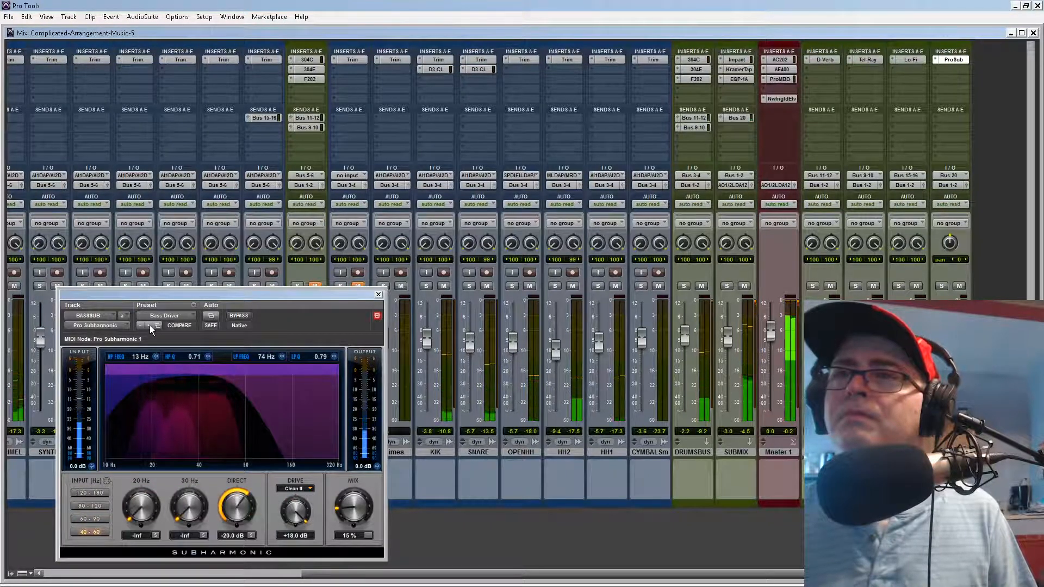
left_click(149, 325)
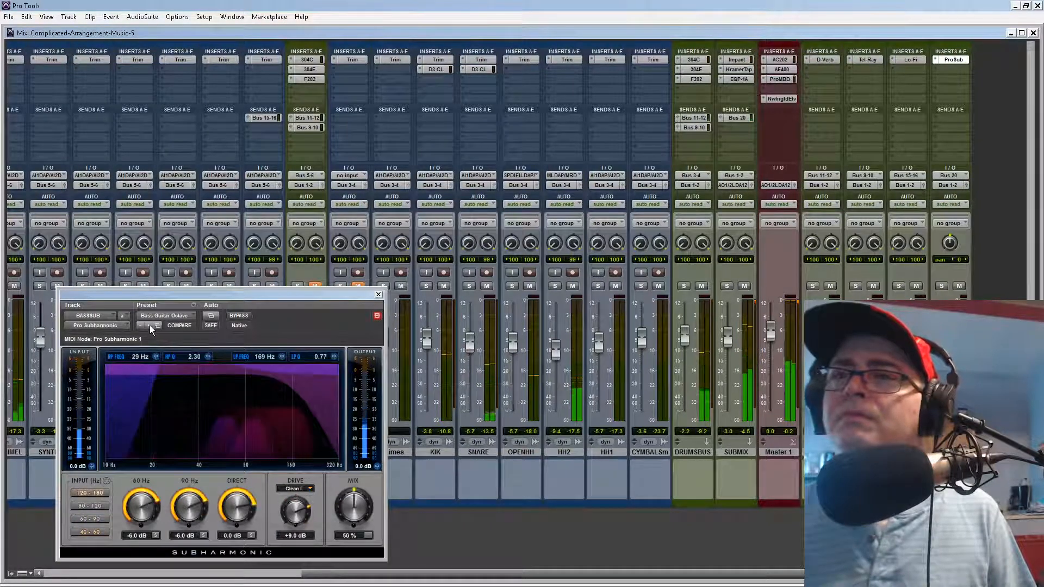
left_click(379, 295)
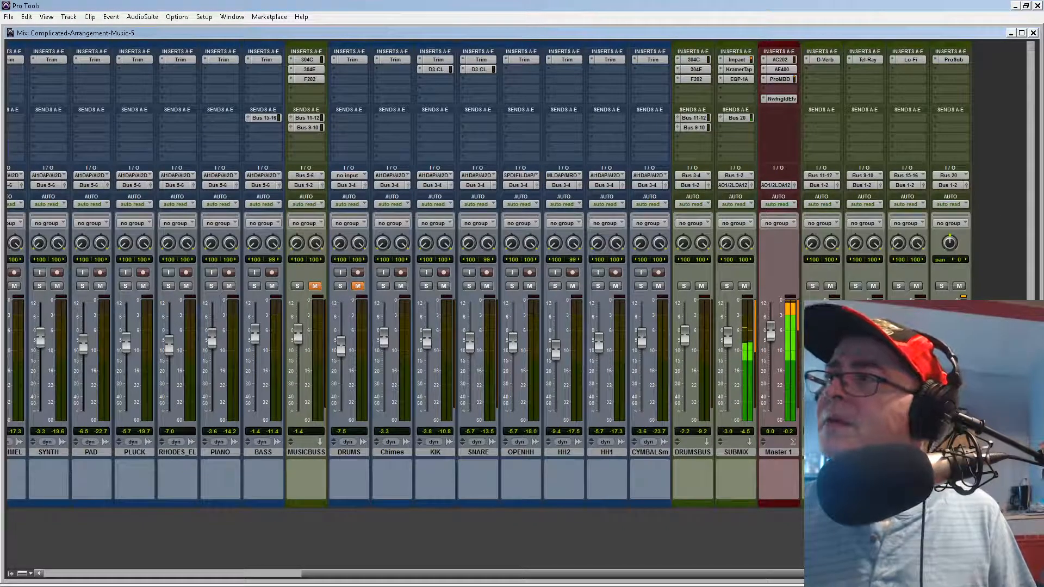
Step: Lower DRUMSBUS to -3.8 dB, compare the mix with it muted, and set BASS to -3.8 dB and PIANO to -2.0 dB
scroll(837, 240, "left", 1)
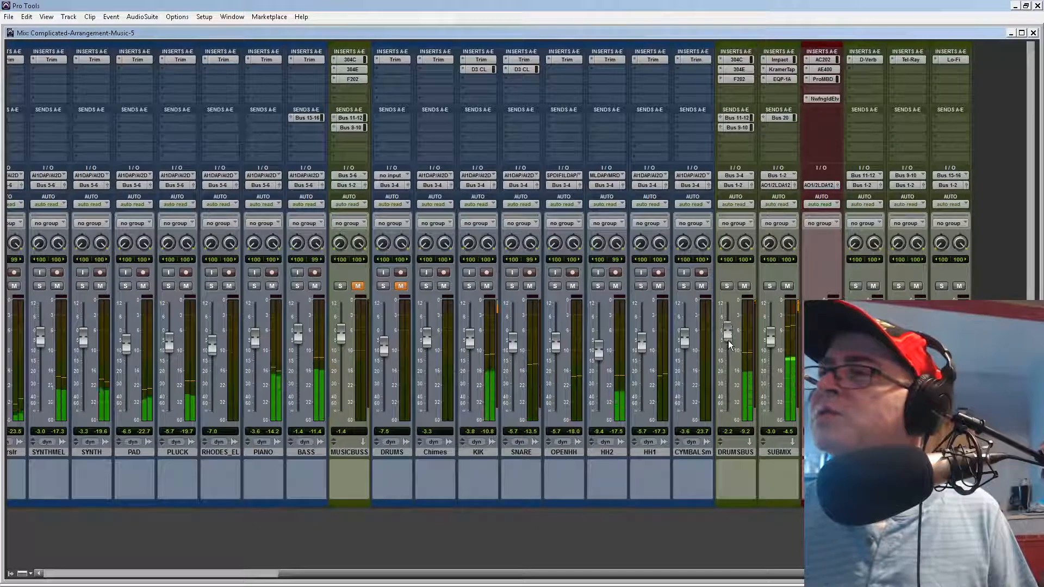
mouse_move(729, 340)
left_mouse_down()
mouse_move(729, 393)
mouse_move(727, 335)
mouse_move(730, 344)
left_mouse_up()
left_click(746, 286)
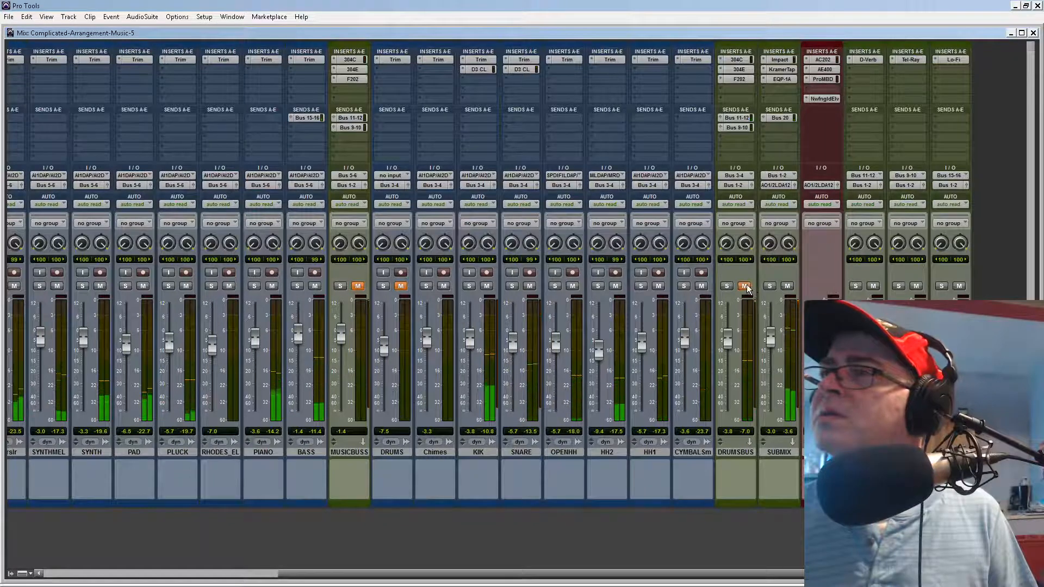
left_click(745, 286)
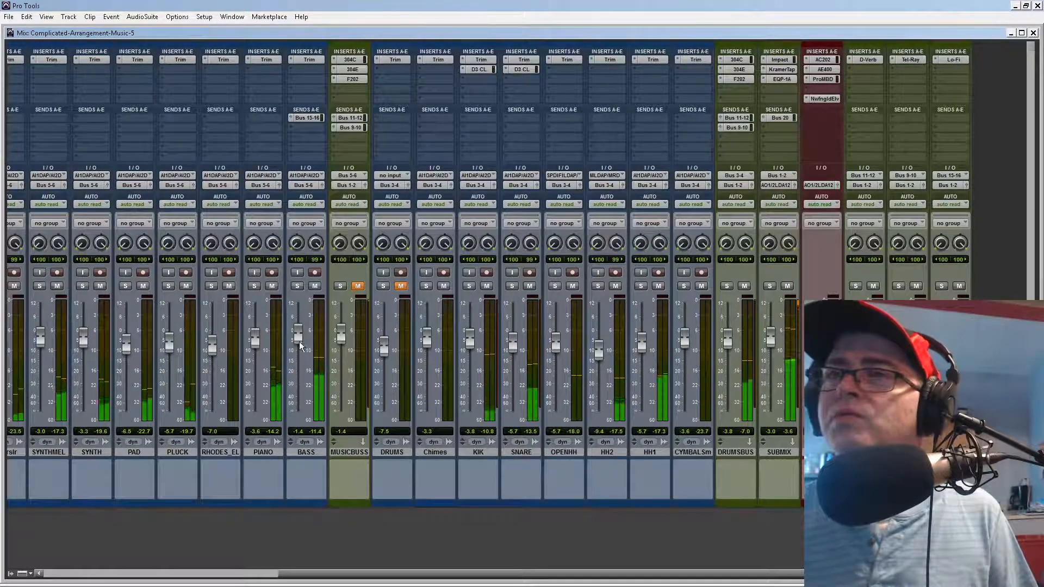
left_click_drag(300, 344, 300, 349)
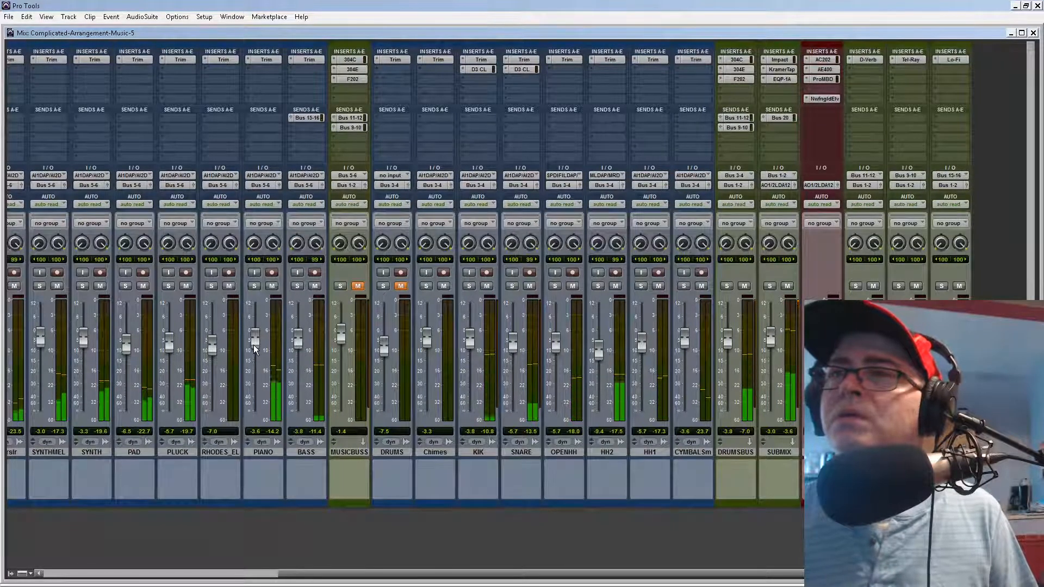
left_click_drag(255, 349, 257, 347)
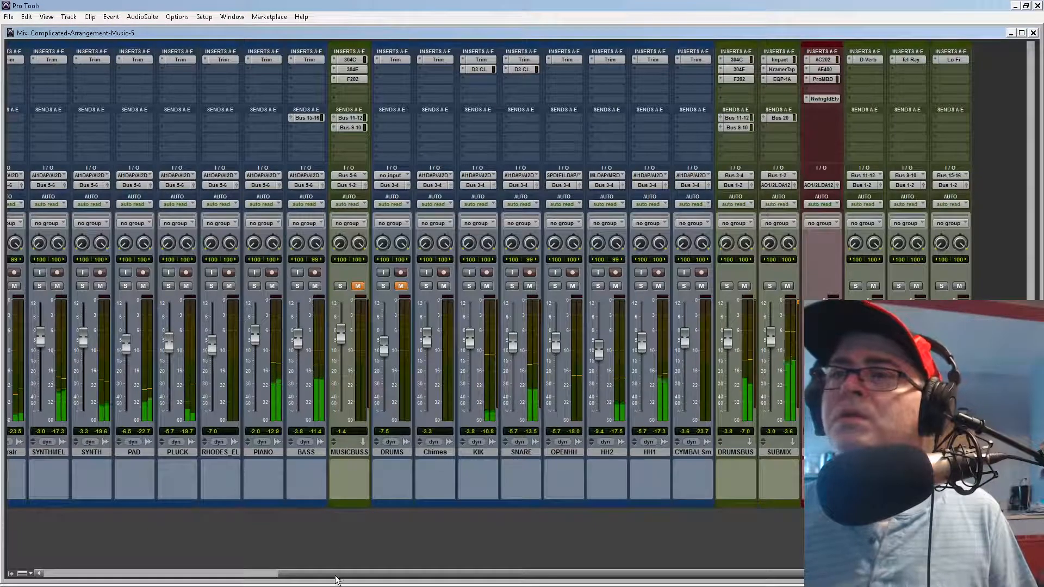
Step: Rebalance the guitars: Lr_C_G_2L at -11.8 dB, Lr_C_G_1R at -5.7 dB, Lr_C_G_3L at -3.6 dB and GUITARBUS at -4.1 dB
left_click_drag(335, 575, 33, 543)
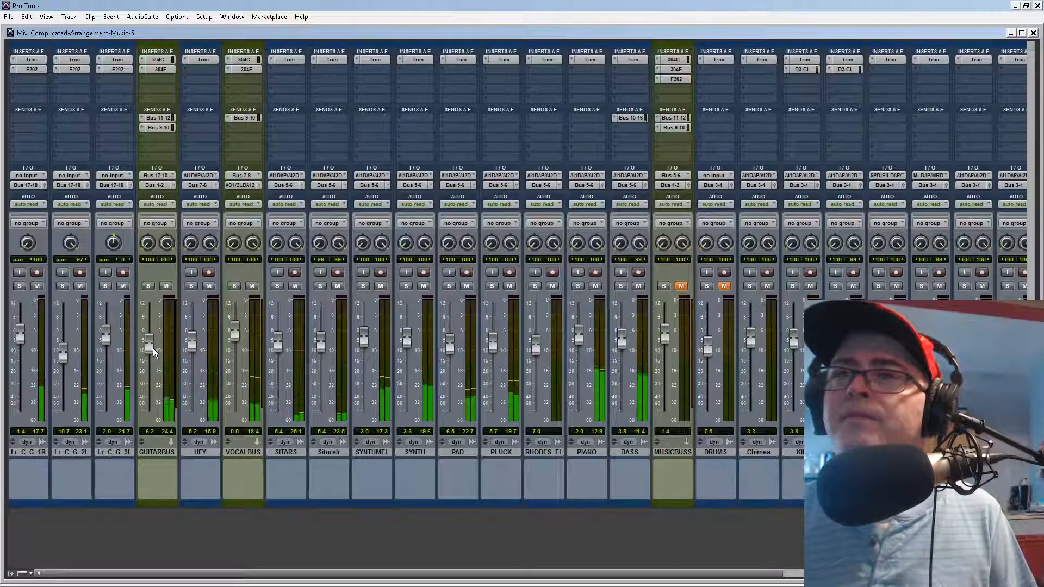
left_click_drag(152, 348, 150, 350)
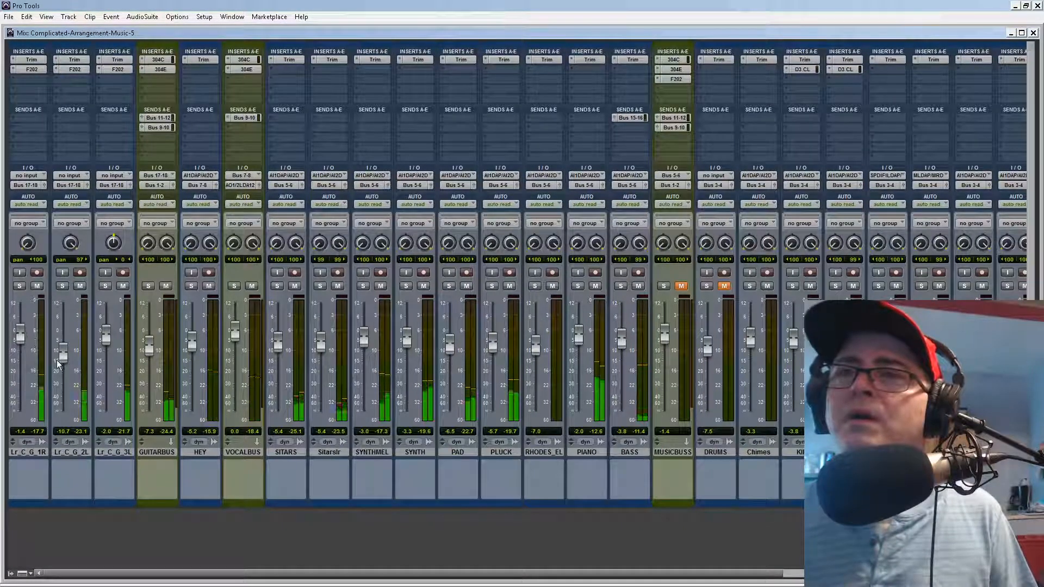
left_click_drag(59, 360, 25, 350)
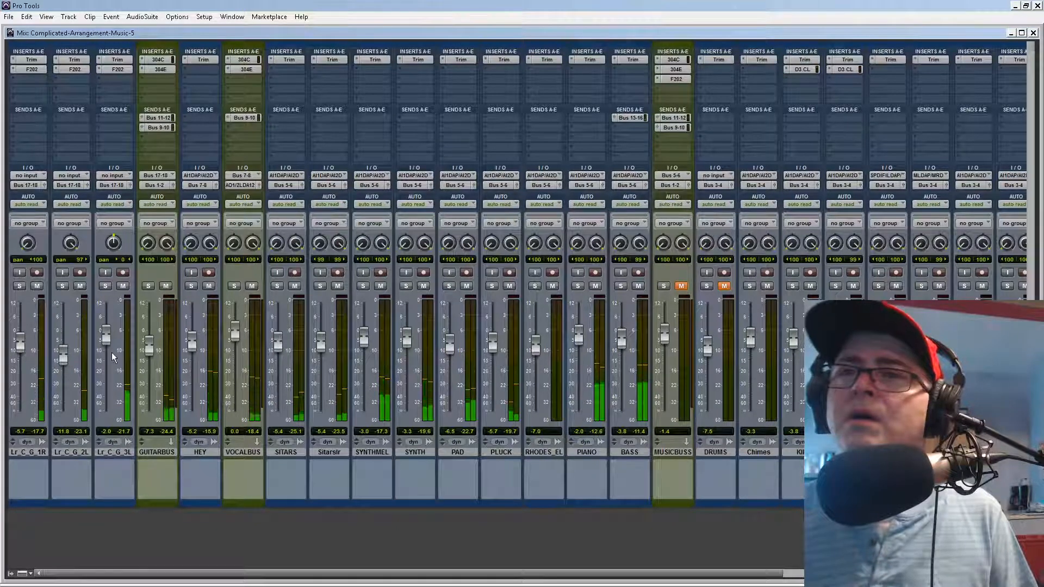
left_click_drag(109, 338, 109, 340)
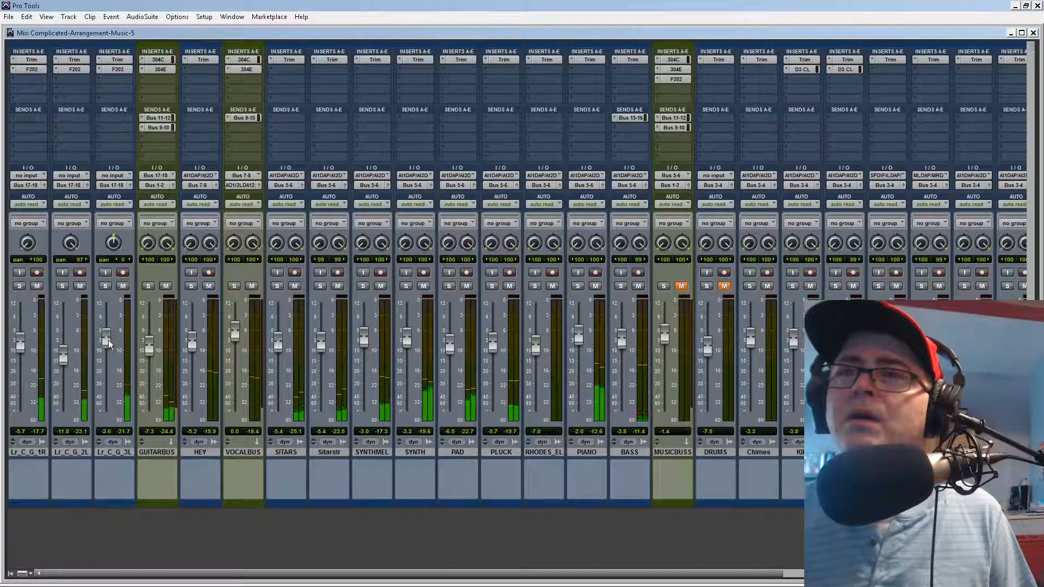
left_click(149, 345, "alt")
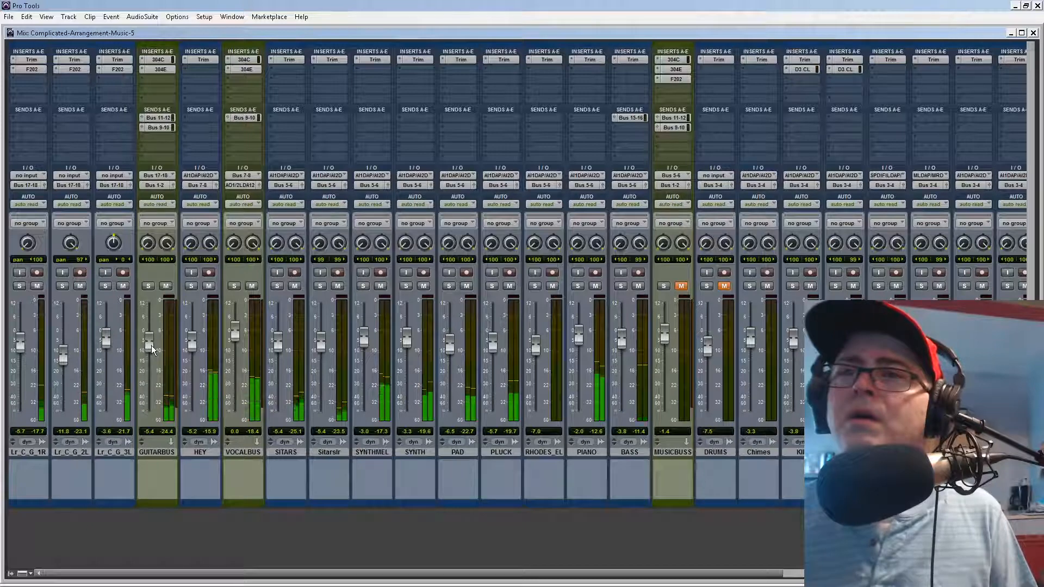
left_click_drag(151, 347, 151, 341)
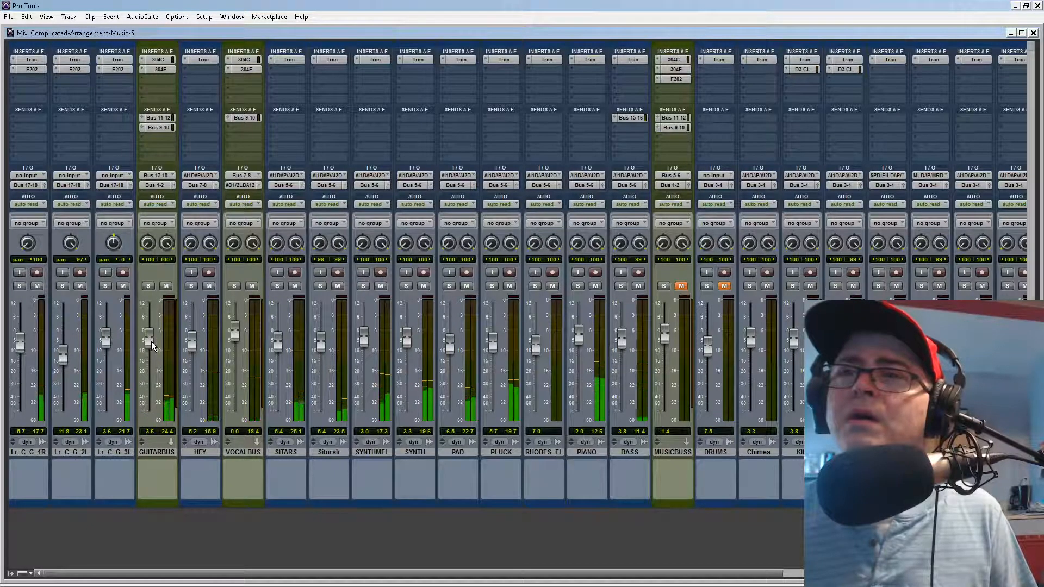
Step: Start playback of the arrangement from 1:03 on the timeline
left_click_drag(464, 575, 761, 578)
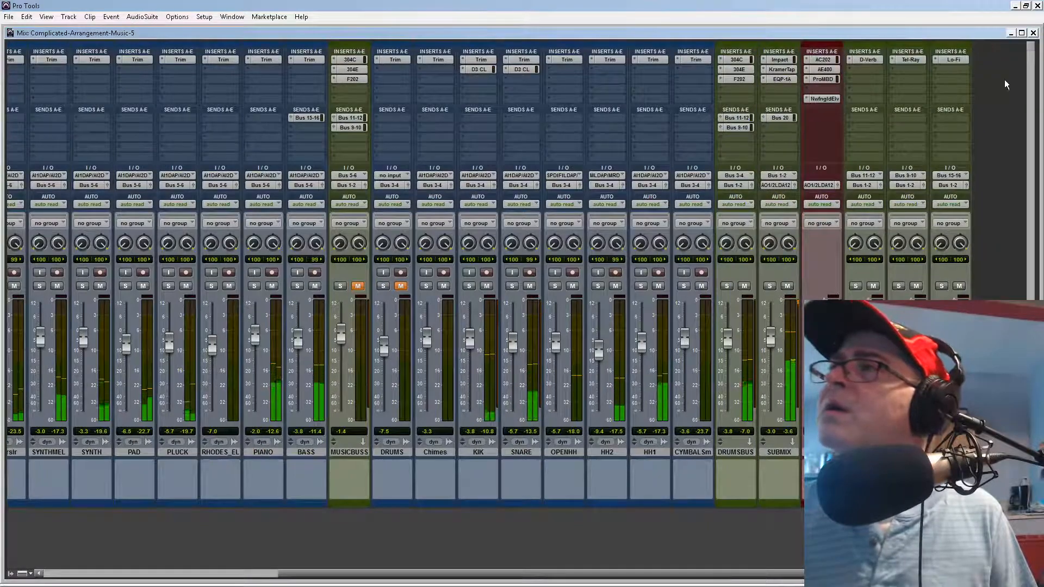
key("ctrl+=")
scroll(384, 345, "up", 1)
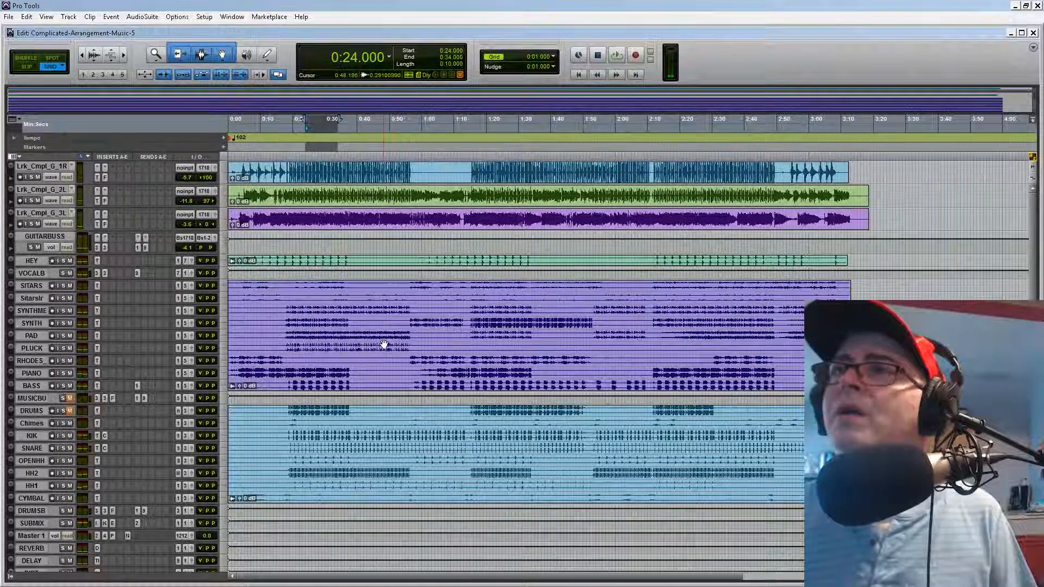
left_click(429, 154)
key("space")
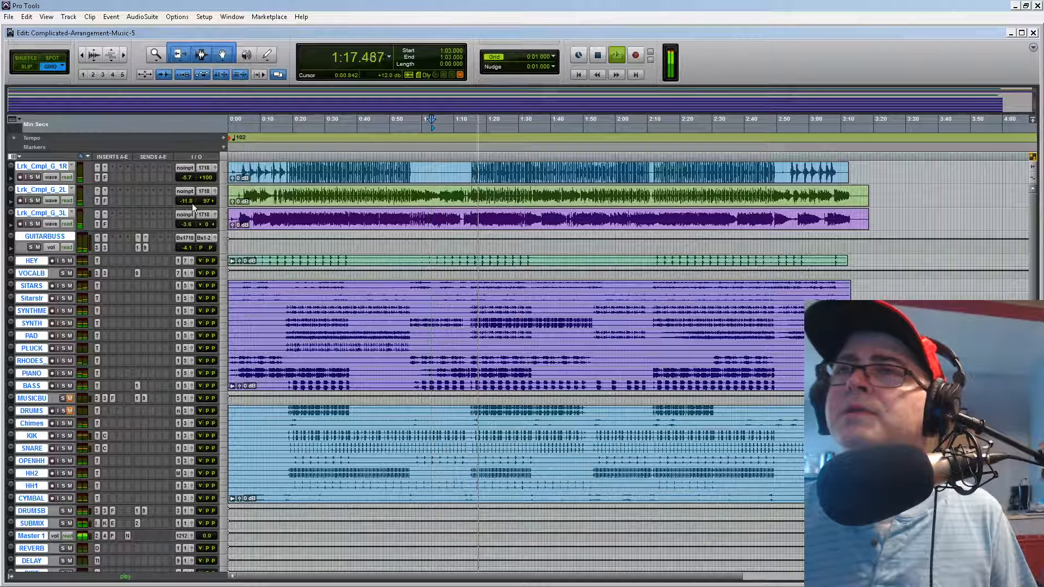
Step: Adjust the guitar levels: Lr_C_G_2L to -12.9 dB, Lr_C_G_1R to -7.5 dB, Lr_C_G_3L to -3.0 dB and GUITARBUS to -7.5 dB
key("ctrl+equal")
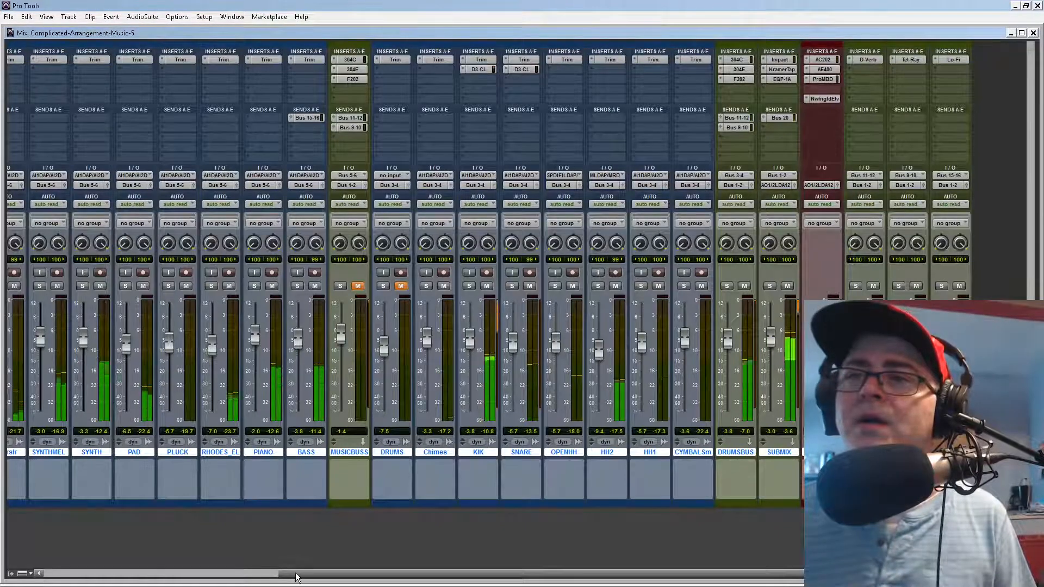
left_click_drag(272, 568, 28, 562)
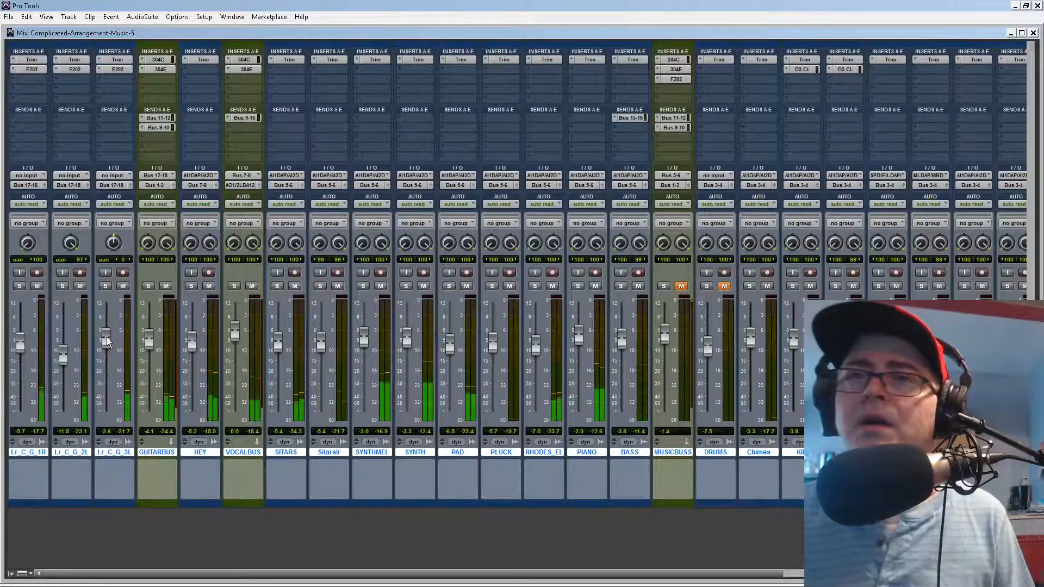
left_click_drag(63, 363, 22, 357)
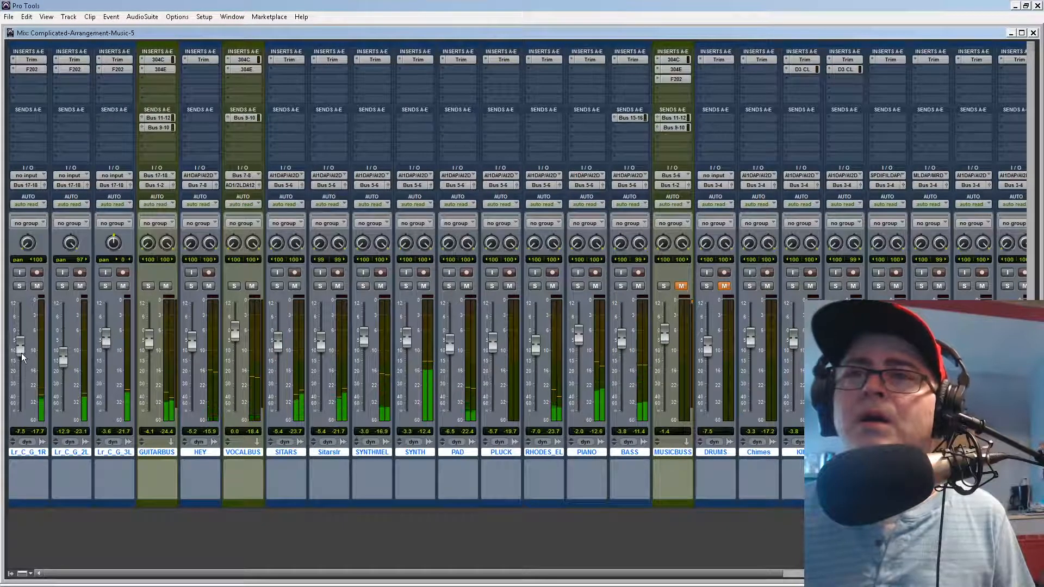
left_click_drag(152, 342, 109, 342)
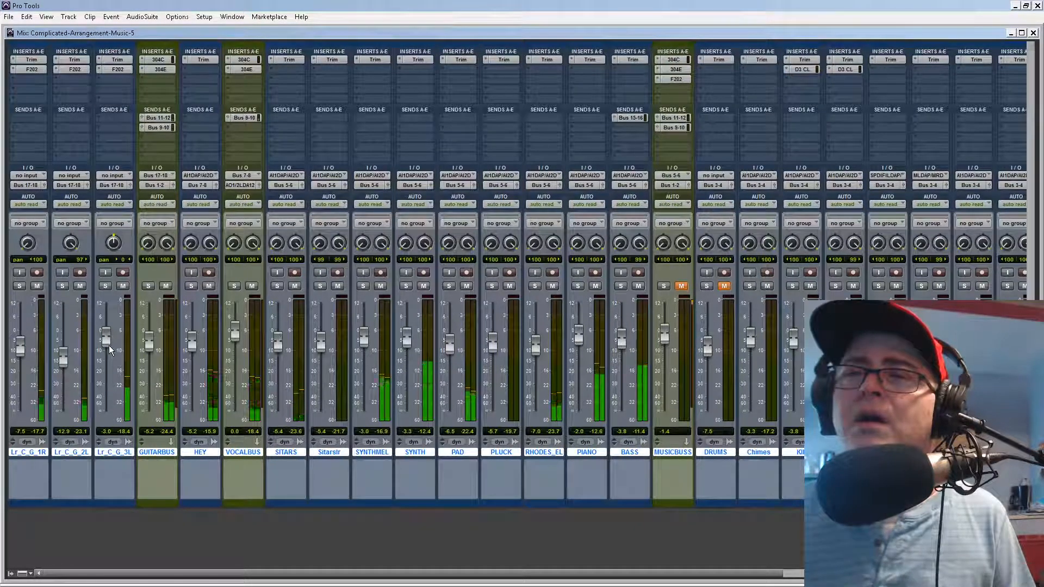
left_click_drag(109, 345, 153, 355)
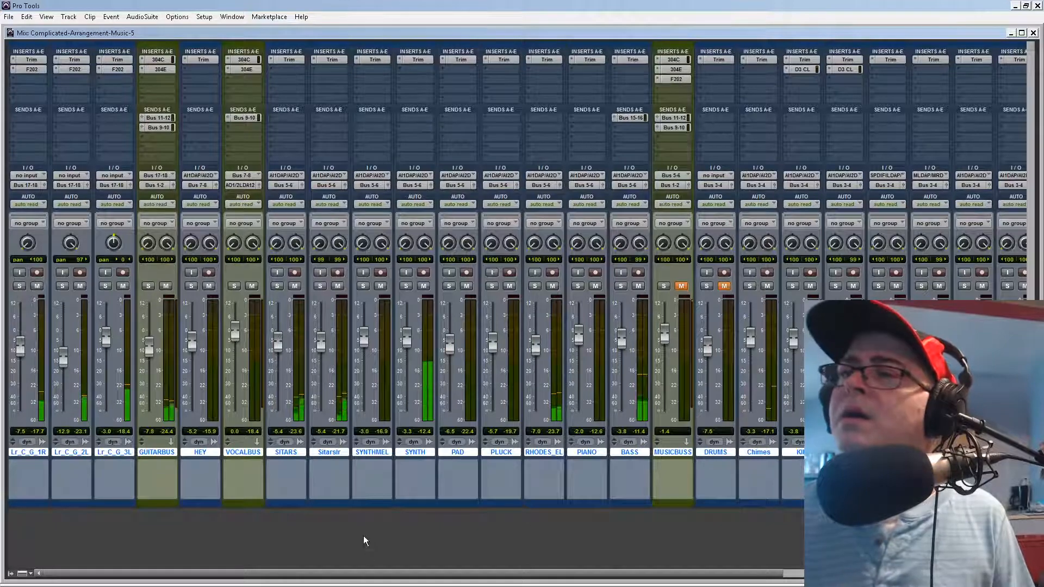
Step: Unmute MUSICBUSS and raise it to 0.0 dB, clear SUBMIX's peak reading, and lower PIANO to -4.1 dB and BASS to -6.2 dB
left_click_drag(412, 574, 816, 574)
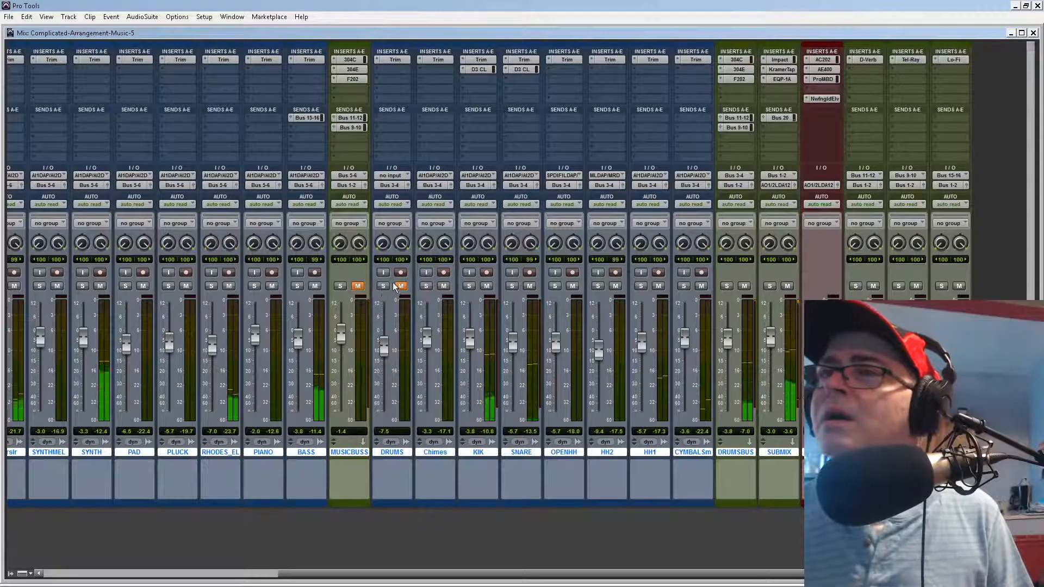
left_click(359, 286)
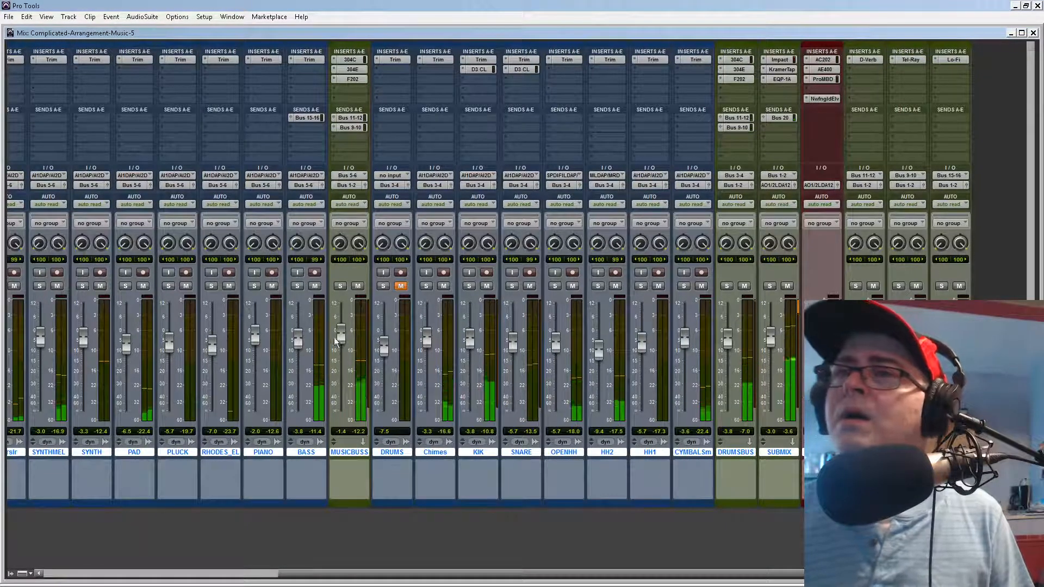
left_click_drag(299, 340, 343, 335)
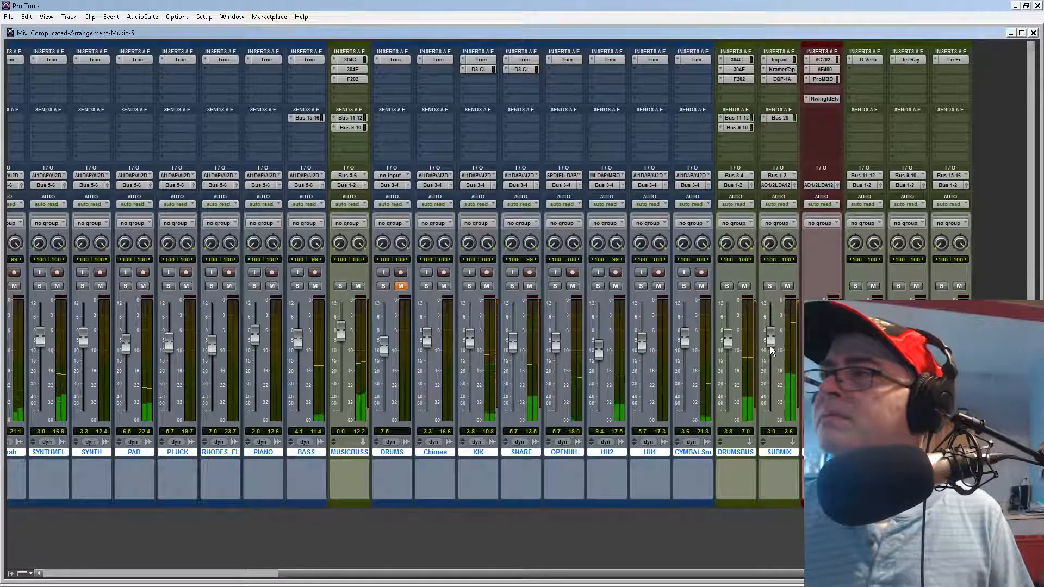
left_click(791, 431)
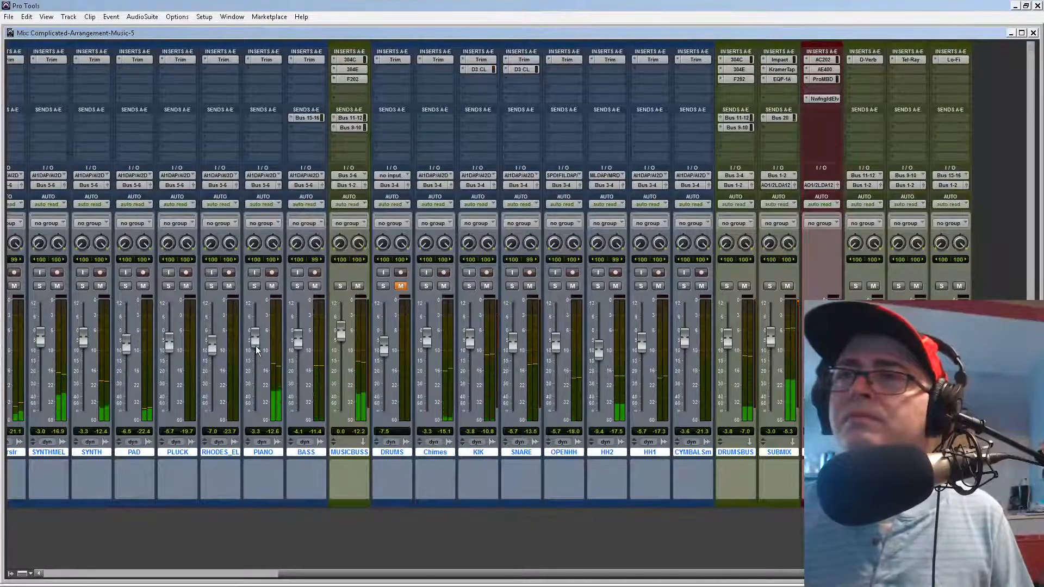
left_click_drag(257, 347, 299, 350)
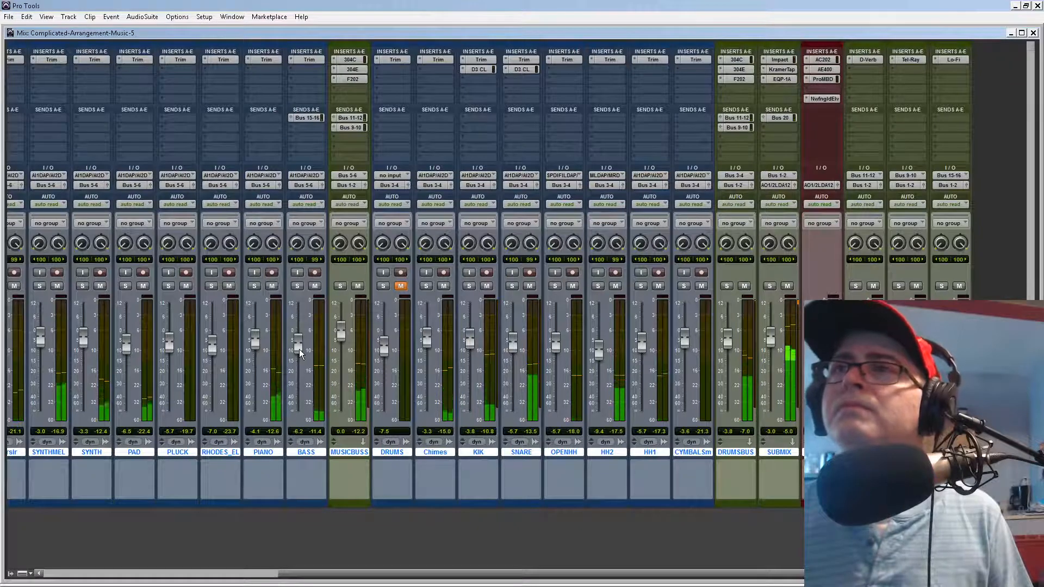
Step: Insert the stereo RBass plug-in on the BASS track and load its Basic setup preset
left_click(309, 69)
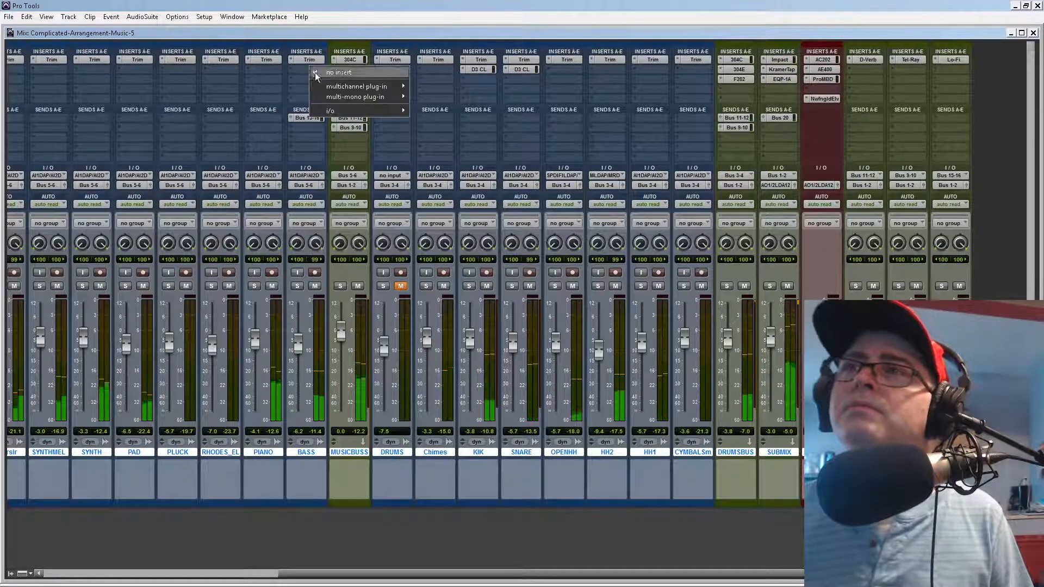
mouse_move(356, 86)
mouse_move(471, 66)
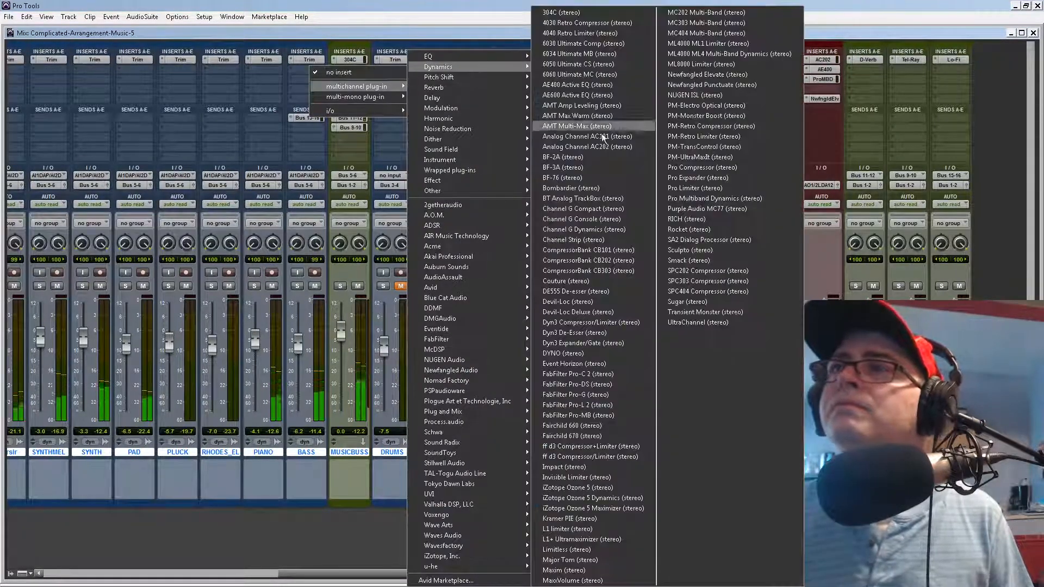
mouse_move(511, 535)
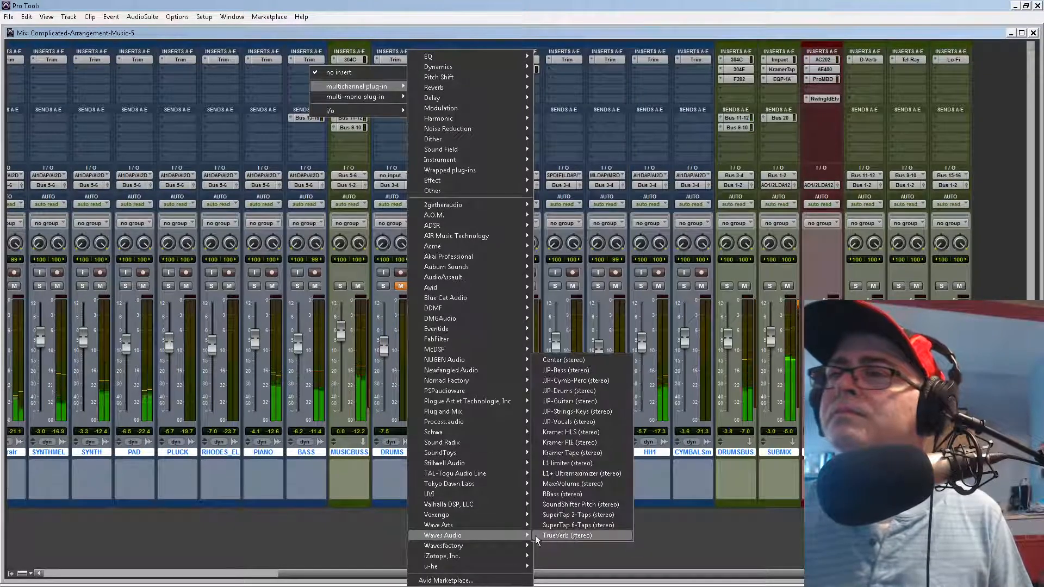
left_click(603, 495)
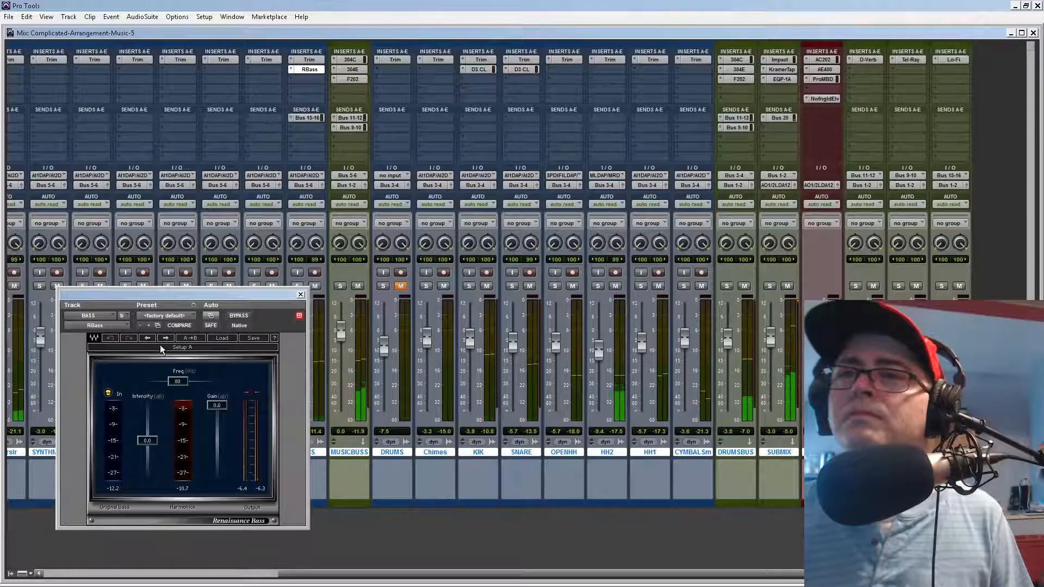
left_click(166, 337)
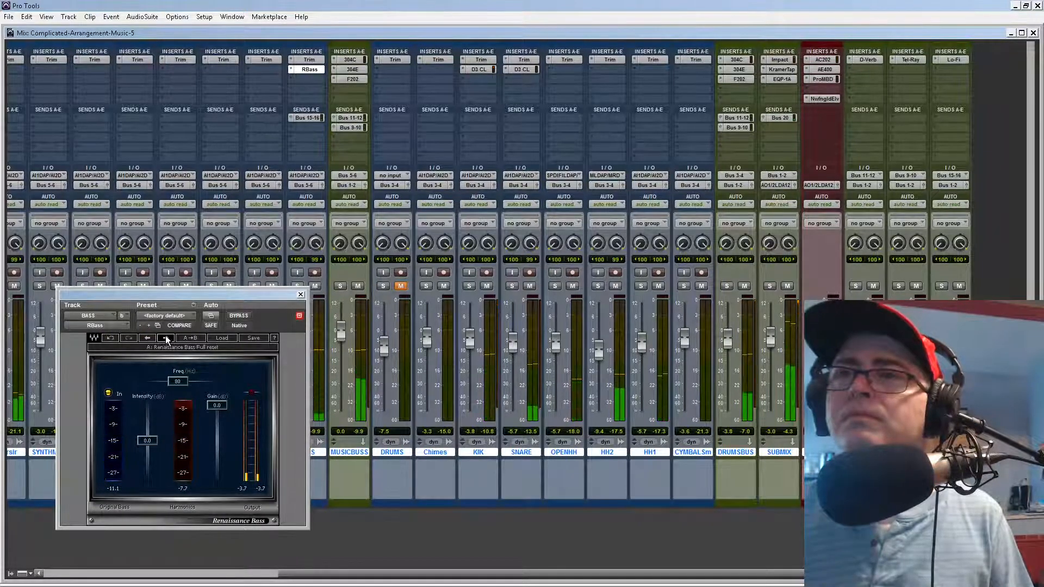
left_click(165, 337)
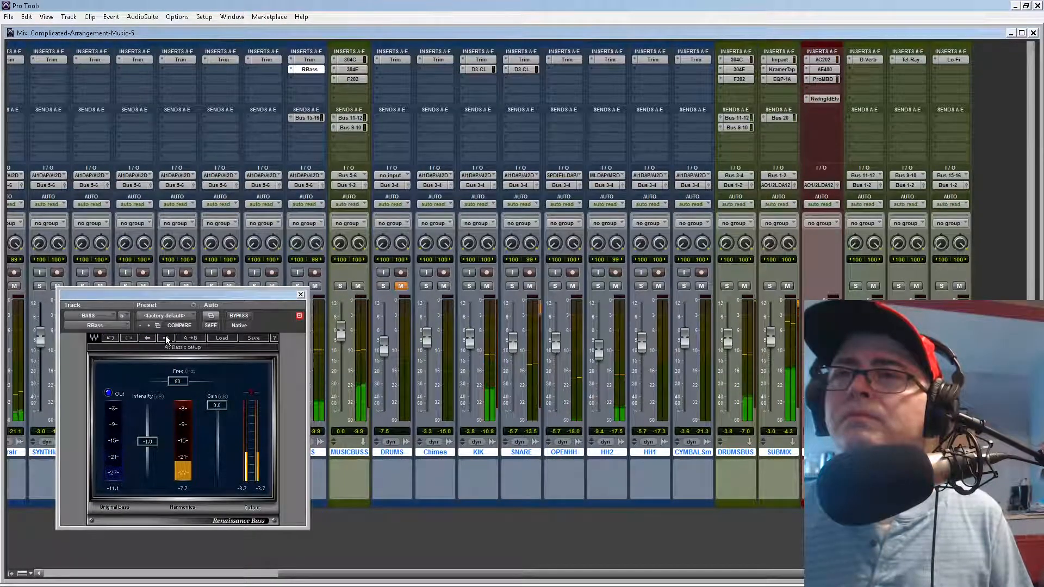
Step: Set RBass to a frequency of 50 Hz and an intensity of -2.0 dB, trim its gain slightly below 0.0 dB, and close it
left_click_drag(178, 381, 166, 381)
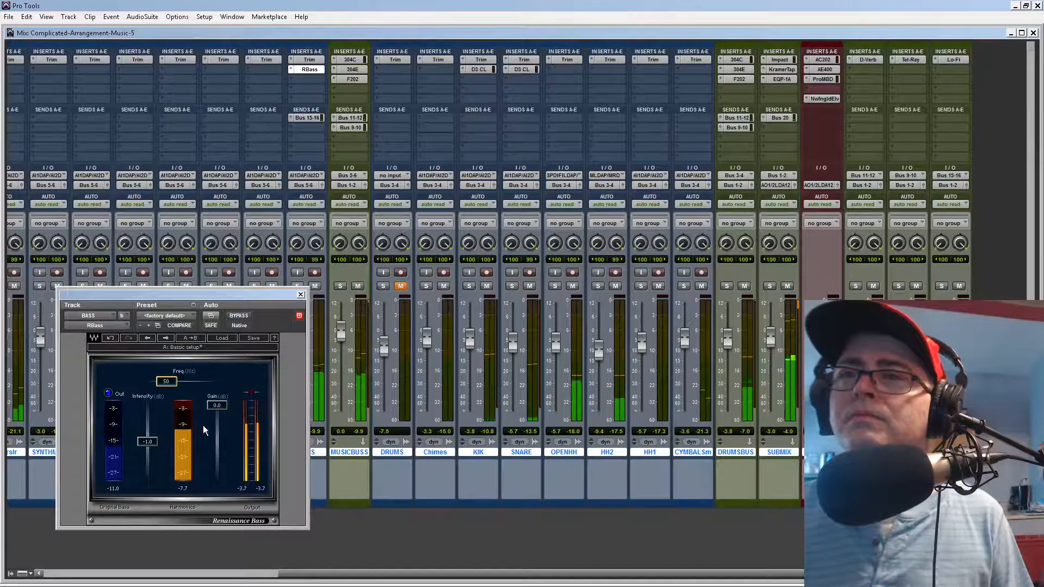
left_click_drag(214, 410, 213, 415)
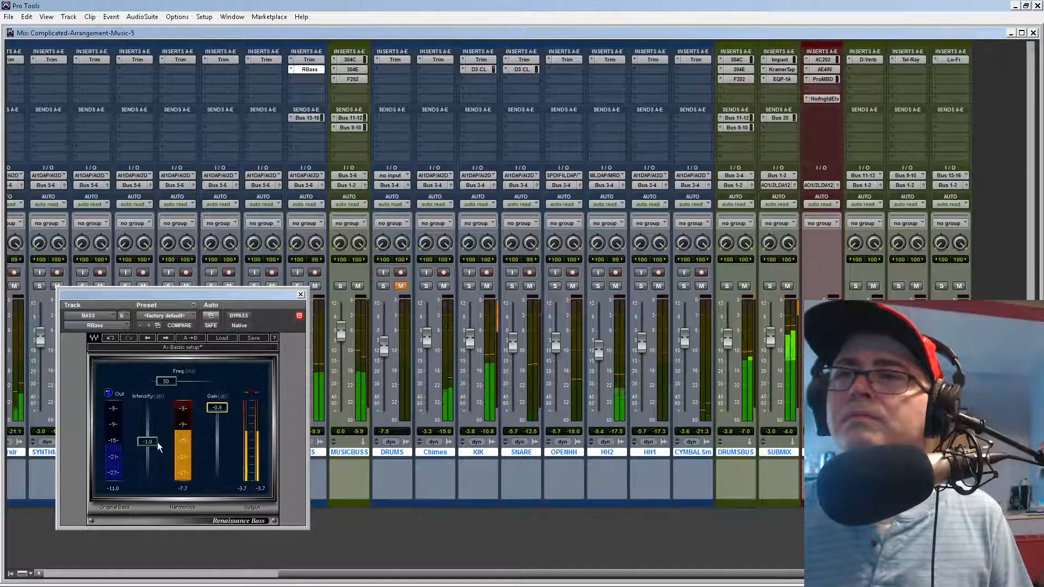
key("alt")
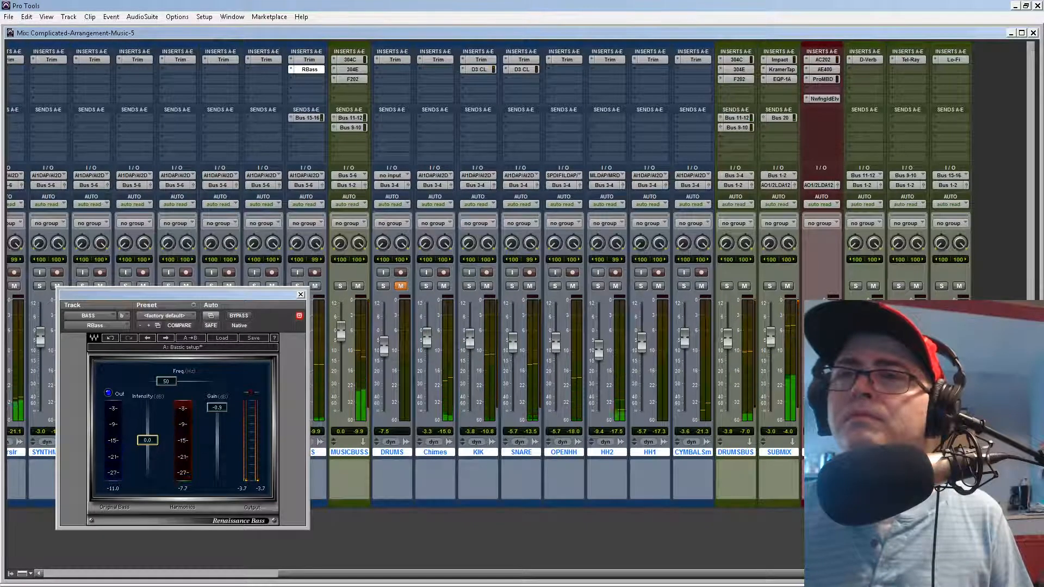
left_click_drag(148, 440, 147, 443)
left_click(147, 428, "alt")
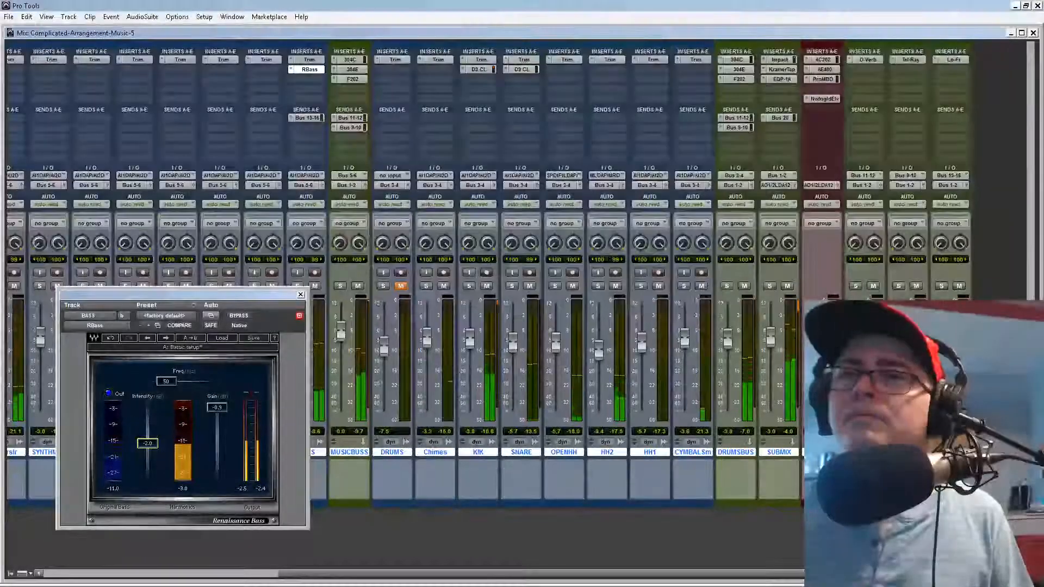
left_click(217, 412, "alt")
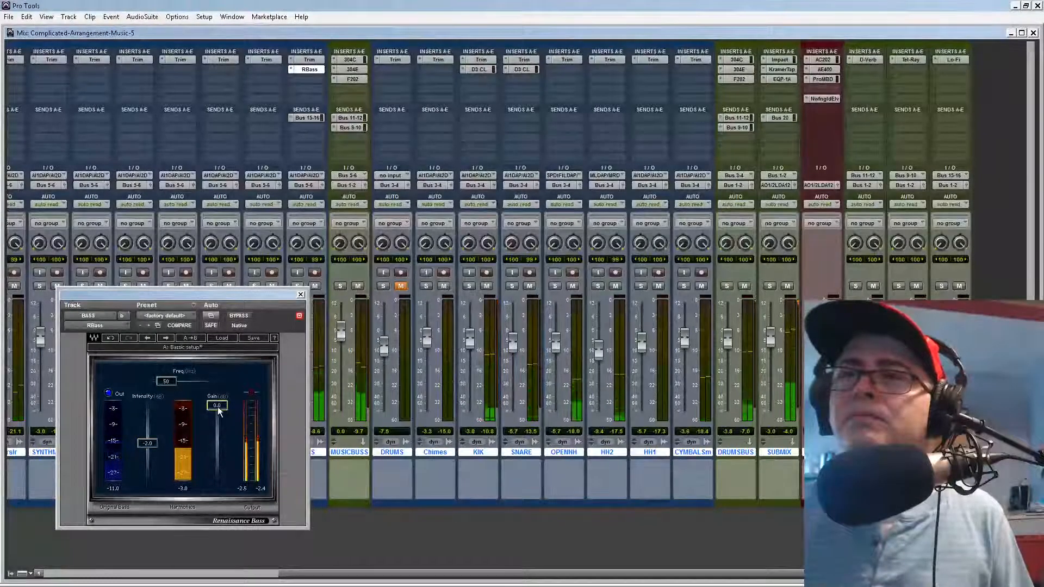
left_click_drag(220, 410, 220, 412)
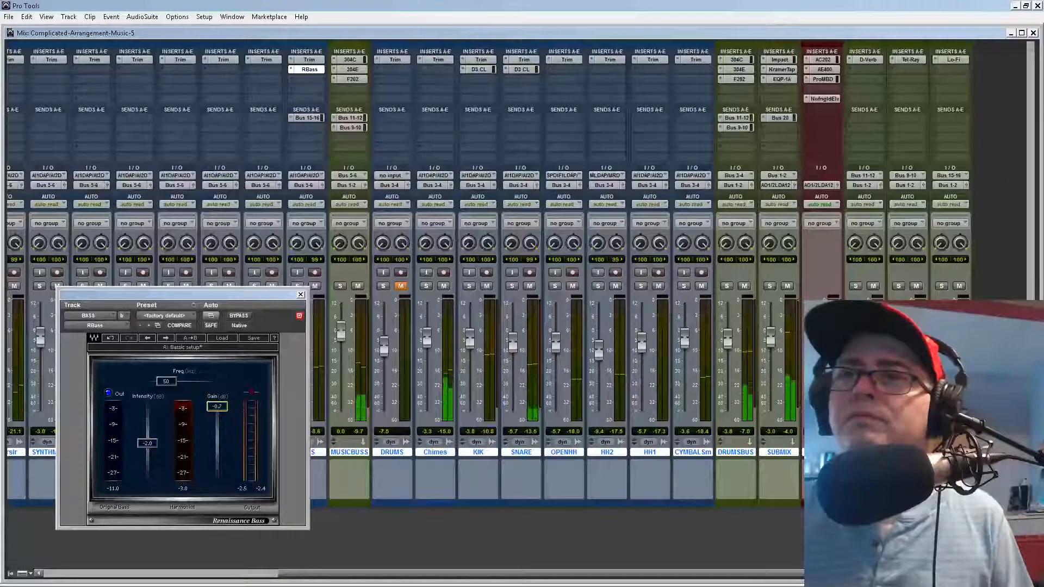
left_click(301, 297)
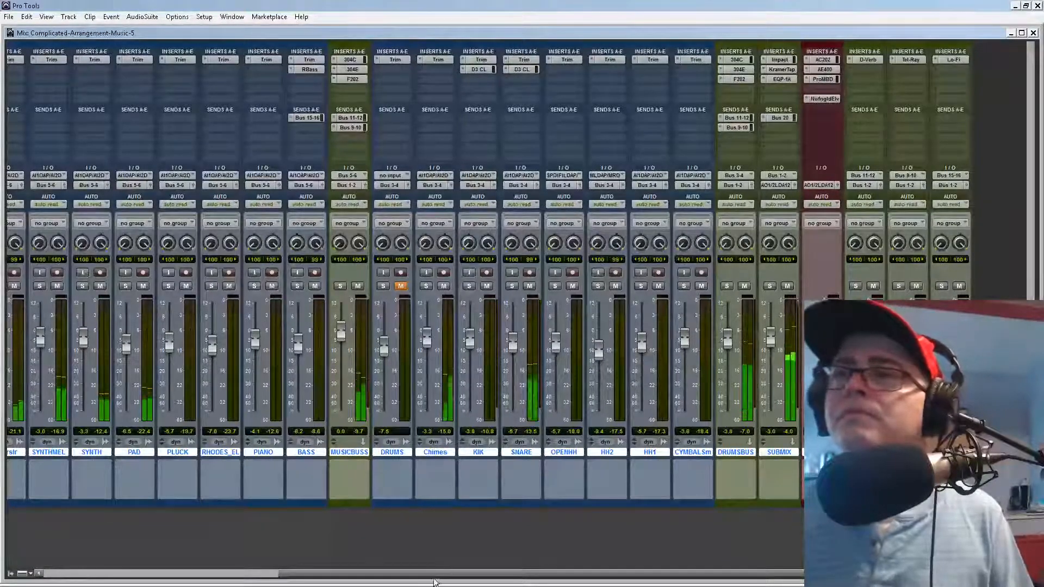
Step: Open Elevate on the Master 1 track, restart playback, and set the spectral clipper's drive to 1.1 dB
left_click_drag(435, 577, 414, 579)
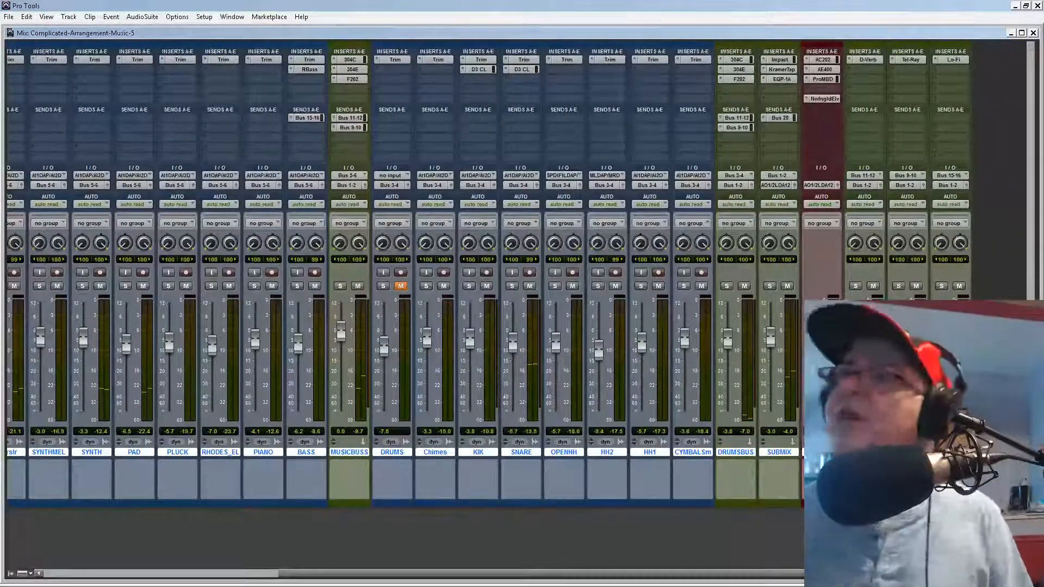
left_click(825, 99)
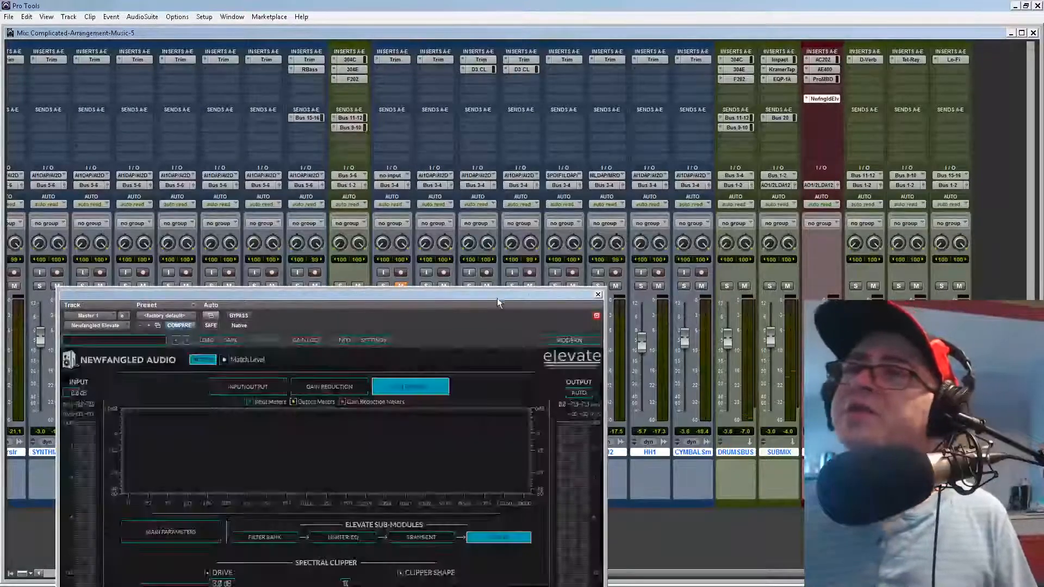
left_click_drag(498, 296, 504, 93)
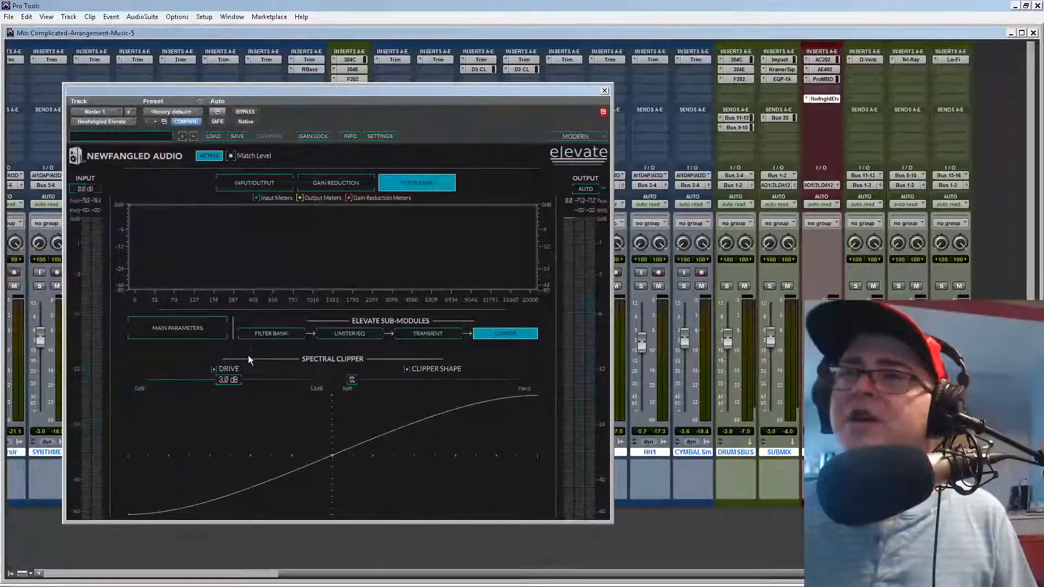
key("space")
left_click(226, 379, "alt")
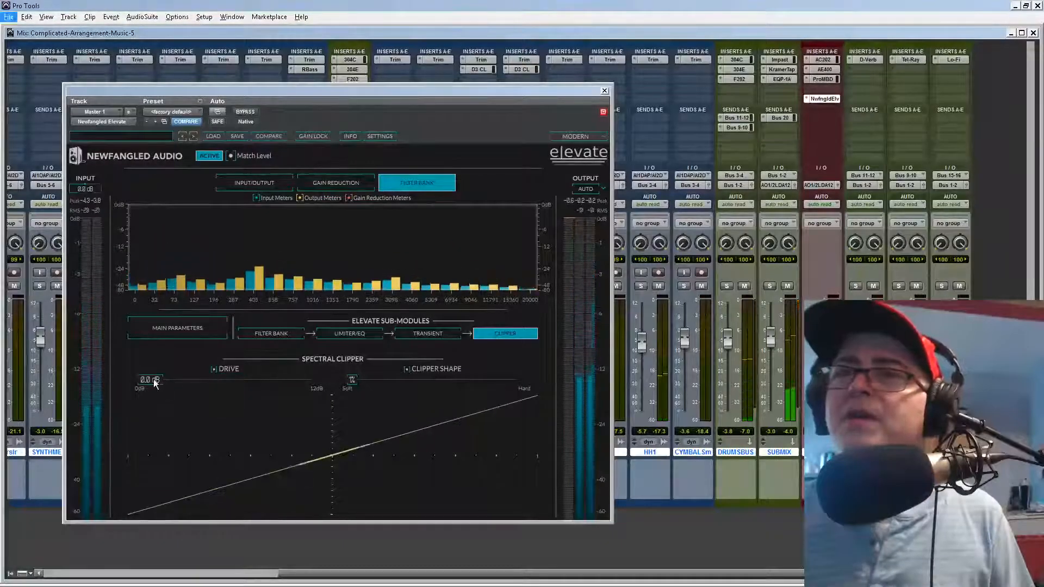
left_click_drag(146, 380, 195, 384)
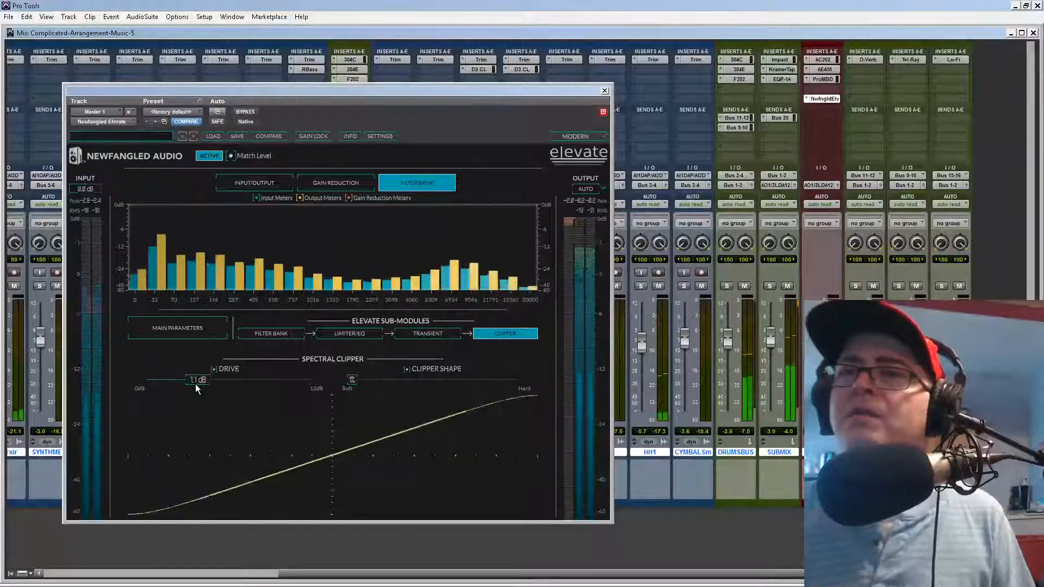
Step: Check Elevate's settings, and set the limiter to 10 Band in the main parameters
left_click(388, 137)
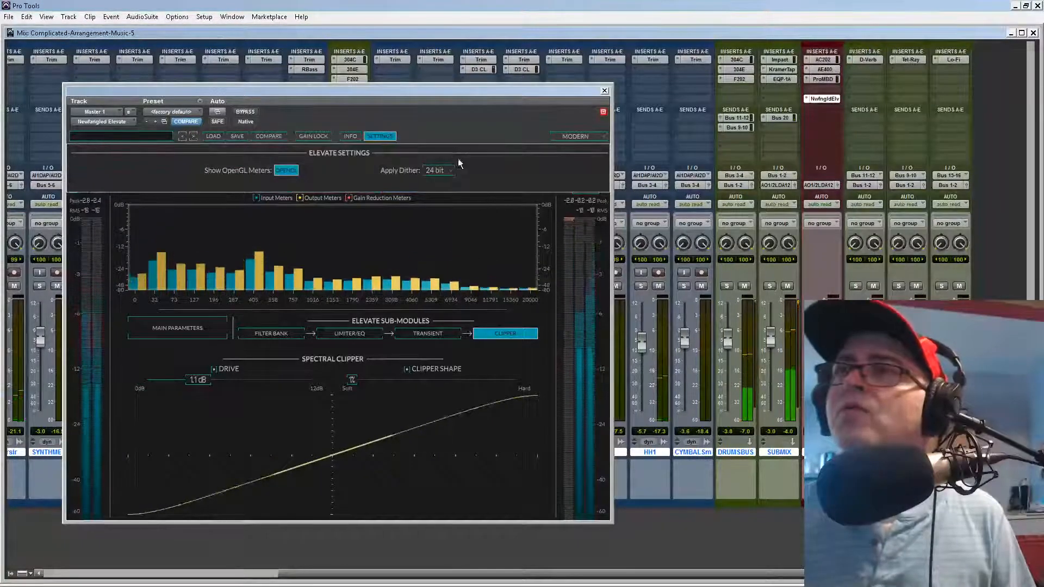
left_click(380, 136)
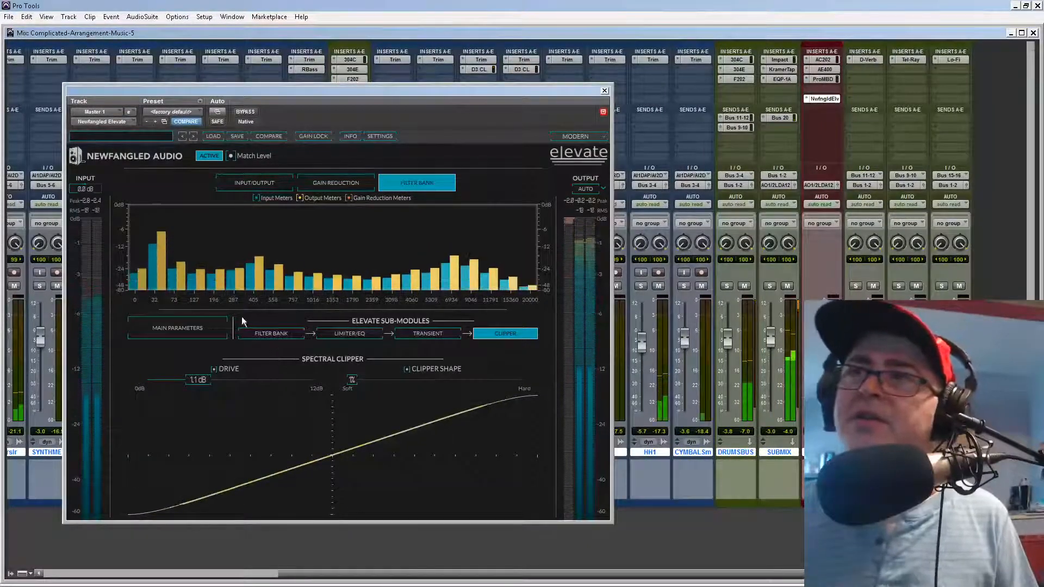
left_click(185, 331)
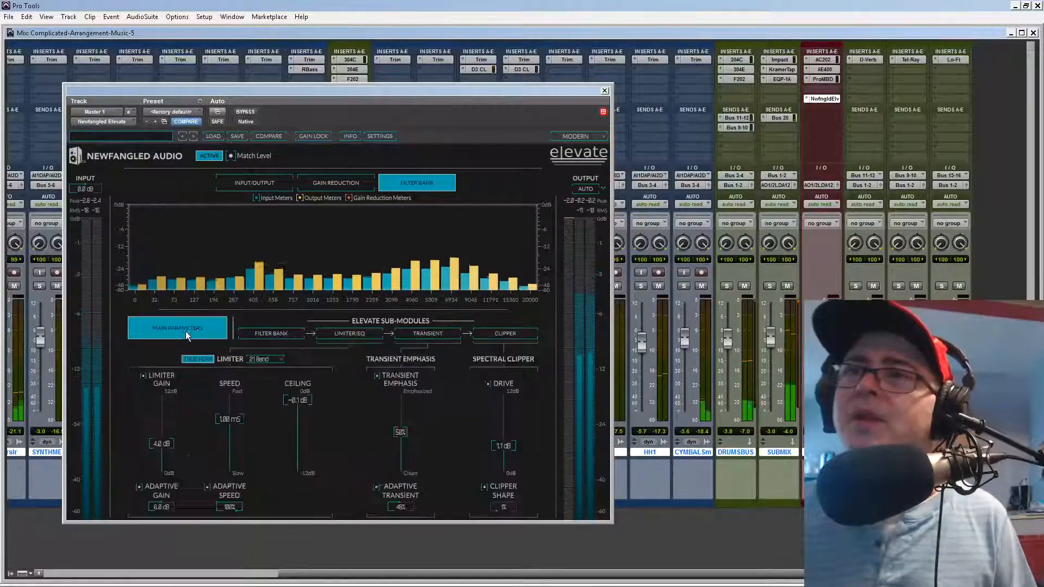
left_click(269, 358)
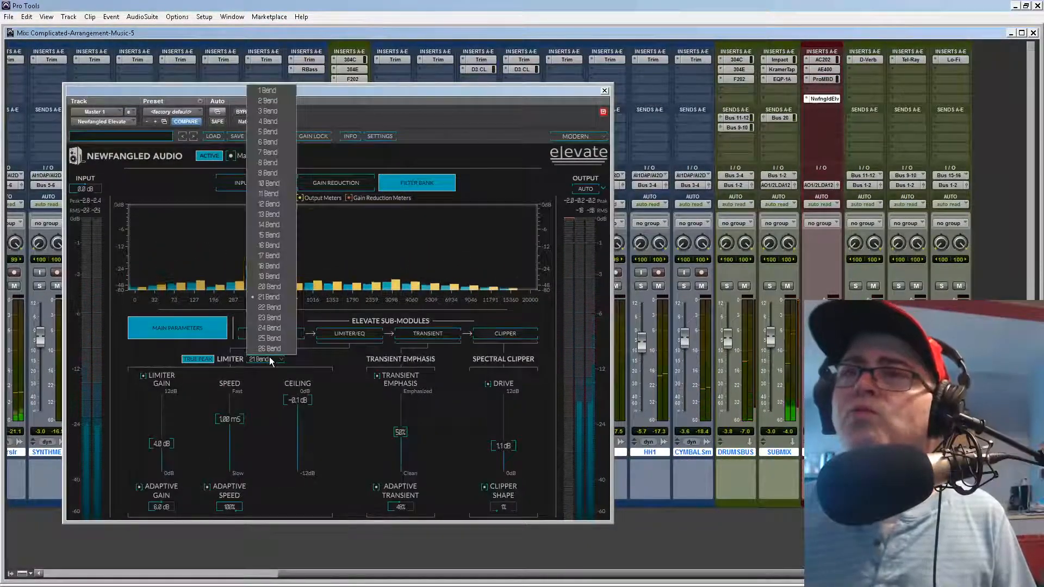
left_click(281, 184)
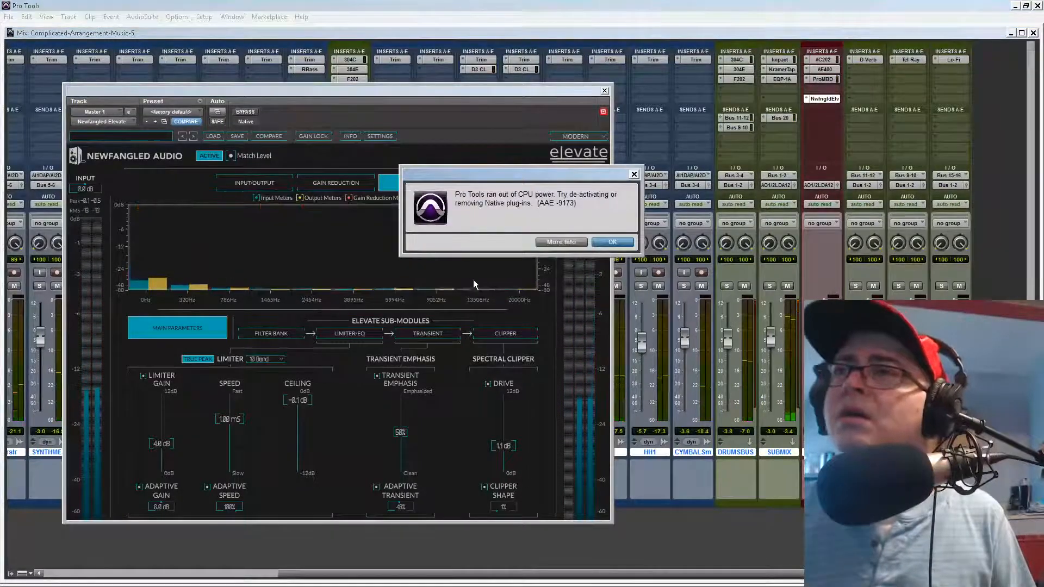
left_click(612, 243)
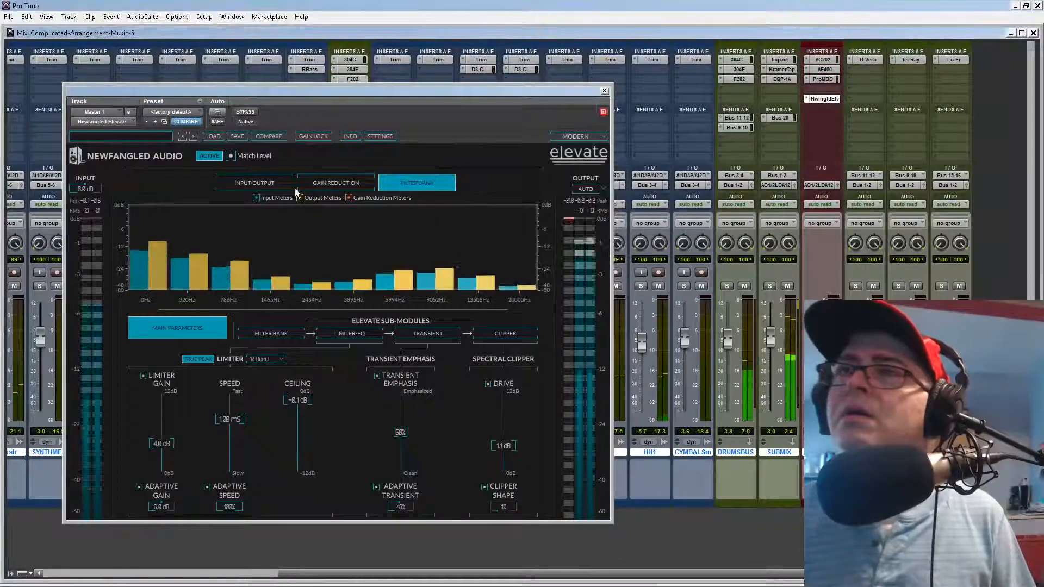
Step: Show Elevate's input/output levels and set transient emphasis to 20%, clipper drive to 3.0 dB and limiter gain to 2.0 dB
left_click(276, 183)
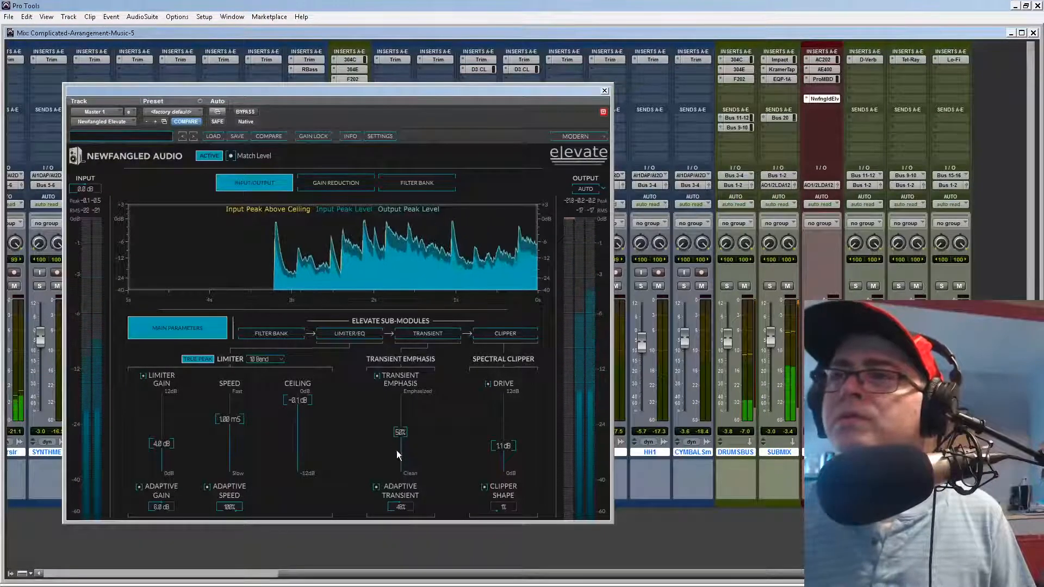
left_click_drag(404, 436, 403, 477)
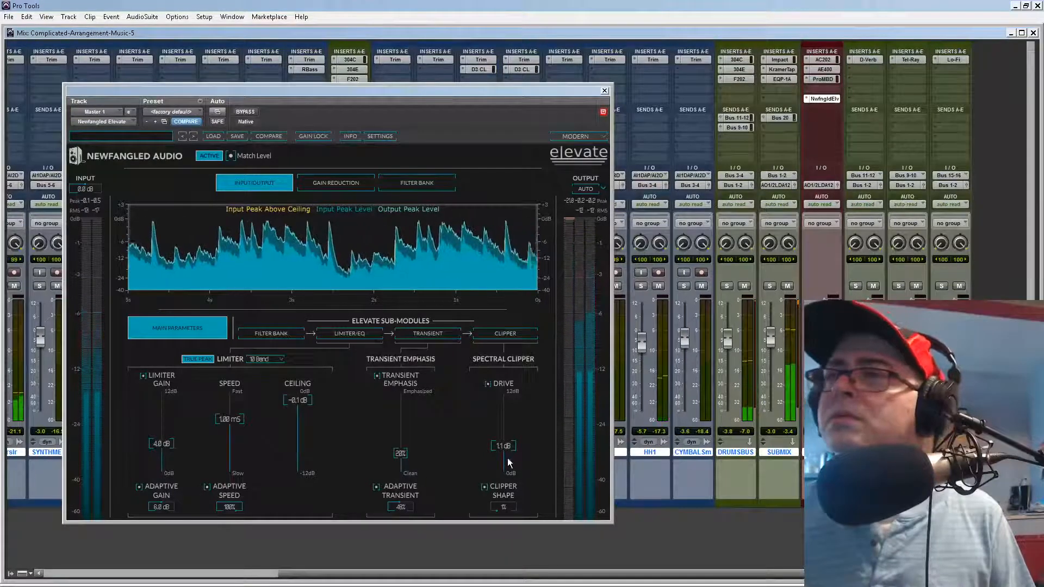
left_click_drag(505, 445, 512, 420)
left_click_drag(163, 440, 180, 466)
key("alt")
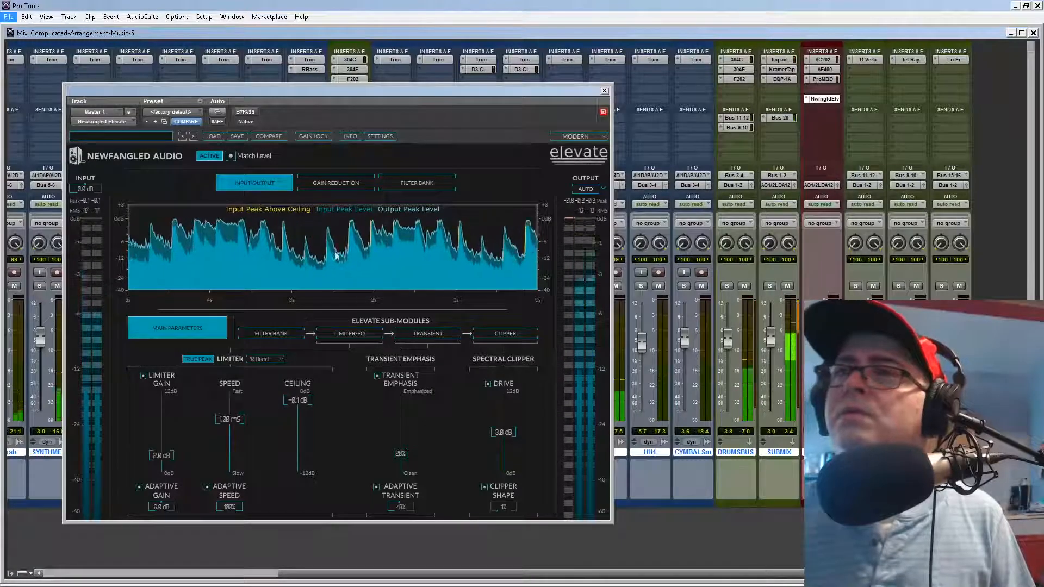
Step: In Elevate's Limiter/EQ, reset the 320 Hz band to 0.0 dB and set the 0 Hz band to -2.0 dB and 786 Hz to -0.7 dB
left_click(268, 336)
left_click(331, 335)
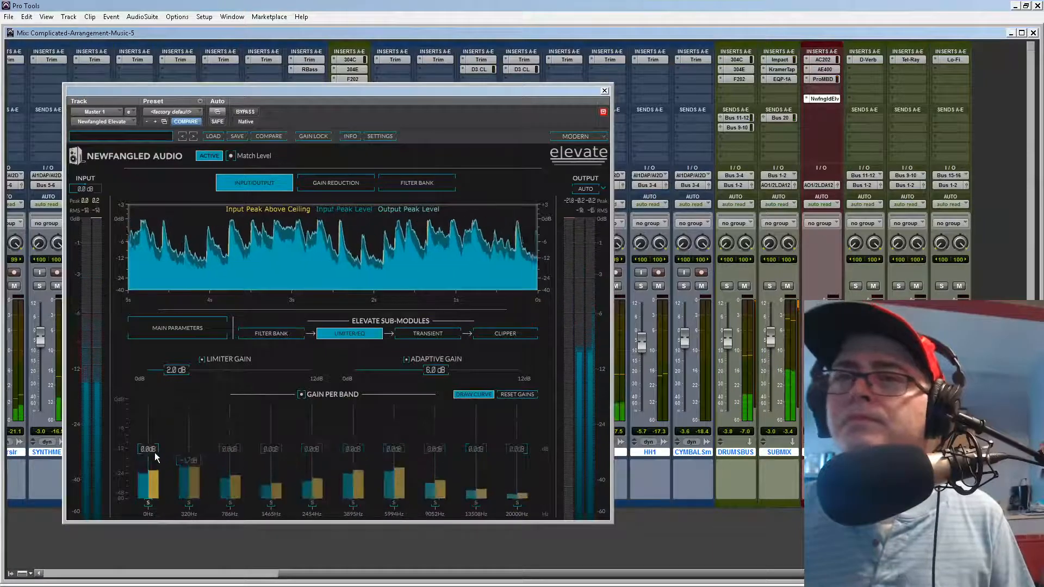
double_click(190, 458)
key("alt")
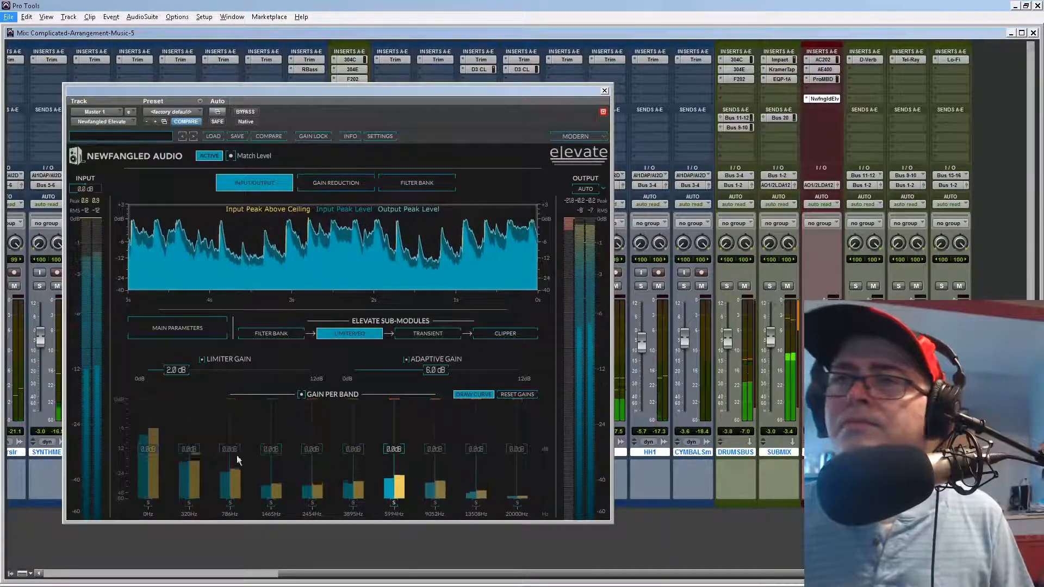
left_click_drag(148, 450, 156, 470)
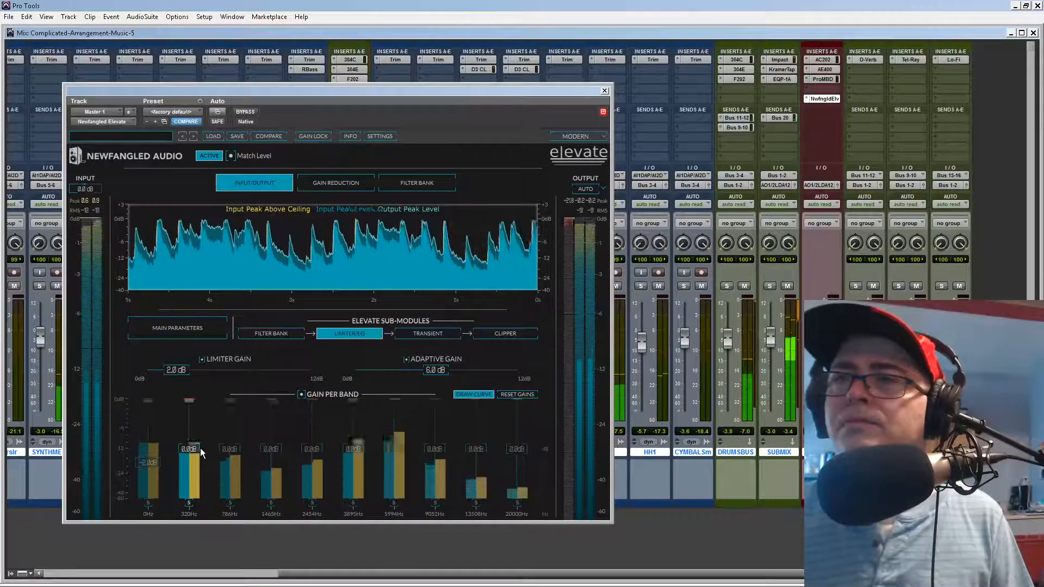
left_click_drag(232, 452, 234, 458)
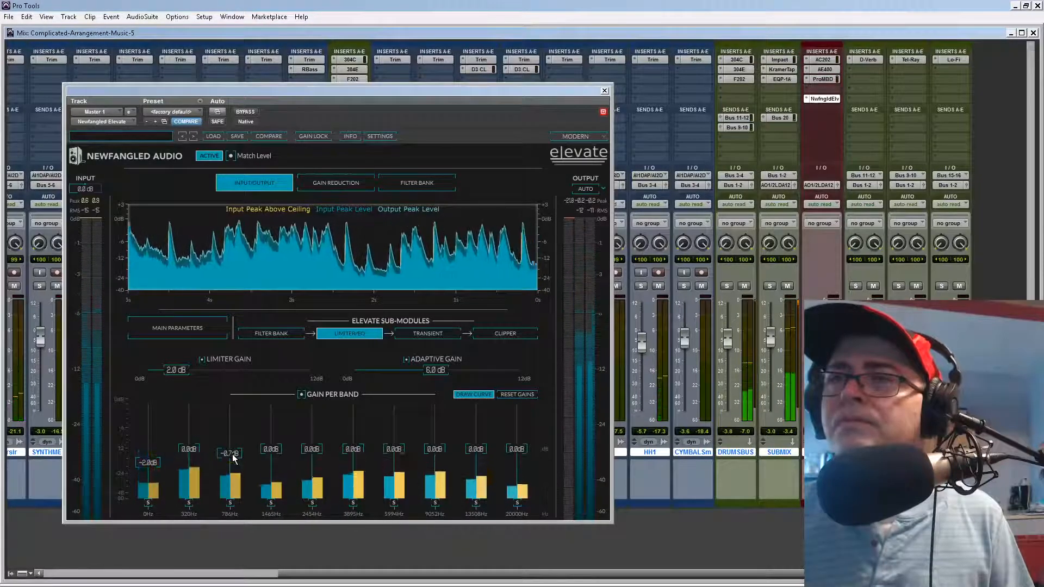
Step: Set the 320 Hz band's gain to 0.4 dB and the 0 Hz band's gain to -0.5 dB
key("alt")
left_click_drag(192, 454, 155, 458)
left_click(190, 421, "alt")
left_click(156, 462, "alt")
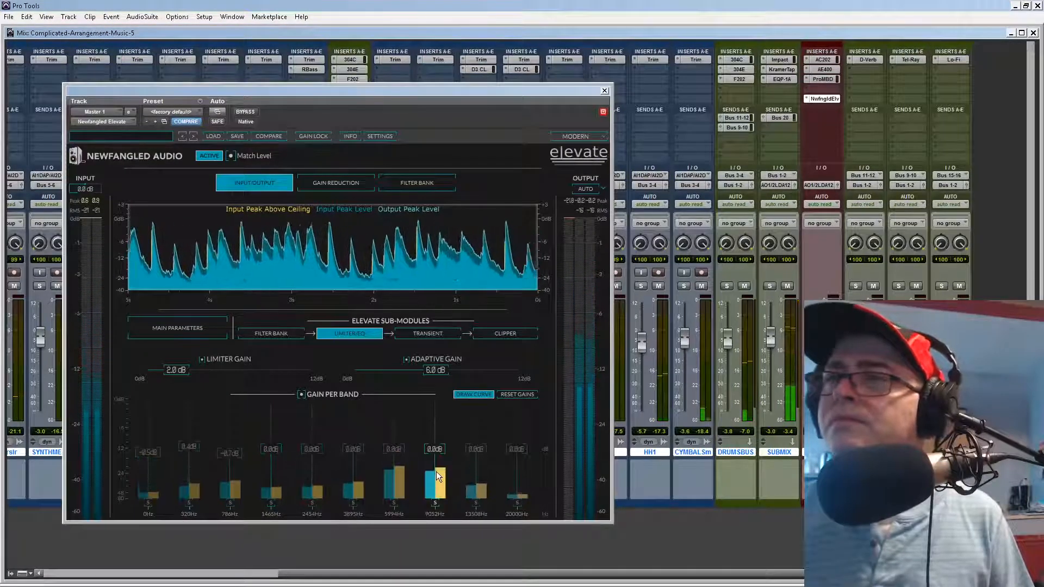
Step: Try band gains of -1.4 dB at 2454 Hz and 6.0 dB at 9052 Hz, and reset both bands to 0.0 dB
mouse_move(318, 454)
left_mouse_down()
mouse_move(311, 488)
mouse_move(316, 455)
left_mouse_up()
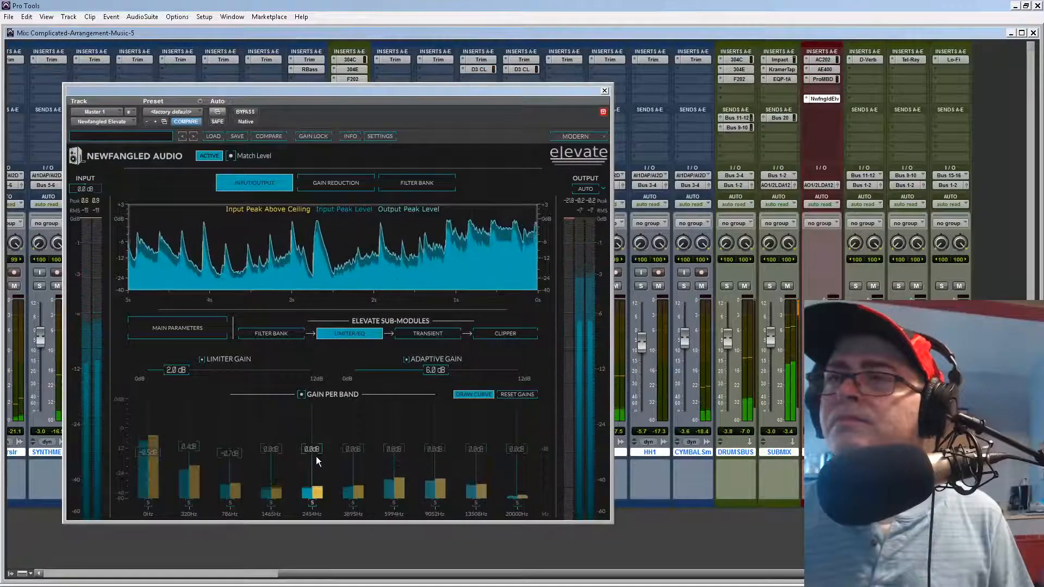
left_click_drag(435, 451, 442, 383)
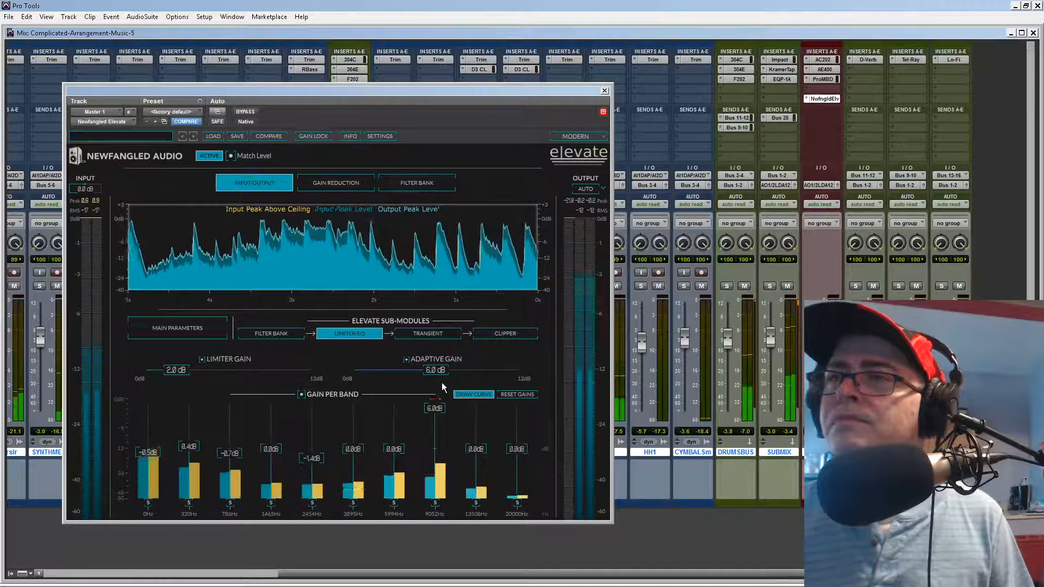
left_click(439, 415, "alt")
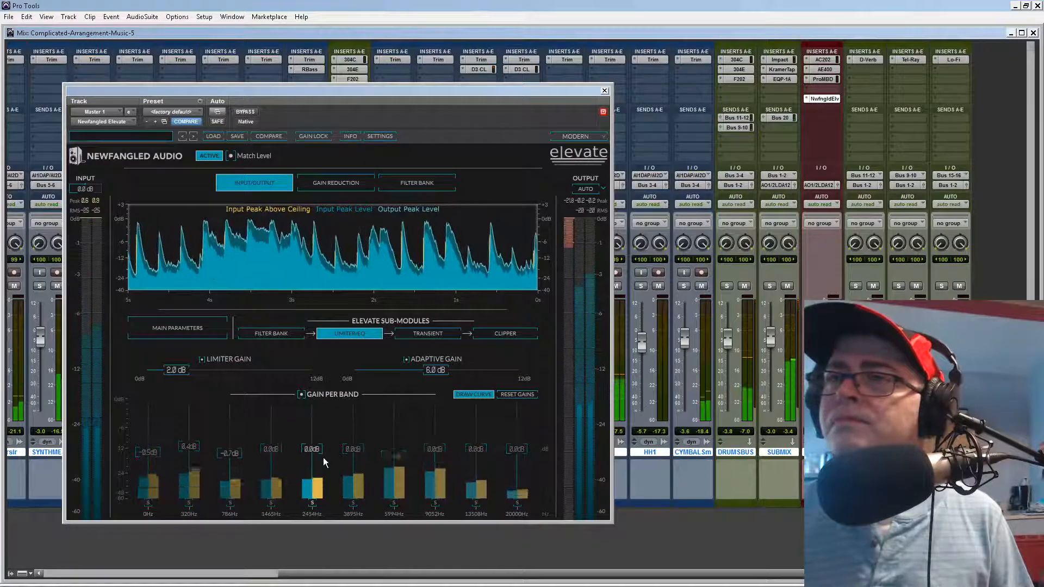
Step: Set Elevate's limiter band gains to -0.3 dB at 3895 Hz, -1.1 dB at 5994 Hz and 0.3 dB at 13508 Hz
key("alt")
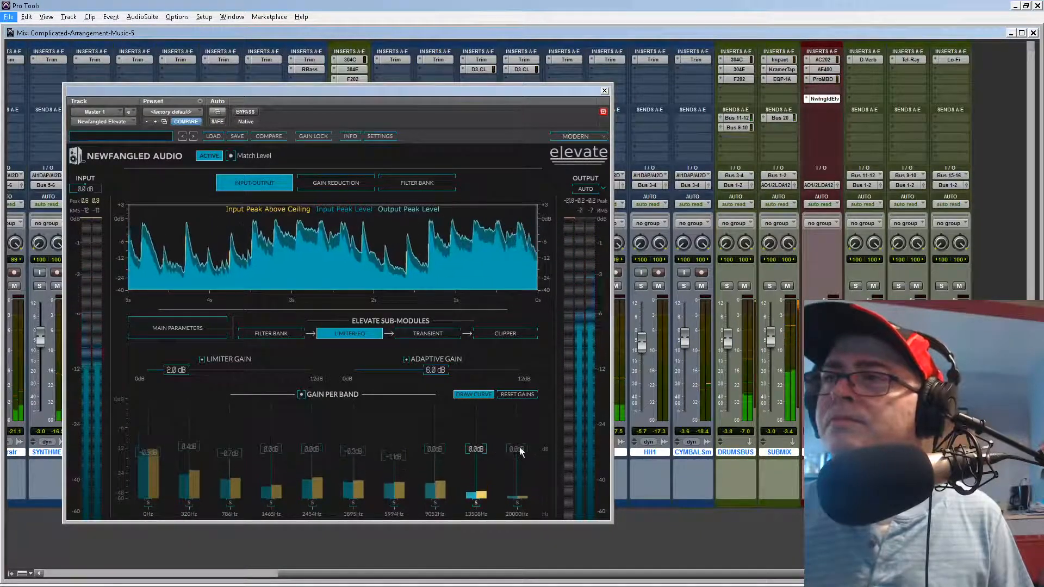
left_click_drag(479, 450, 479, 447)
key("alt")
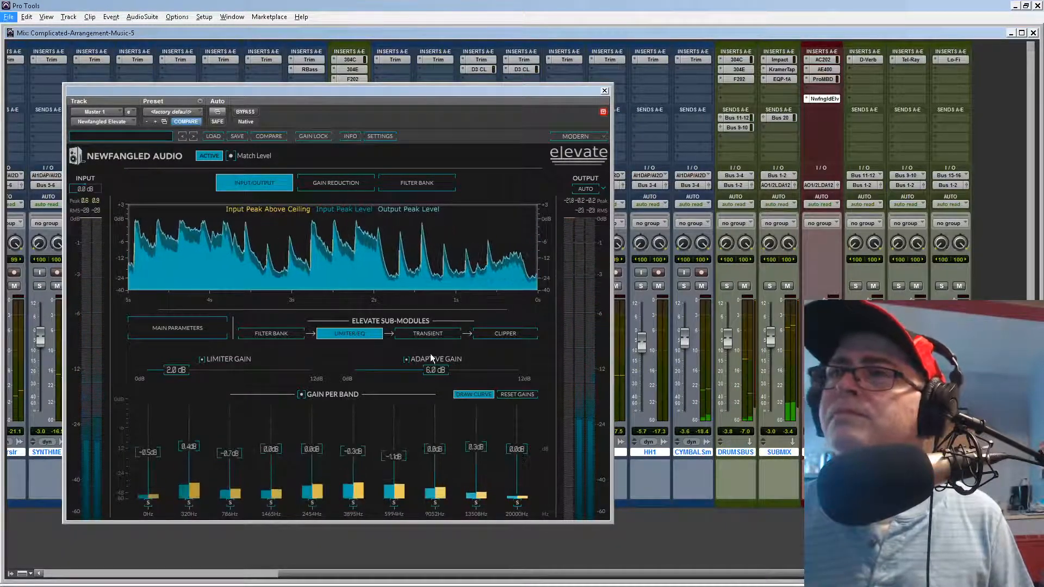
Step: In Elevate's Transient module, set band emphasis to 87% at 320 Hz, 76% at 2454 Hz and 108% at 9052 Hz, and raise 13508 Hz slightly
left_click(431, 335)
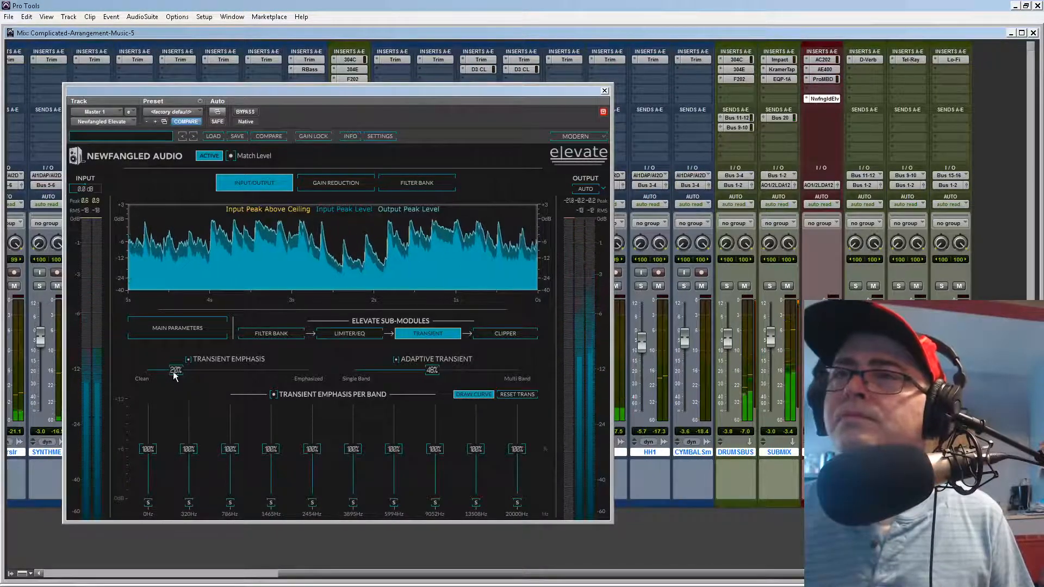
left_click_drag(153, 451, 189, 458)
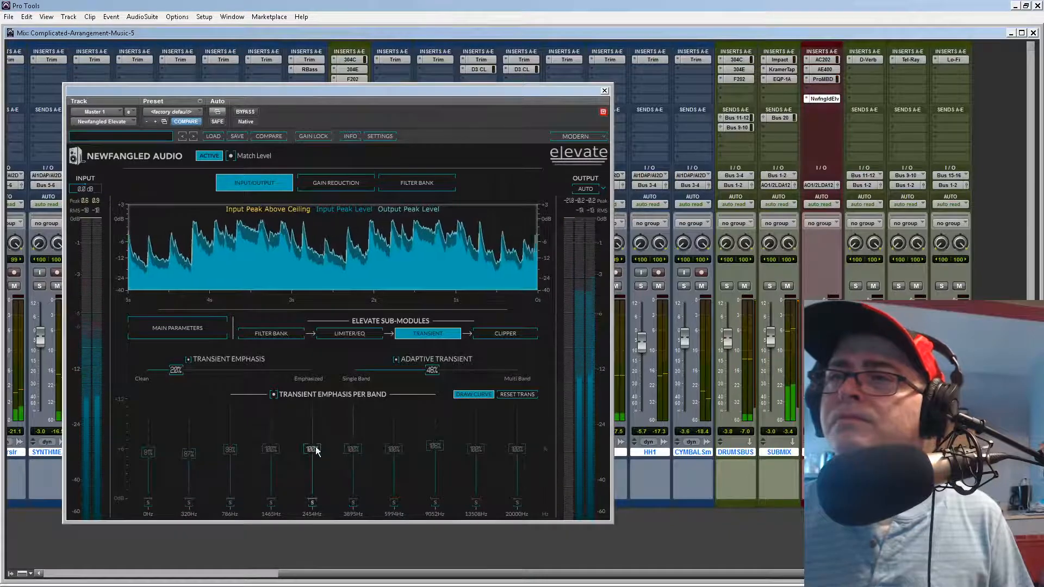
left_click_drag(312, 449, 313, 460)
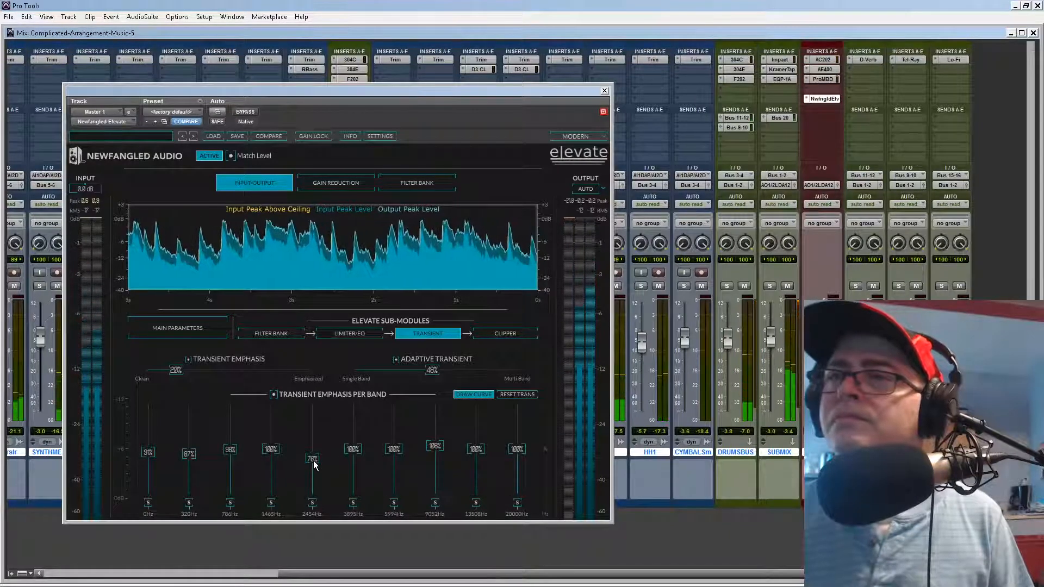
left_click_drag(473, 452, 484, 436)
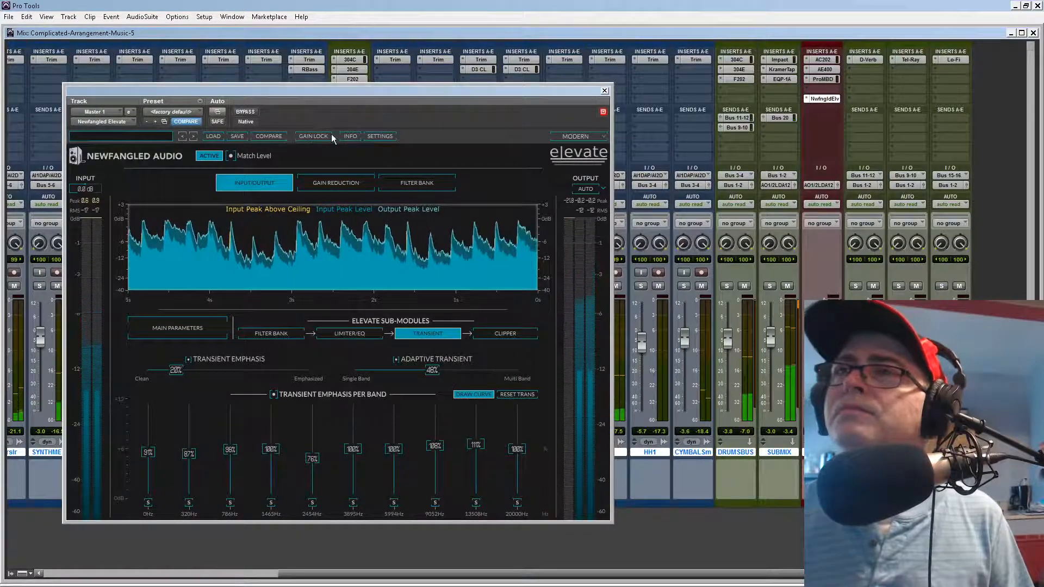
Step: Compare the mix with Elevate bypassed and active, and check its gain reduction and filter bank displays
left_click(246, 112)
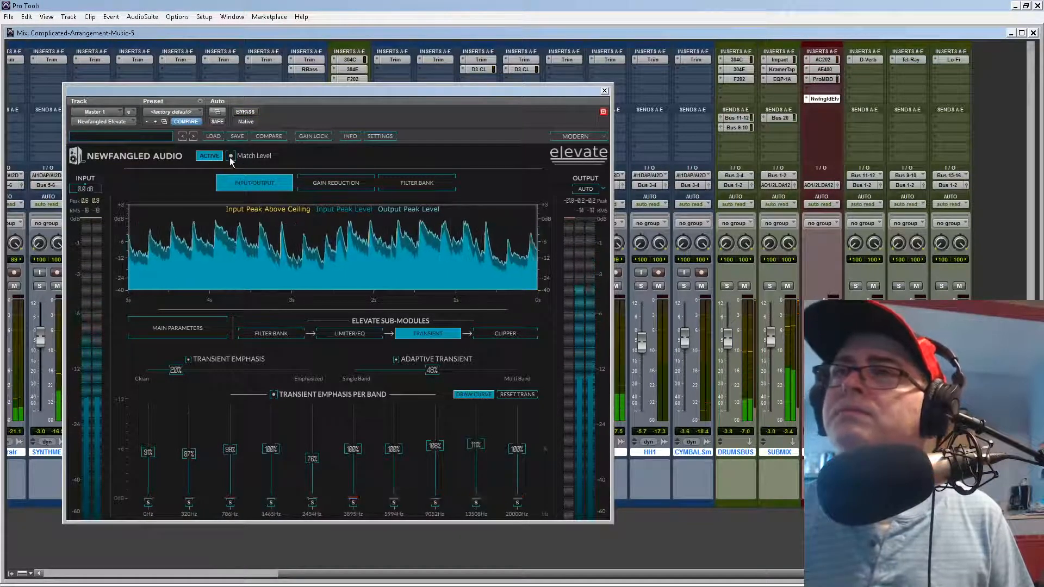
left_click(210, 156)
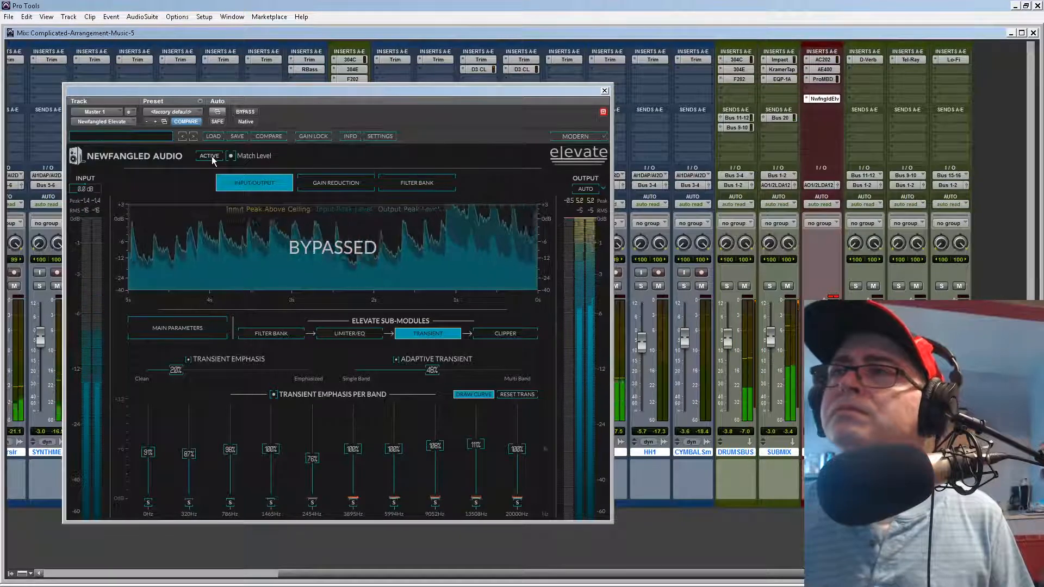
left_click(210, 156)
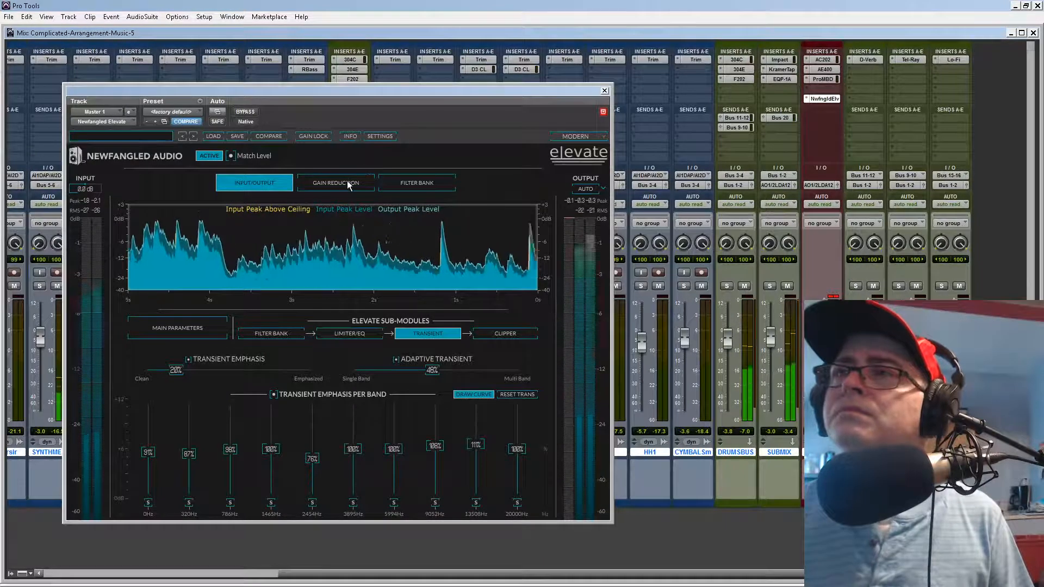
left_click(367, 189)
left_click(410, 184)
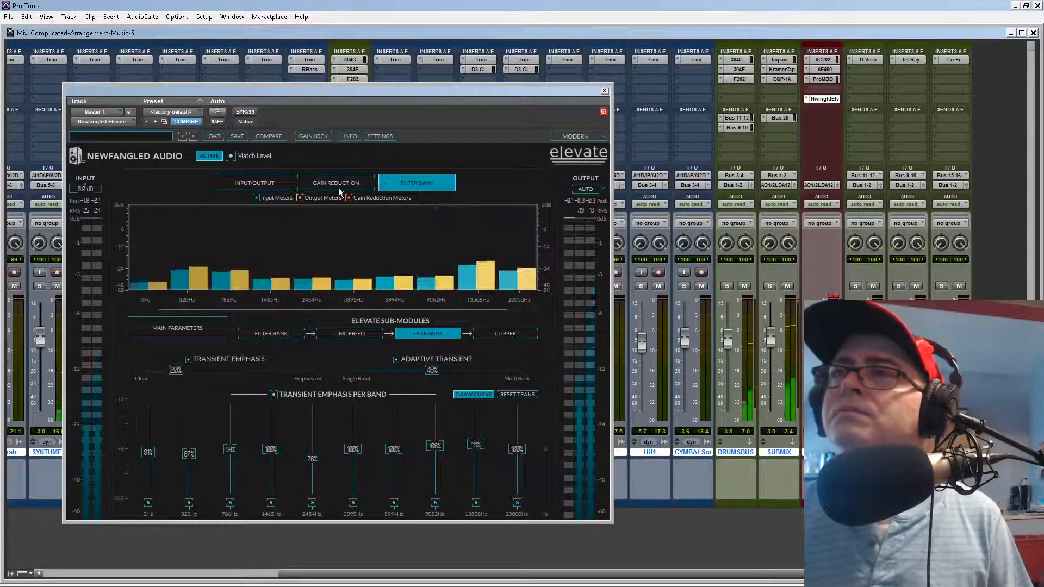
left_click(257, 183)
Step: Set Elevate's clipper shape to 10%, the limiter gain to 3.0 dB and the ceiling to -0.1 dB
left_click(505, 333)
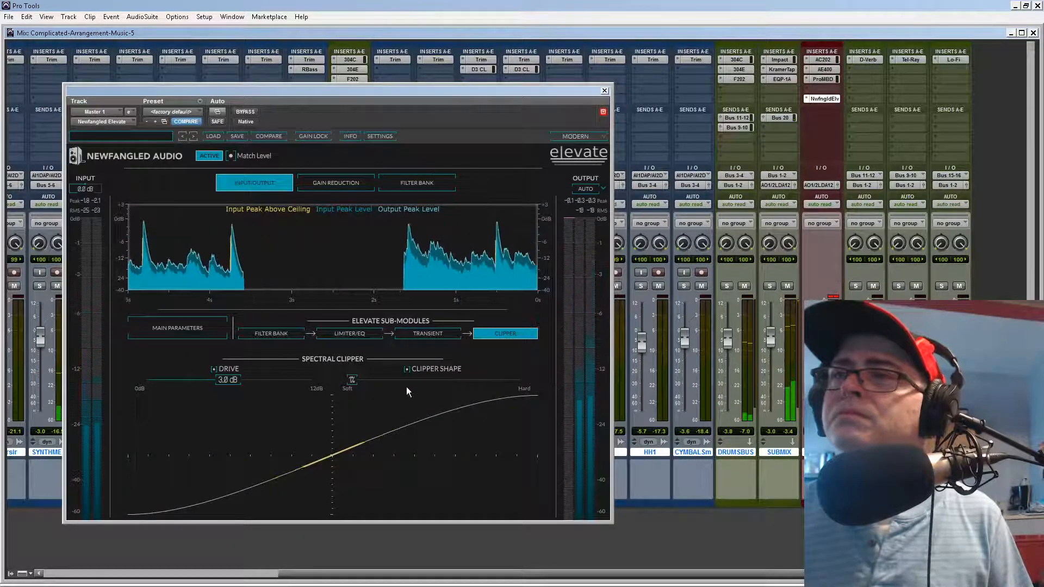
left_click_drag(356, 384, 397, 377)
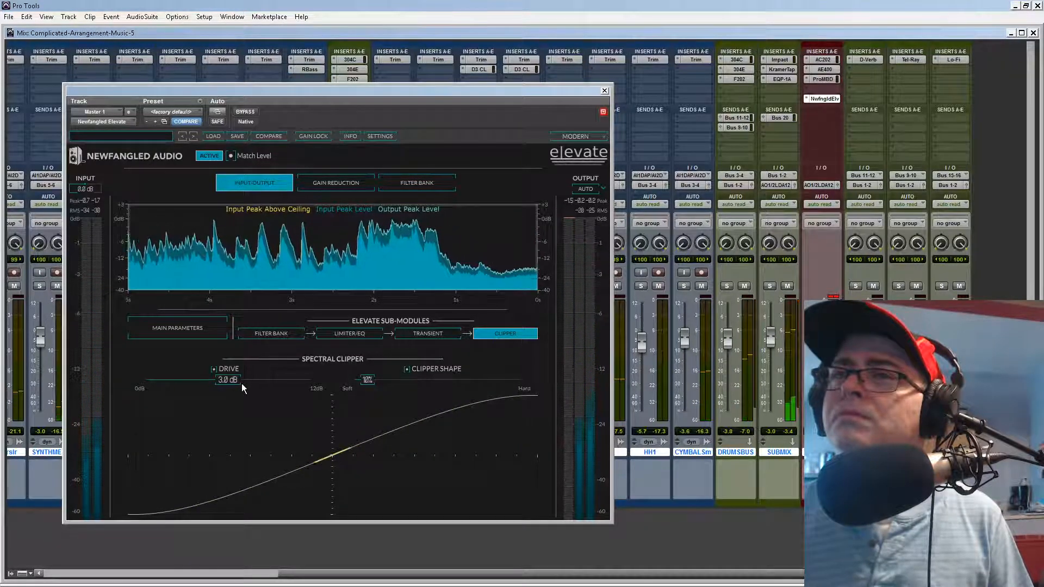
left_click(205, 331)
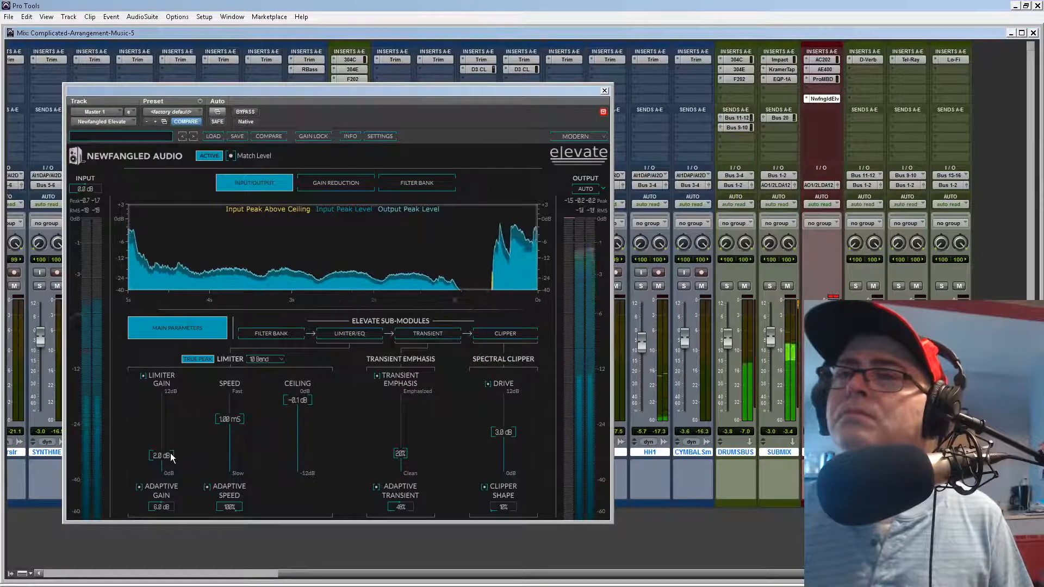
left_click_drag(169, 453, 170, 447)
left_click_drag(294, 405, 295, 407)
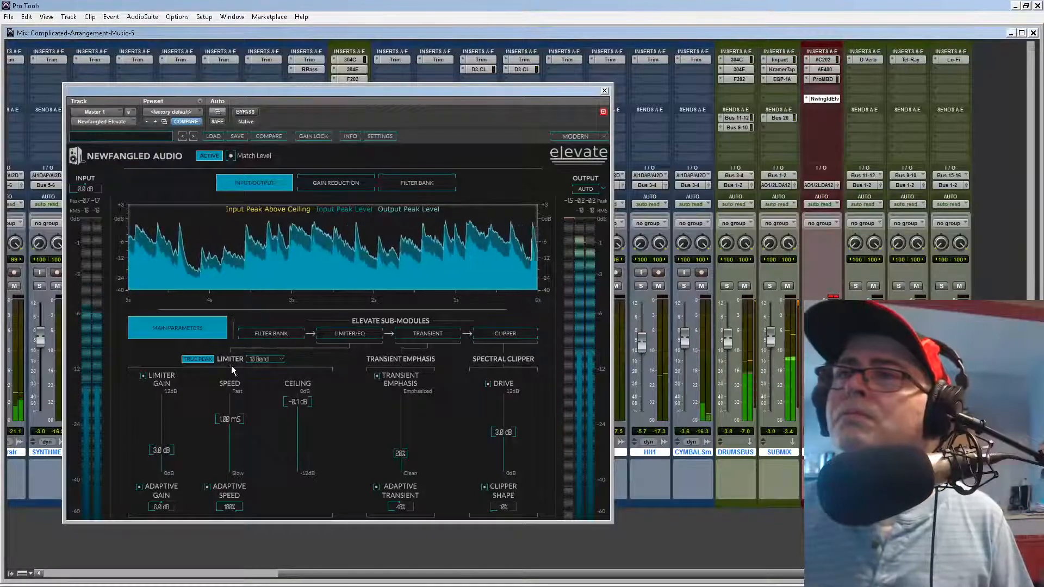
Step: Compare the limiter with True Peak off and on, set Elevate's input to -0.2 dB and close the plug-in
left_click(198, 360)
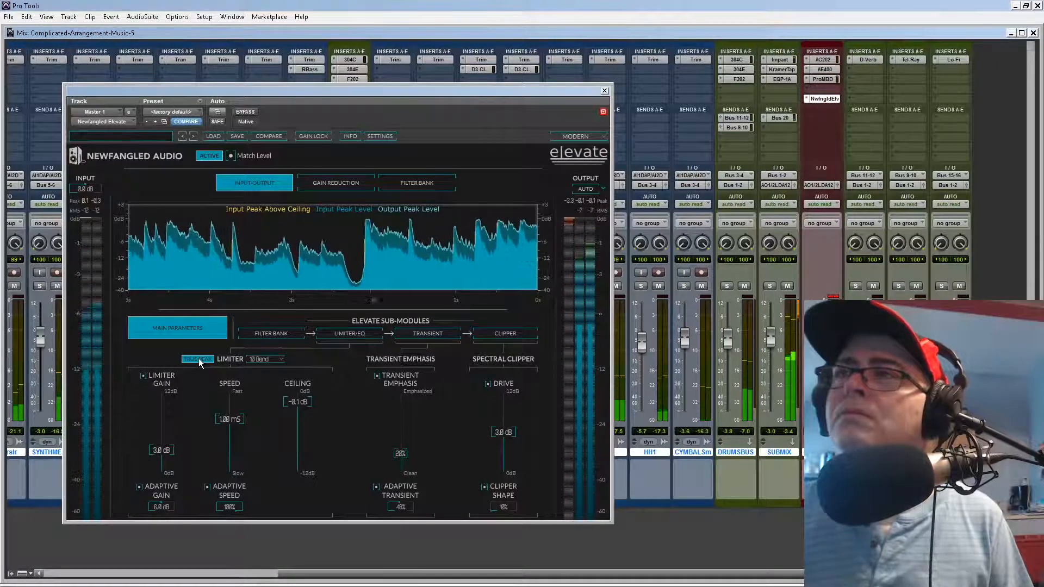
left_click(198, 359)
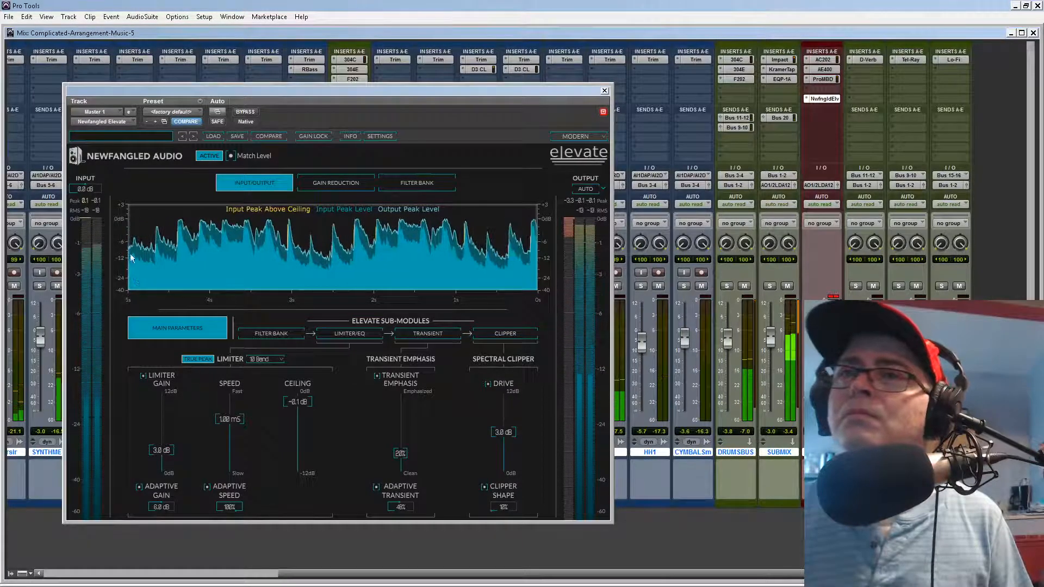
left_click_drag(90, 193, 91, 196)
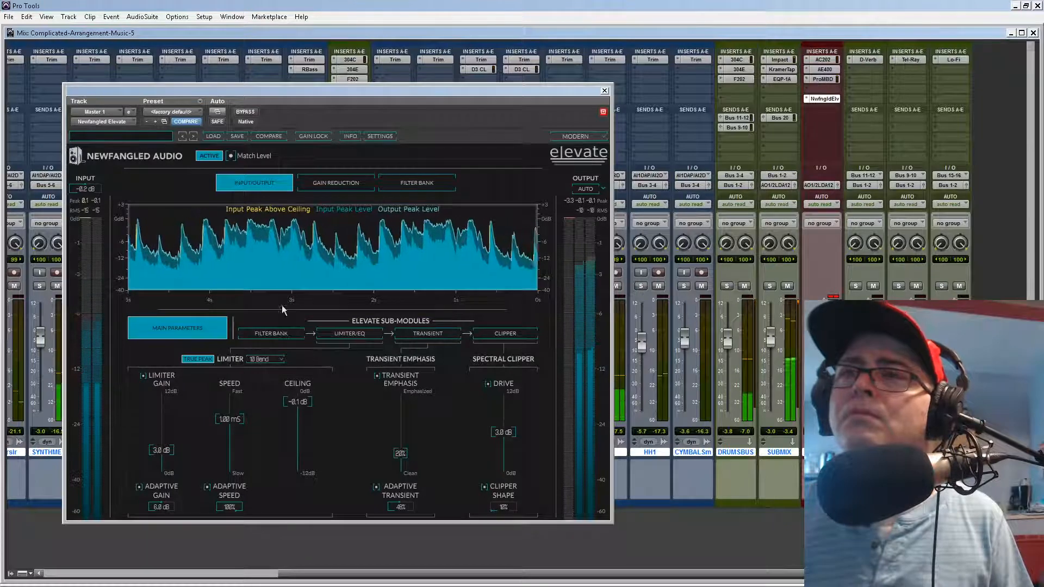
left_click(605, 91)
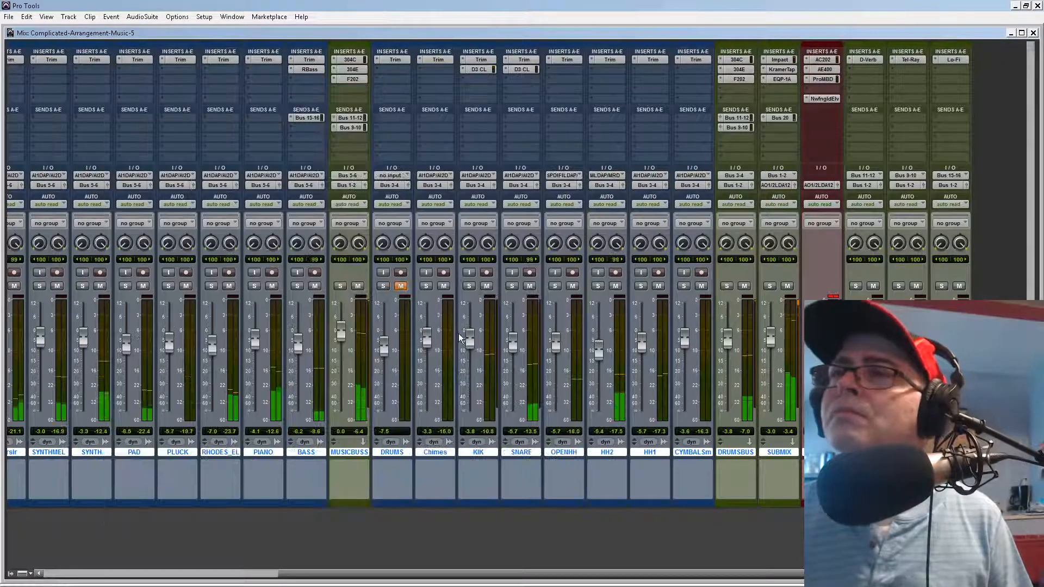
Step: Lower the BASS track to -8.6 dB and center both of its pans
left_click_drag(297, 351, 301, 354)
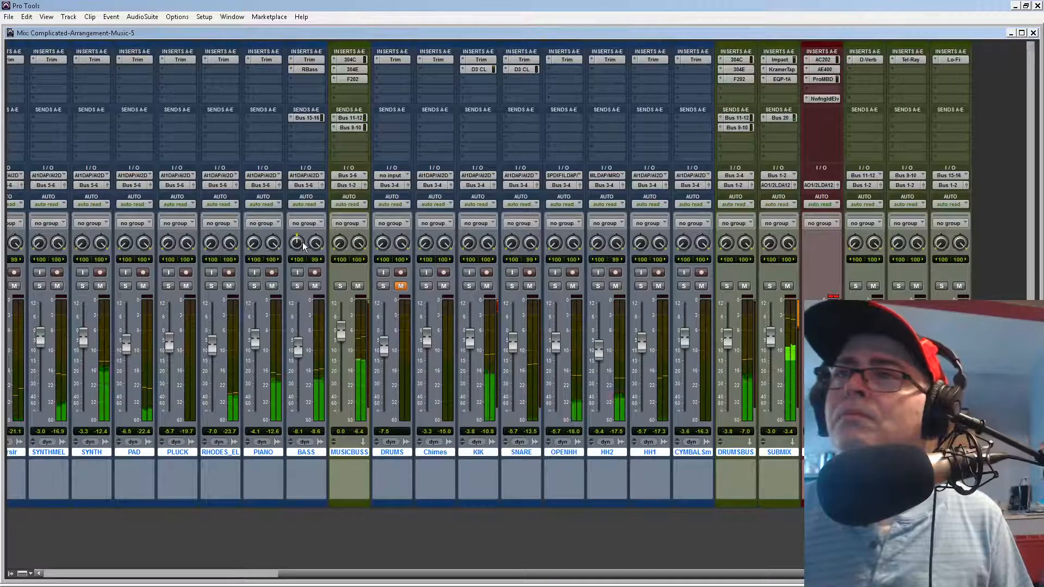
left_click(322, 244, "alt")
left_click_drag(299, 351, 299, 353)
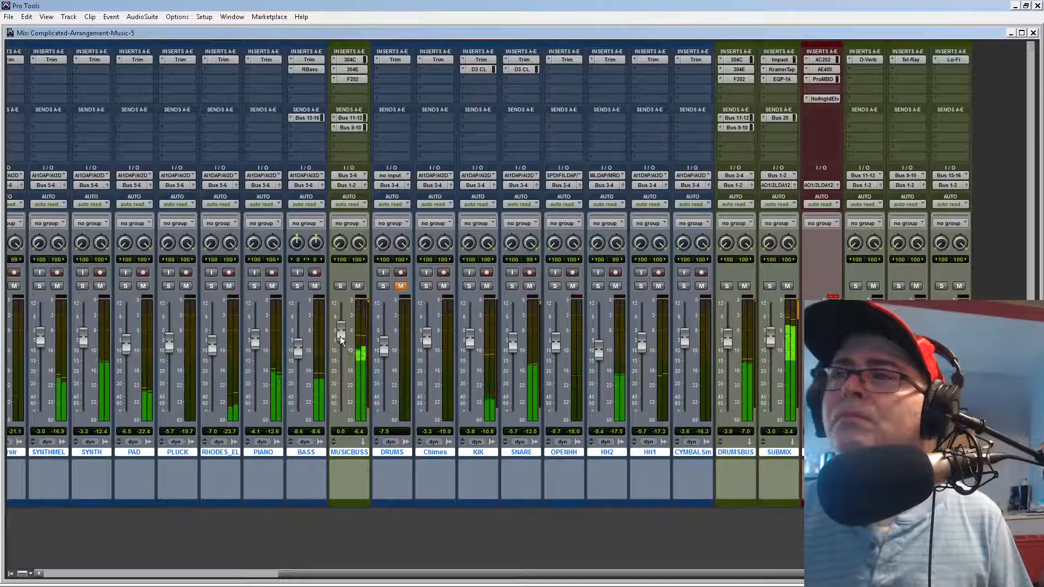
Step: Lower the MUSICBUSS fader to -1.7 dB and raise the DRUMSBUS fader slightly
left_click_drag(341, 335, 342, 341)
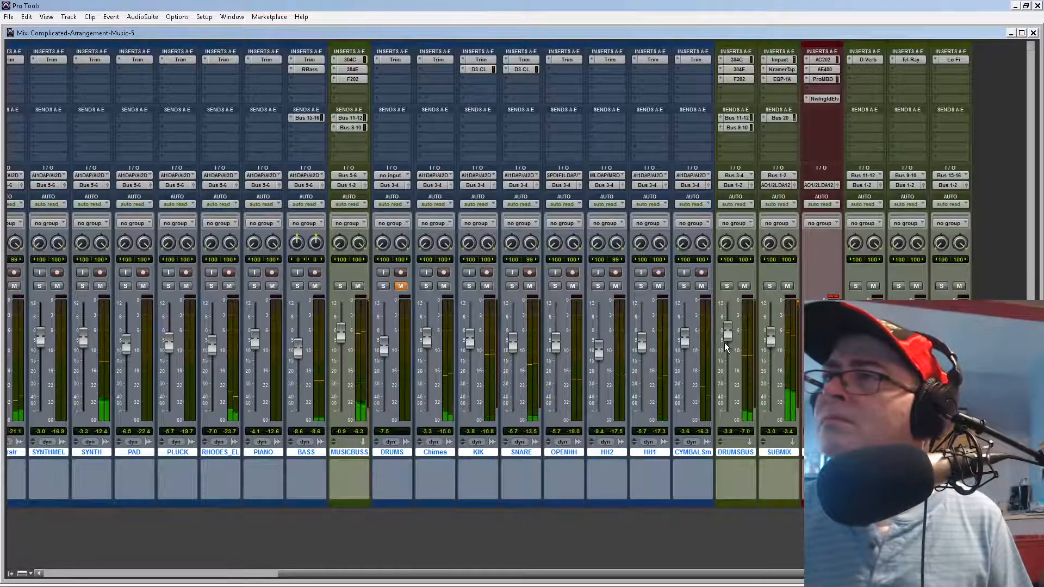
mouse_move(727, 338)
left_mouse_down()
mouse_move(771, 343)
mouse_move(727, 338)
left_mouse_up()
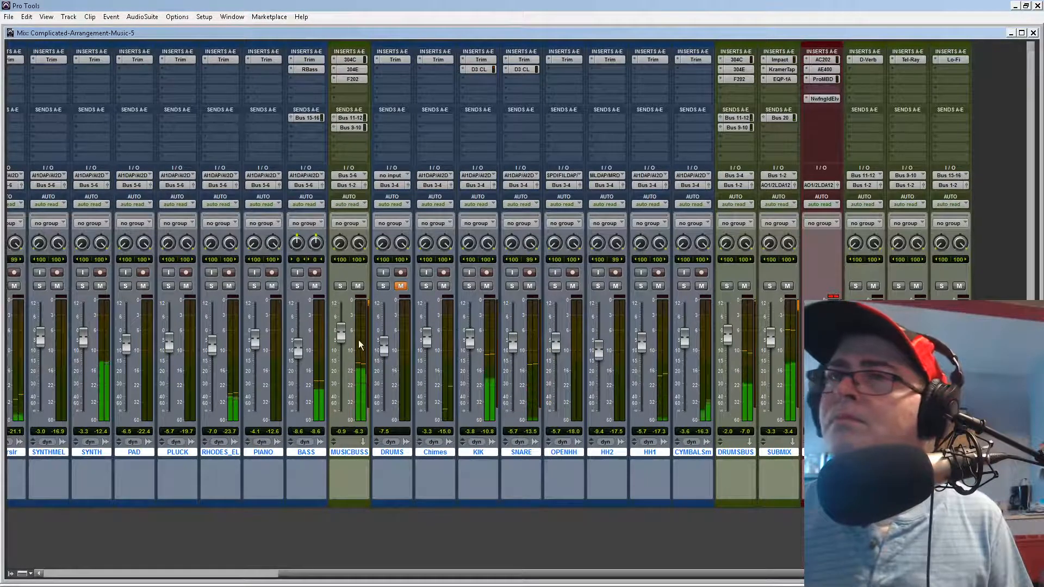
left_click_drag(344, 339, 344, 343)
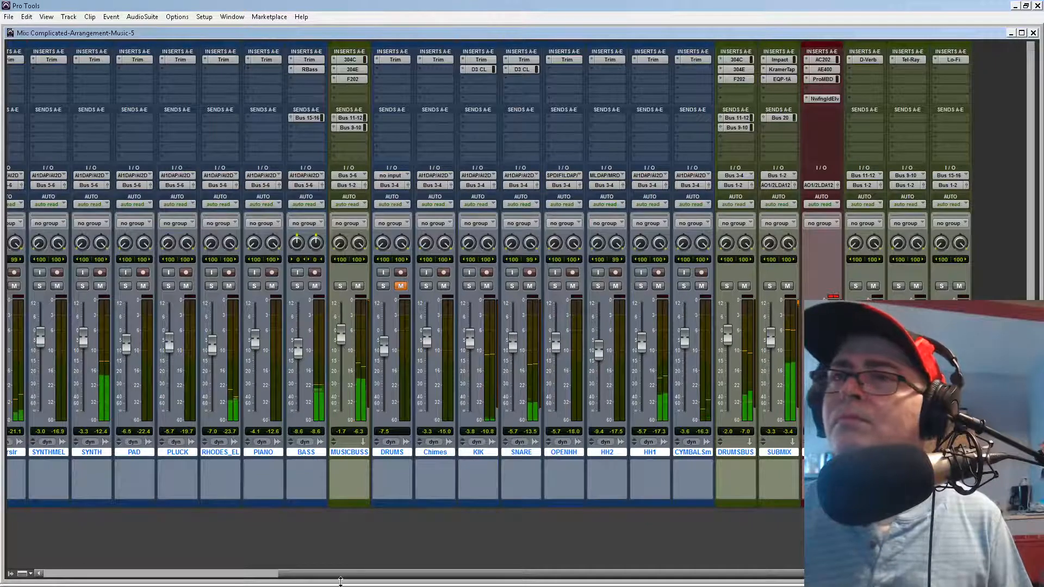
Step: Rebalance the guitars: GUITARBUS at -4.1 dB, guitar 1R at -5.4 dB, 2L at -14.0 dB and 3L at -4.3 dB
left_click_drag(343, 575, 21, 546)
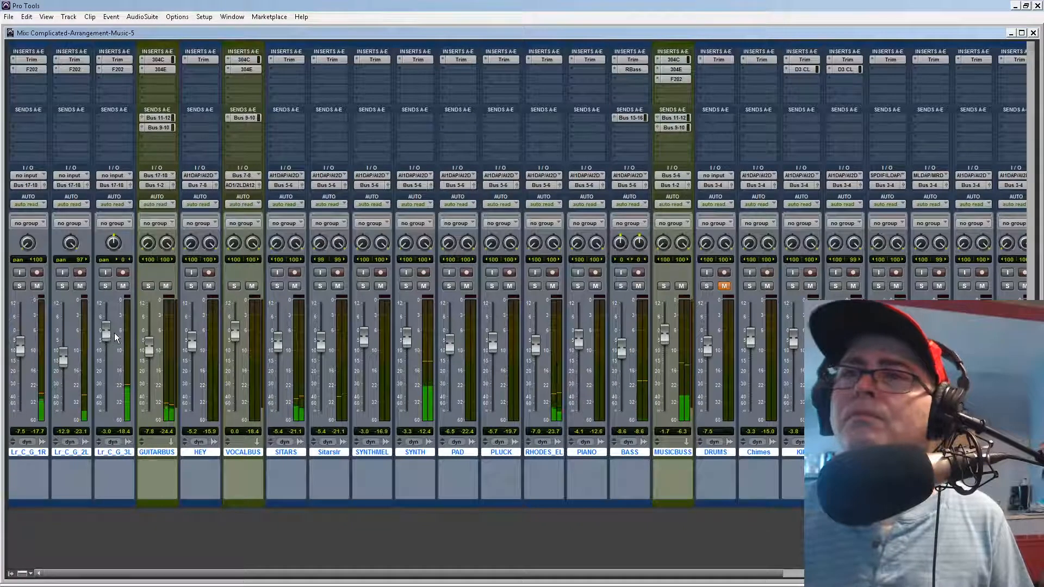
left_click(152, 345, "alt")
left_click_drag(151, 337, 106, 336)
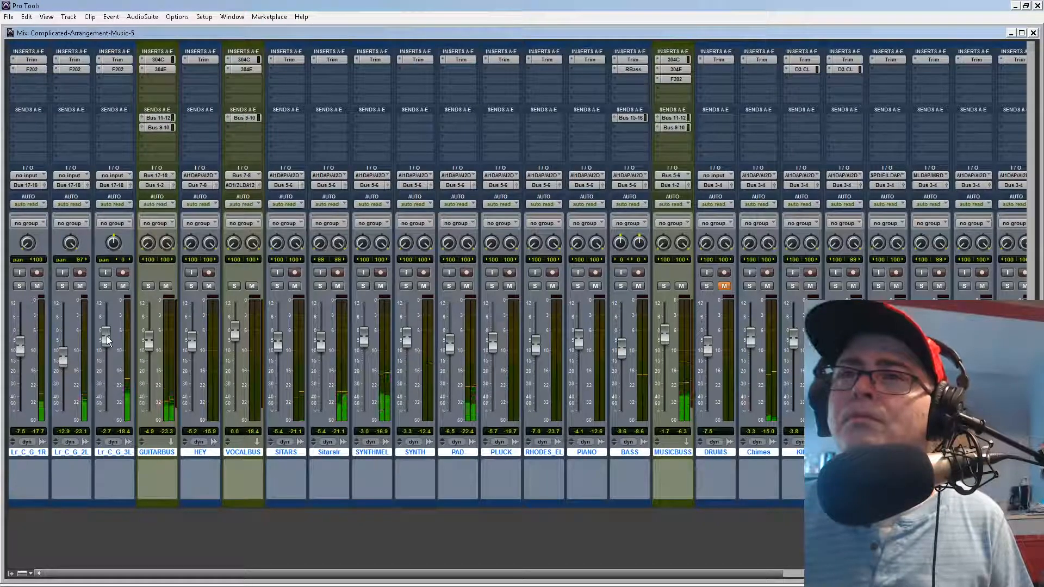
left_click_drag(65, 359, 69, 364)
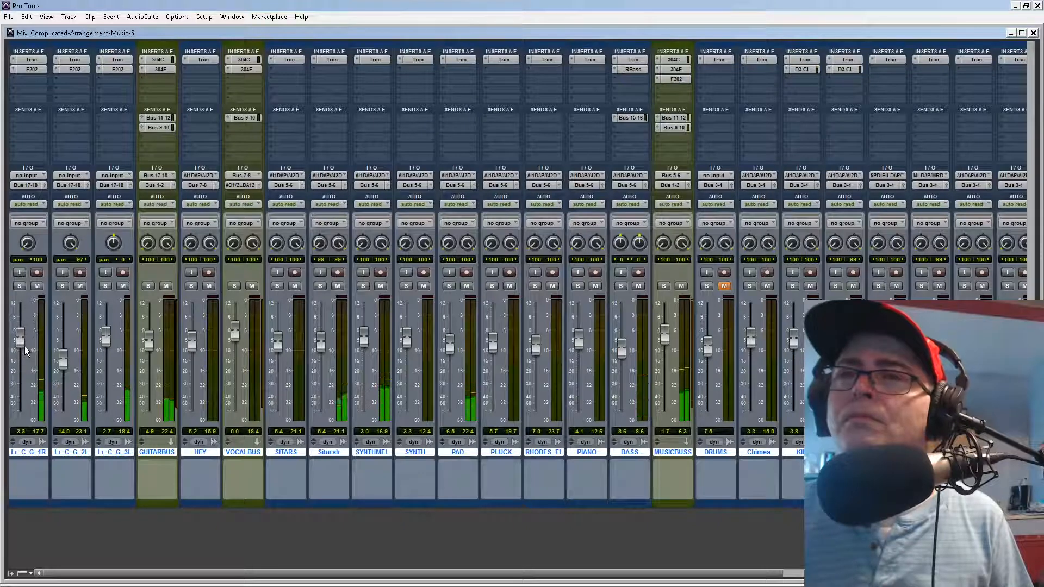
left_click_drag(24, 347, 24, 350)
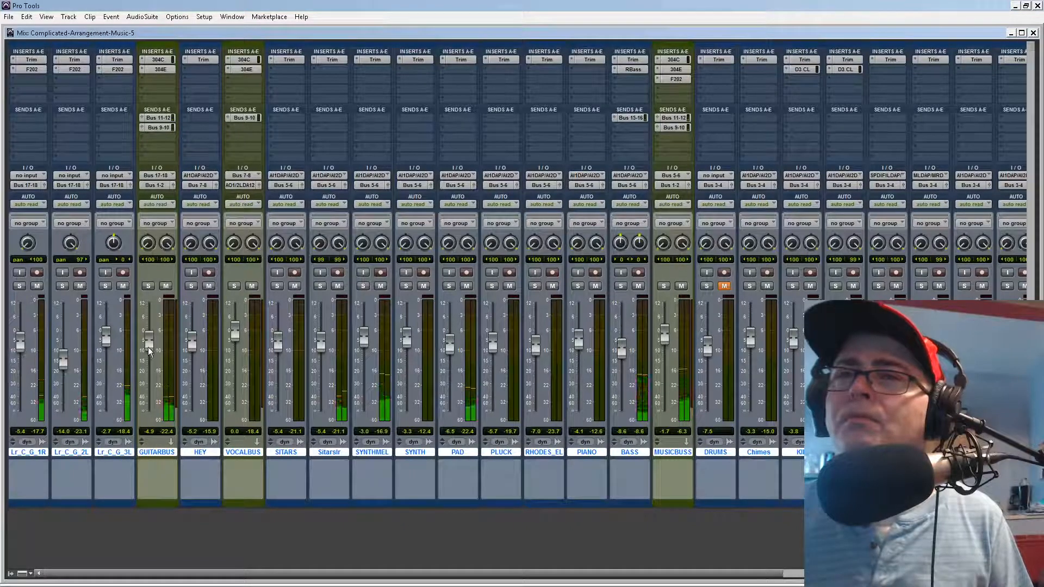
left_click_drag(148, 347, 108, 342)
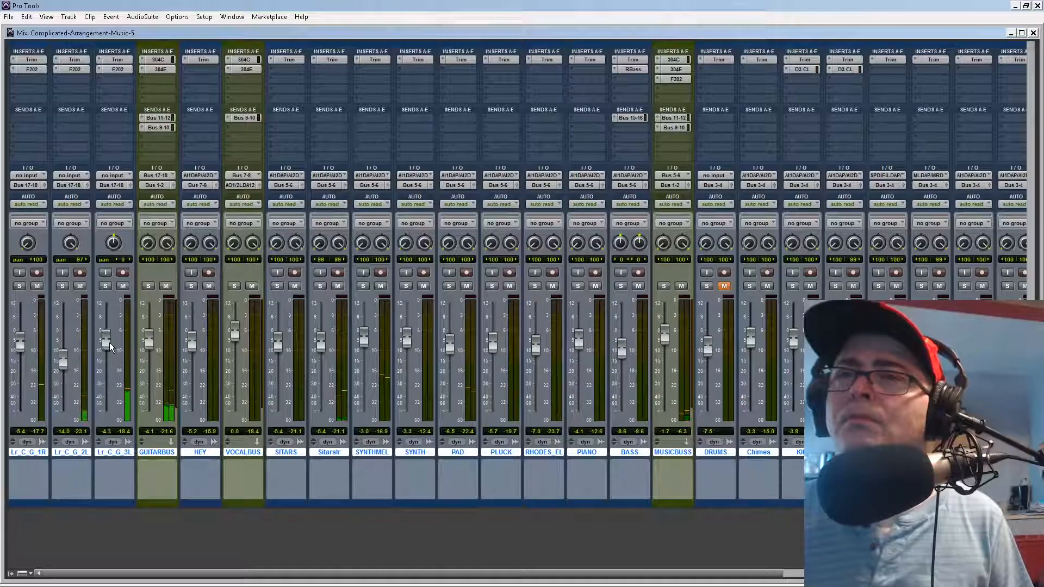
Step: In the Edit window, audition the song's ending and delete the Lrk_Cmpl_G_1R and Lrk_Cmpl_G_2L audio from 3:08 onward
left_click(1033, 33)
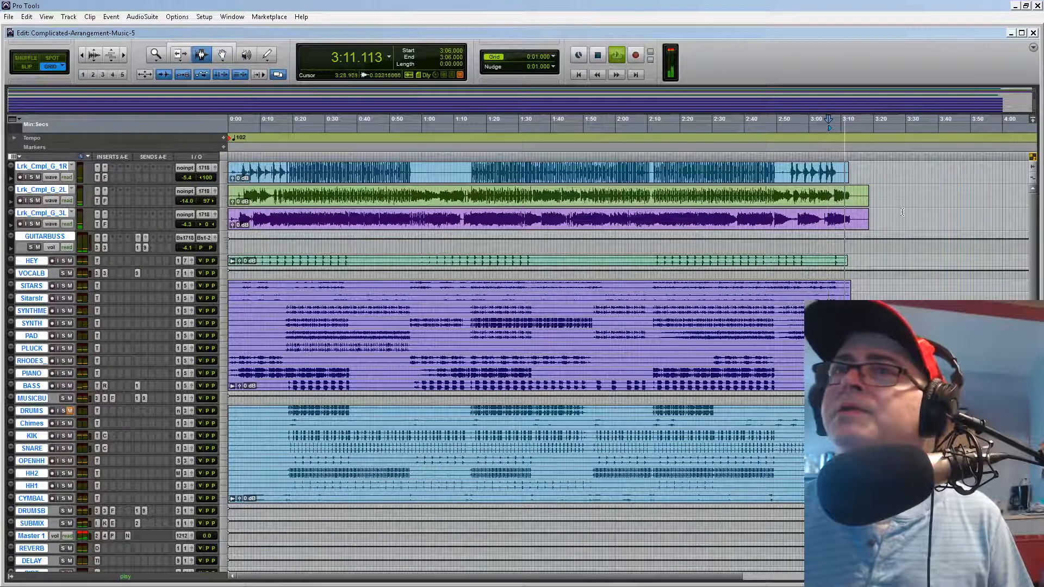
left_click(842, 150)
key("space")
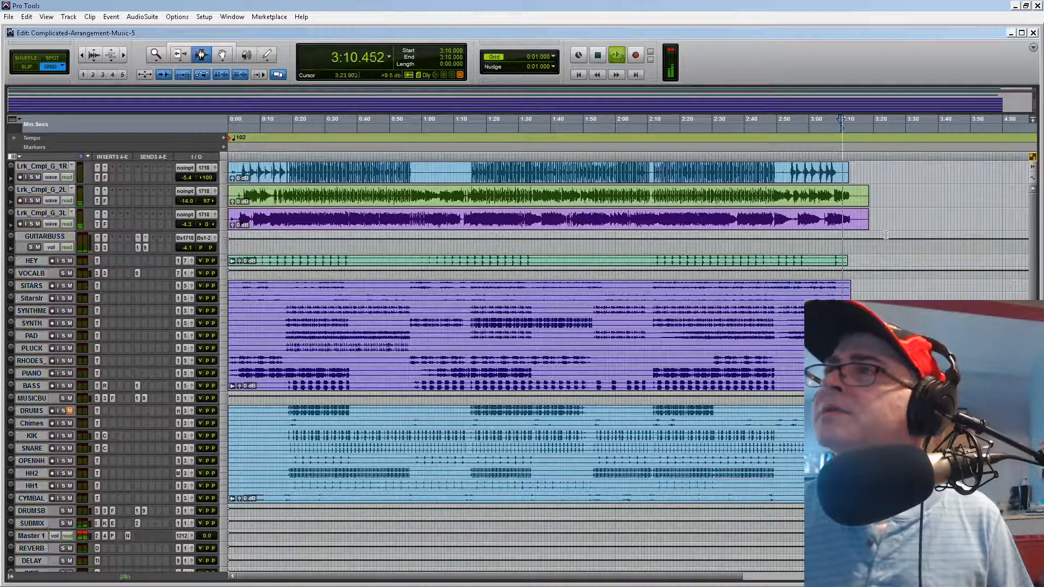
key("space")
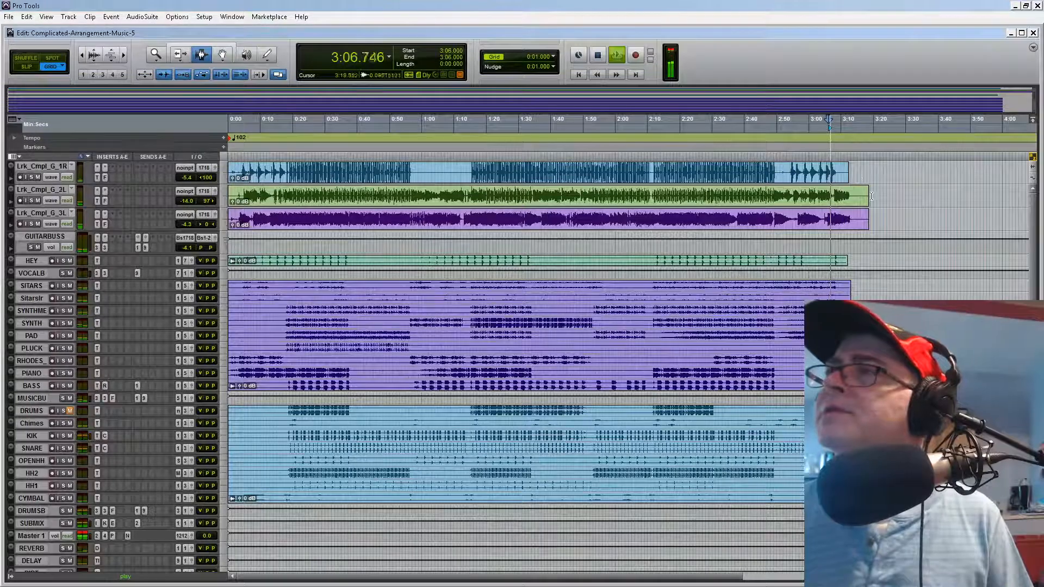
left_click_drag(871, 197, 832, 190)
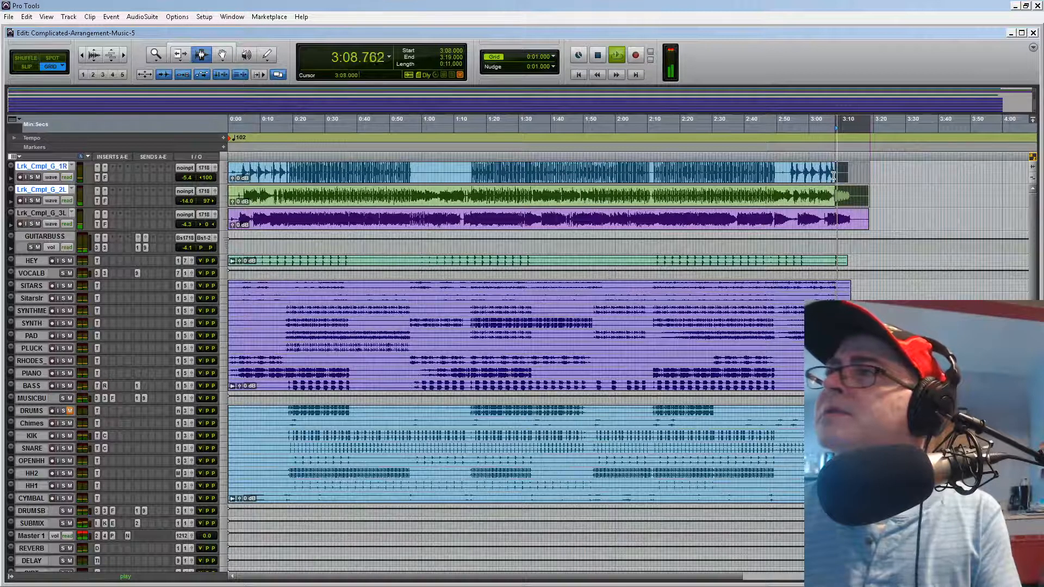
left_click(834, 172, "shift")
key("Delete")
Step: Delete the end of the Lrk_Cmpl_G_3L clip from 3:09 onward and play back the song's ending
key("space")
key("space")
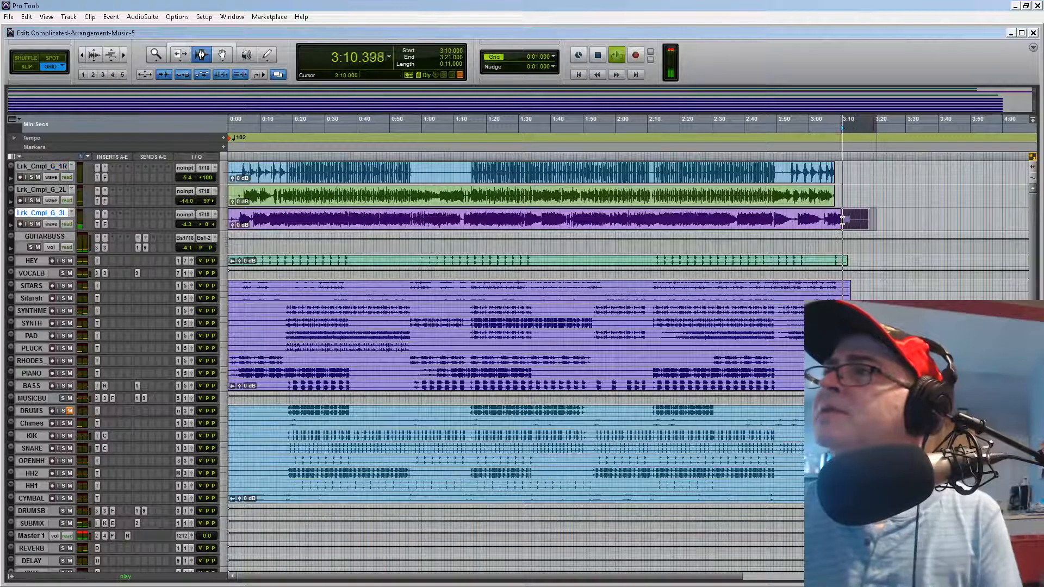
key("Delete")
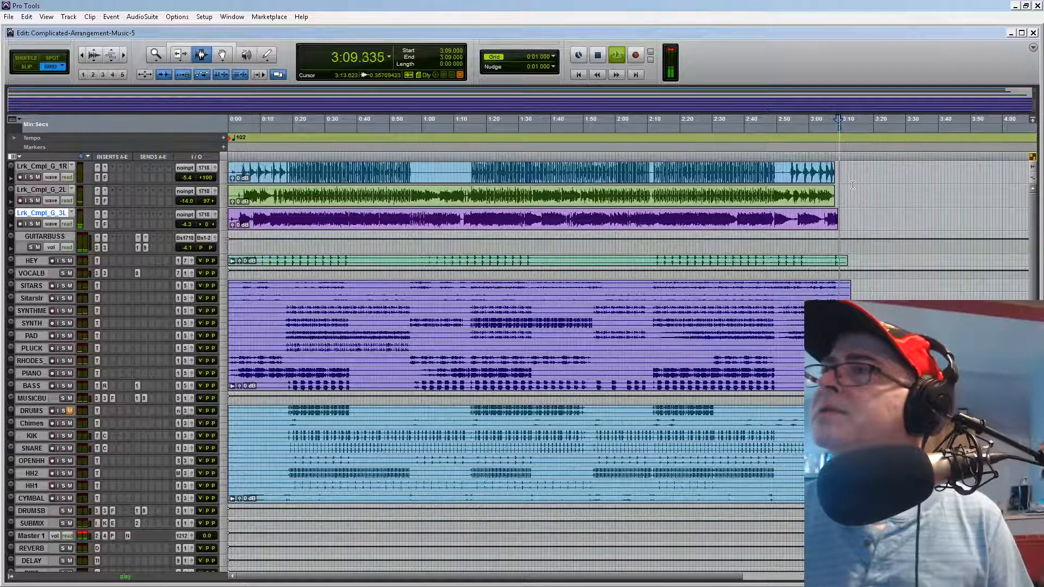
key("space")
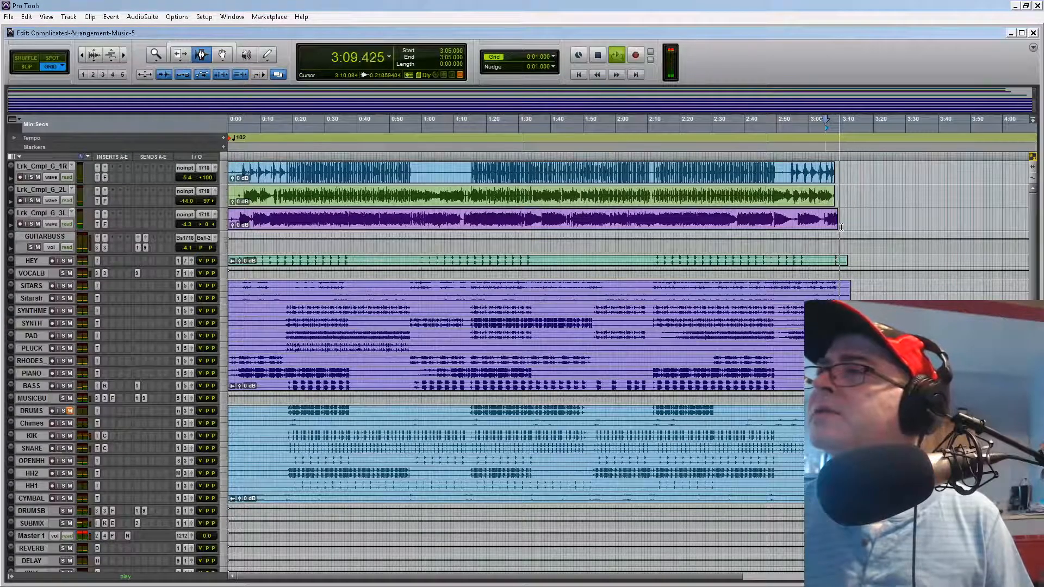
Step: Delete the Lrk_Cmpl_G_3L audio between 3:08 and 3:10 and play back the song's ending from about 3:05
left_click_drag(841, 227, 837, 227)
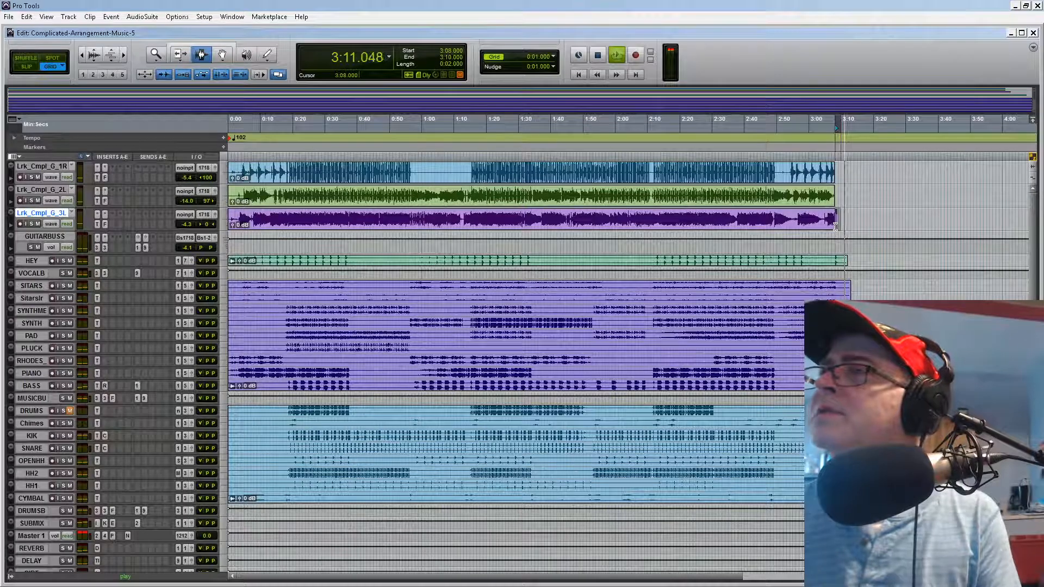
left_click(834, 126)
key("space")
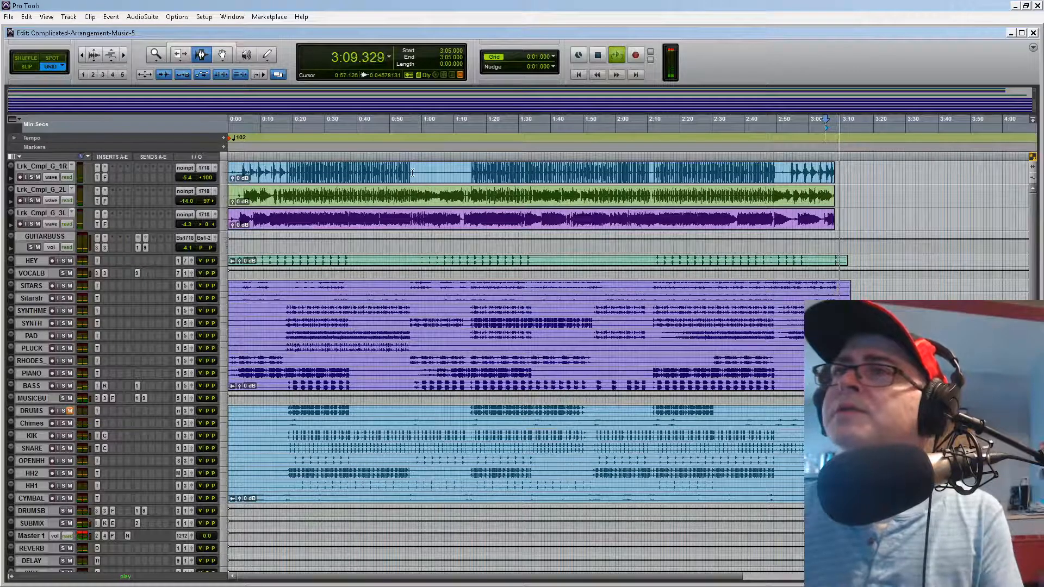
left_click_drag(412, 173, 451, 178)
left_click(869, 212)
key("space")
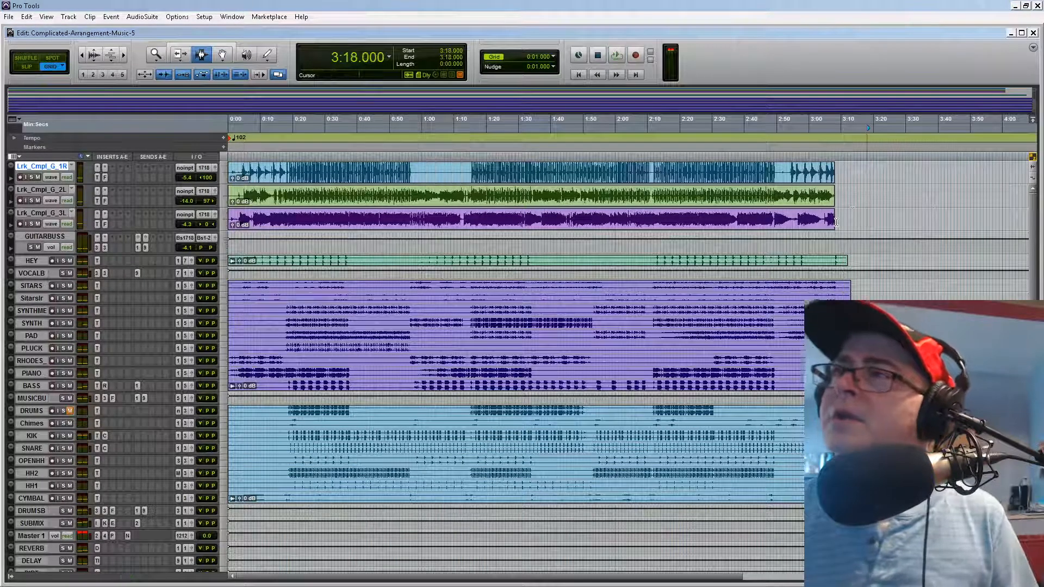
Step: Select the three Lrk_Cmpl_G guitar clips from 0:00 to 3:09 and group them into a single clip group
left_click_drag(836, 222, 230, 174)
right_click(309, 199)
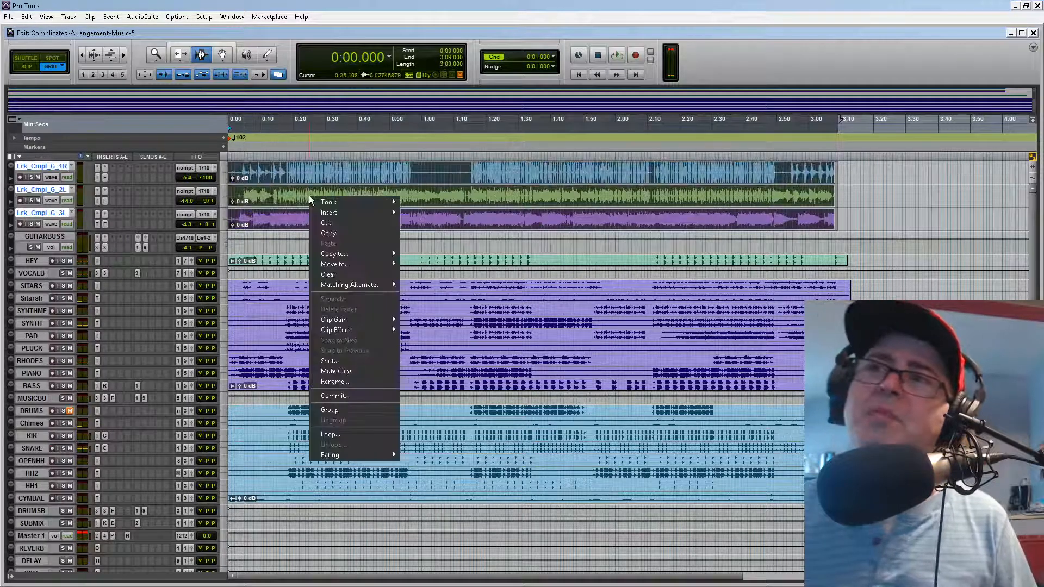
left_click(361, 409)
scroll(734, 394, "down", 1)
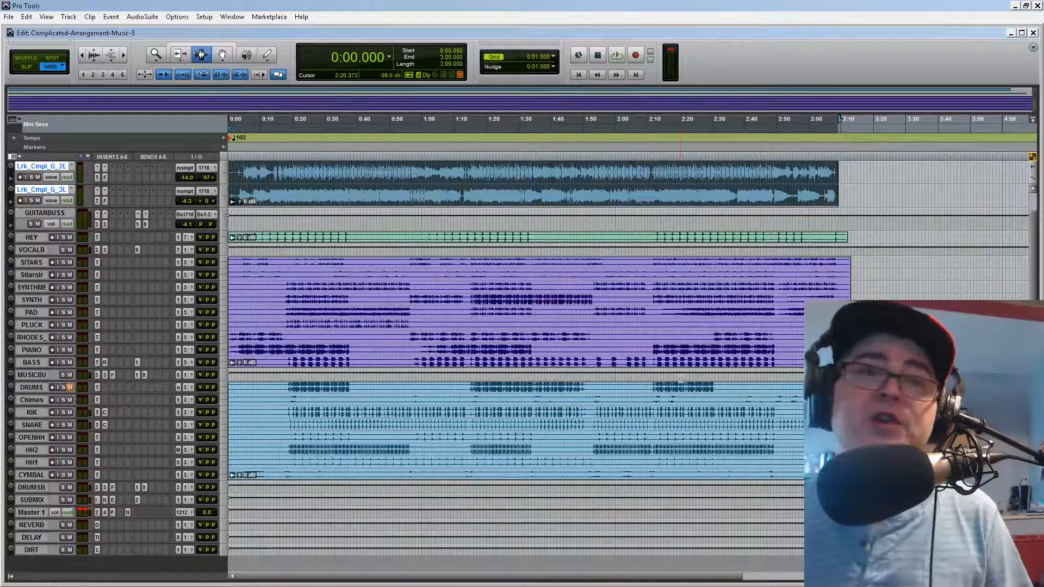
scroll(681, 379, "up", 1)
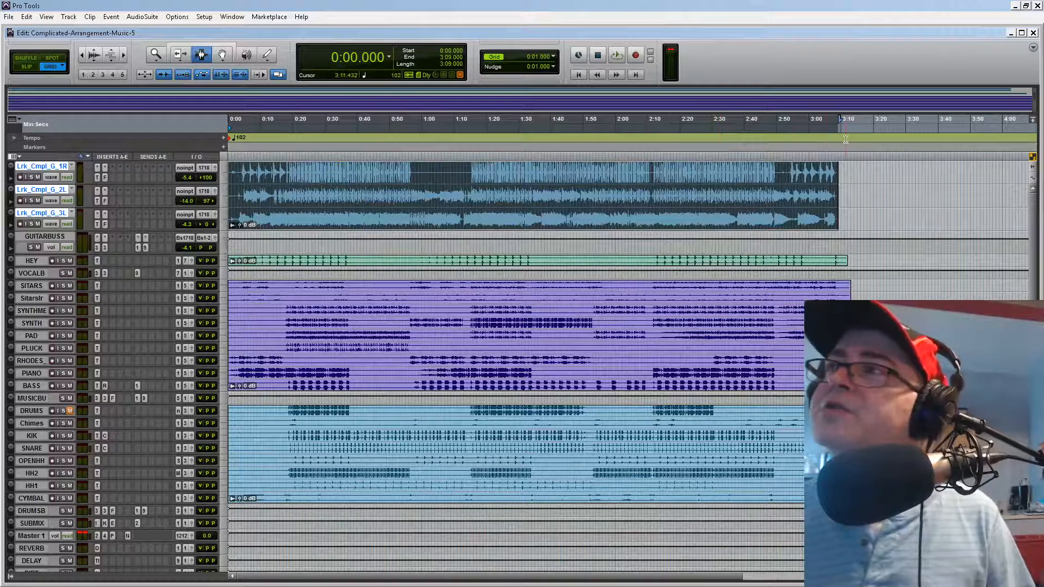
Step: Select the timeline from 0:00 to 3:11 and bounce it offline to the desktop as an interleaved 24-bit, 48 kHz WAV
left_click_drag(846, 138, 169, 141)
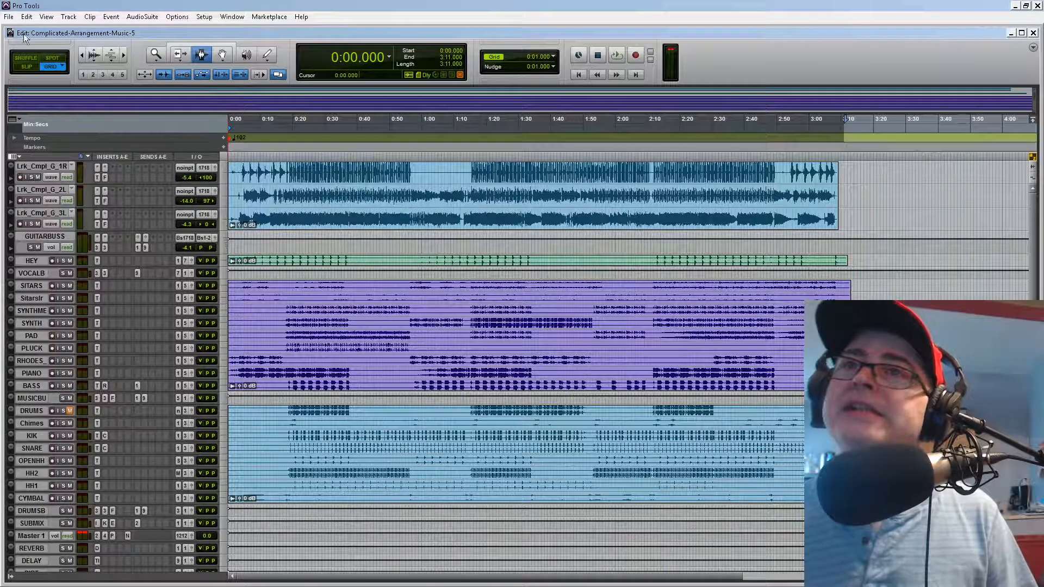
left_click(8, 19)
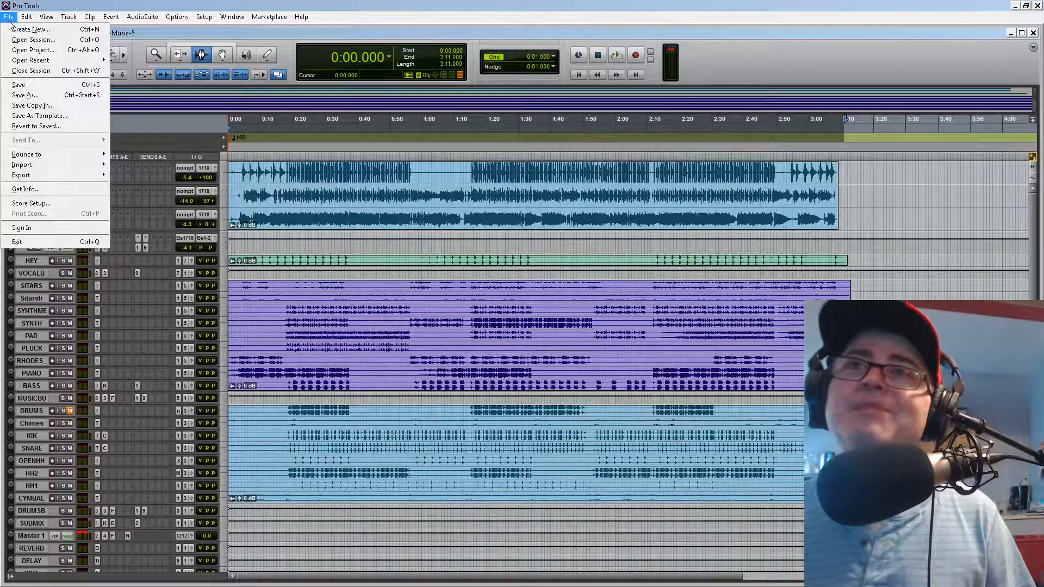
mouse_move(77, 157)
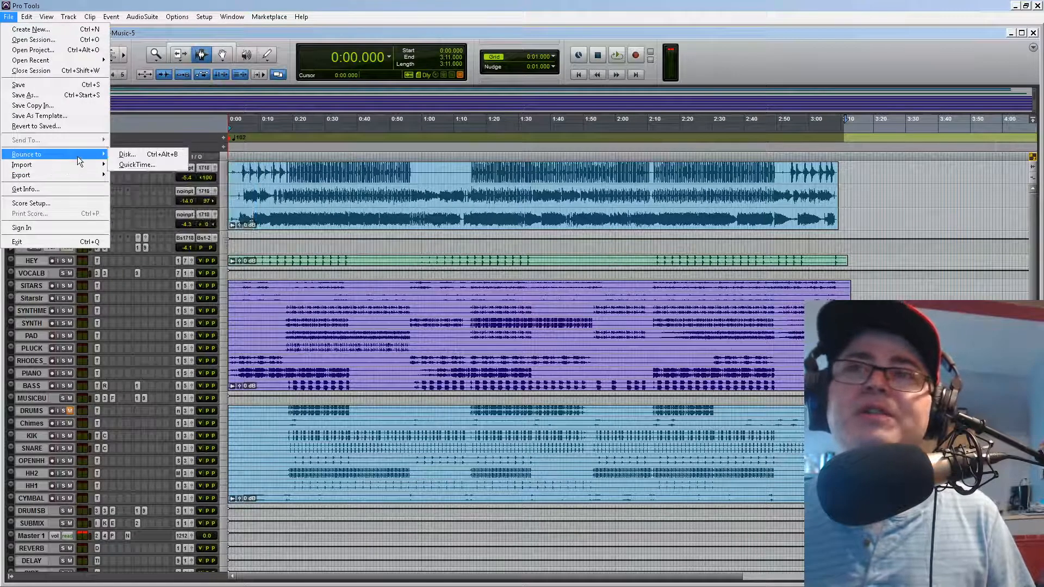
left_click(147, 155)
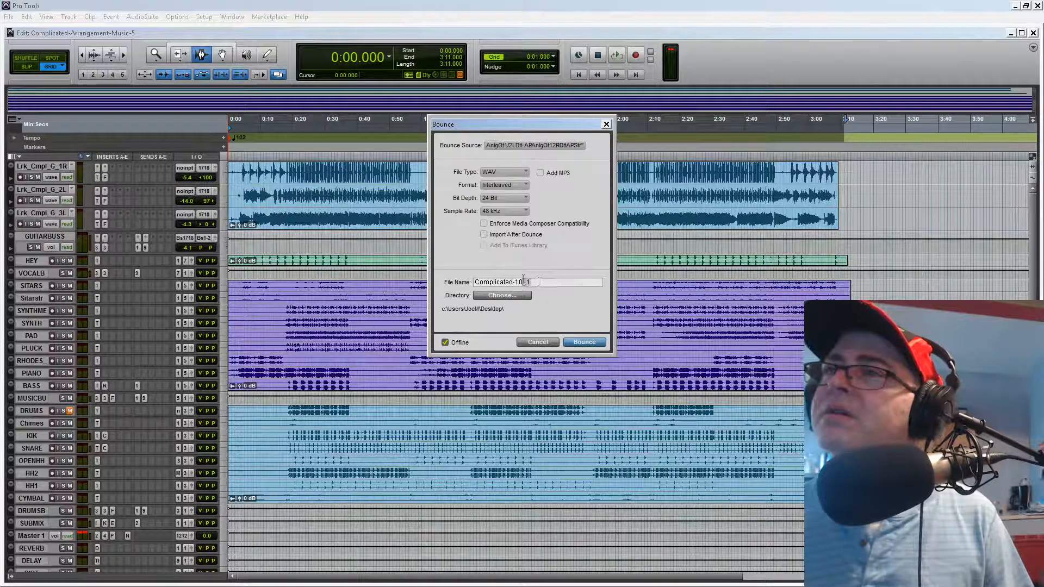
left_click(603, 344)
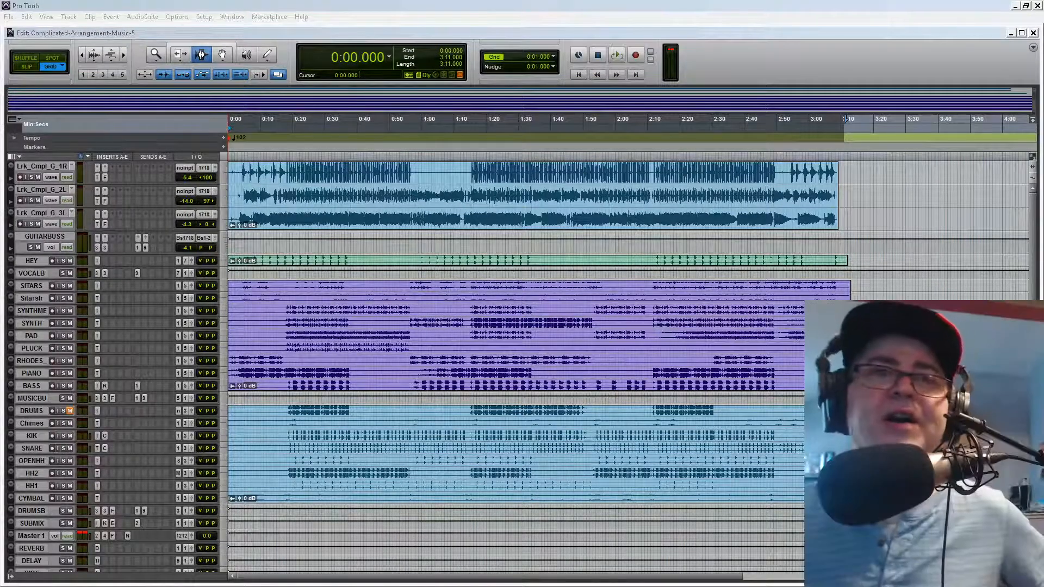
Step: Quit Pro Tools and save the changes to Complicated-Arrangement-Music-5
left_click(1037, 6)
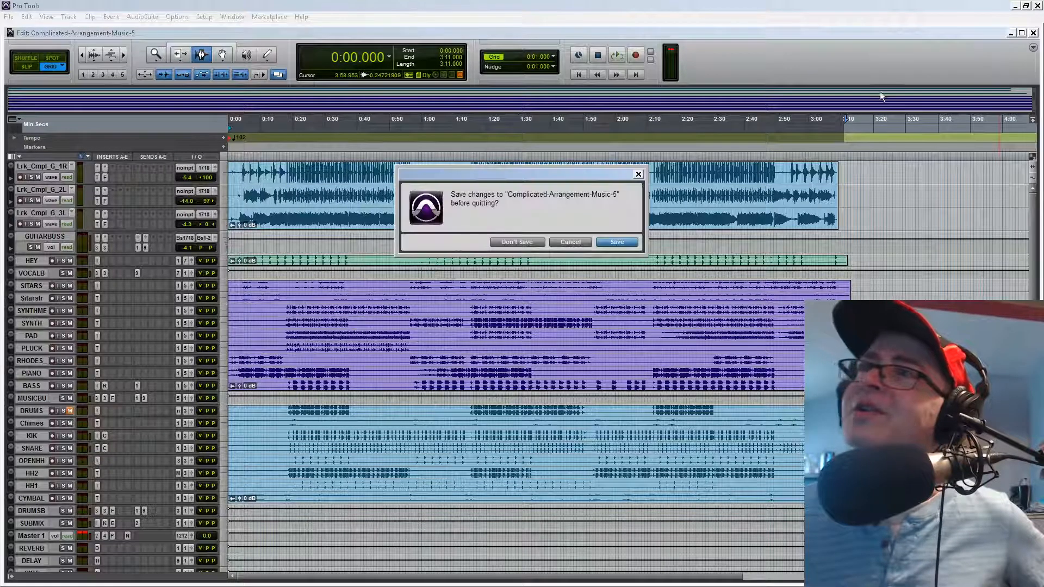
left_click(605, 244)
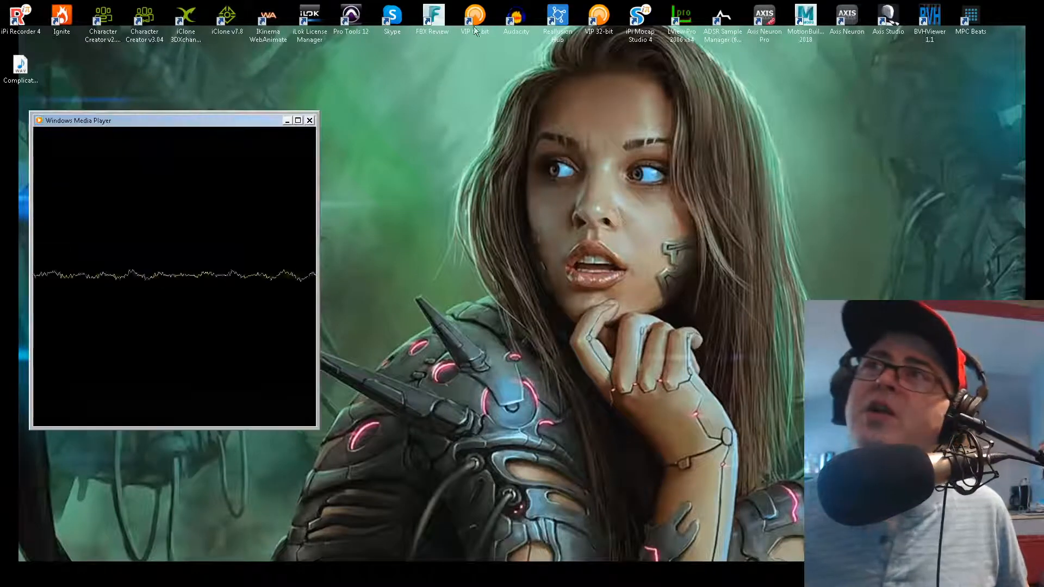
Step: Open Audacity and import the bounced Complicated WAV from the desktop twice, as two stereo tracks
double_click(517, 20)
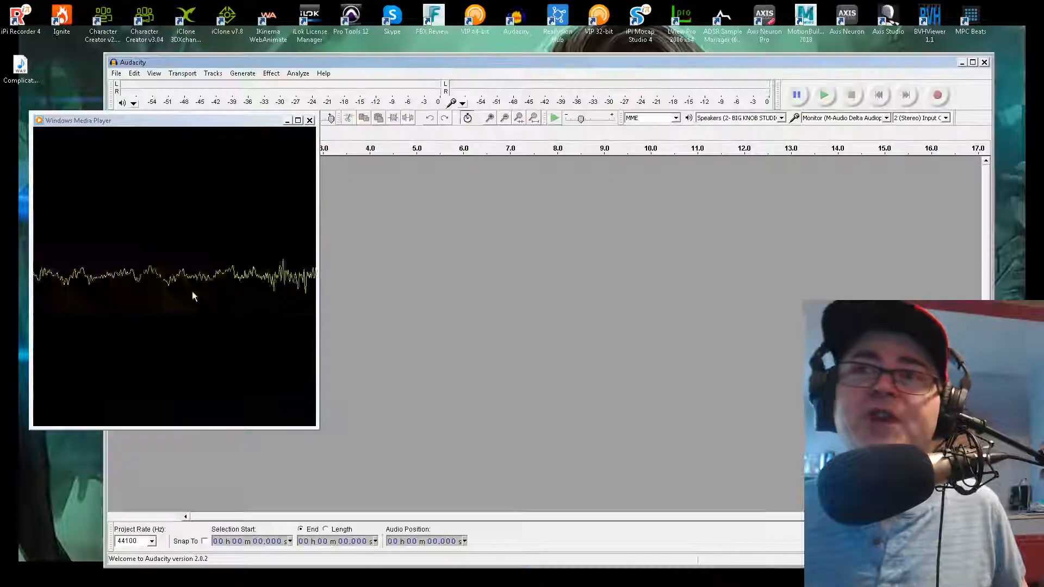
left_click_drag(23, 71, 488, 334)
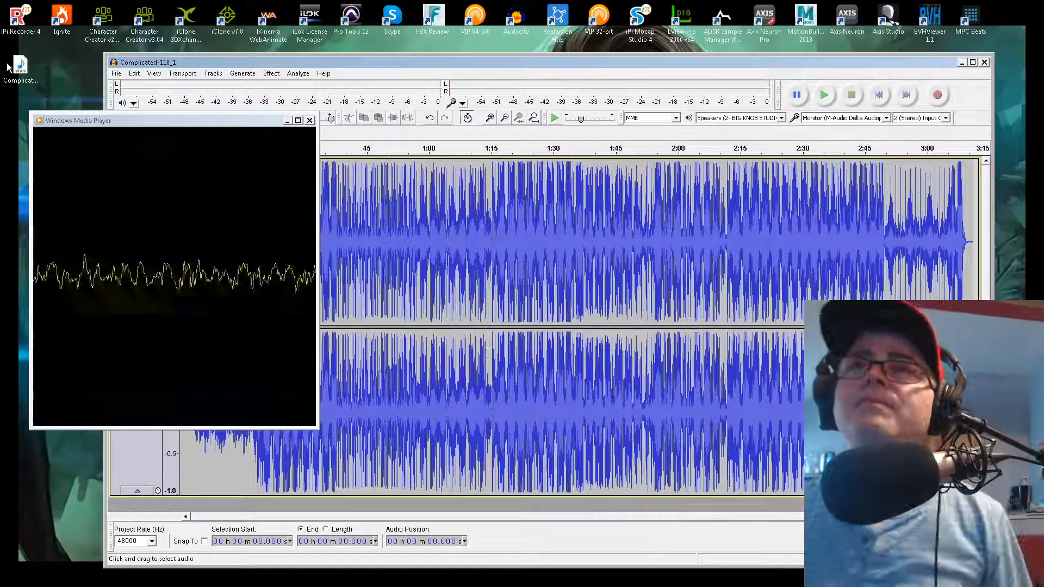
left_click_drag(281, 501, 283, 500)
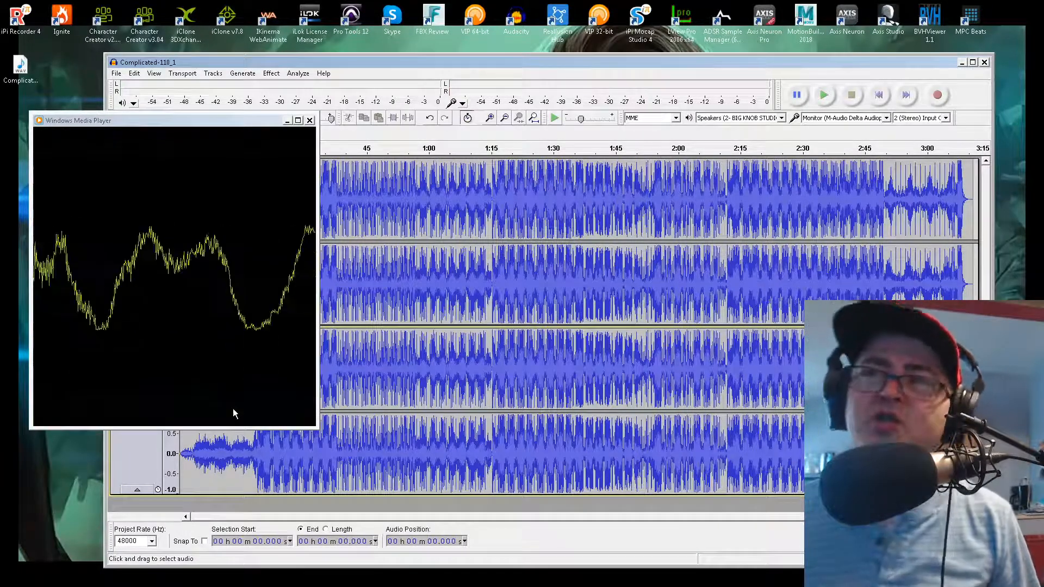
Step: Move the Windows Media Player window away from the Audacity tracks and examine the bounced mix's waveforms during playback
right_click(195, 282)
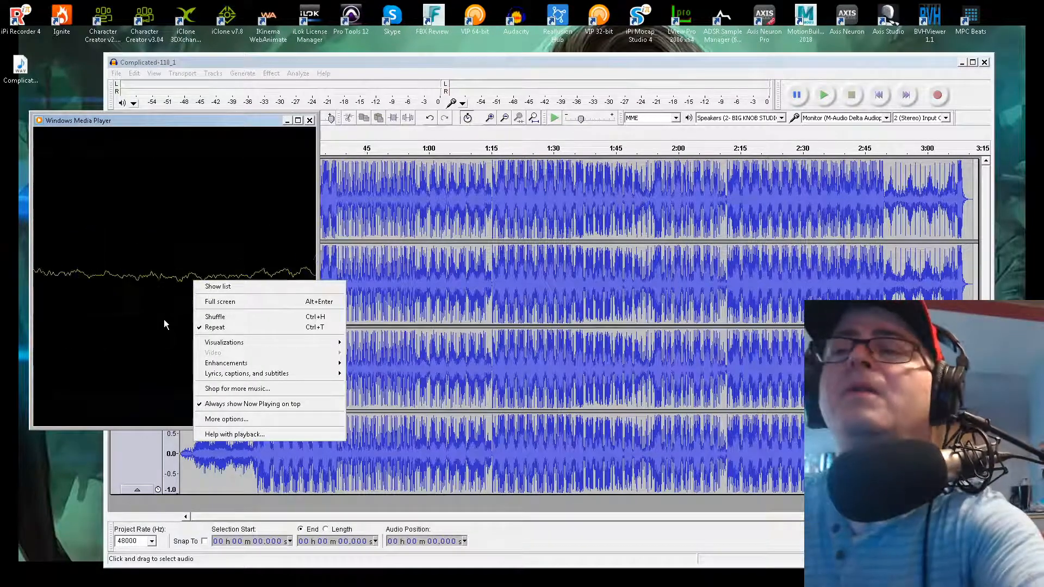
left_click(188, 127)
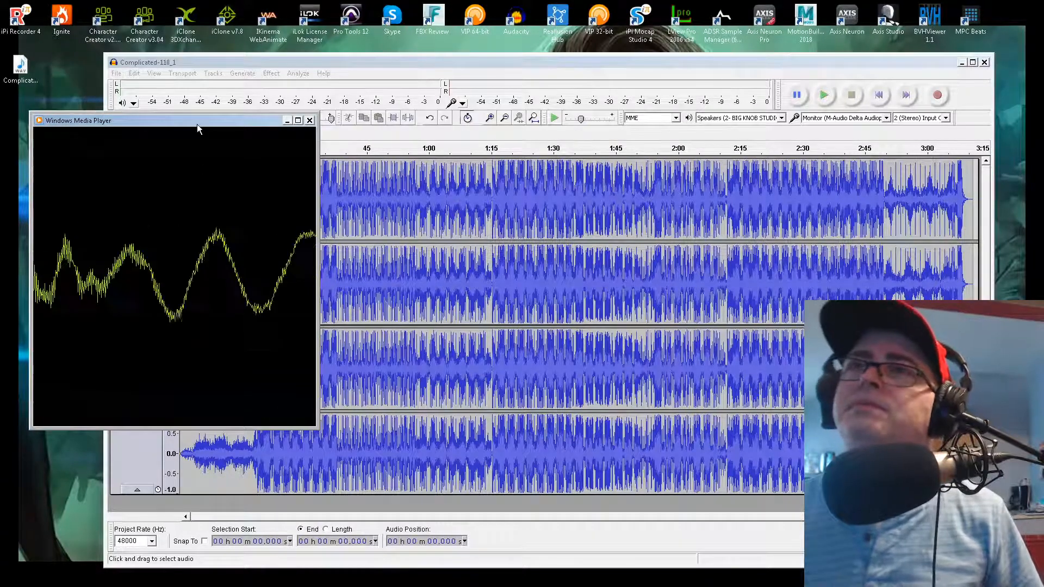
left_click_drag(197, 124, 178, 50)
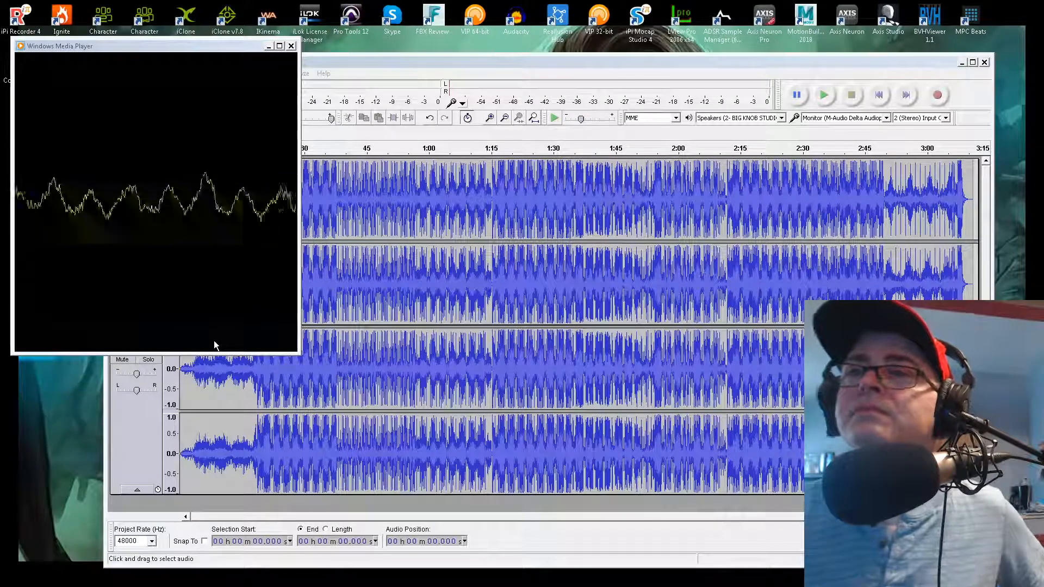
left_click(390, 64)
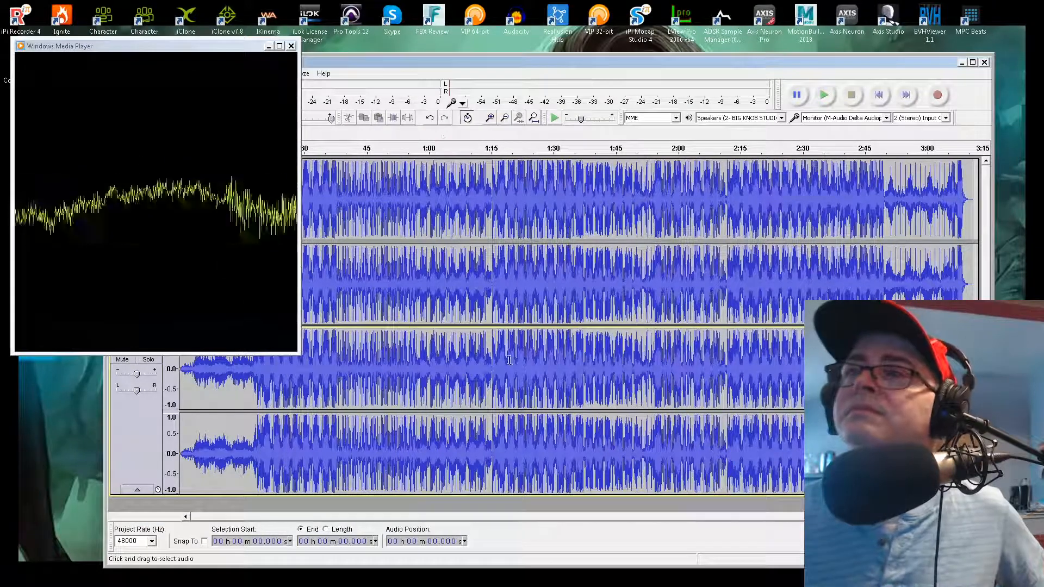
scroll(509, 359, "down", 1)
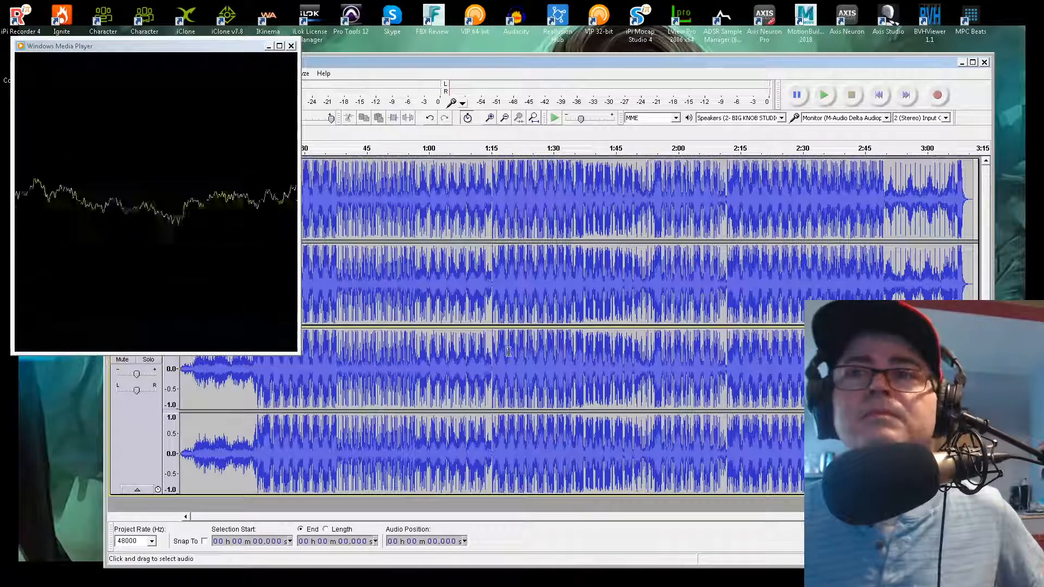
scroll(522, 357, "up", 1)
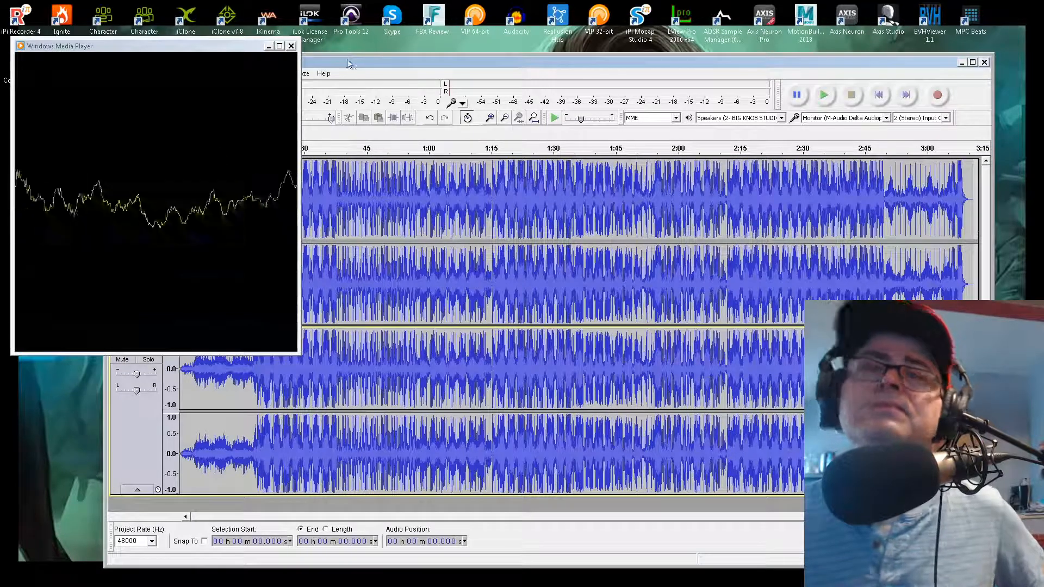
Step: Close Windows Media Player and exit Audacity without saving the project
left_click(292, 47)
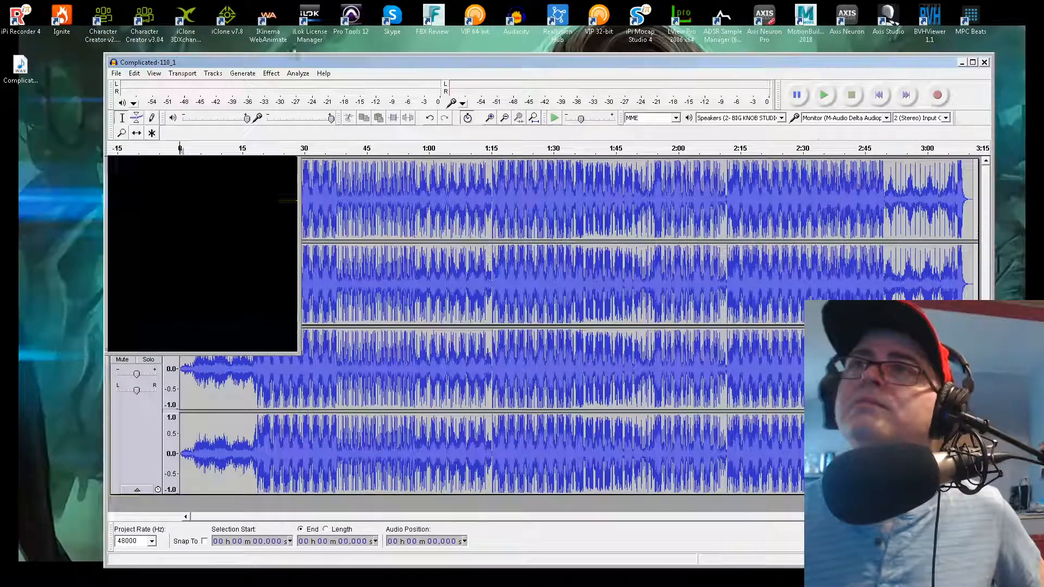
left_click(983, 63)
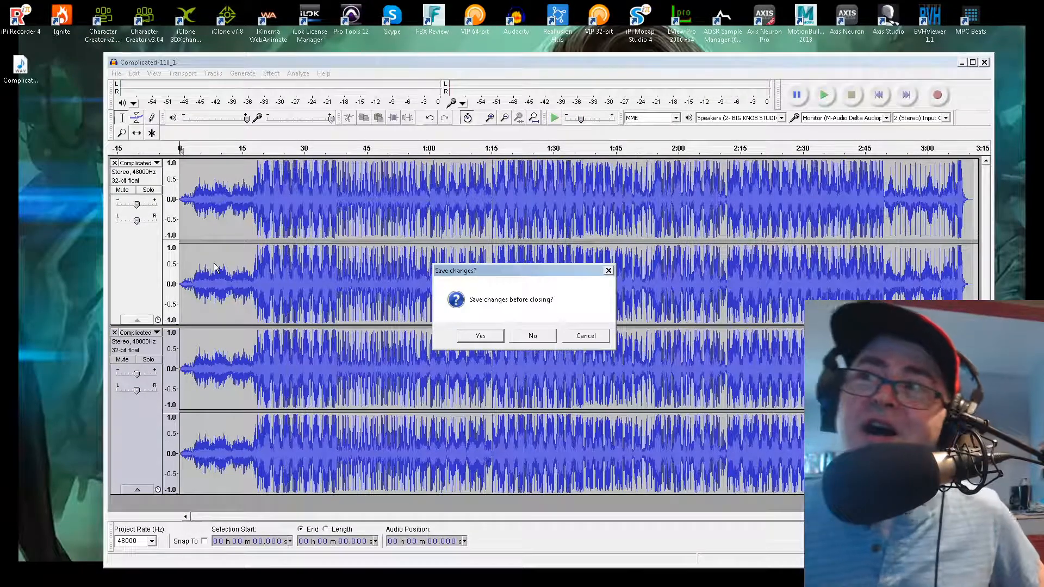
left_click(533, 335)
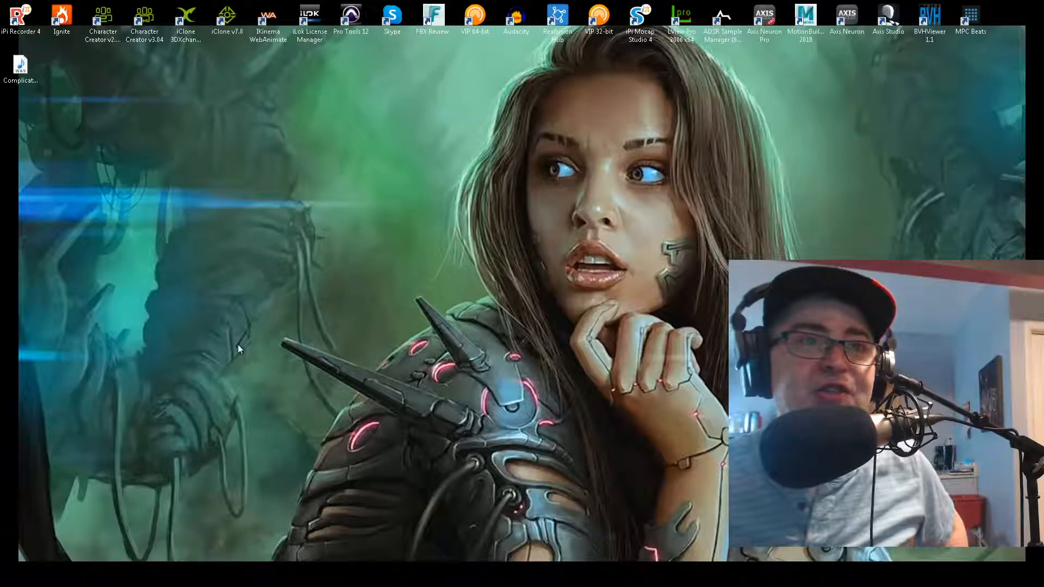
Step: Place the violate image on the desktop, preview it in Windows Photo Viewer and close the viewer
left_click_drag(157, 232, 190, 232)
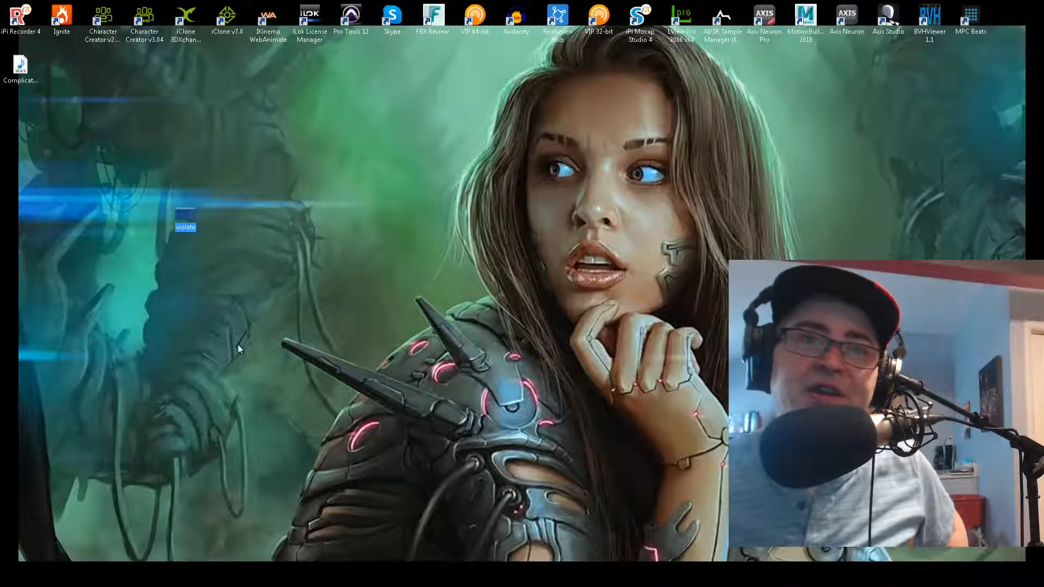
right_click(176, 223)
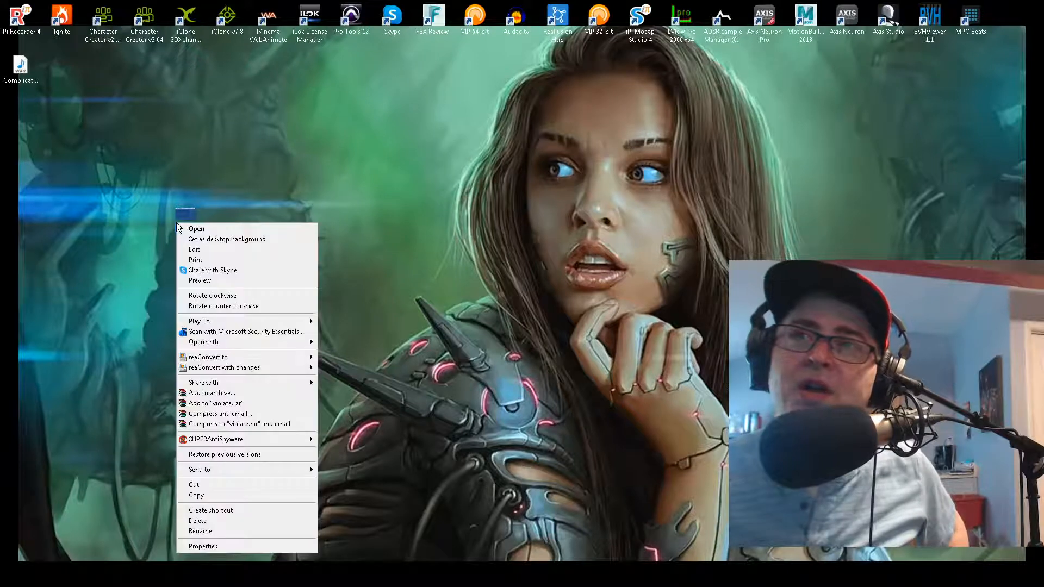
left_click(212, 279)
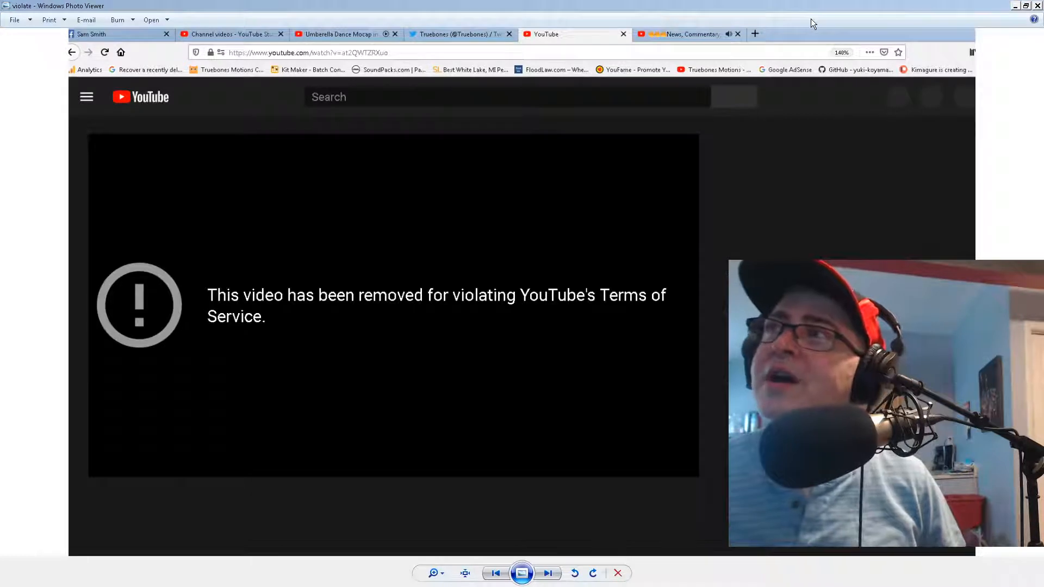
left_click(1038, 5)
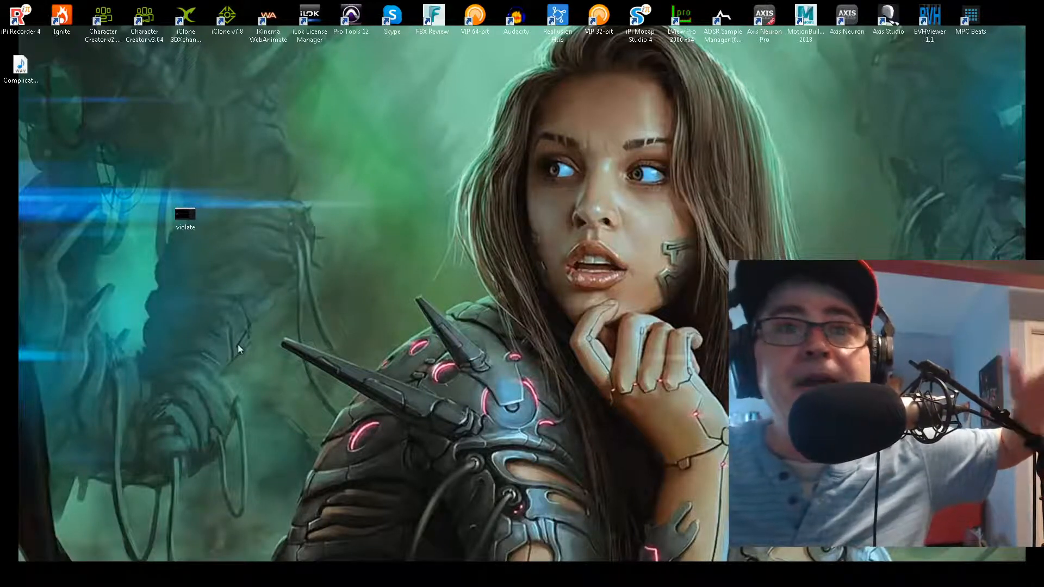
Step: Preview the violate image again, examine its YouTube removal notice up close and close the viewer
right_click(187, 220)
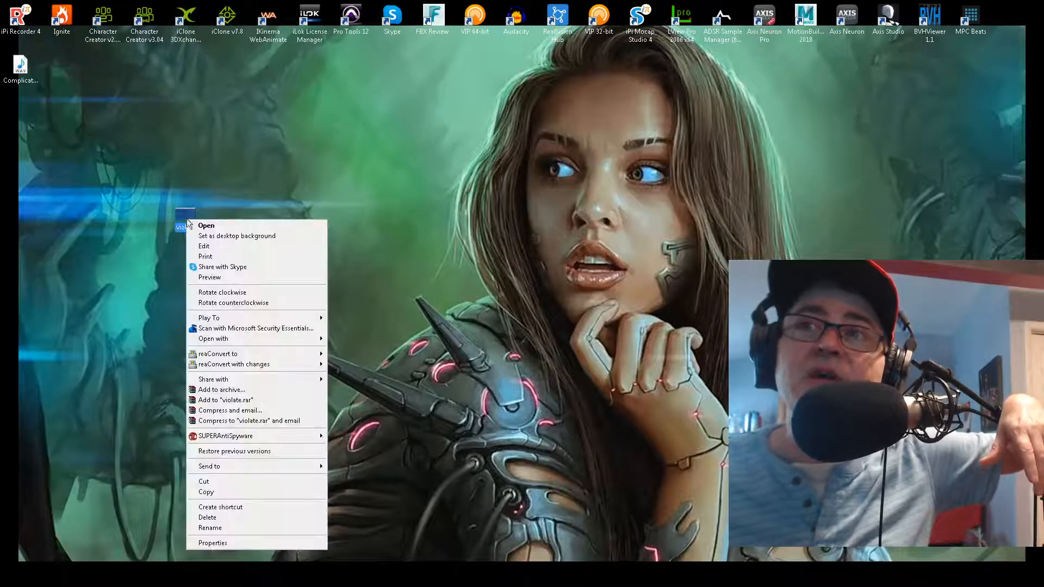
left_click(201, 280)
scroll(171, 281, "up", 2)
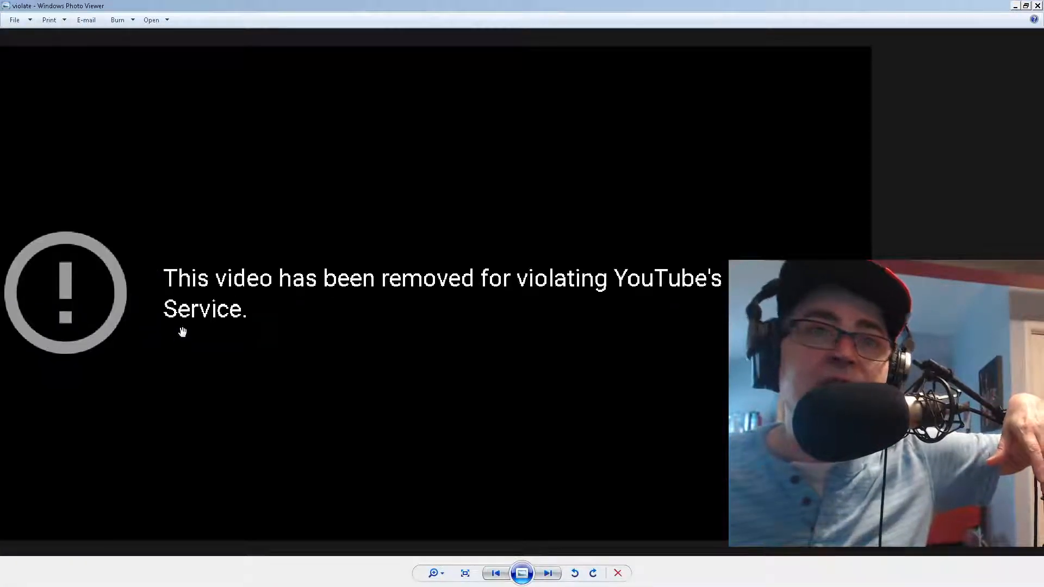
scroll(182, 332, "down", 3)
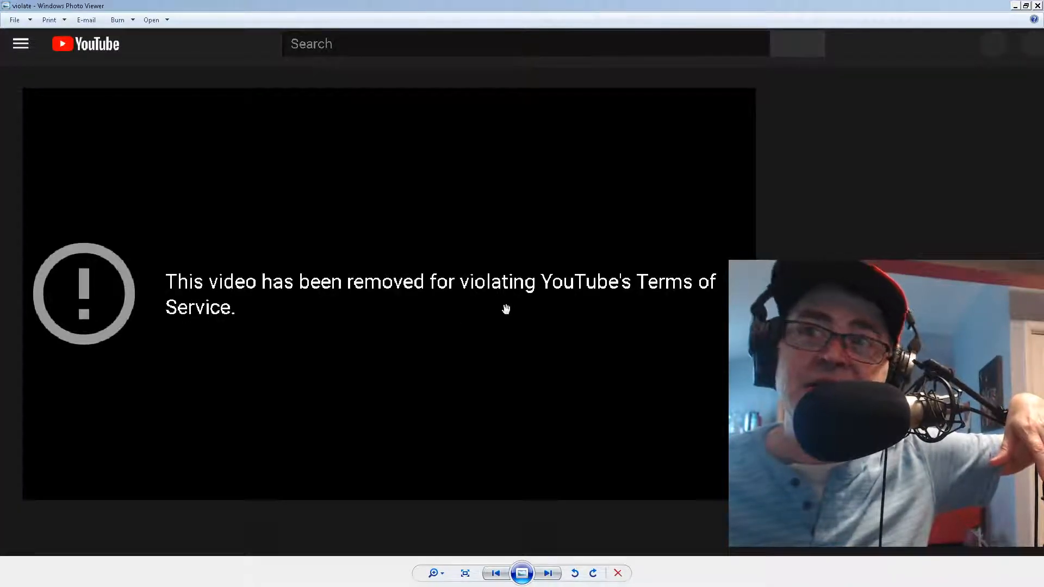
scroll(389, 313, "up", 2)
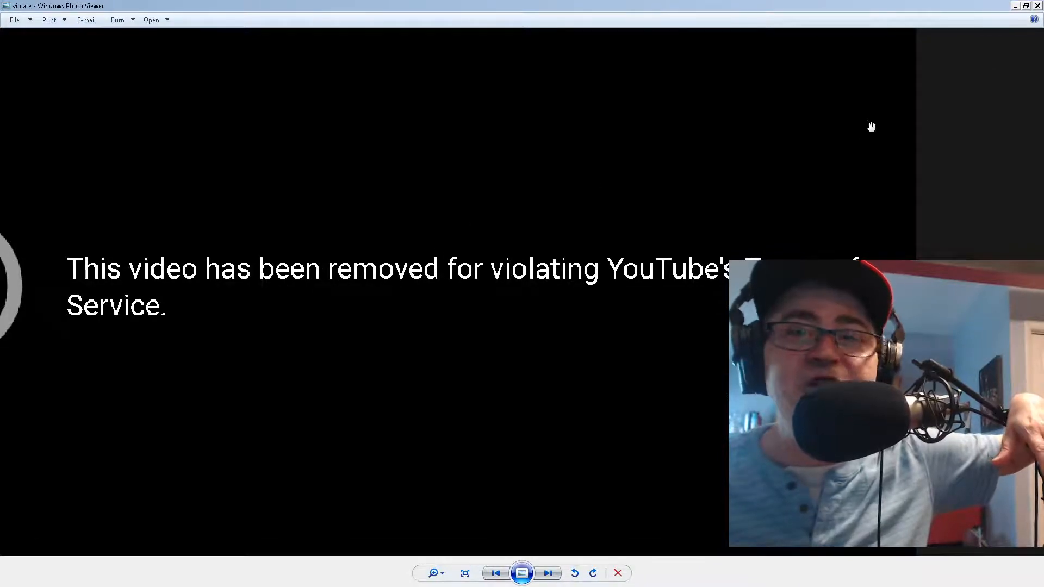
left_click(1036, 6)
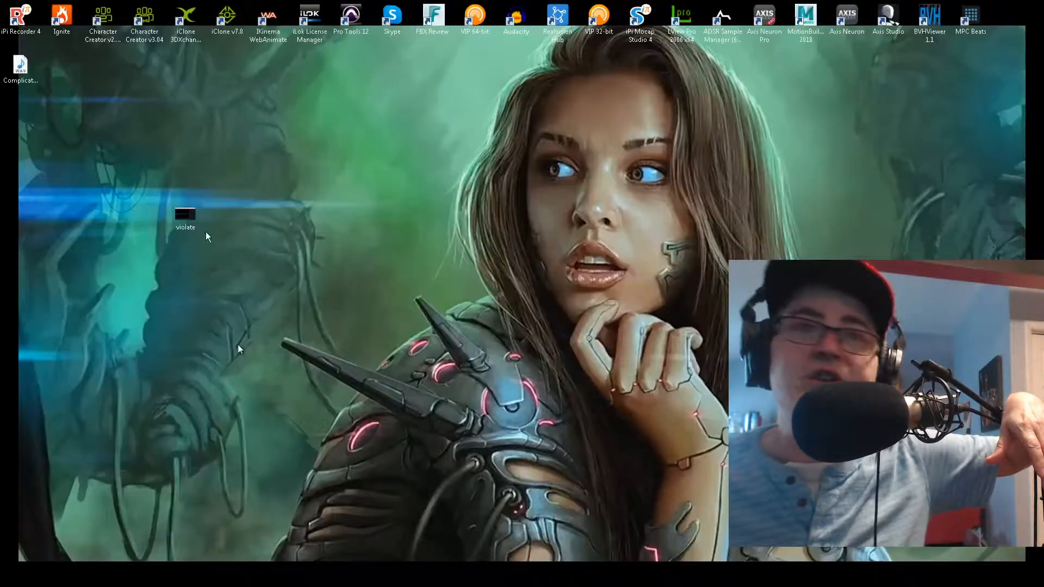